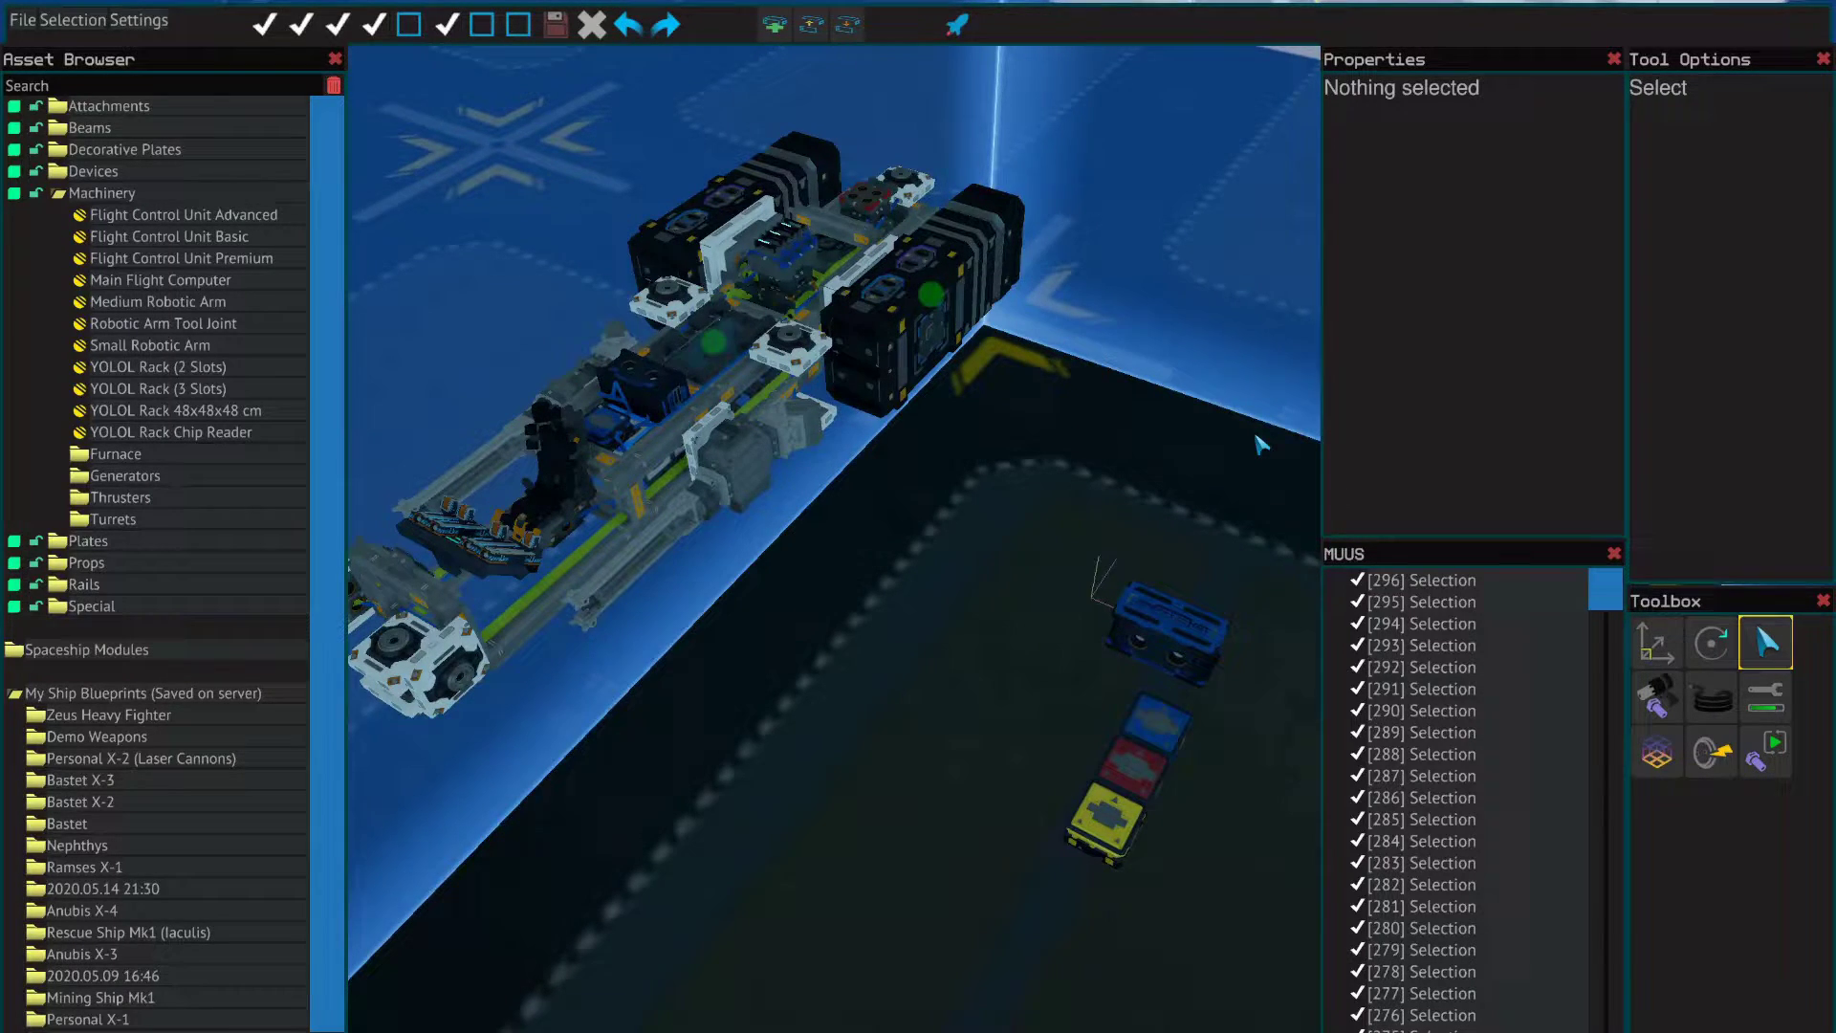
Step: Select the loose Main Flight Computer beside the ship to view its data fields
key(d)
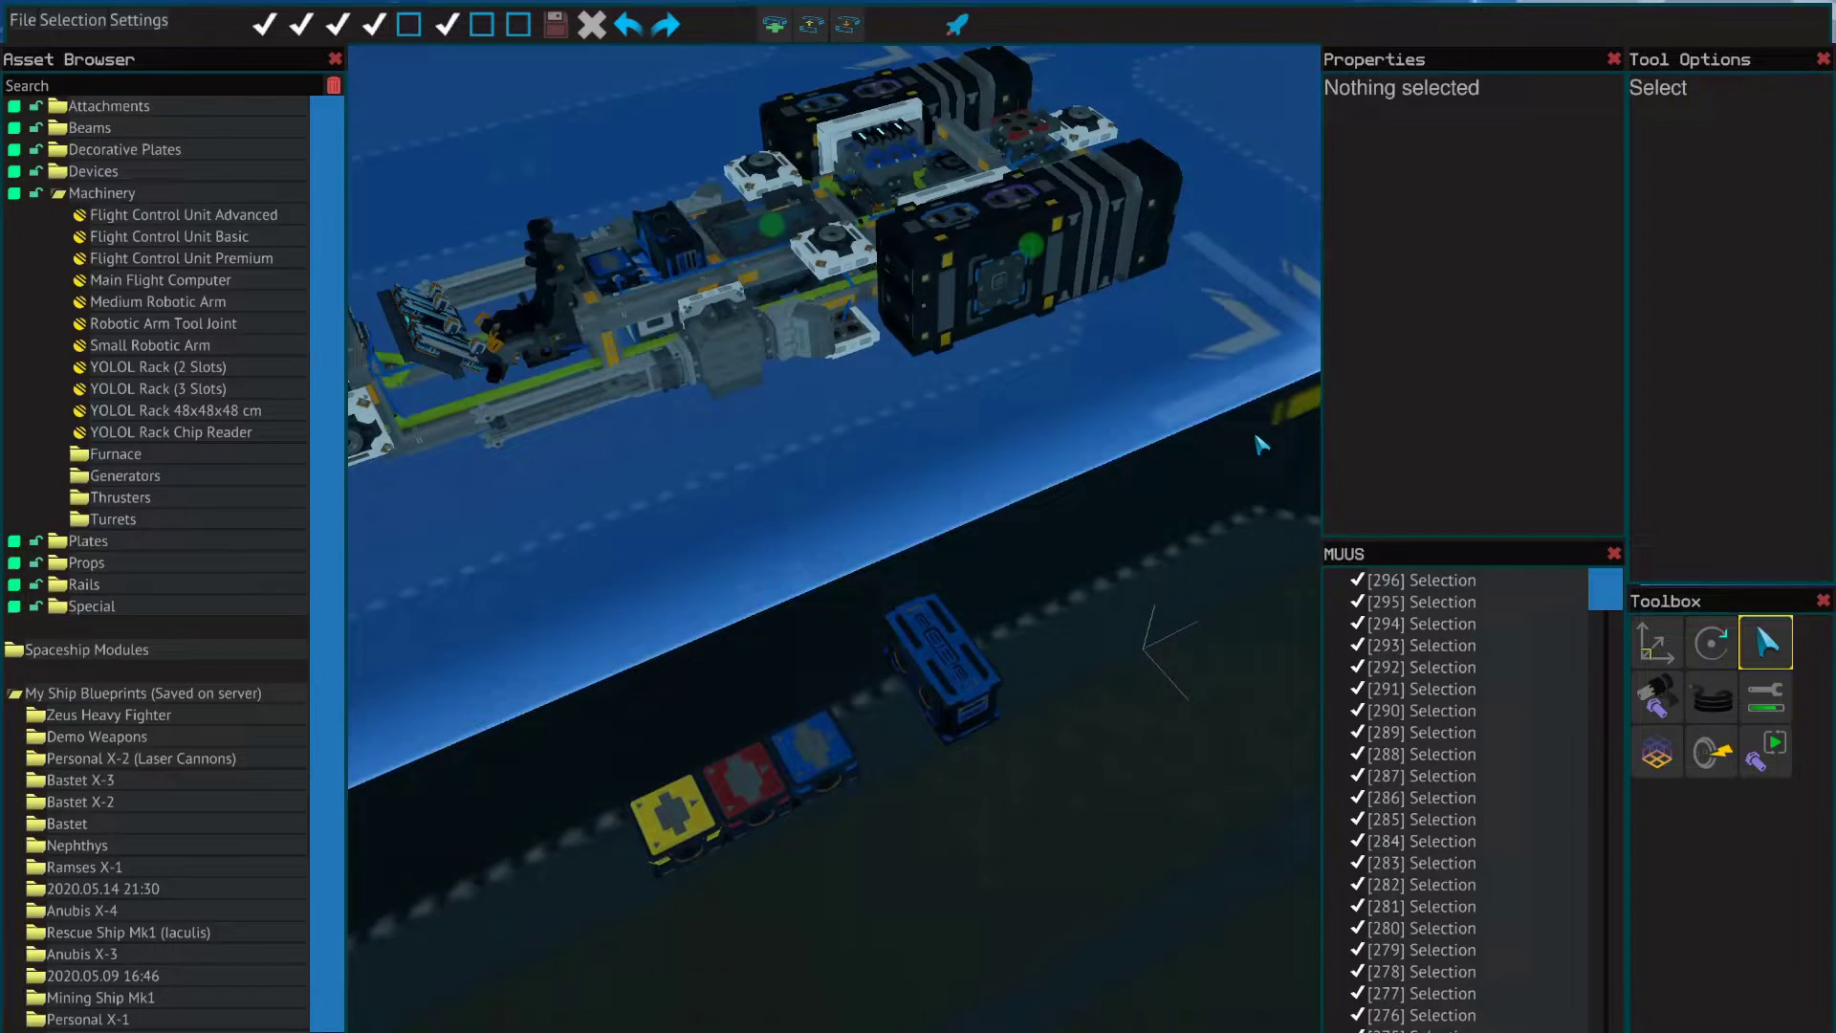
key(w)
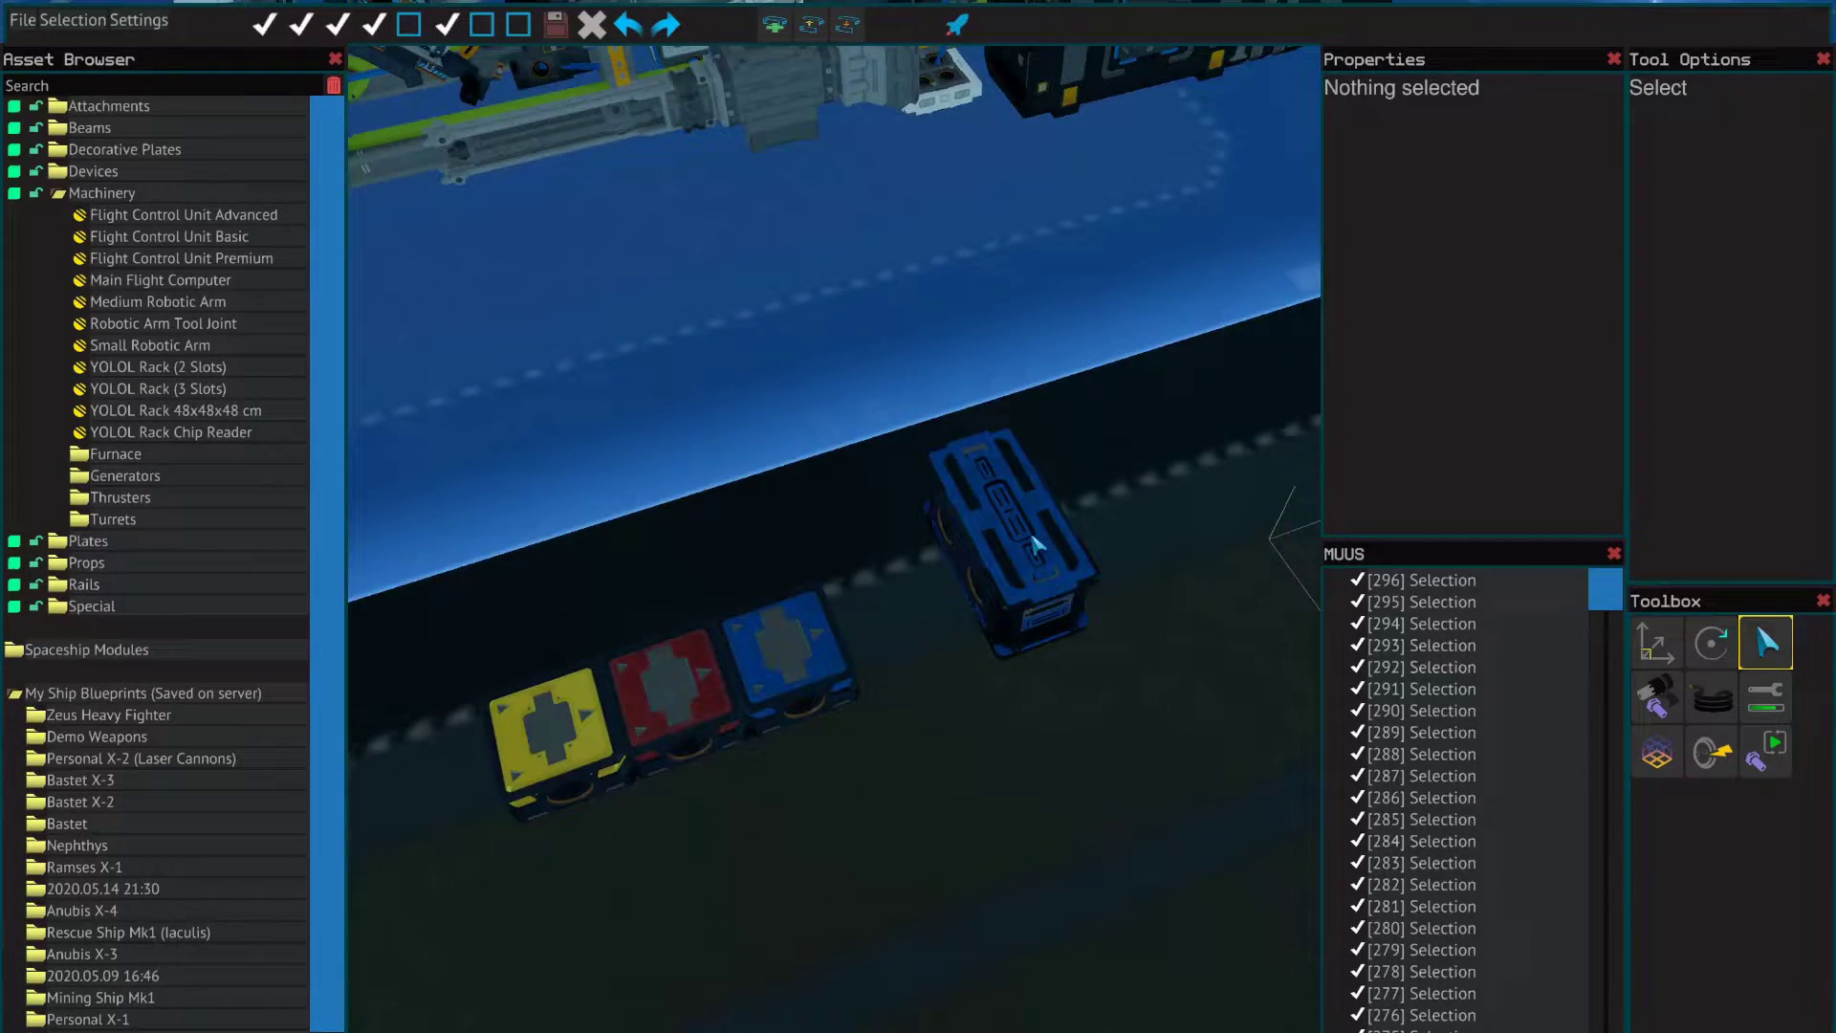
click(1036, 545)
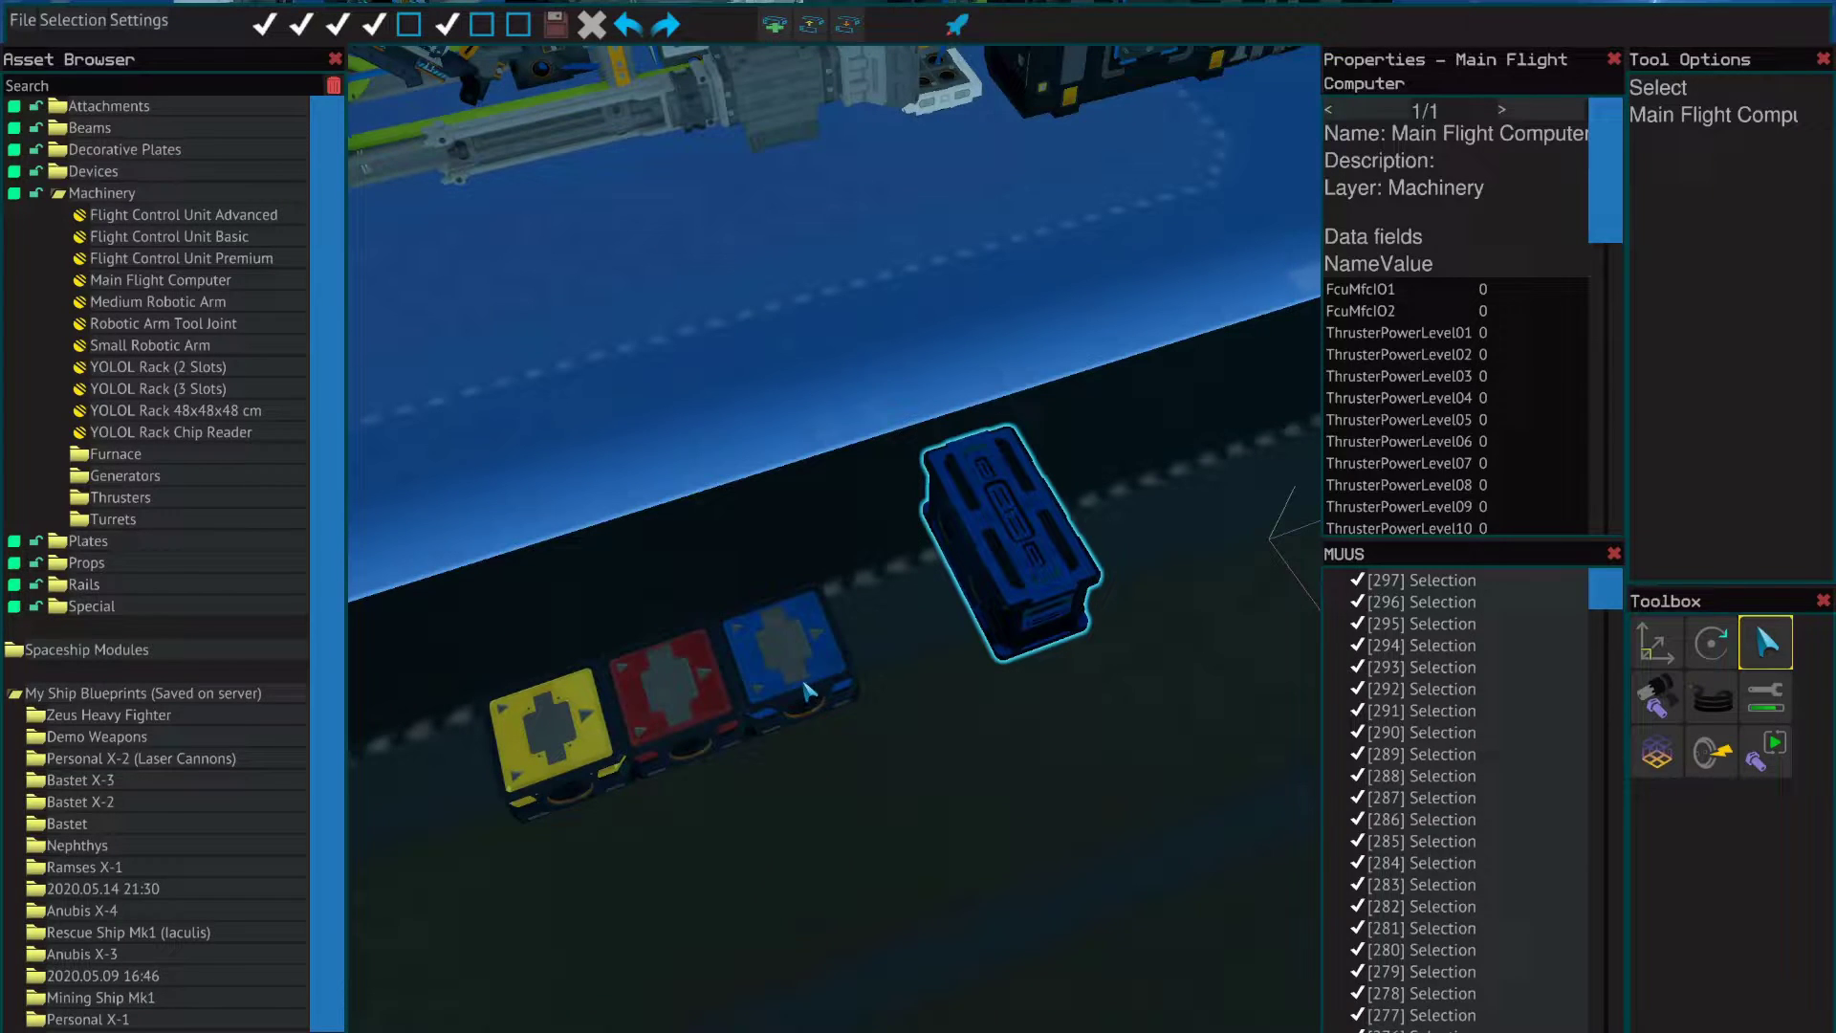
click(91, 780)
Step: Compare the data fields of the loose Basic, Advanced and Premium flight control units, then clear the selection
click(805, 658)
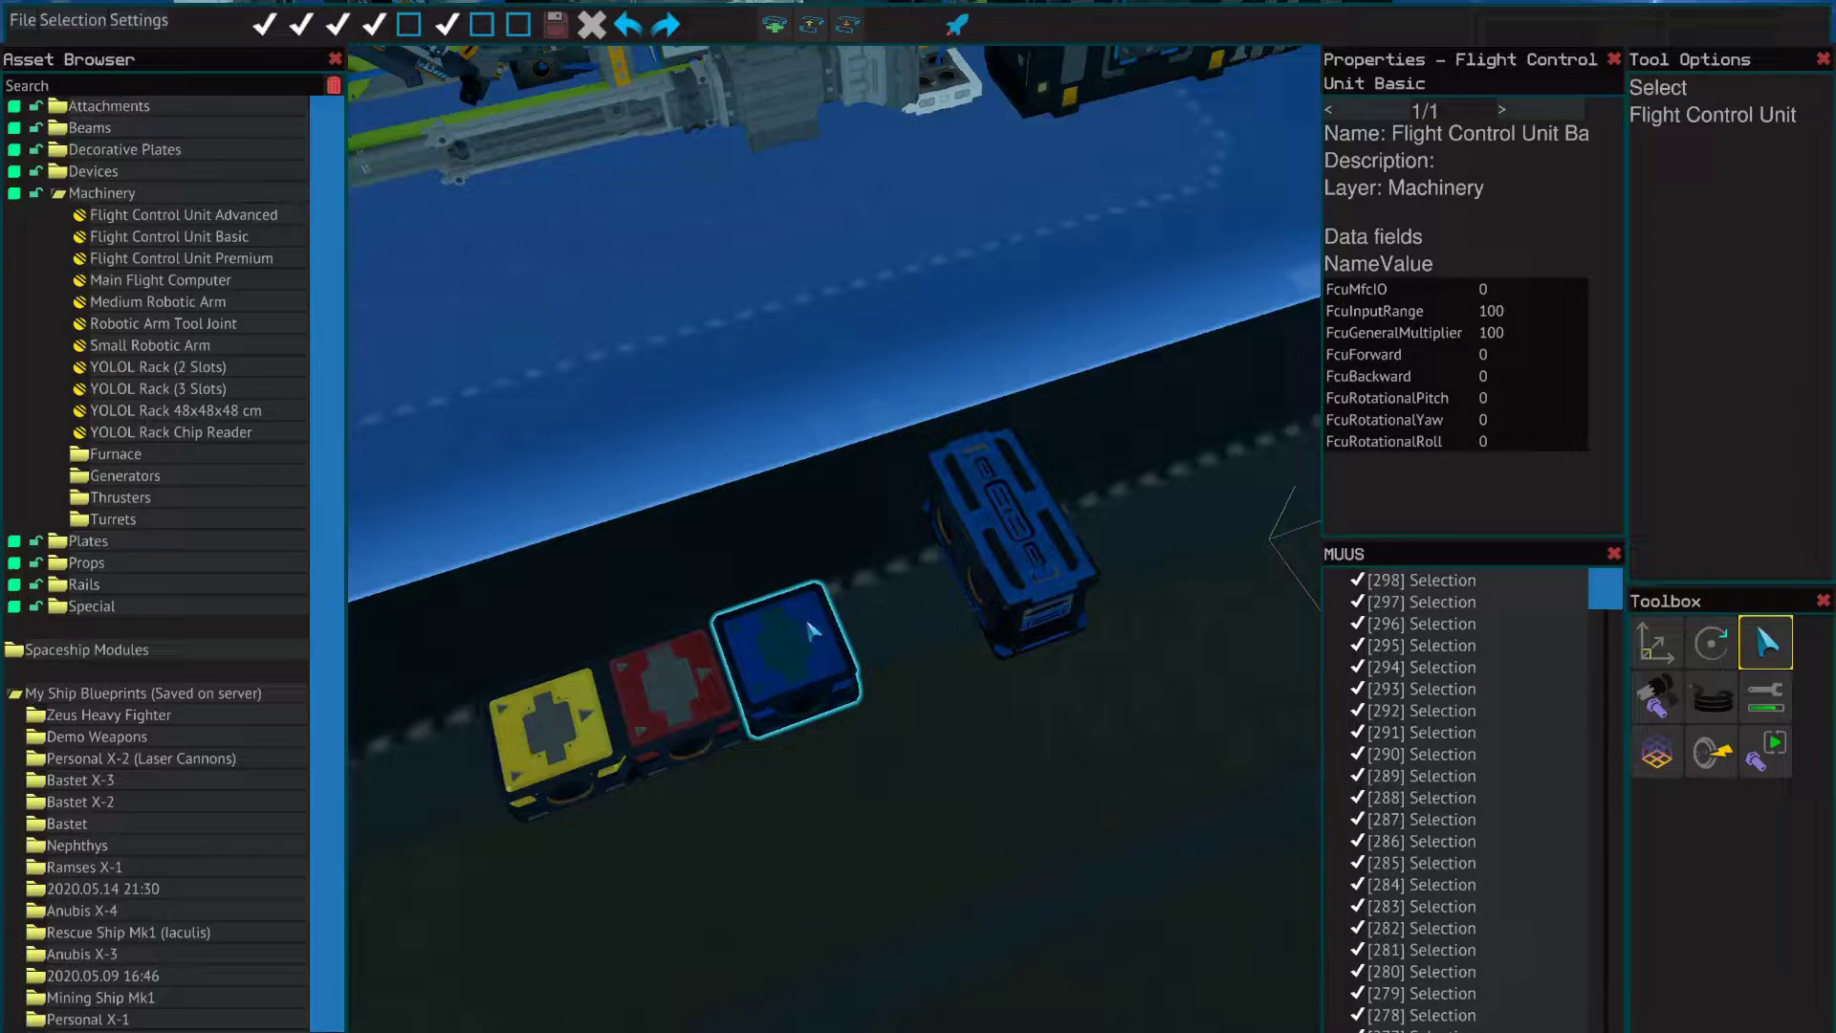
click(674, 704)
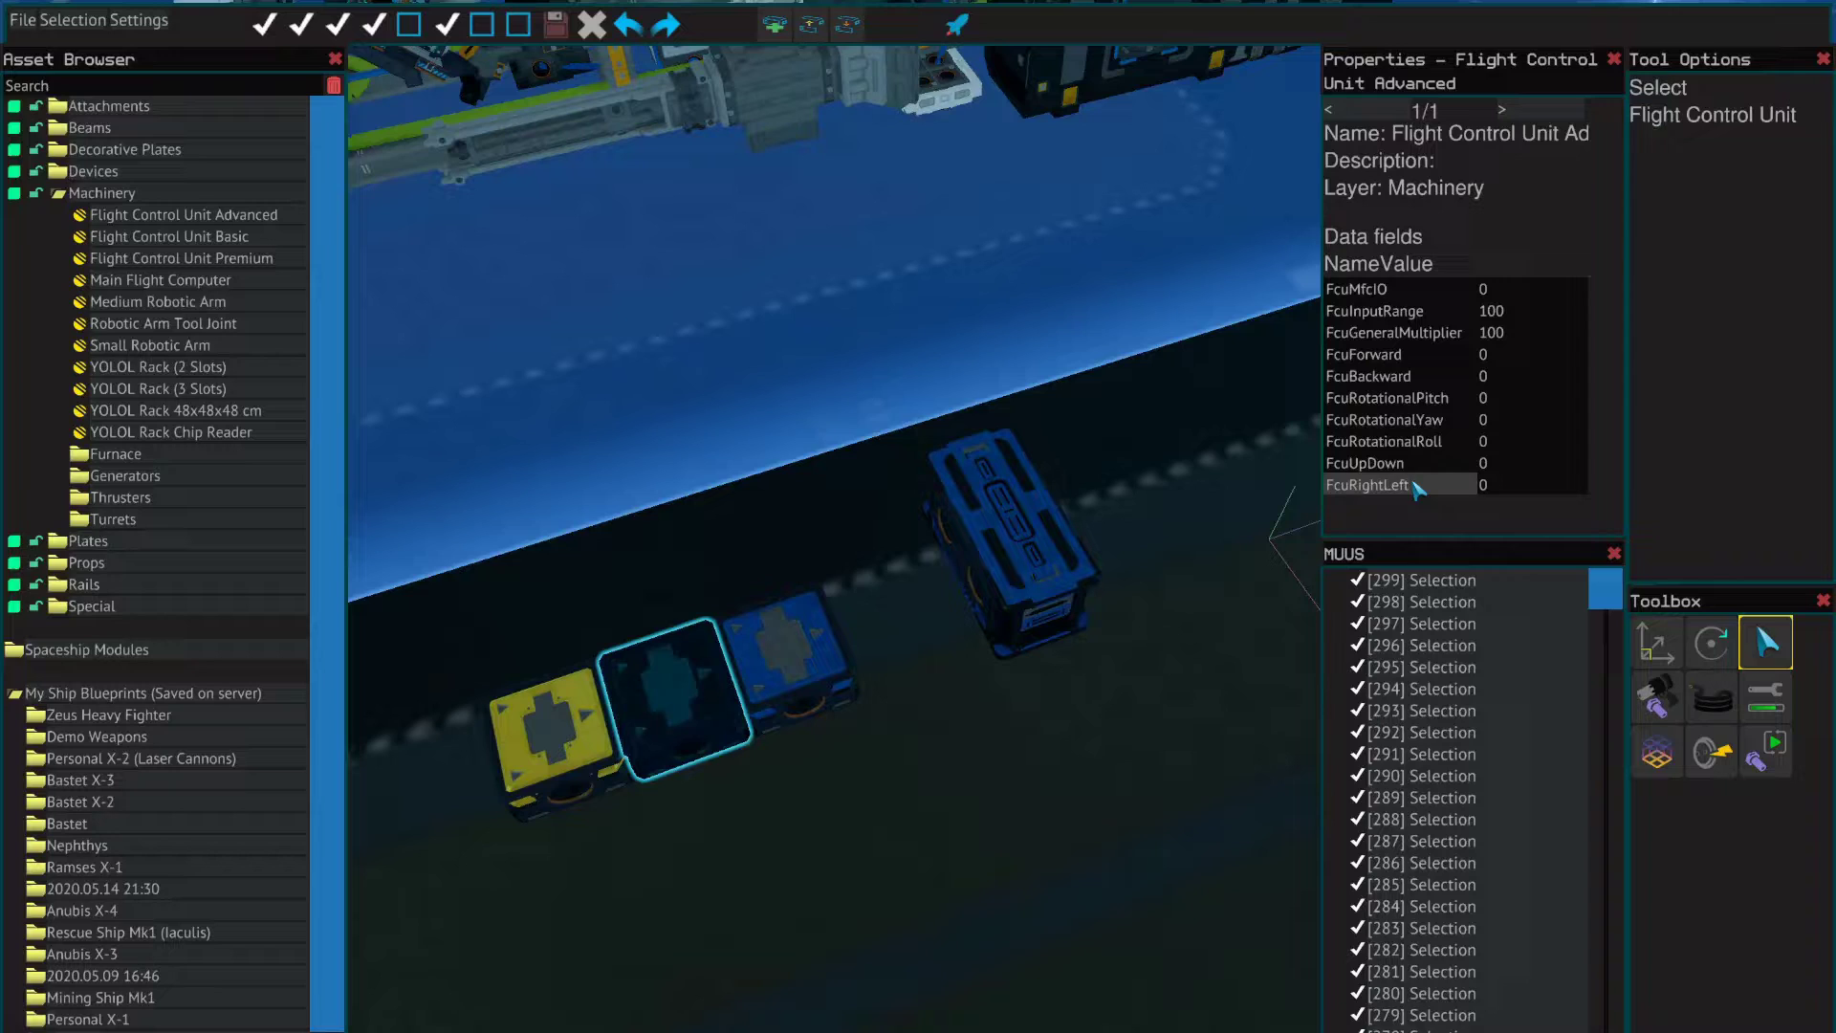
click(585, 753)
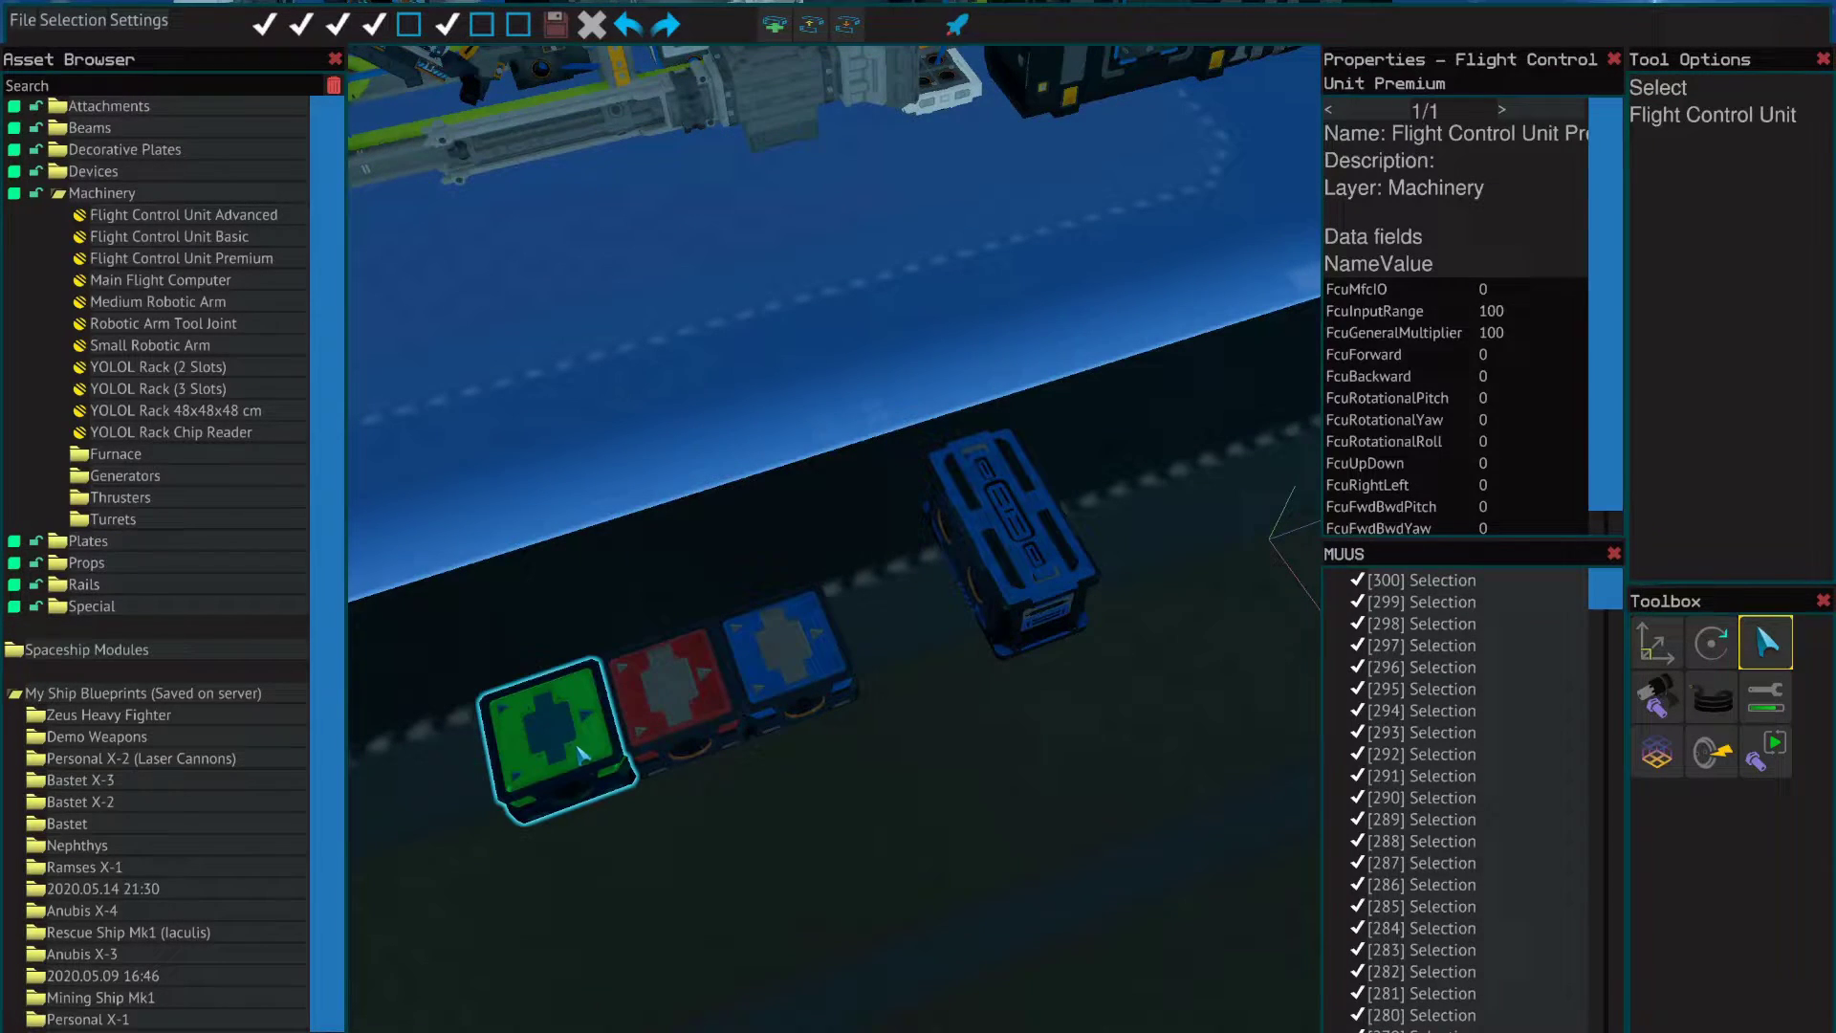
scroll(1416, 454, down, 1)
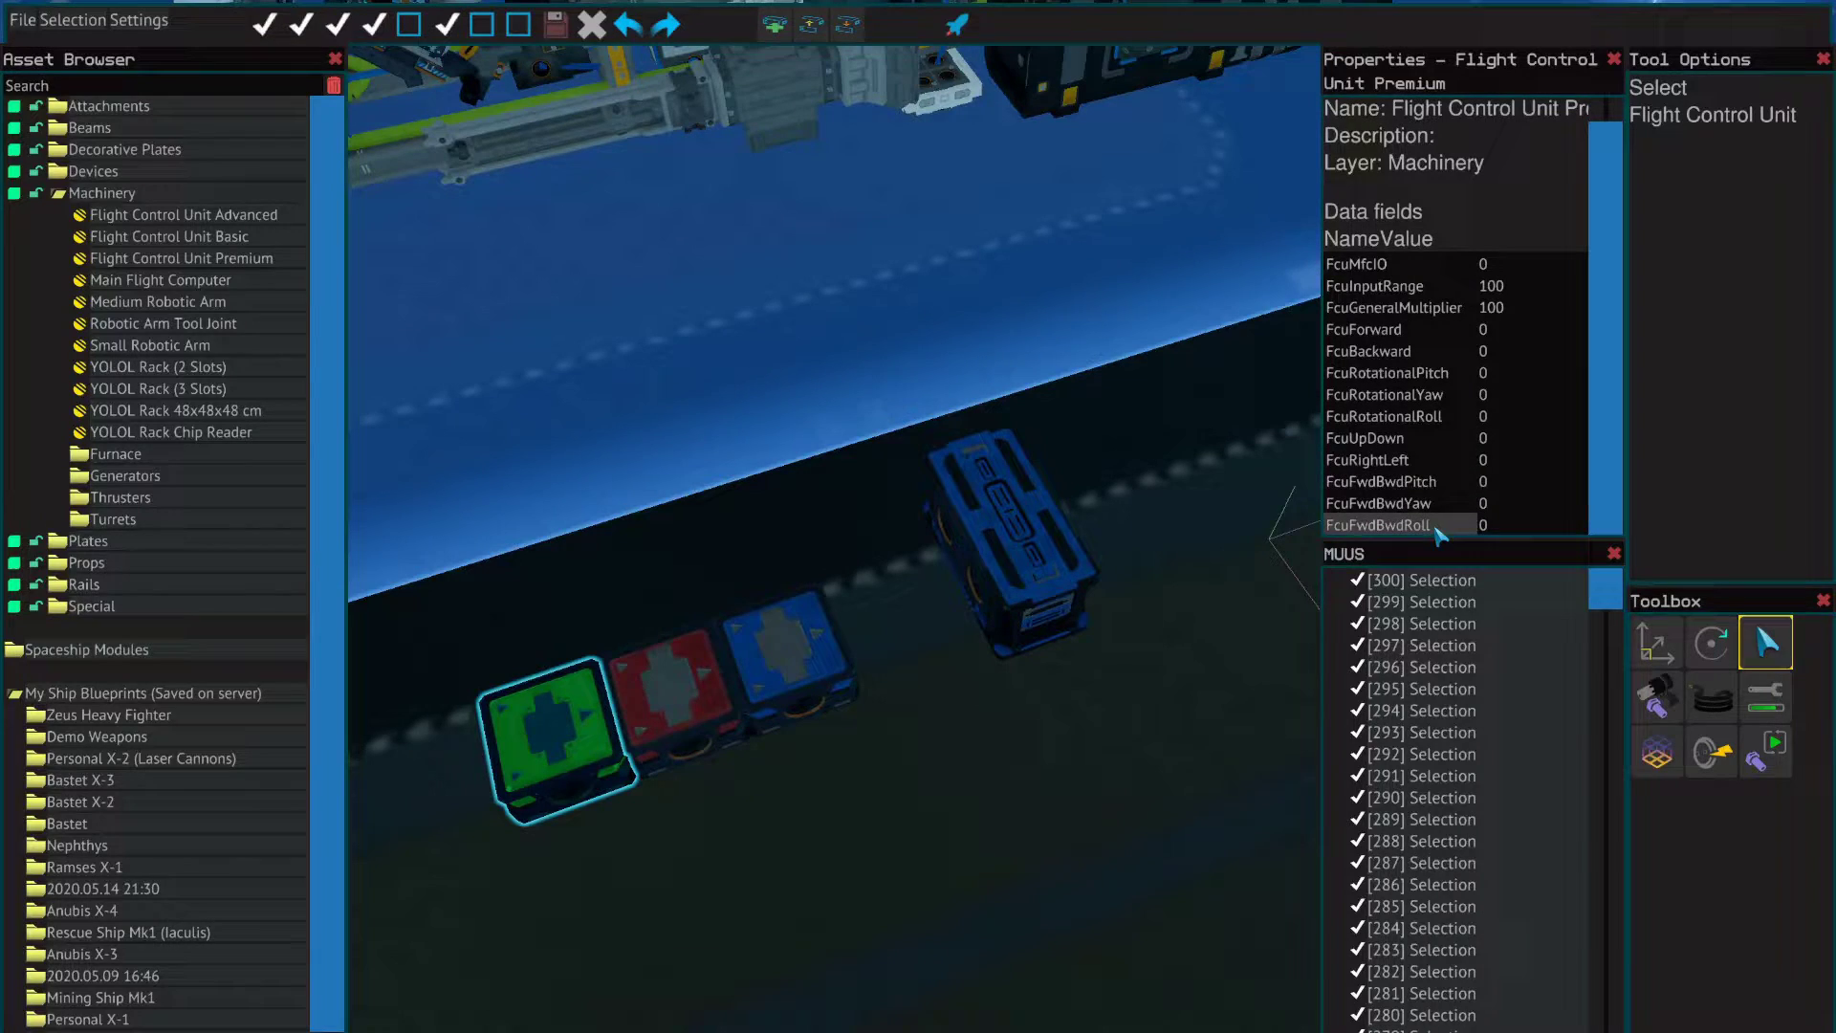
click(771, 689)
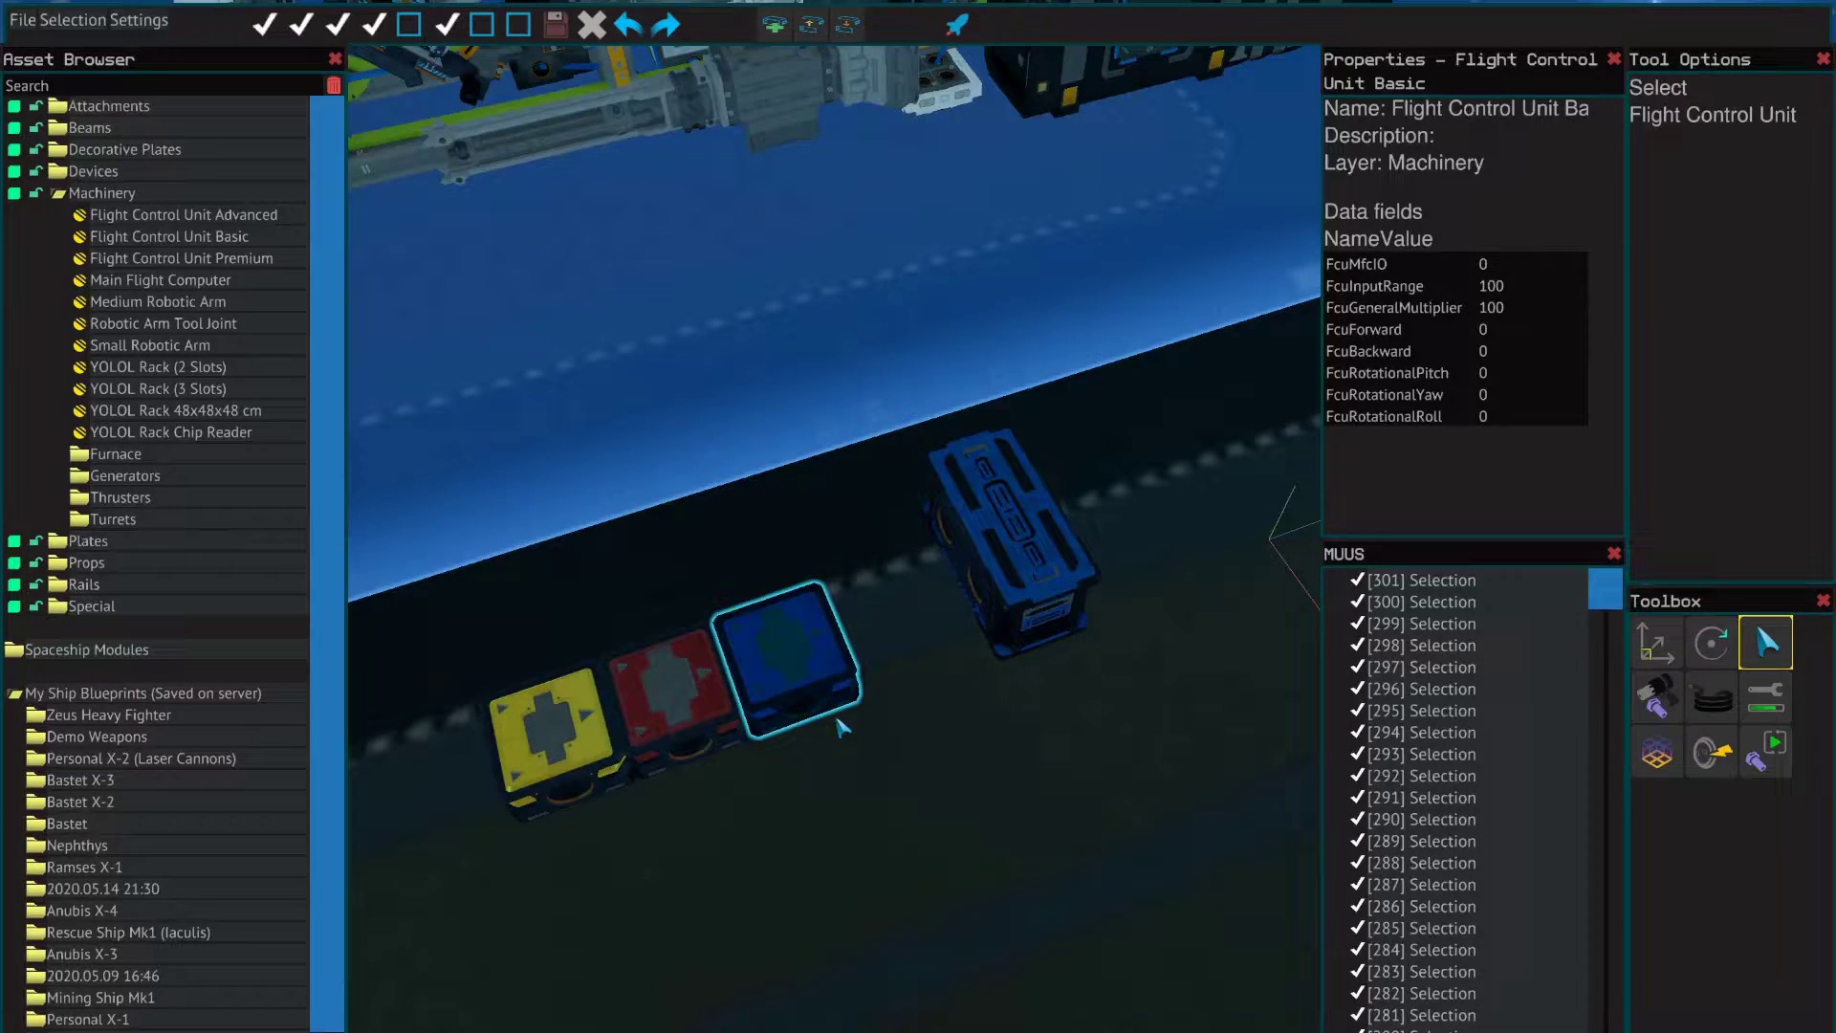
click(828, 774)
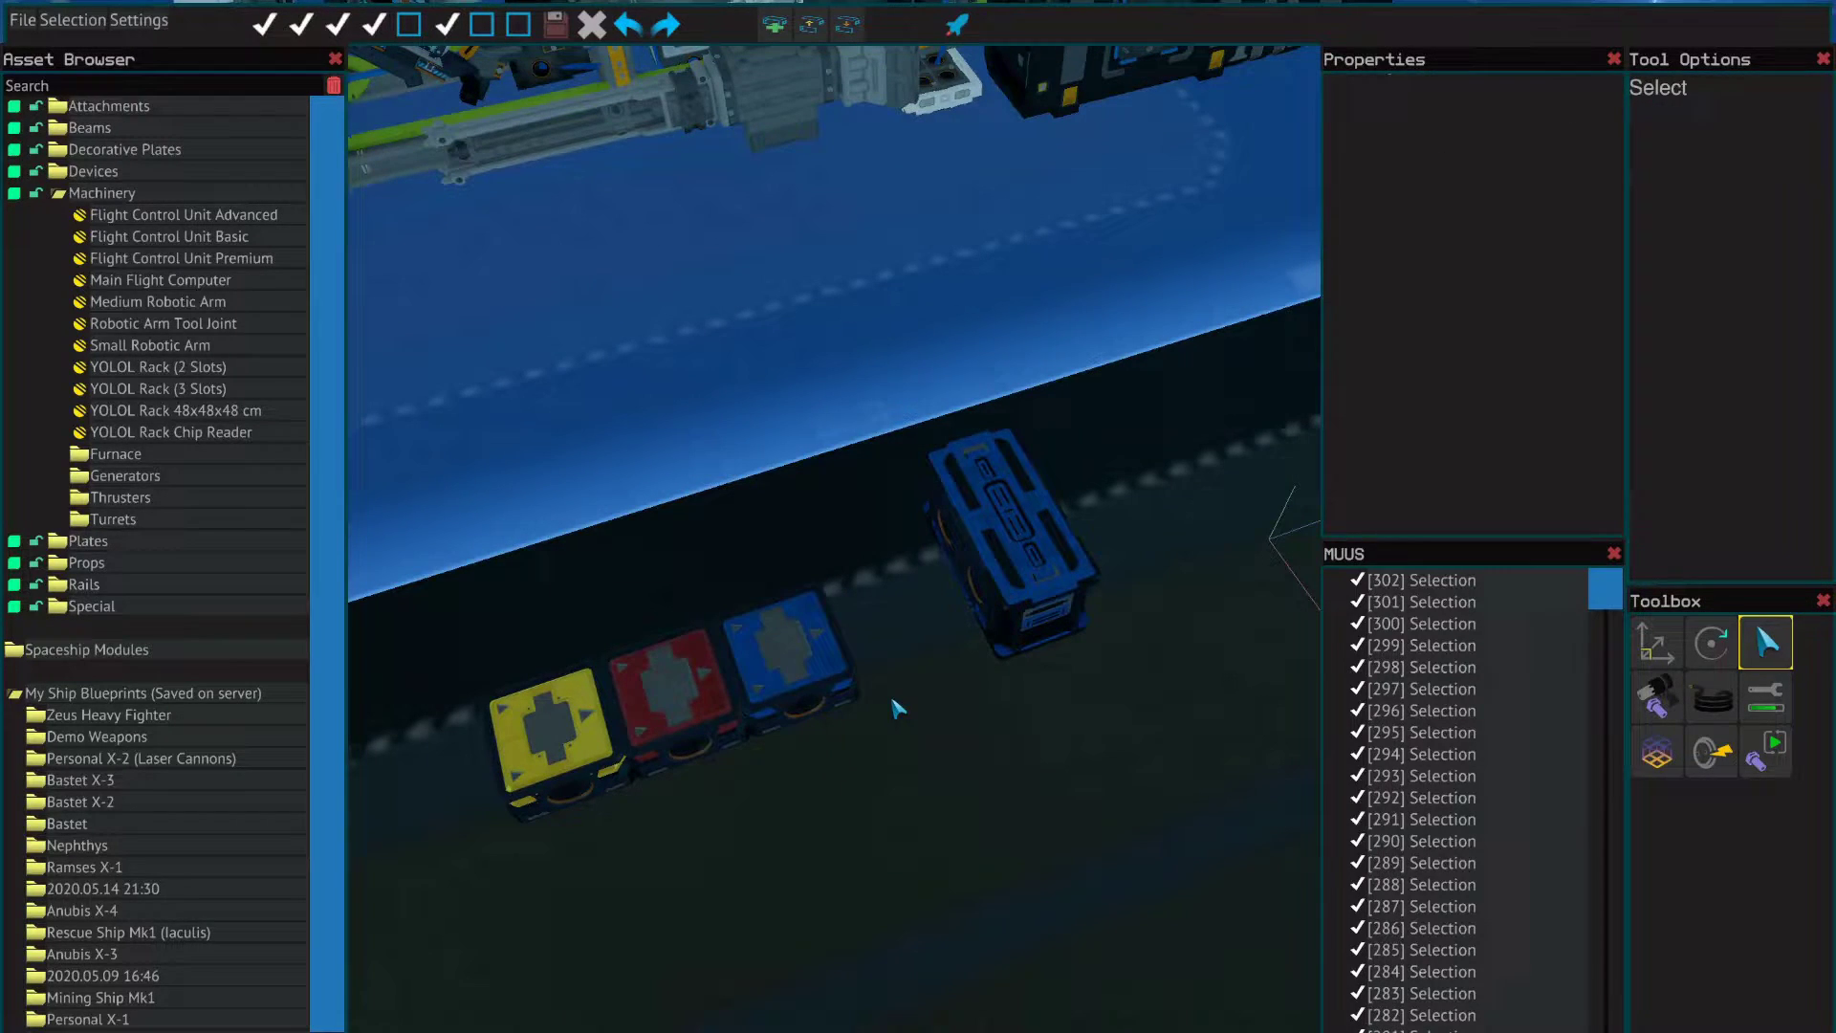
Step: Compare the loose Main Flight Computer's data fields with those of the Main Flight Computer installed on the ship
drag(899, 703, 962, 683)
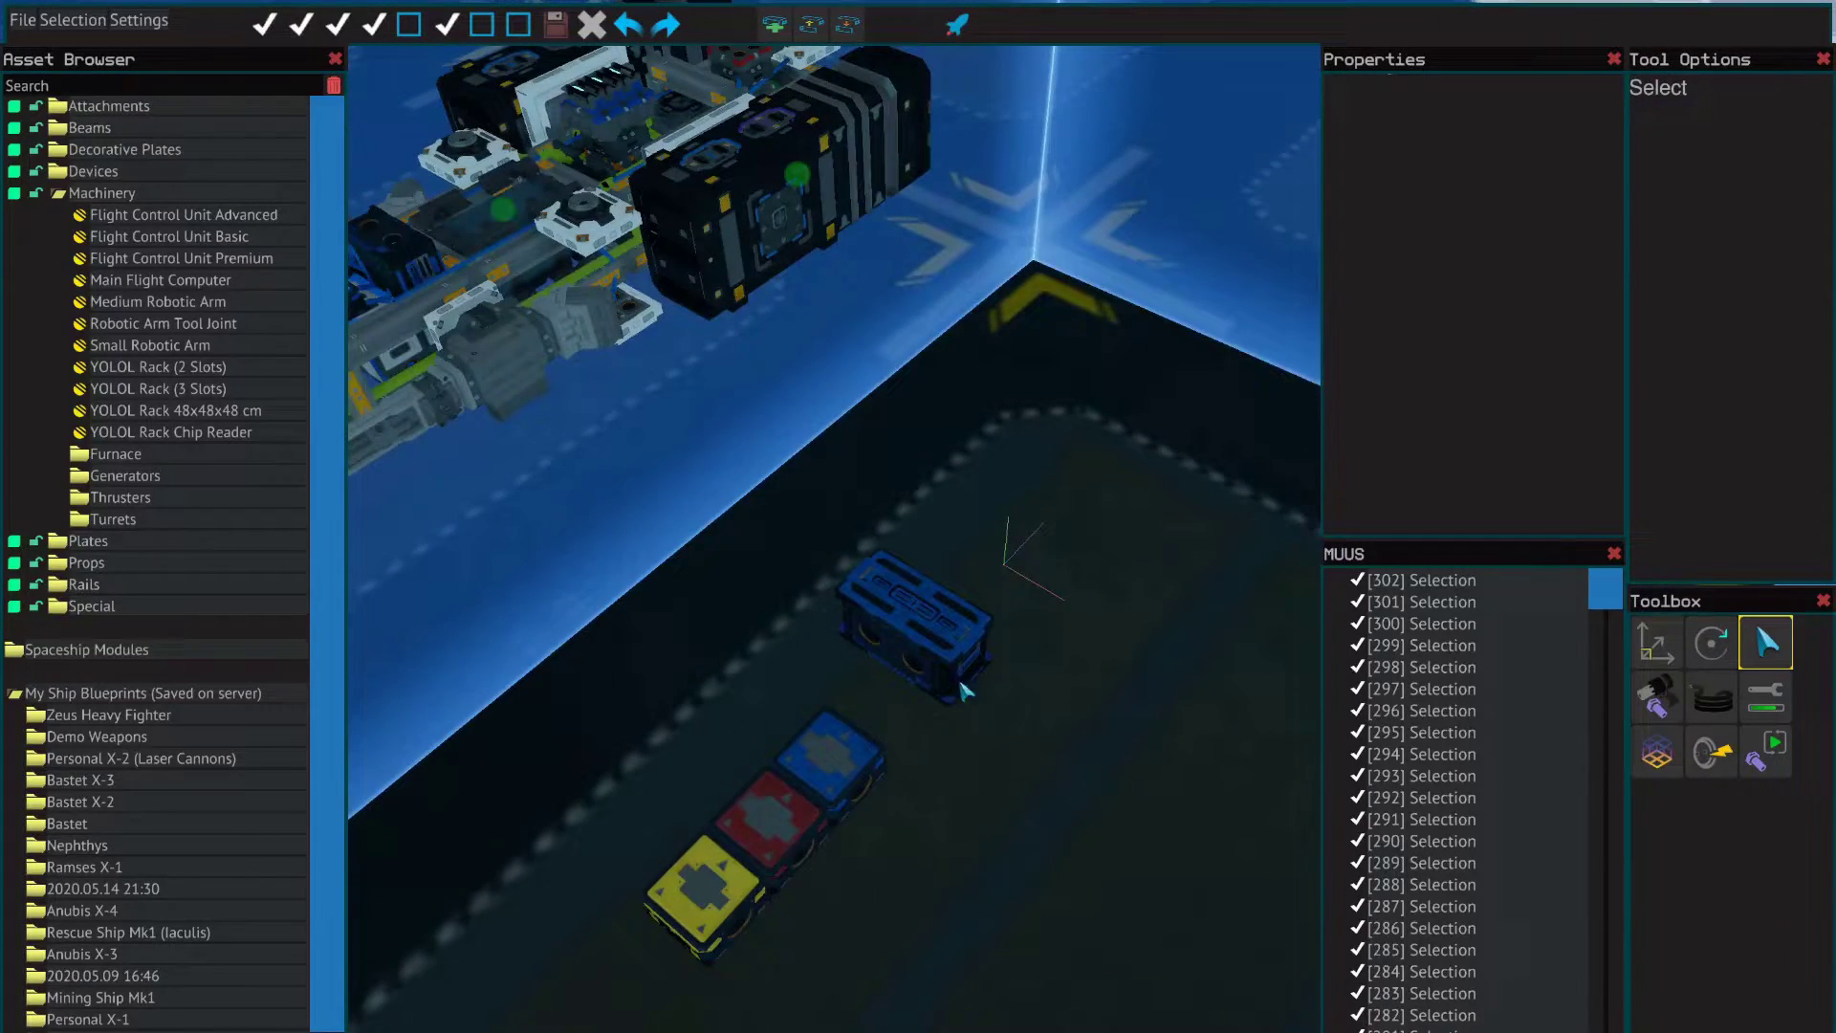
drag(944, 801, 1007, 832)
click(1001, 651)
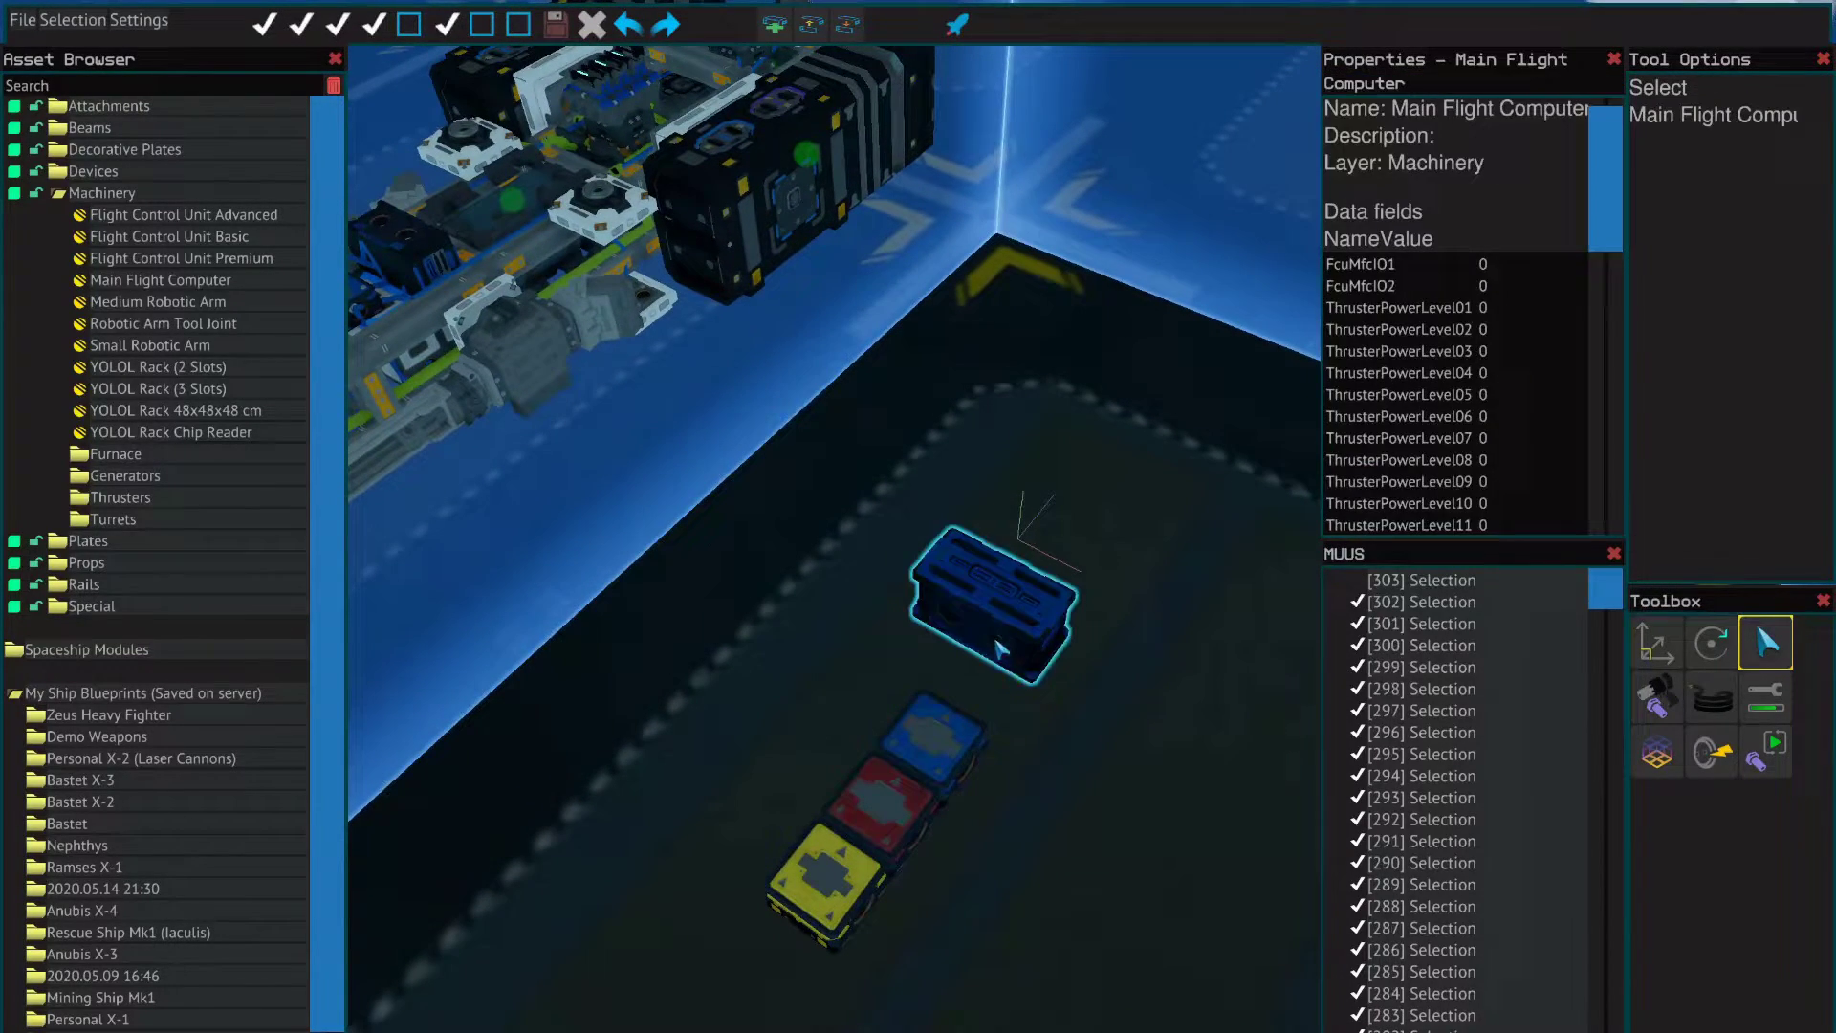
key(a)
key(a)
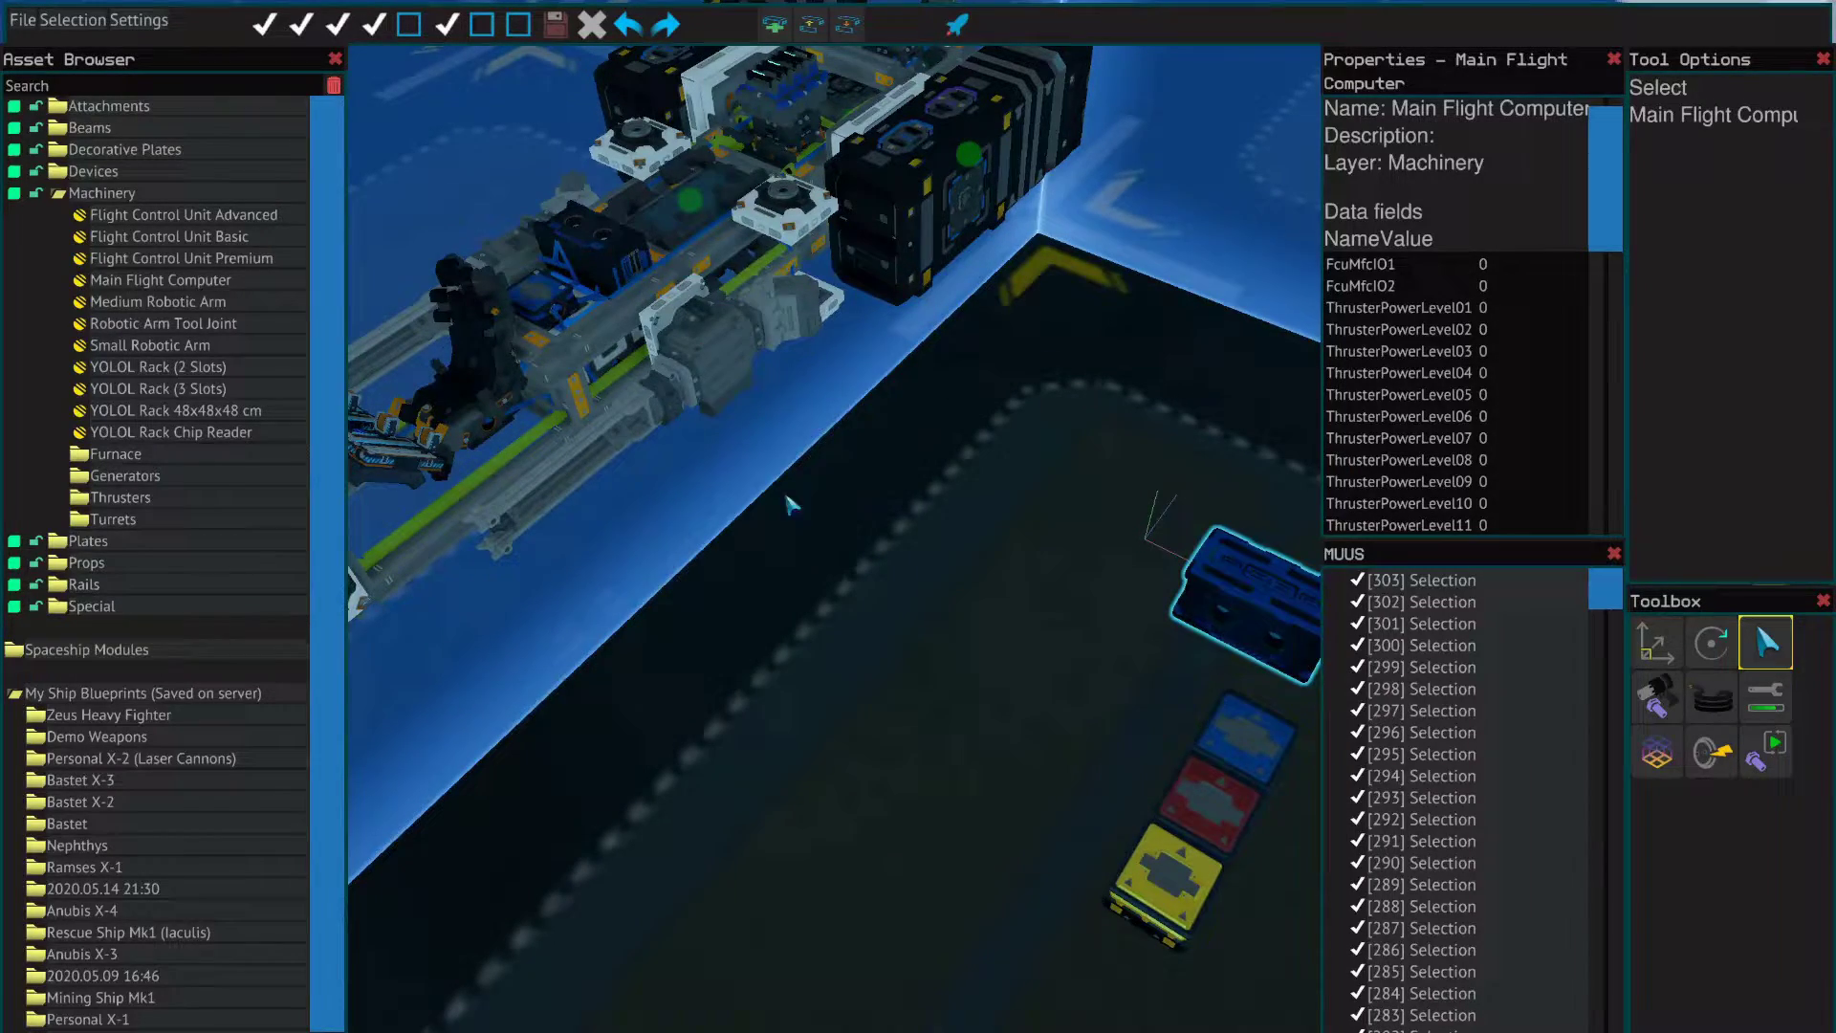
drag(785, 496, 856, 631)
key(w)
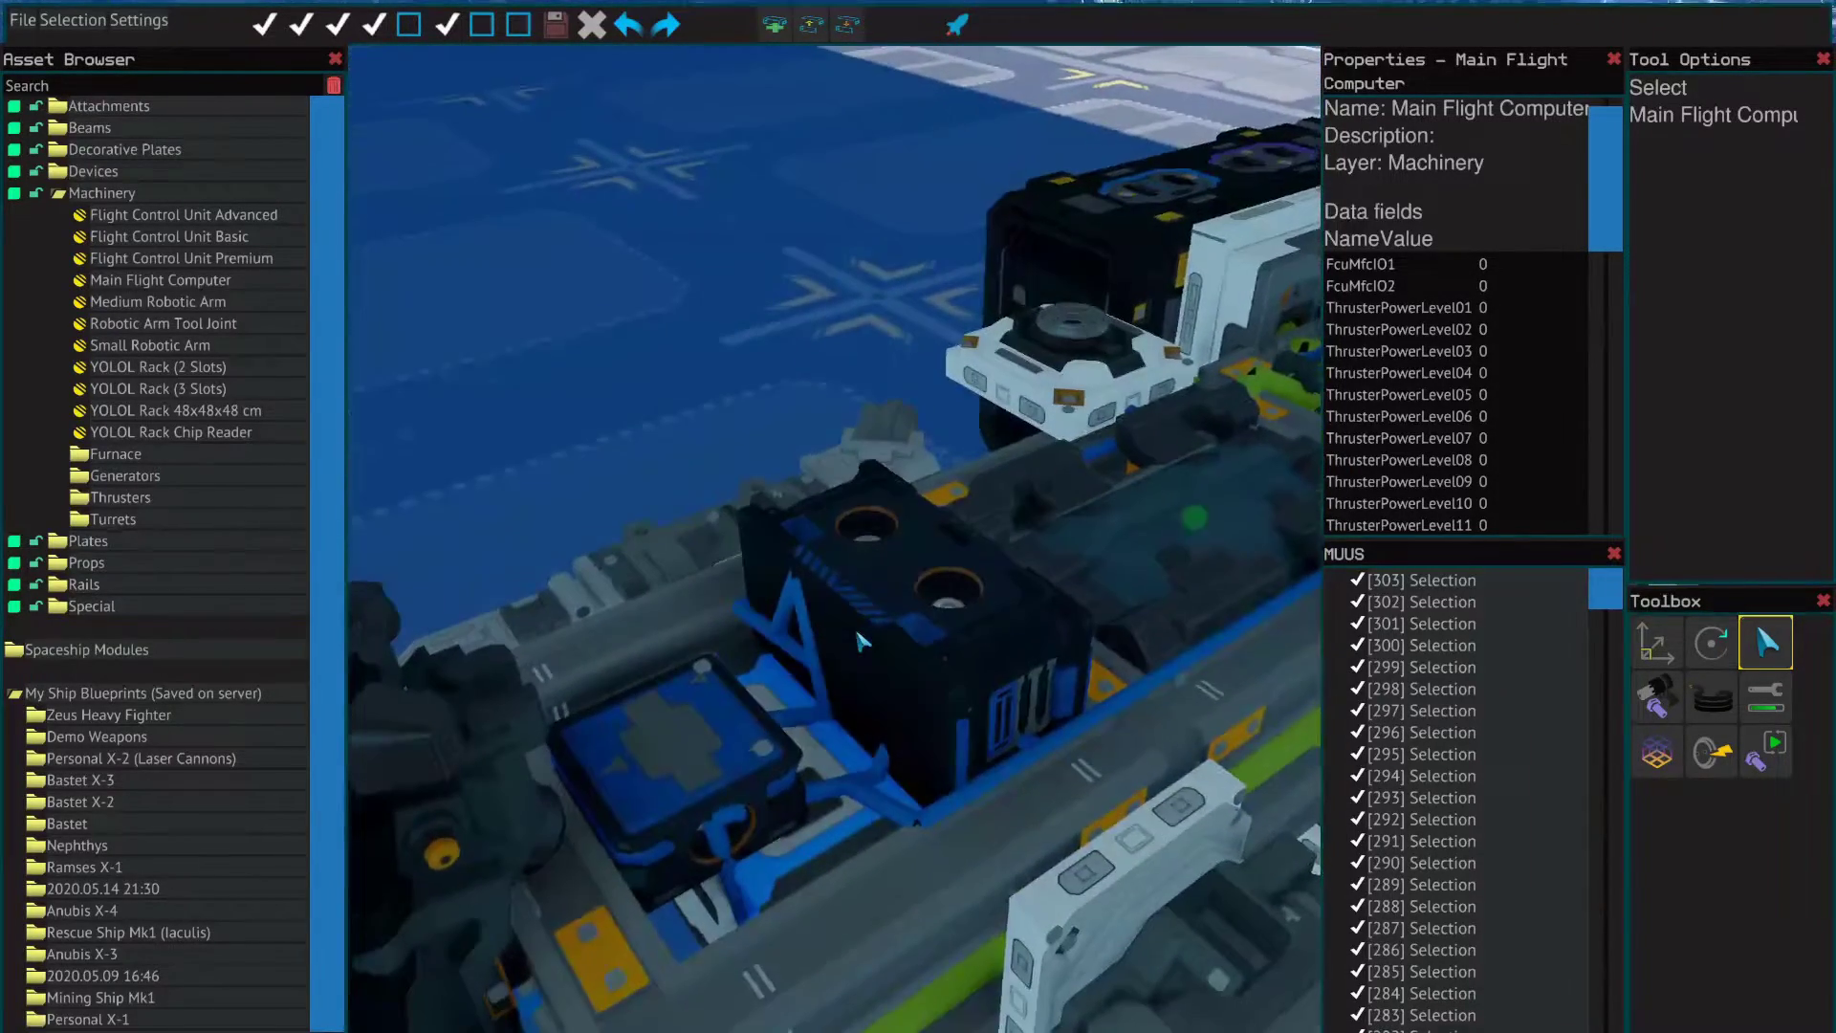
click(932, 643)
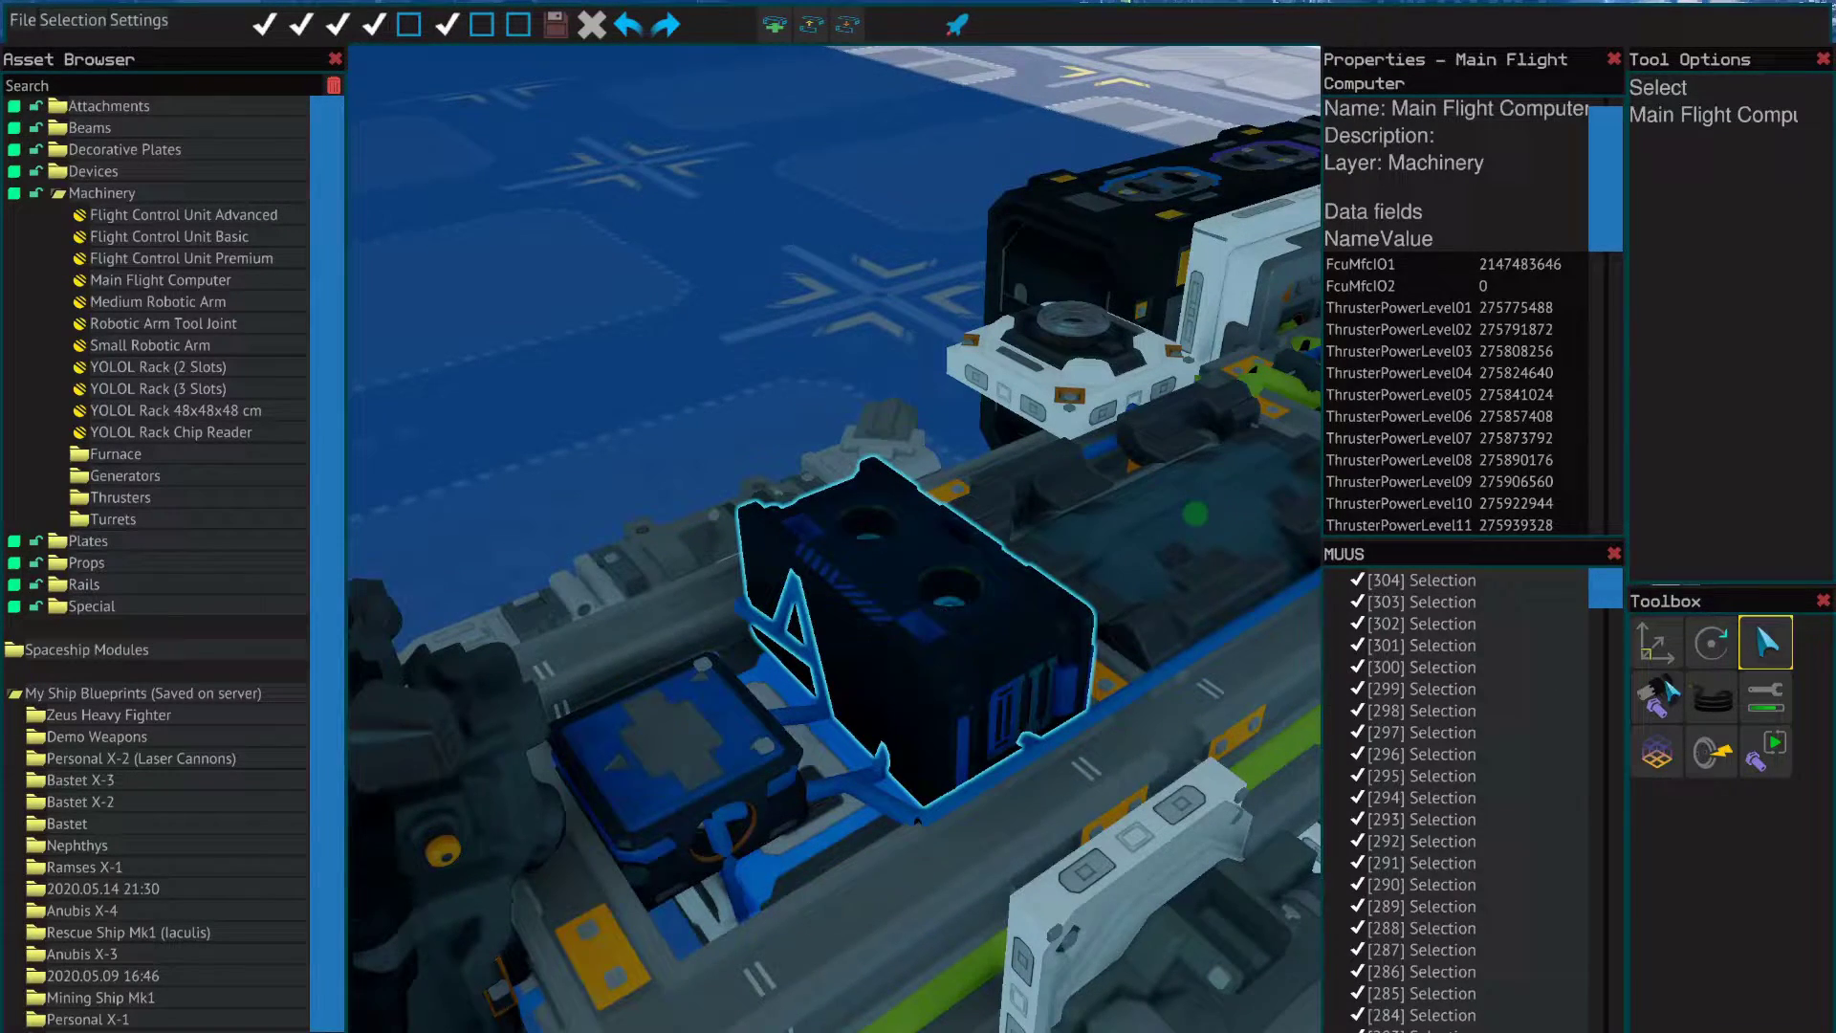
Step: Examine how the ship's flight control unit is mounted and cabled next to its Main Flight Computer
key(s)
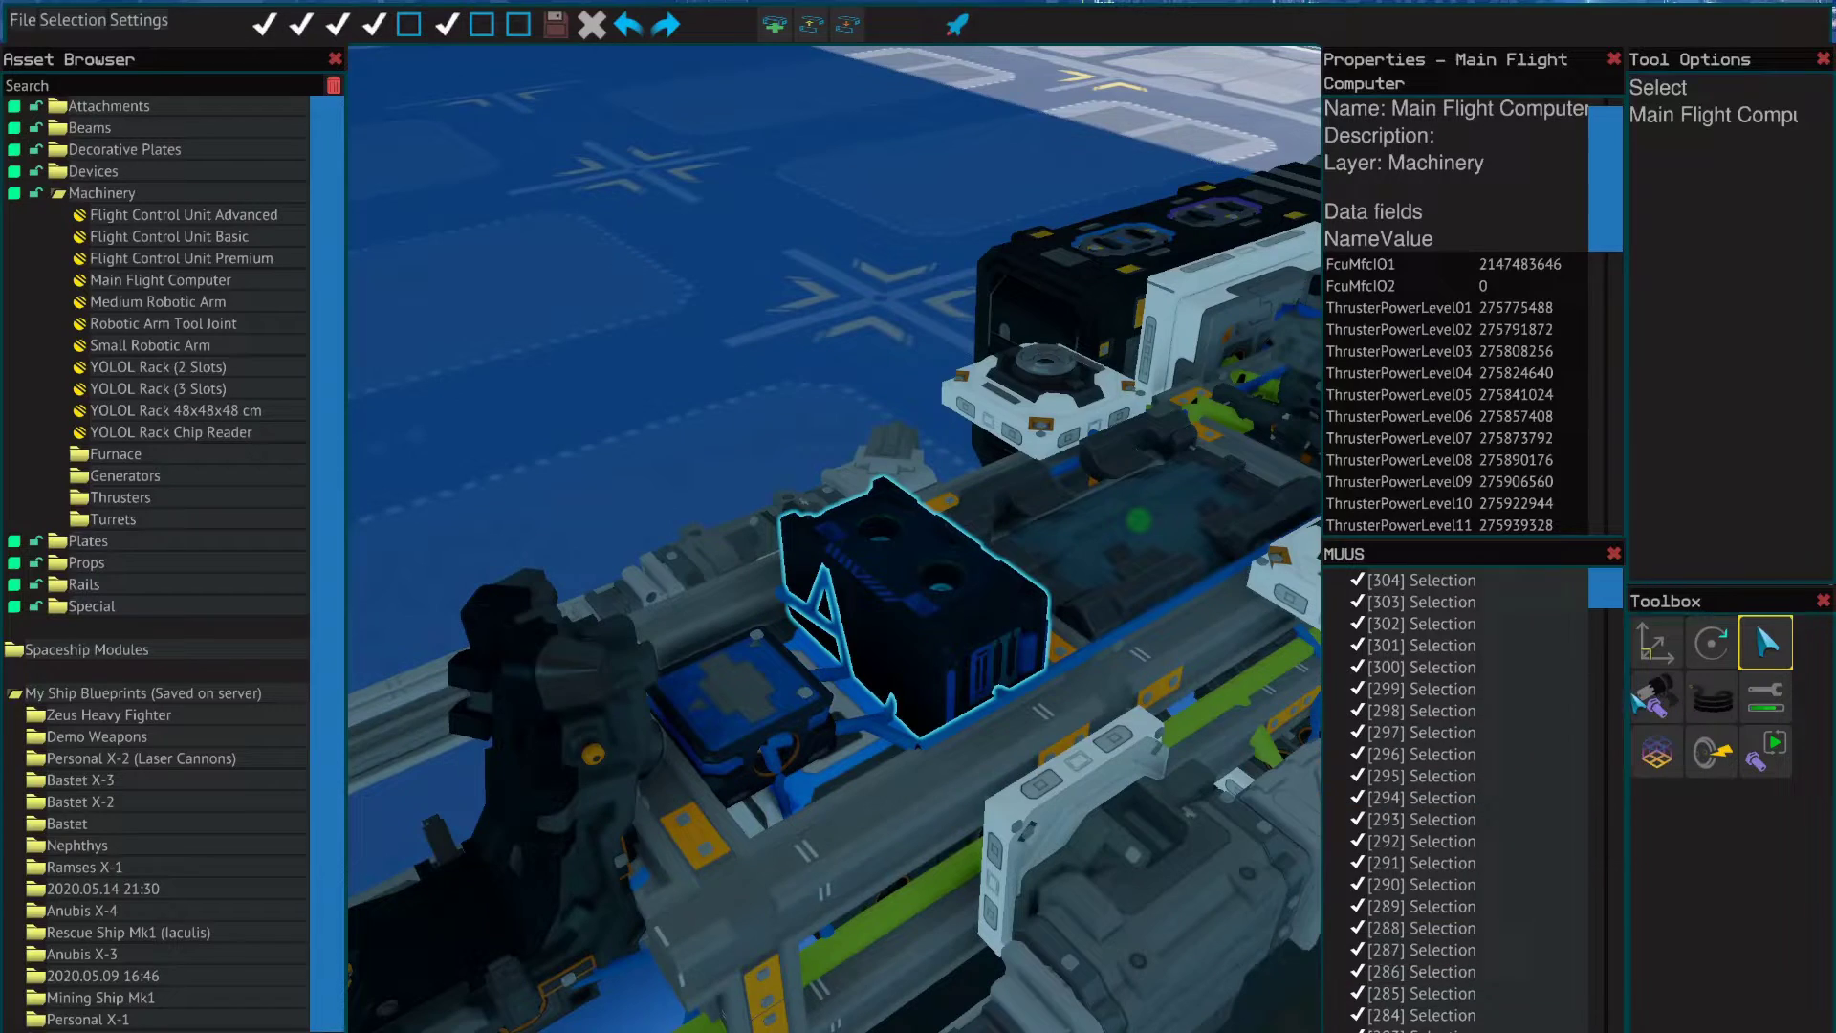
drag(1164, 631, 894, 654)
key(d)
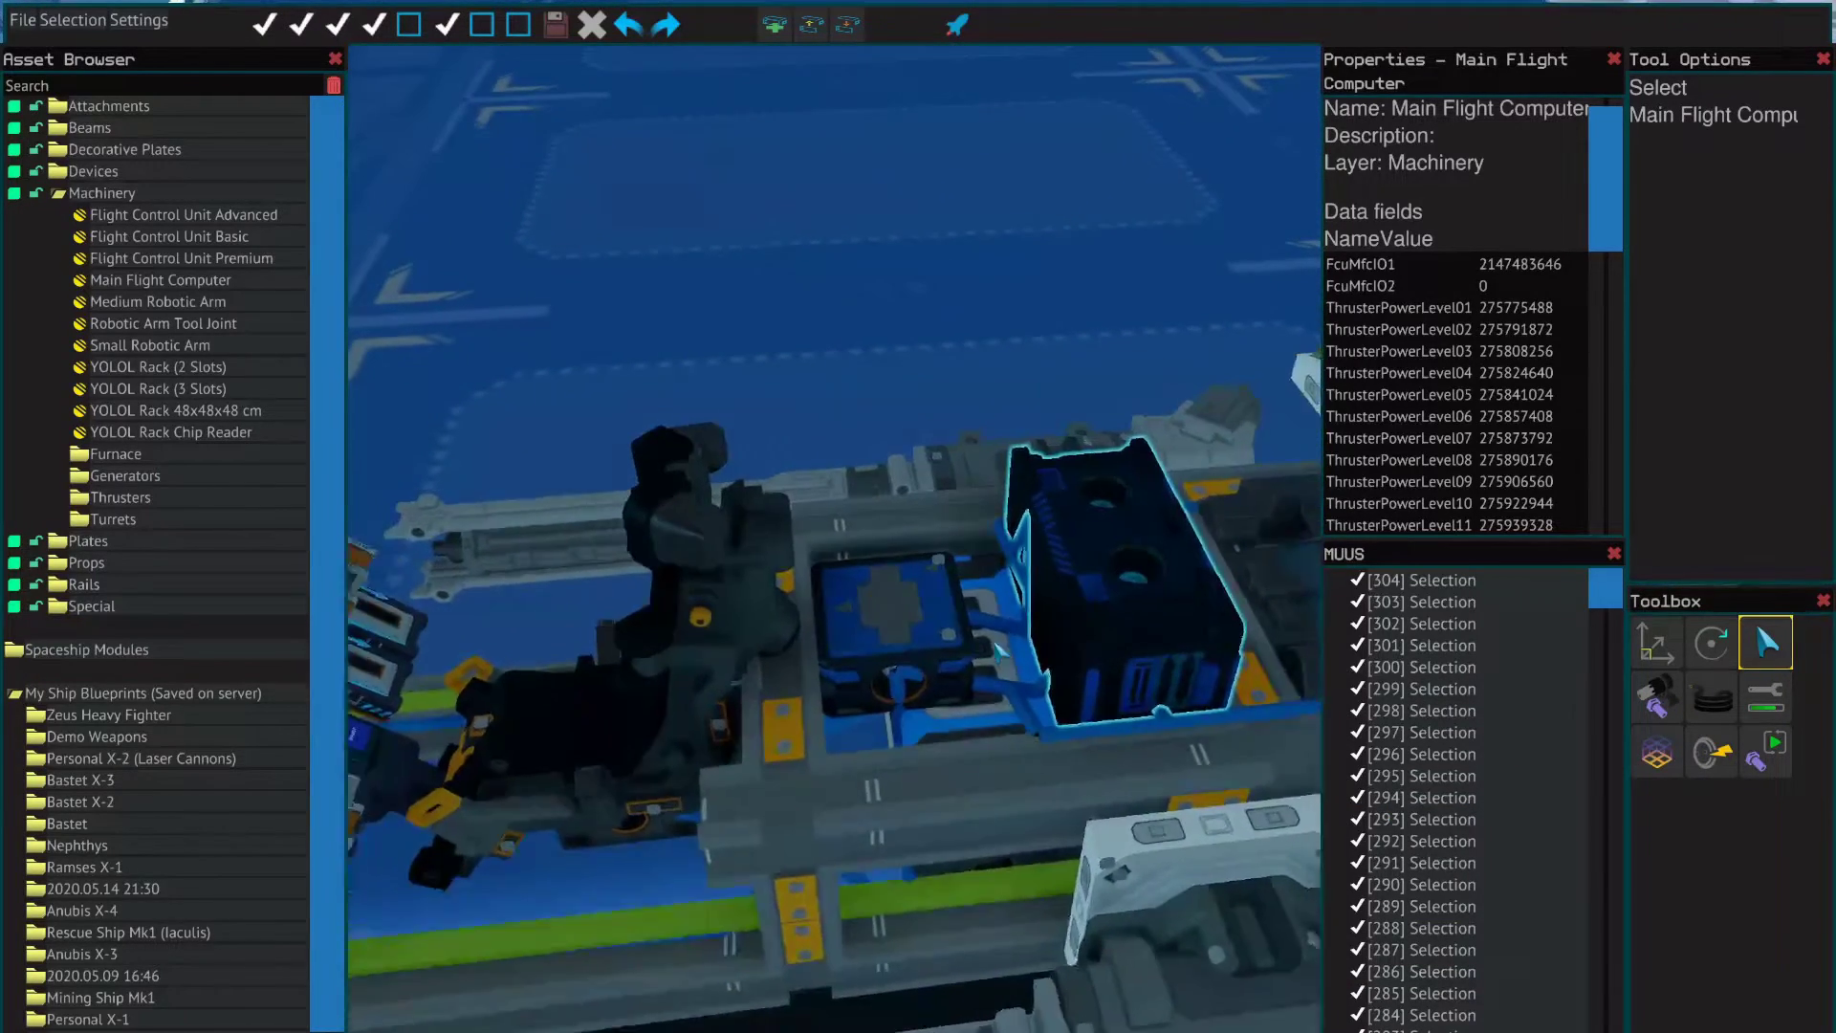
key(w)
key(w)
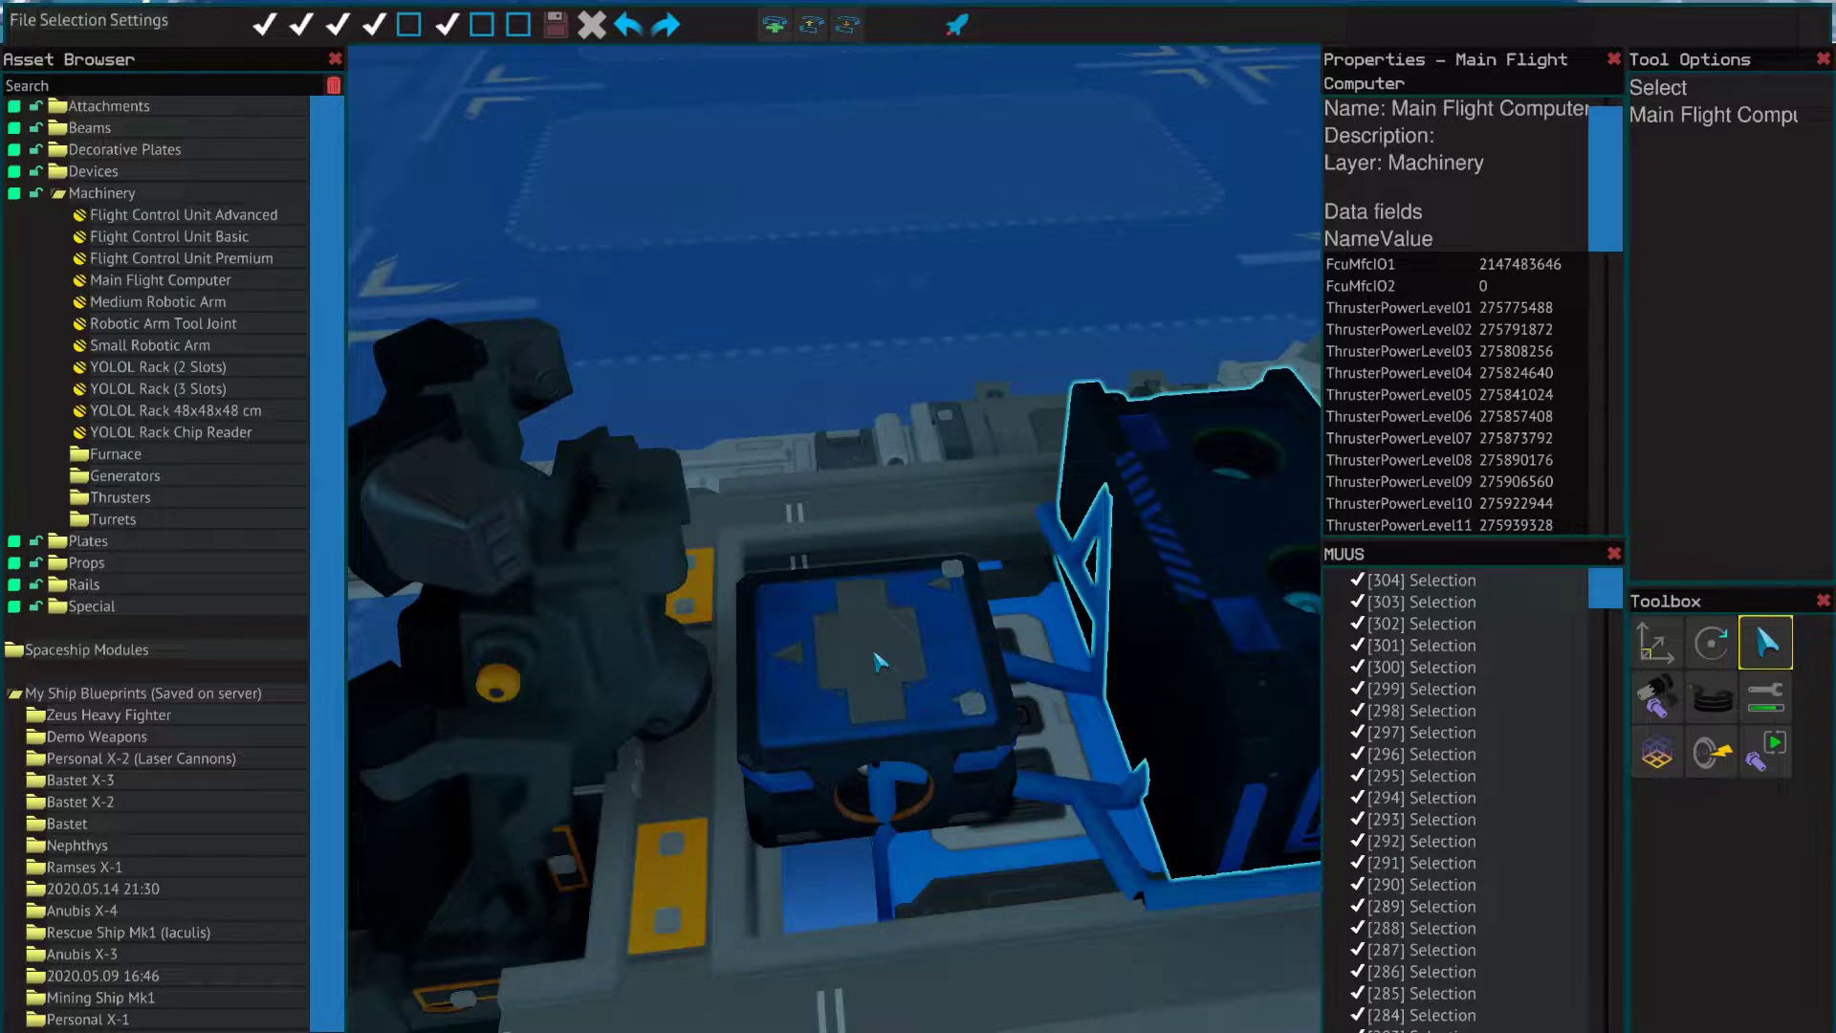
scroll(868, 631, down, 3)
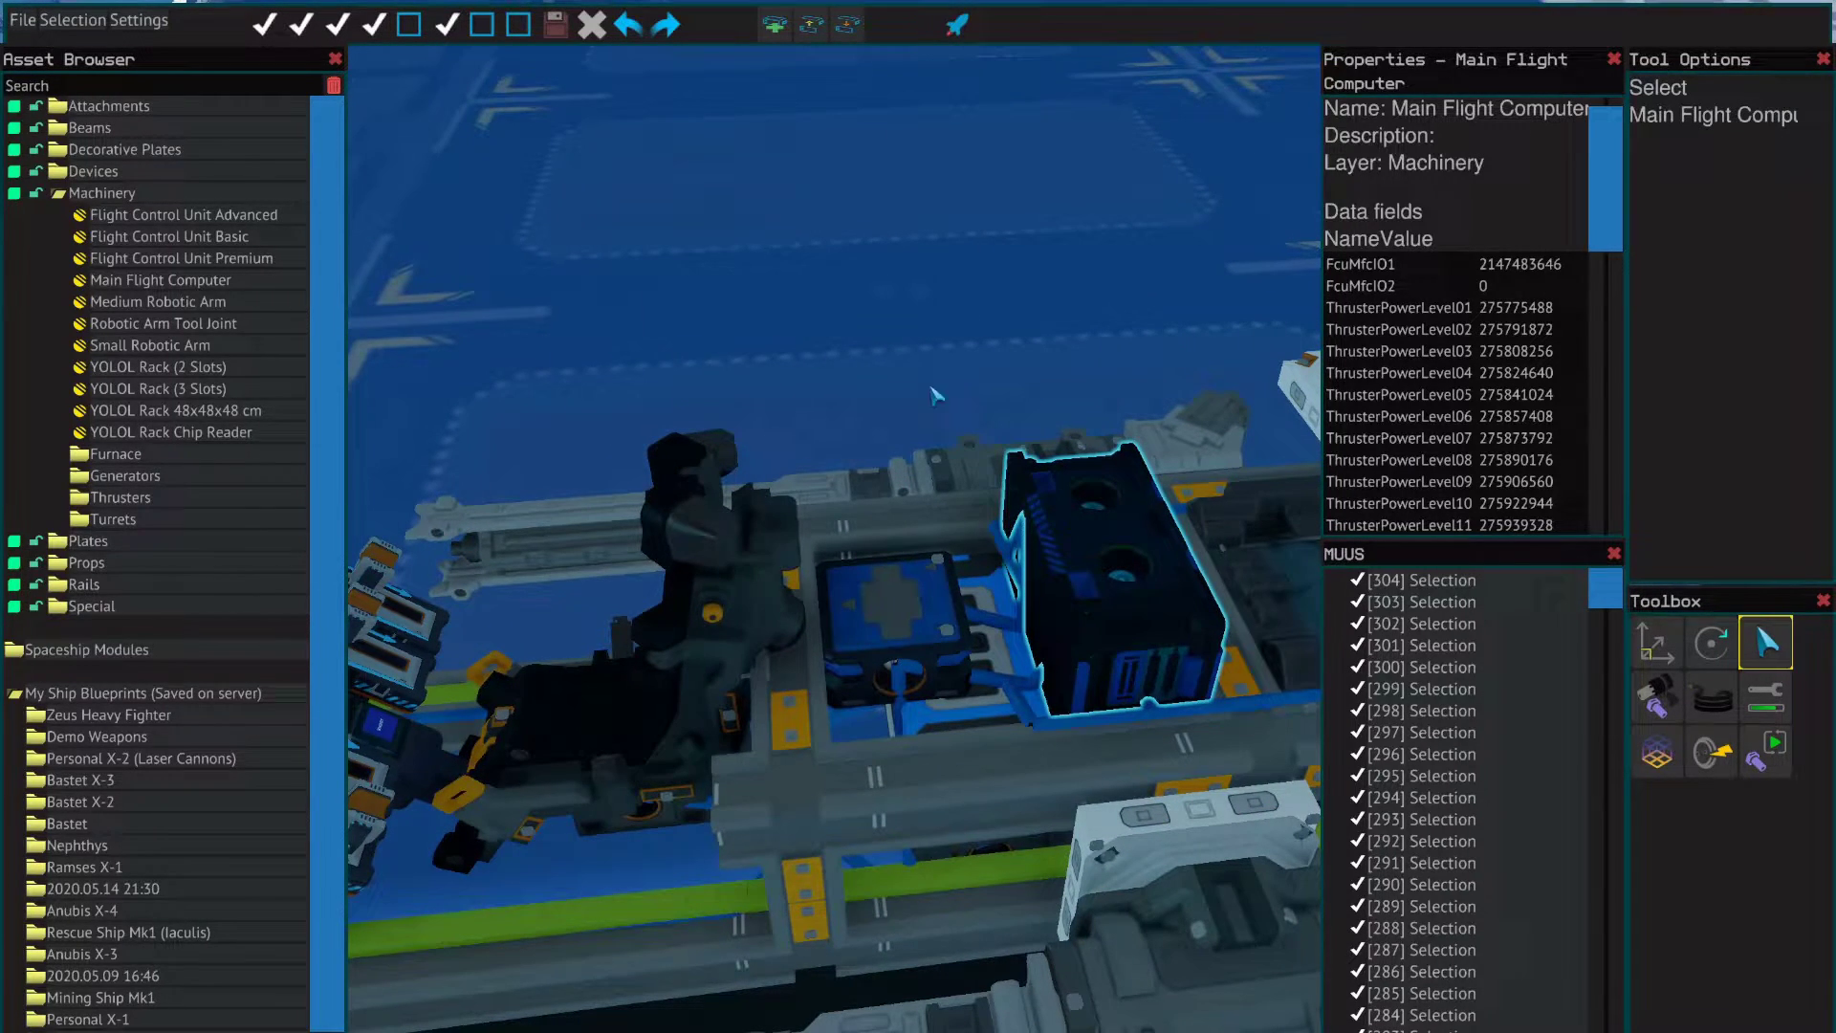
drag(963, 331, 915, 724)
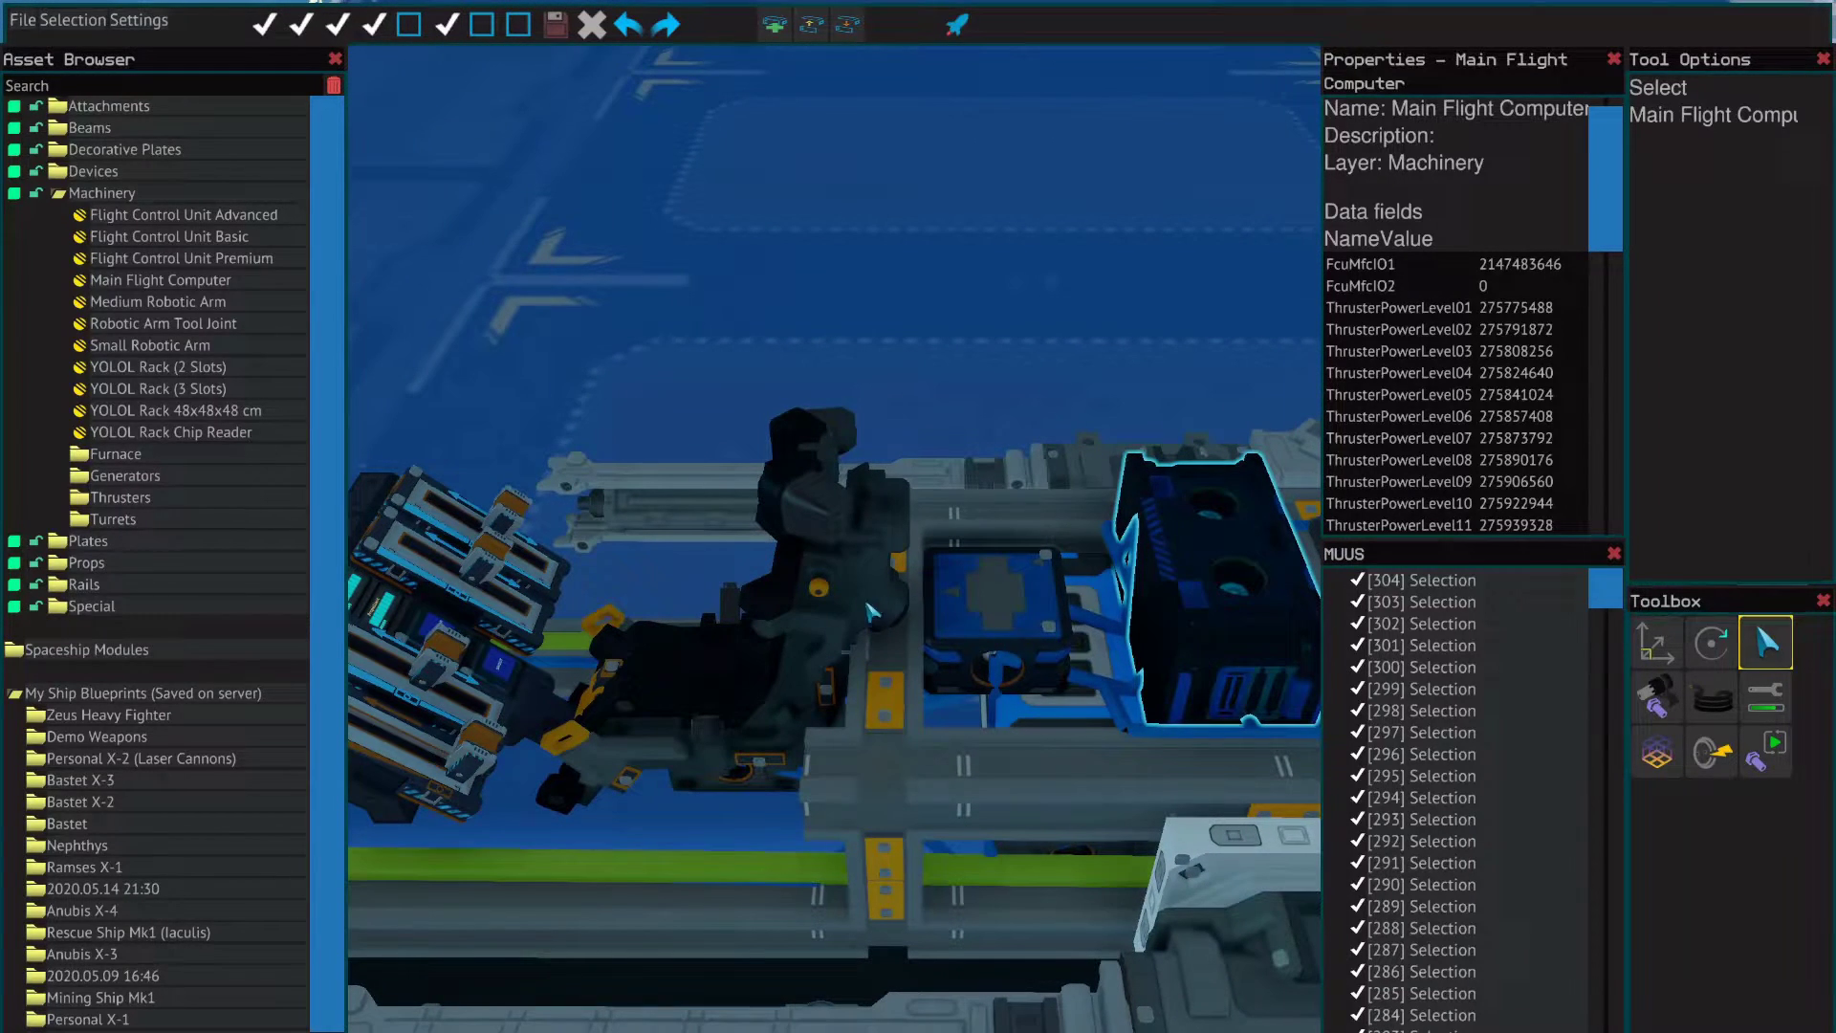
Step: Check the FcuMfcIO fields on the loose Main Flight Computer and the loose Flight Control Unit Basic
key(d)
drag(977, 543, 869, 372)
key(w)
key(s)
scroll(872, 378, down, 5)
click(999, 636)
scroll(1052, 599, up, 6)
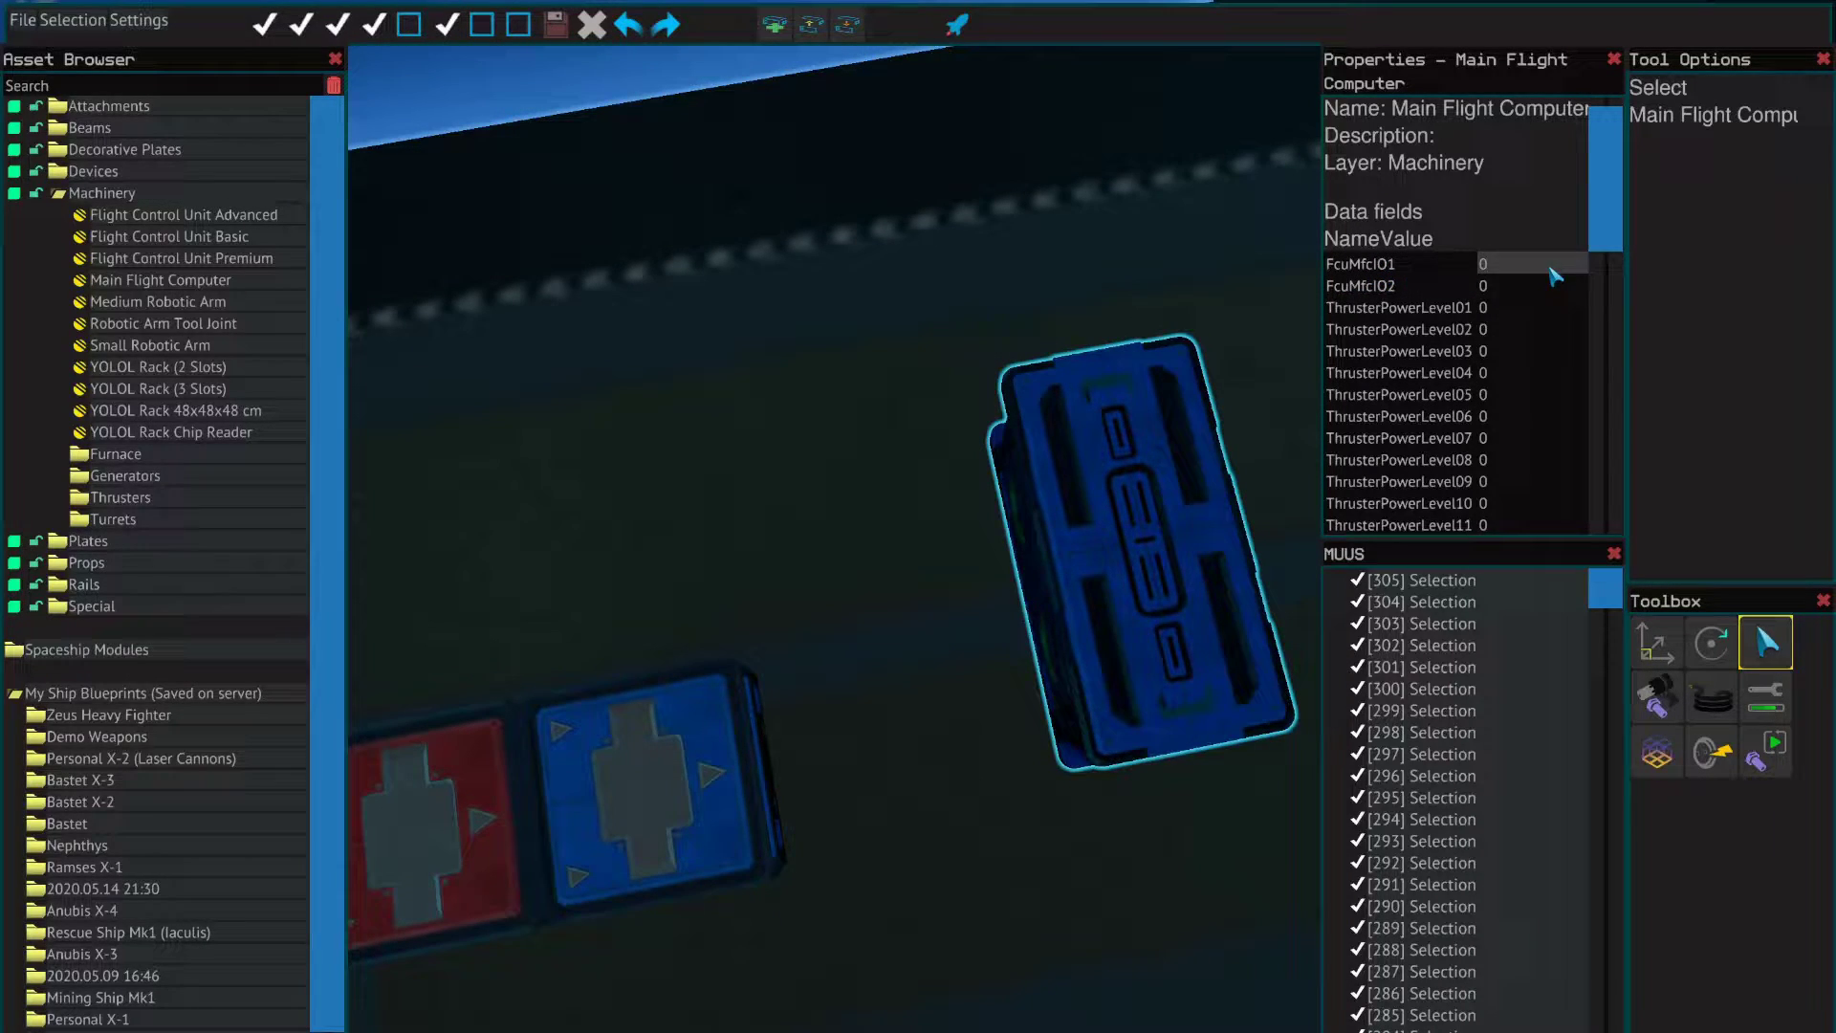
click(695, 858)
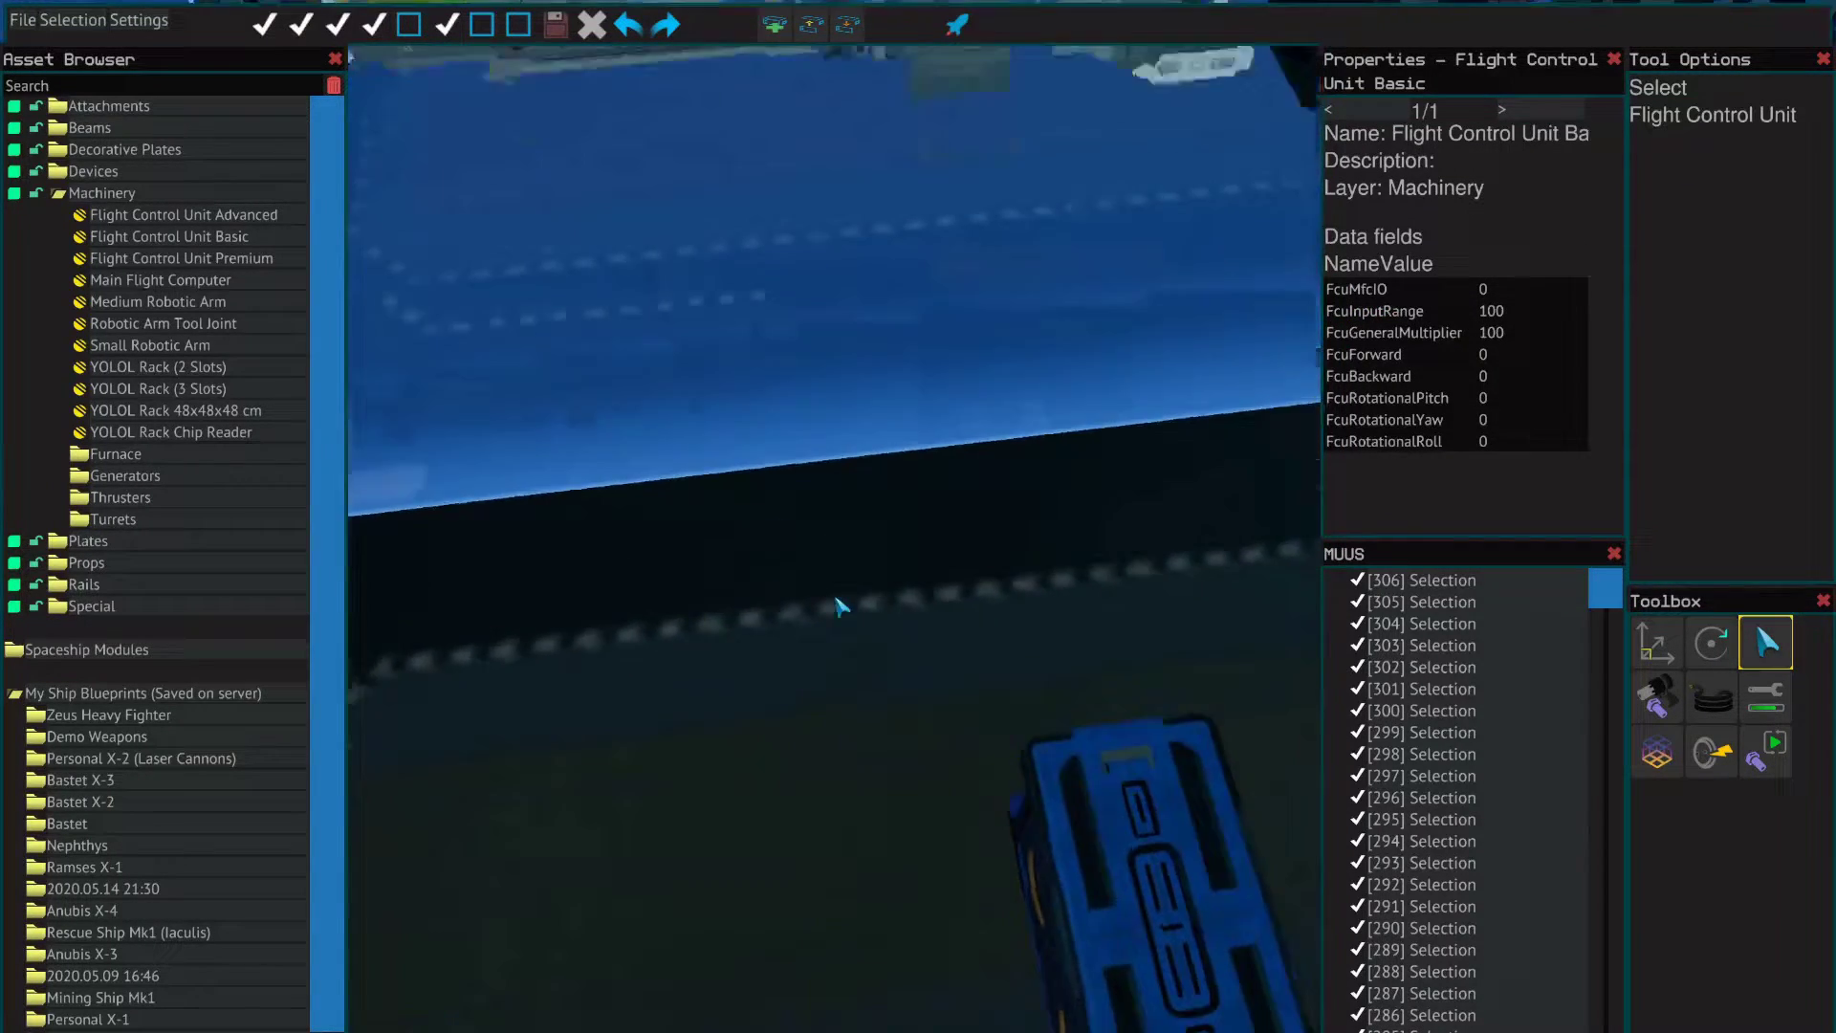
Step: Compare the FcuMfcIO1 field on the ship's installed Main Flight Computer and its Flight Control Unit Basic
key(s)
key(w)
click(1140, 700)
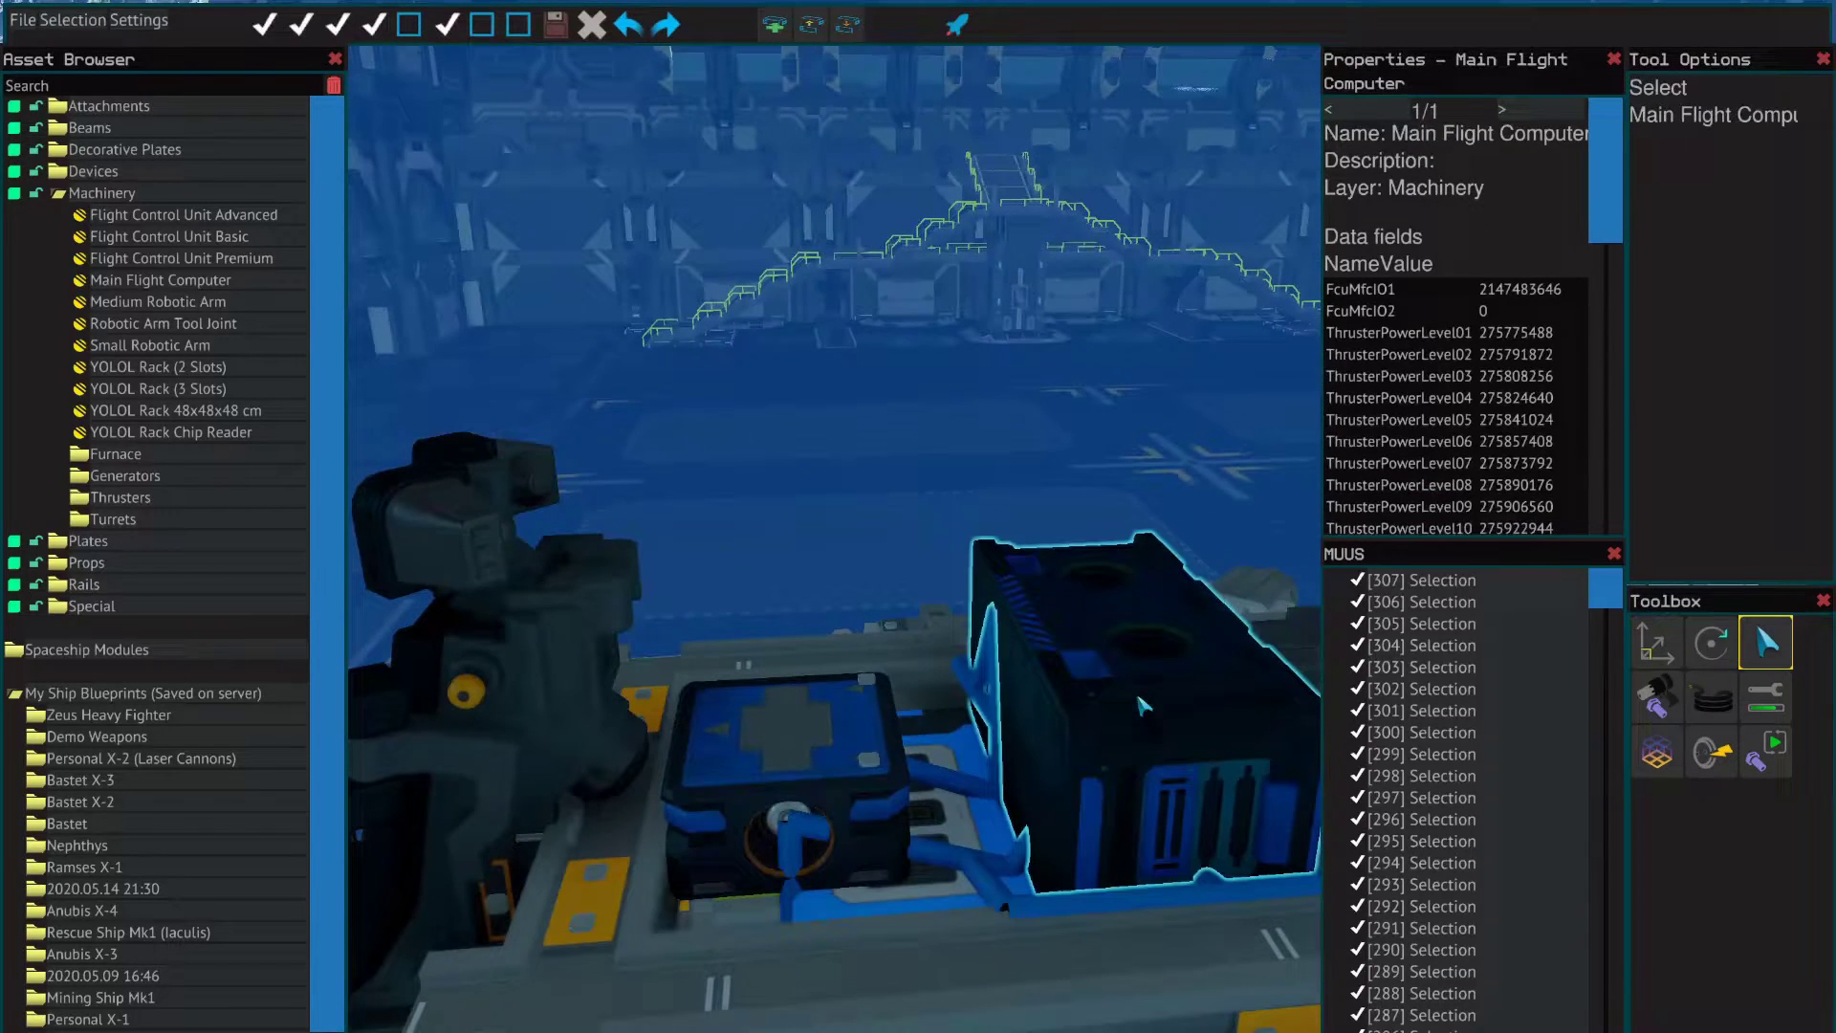
scroll(1363, 272, down, 2)
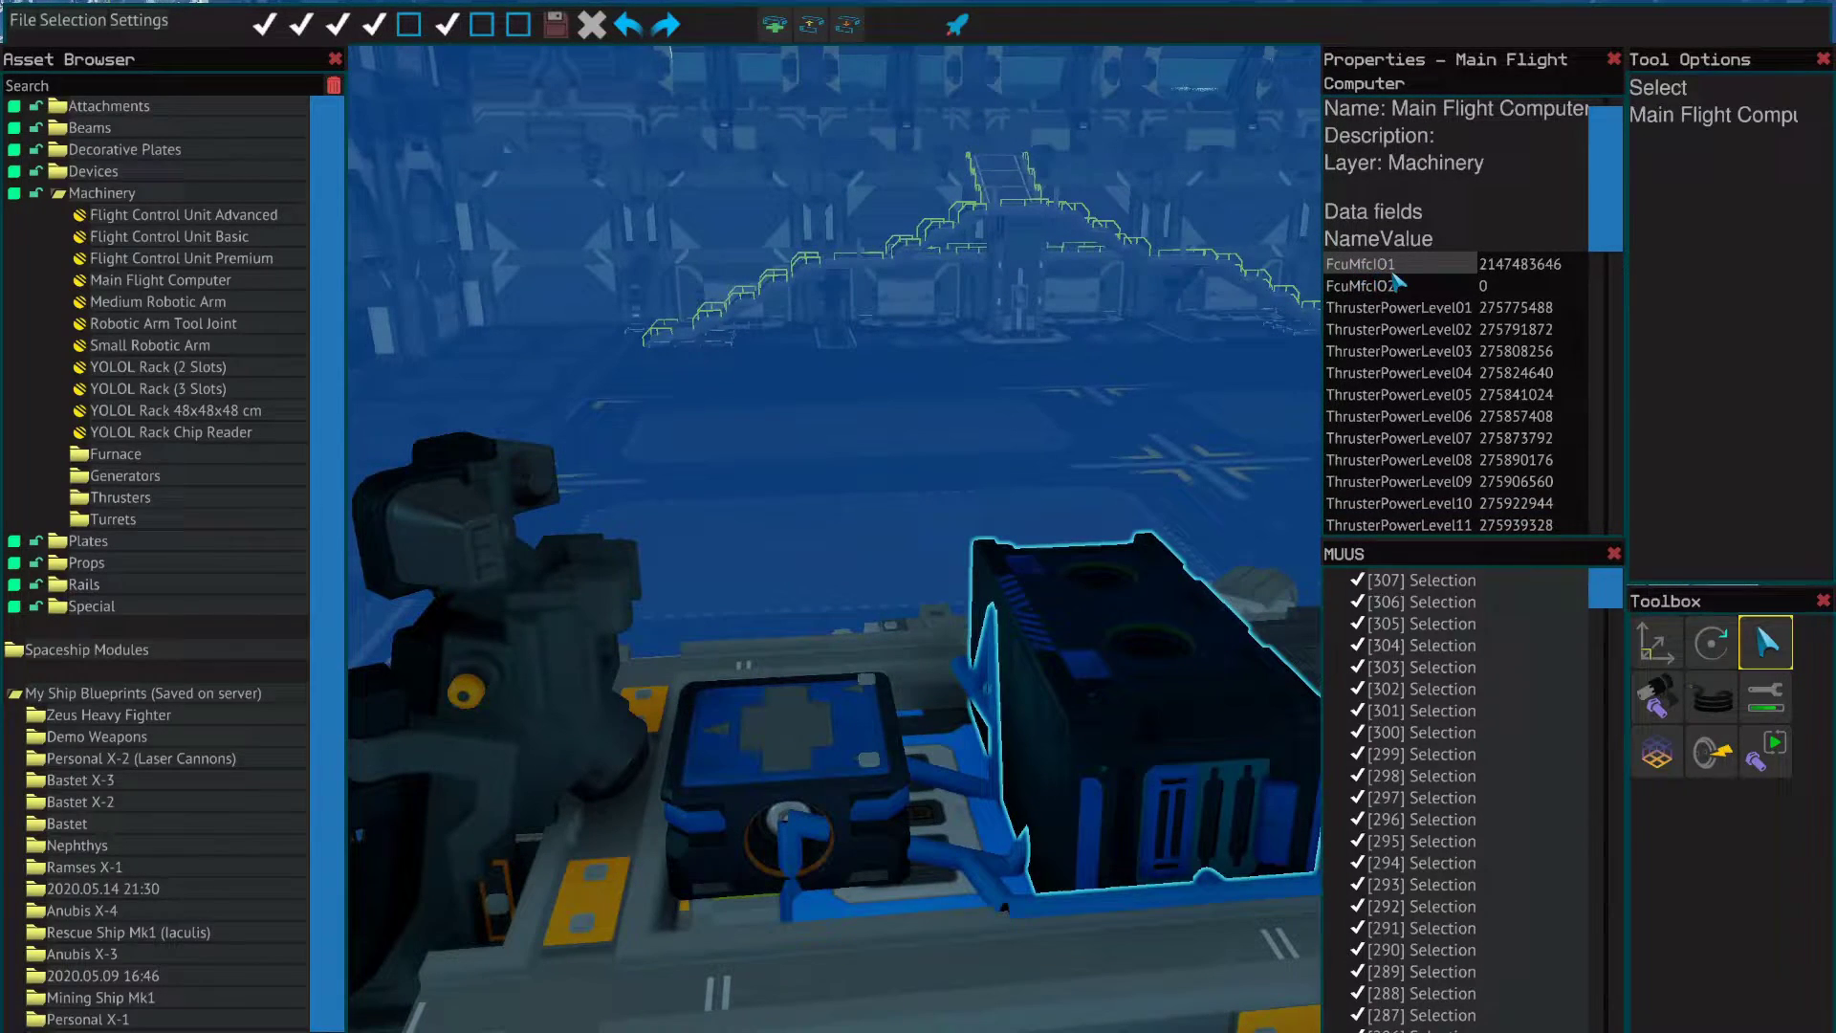
click(770, 762)
scroll(1378, 292, up, 1)
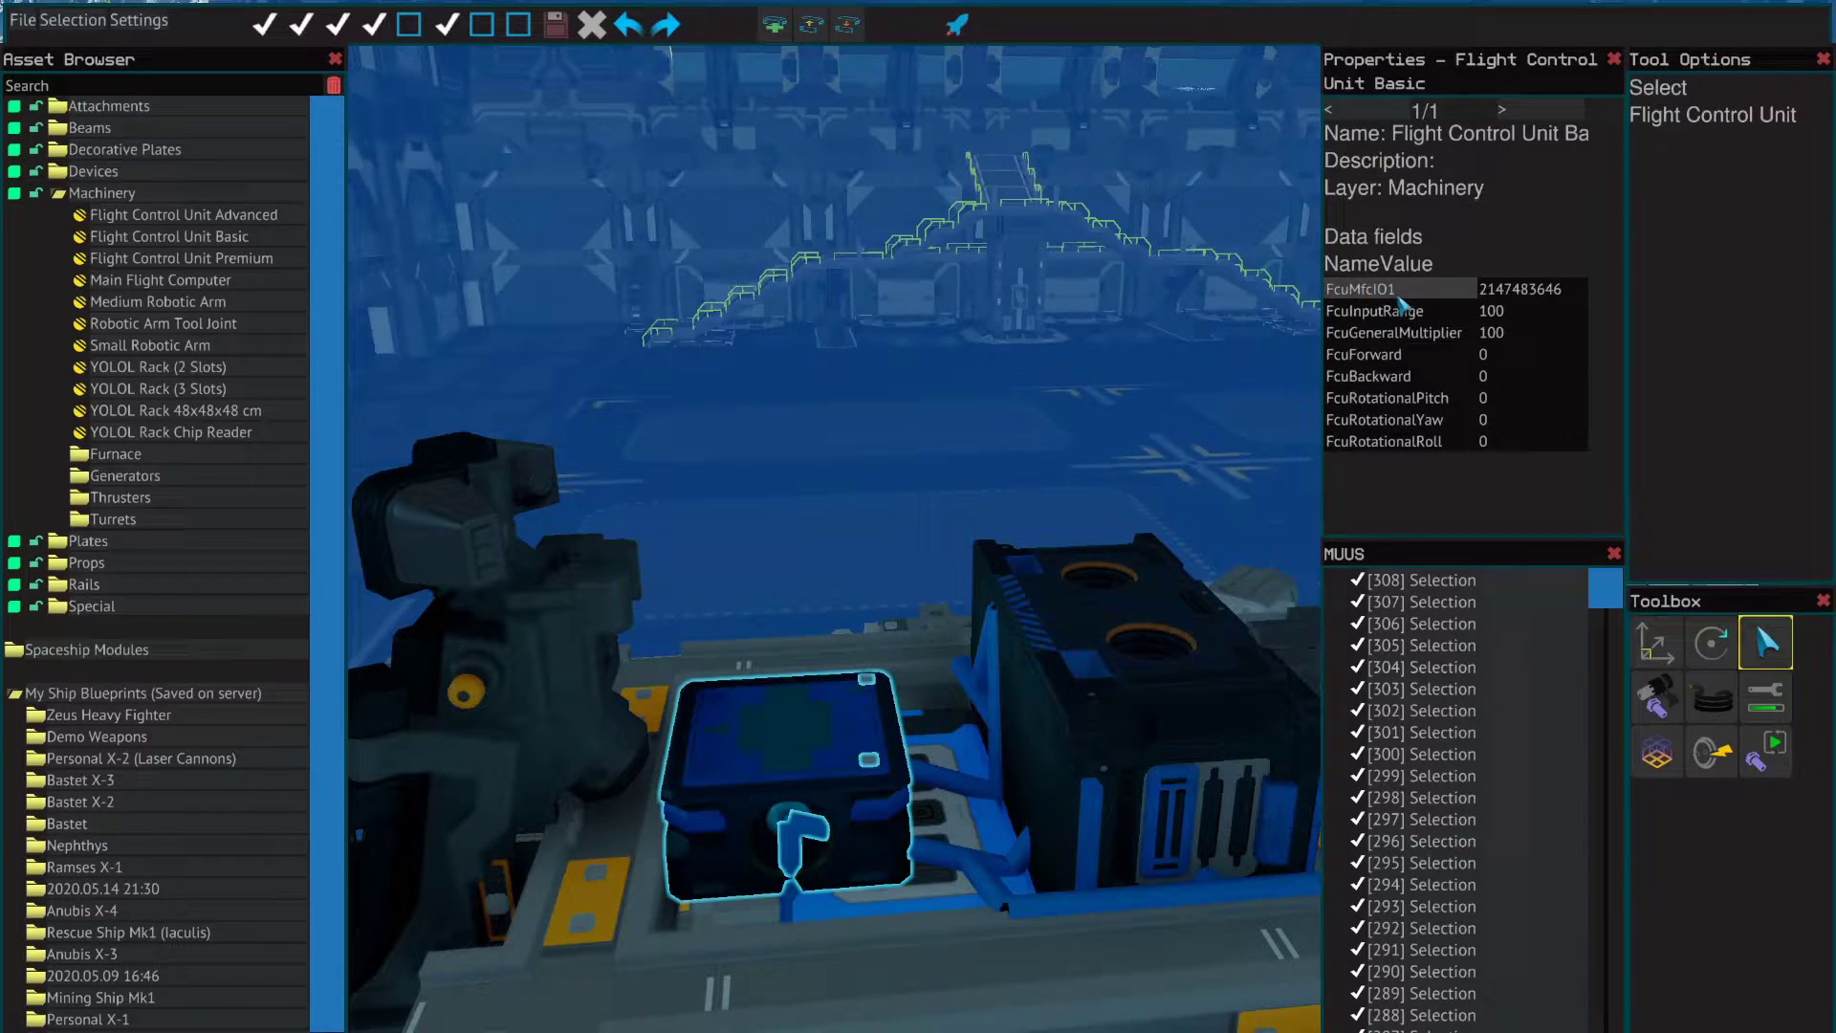
click(1100, 633)
click(831, 758)
click(831, 758)
click(1100, 633)
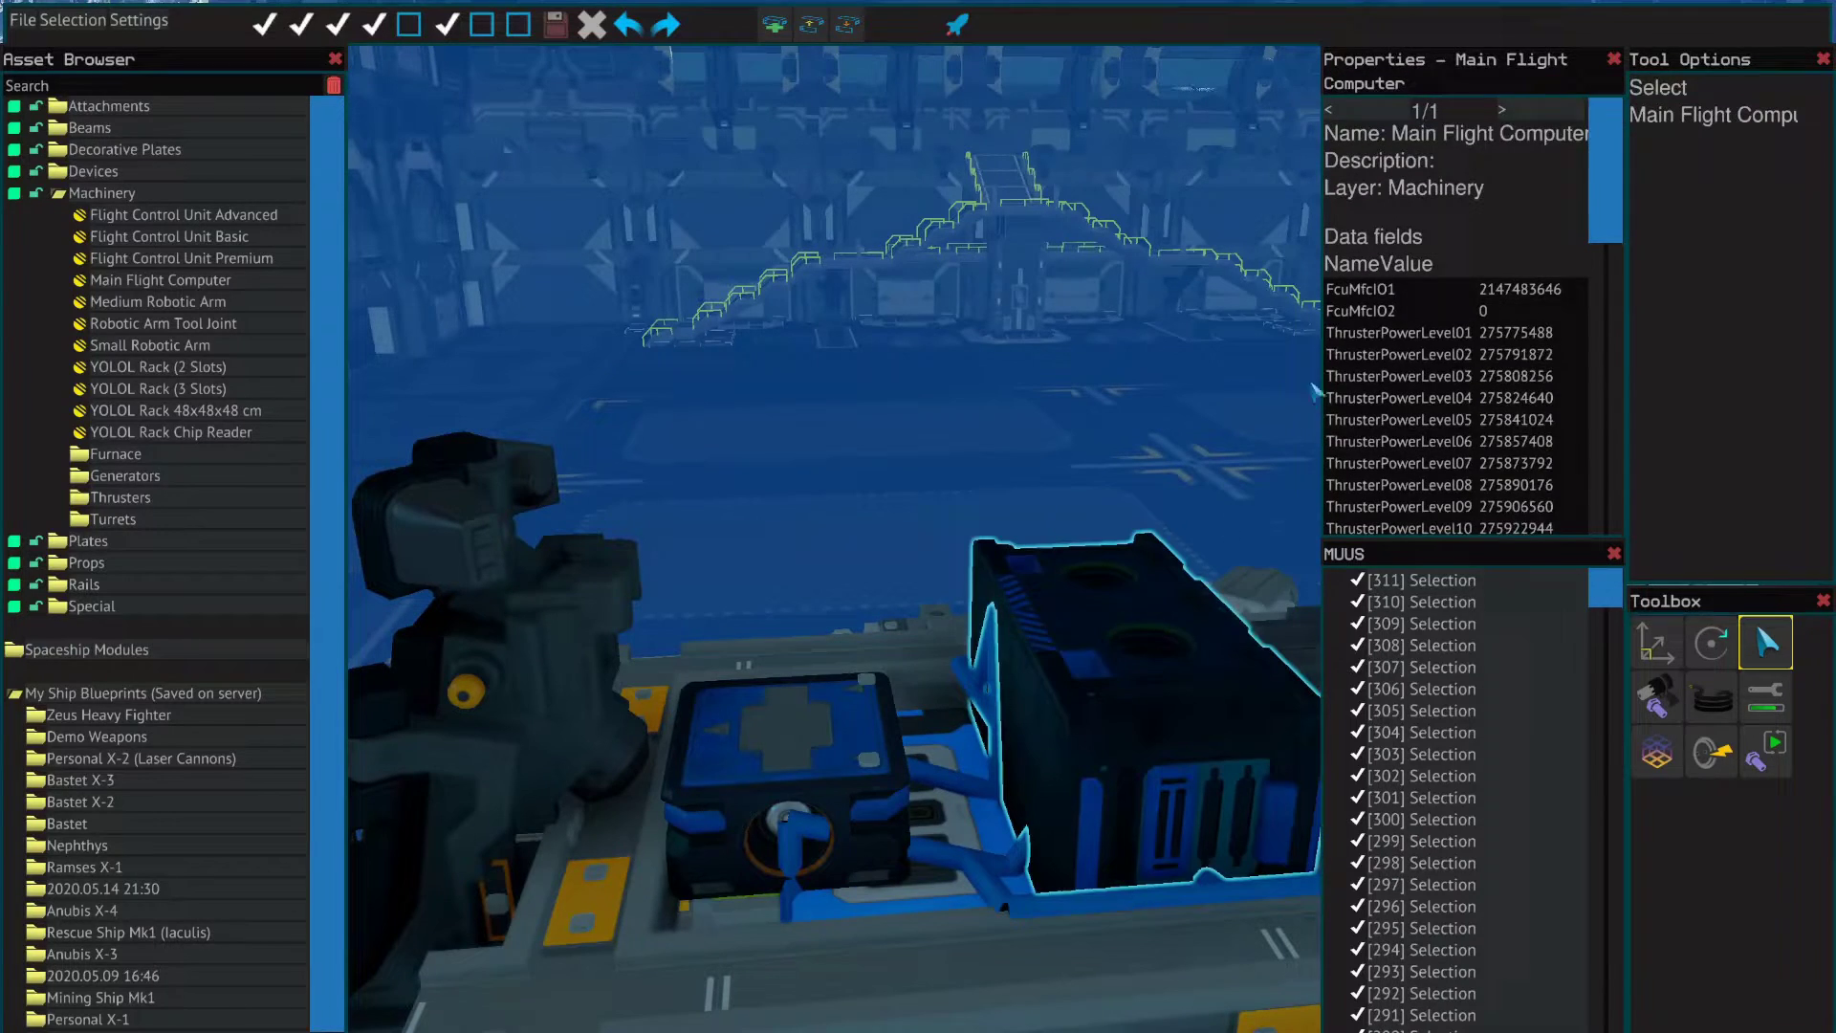
Step: Look through the ThrusterPowerLevel fields of the ship's Main Flight Computer
scroll(1354, 297, down, 1)
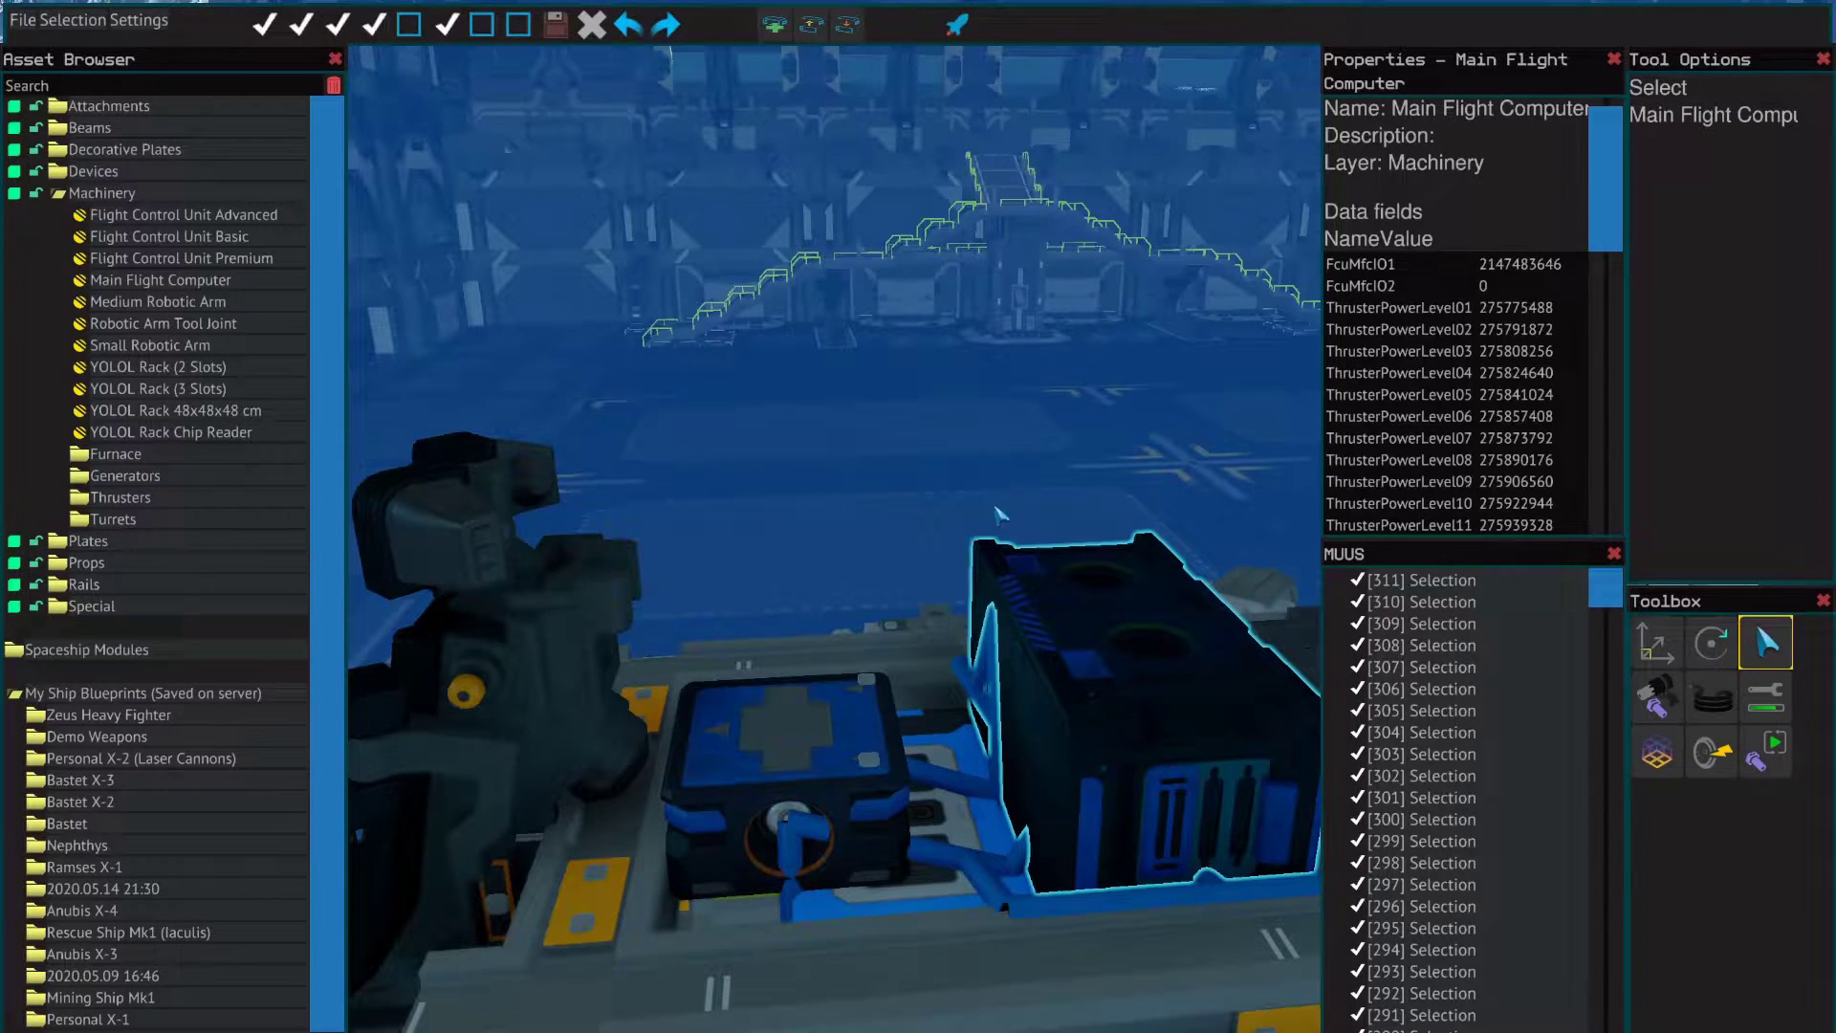
key(s)
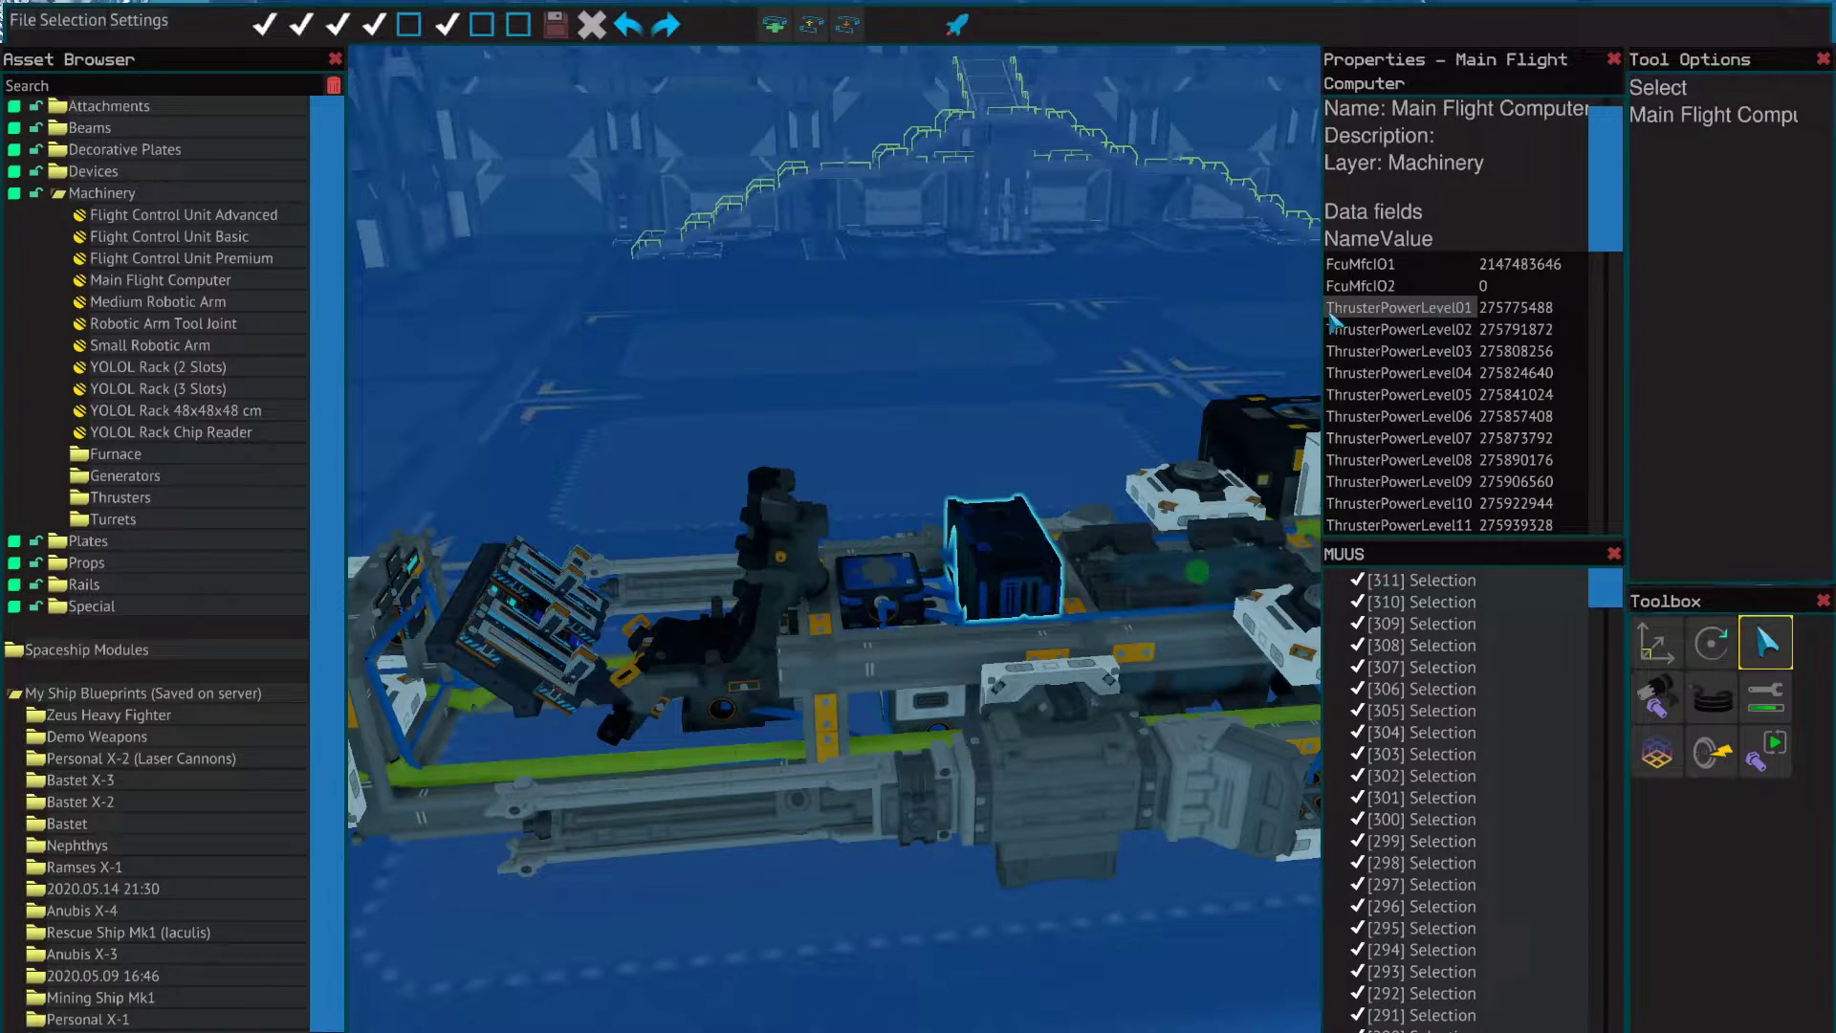
scroll(1454, 306, down, 3)
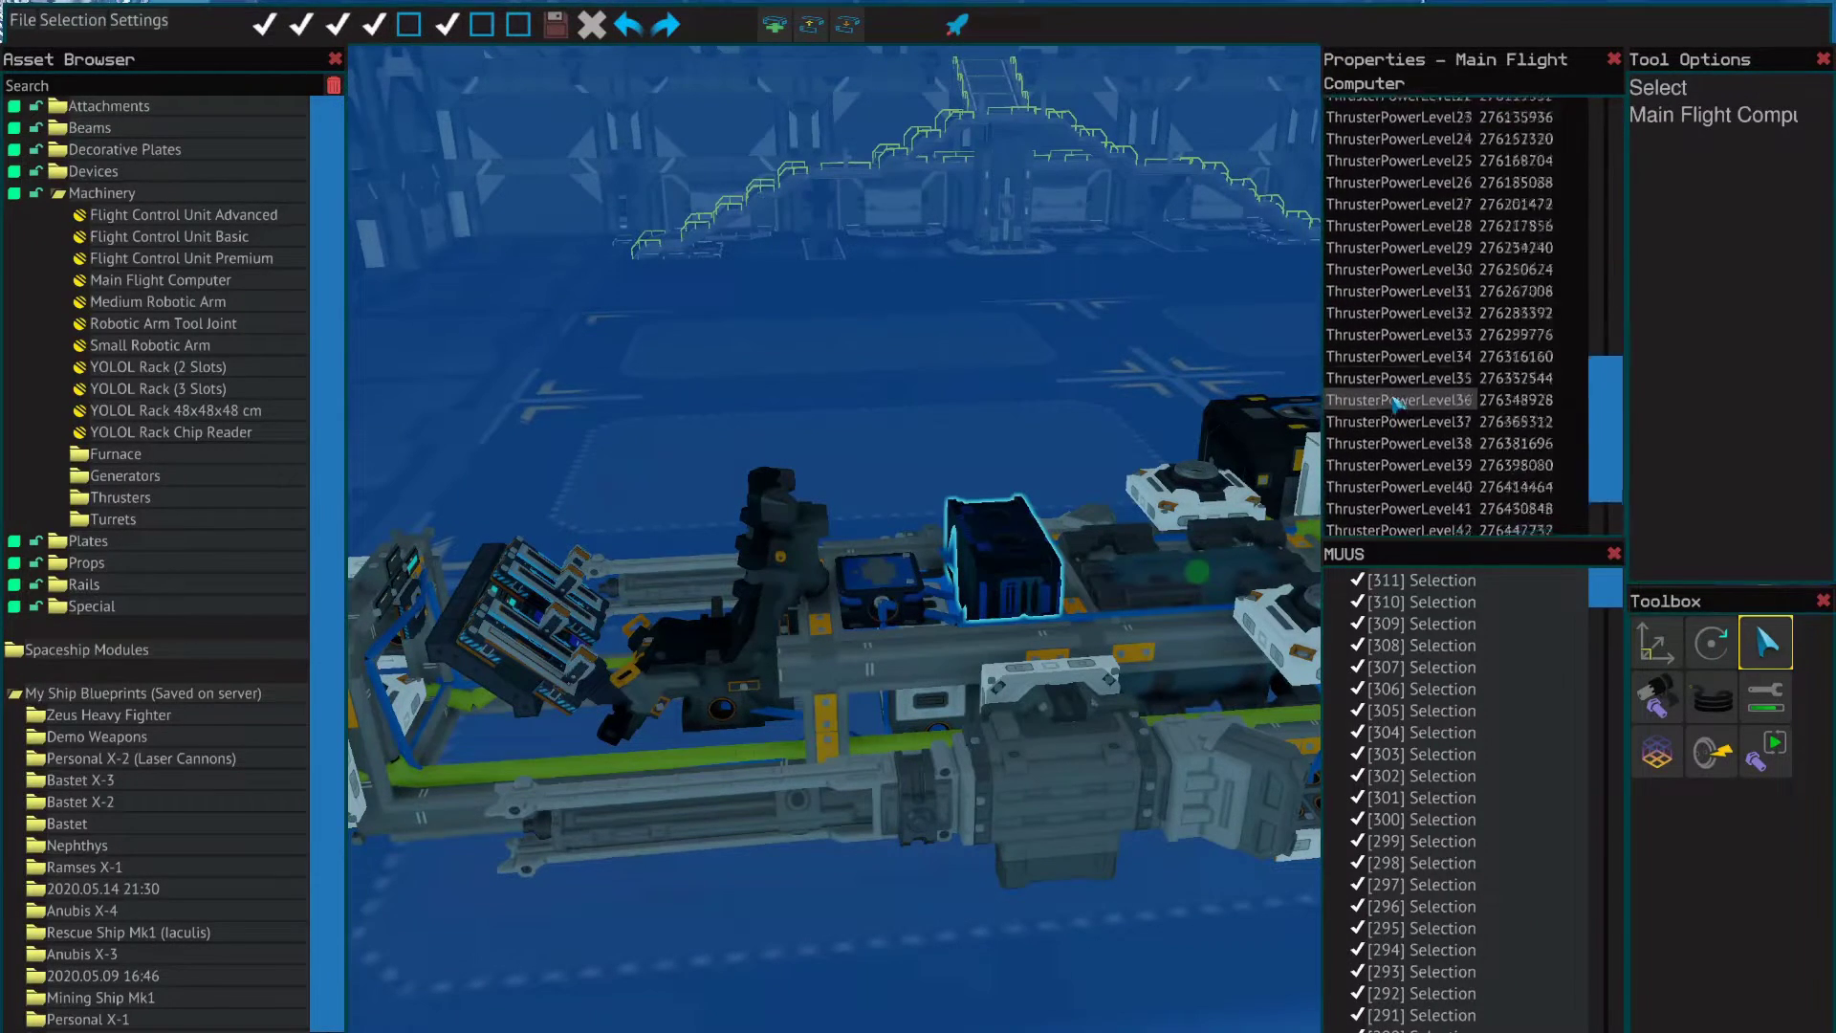
scroll(1395, 369, up, 3)
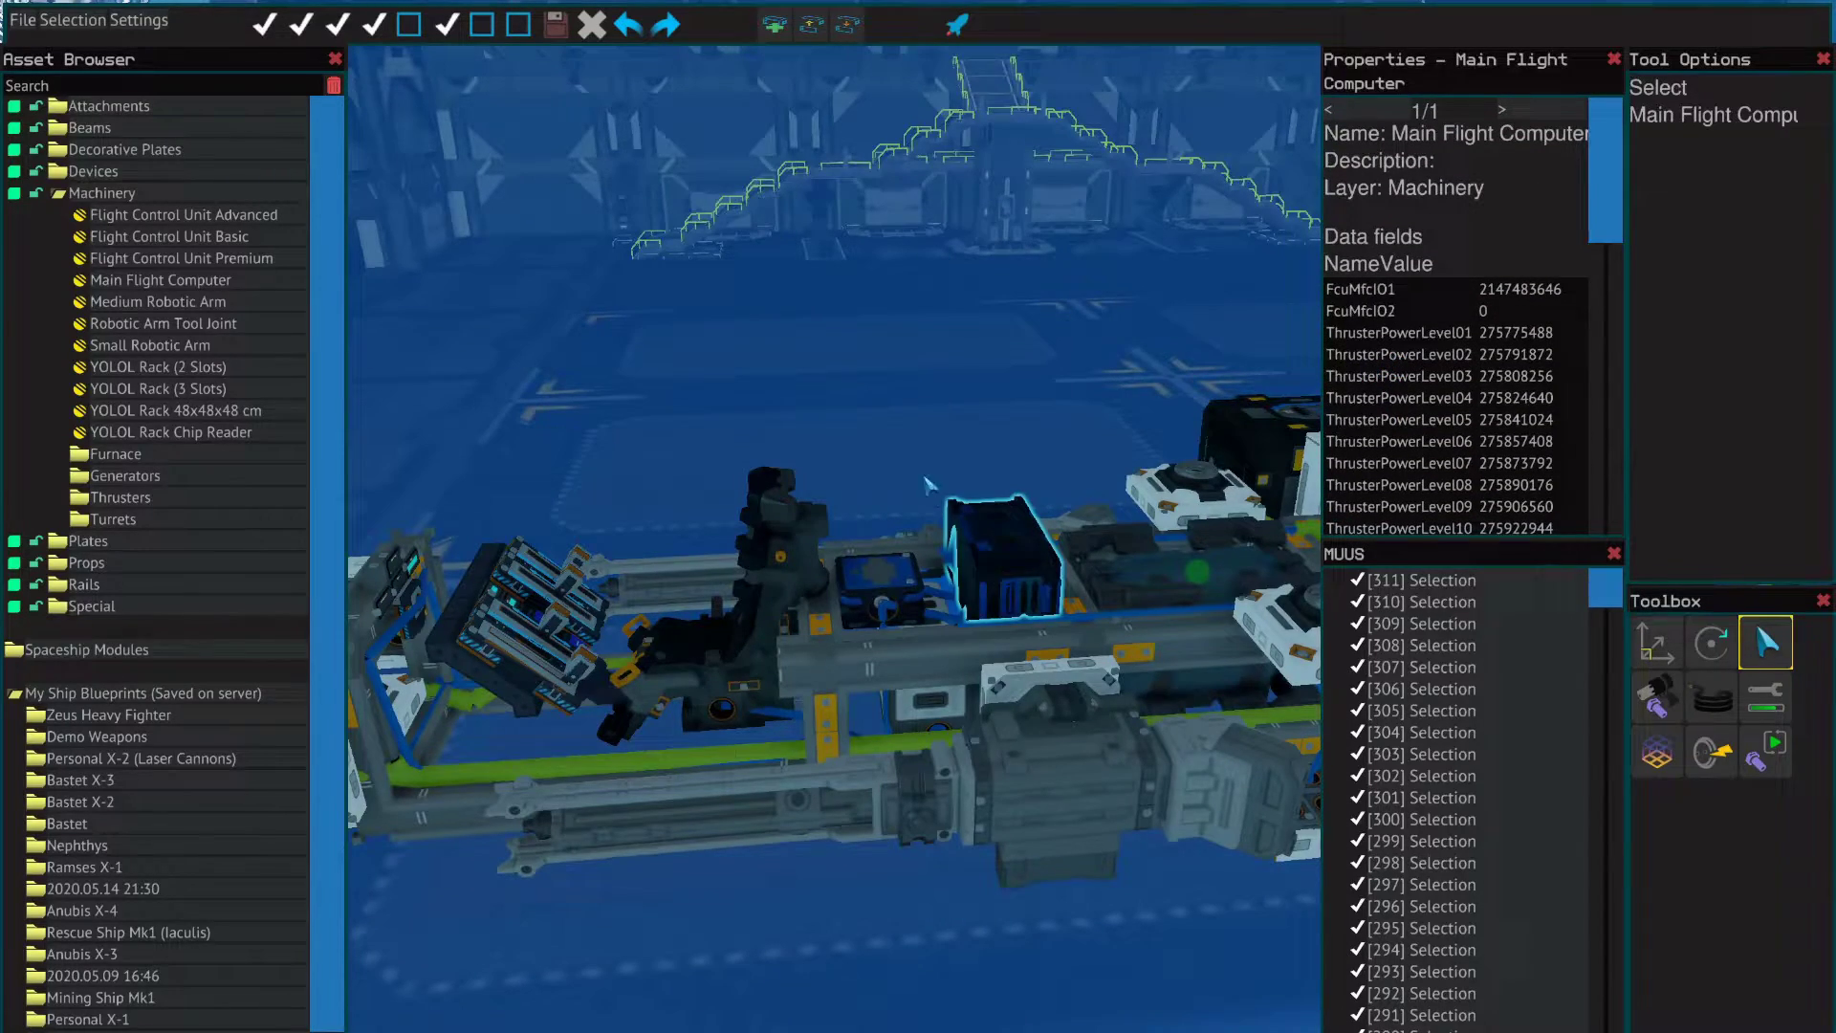
Step: Inspect the data fields of the ship's far box thruster and a maneuver thruster, then clear the selection
drag(928, 485, 979, 563)
click(1154, 631)
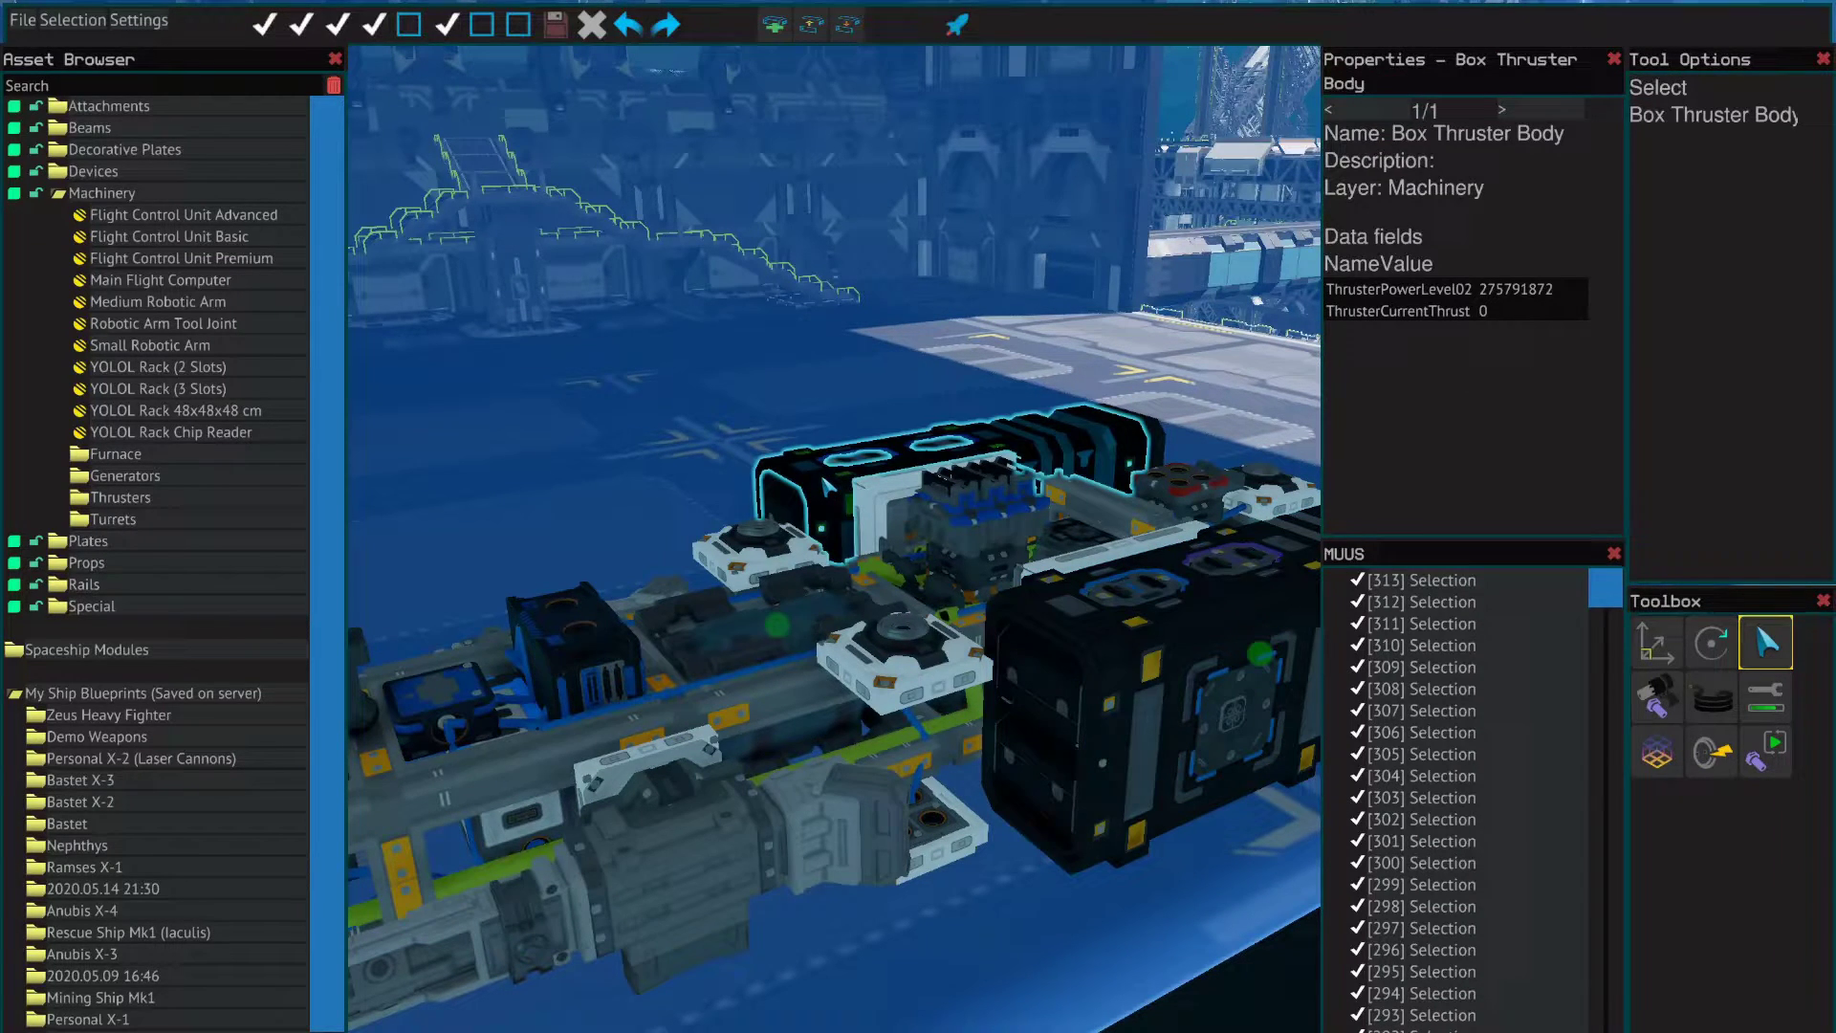
click(899, 654)
click(1059, 899)
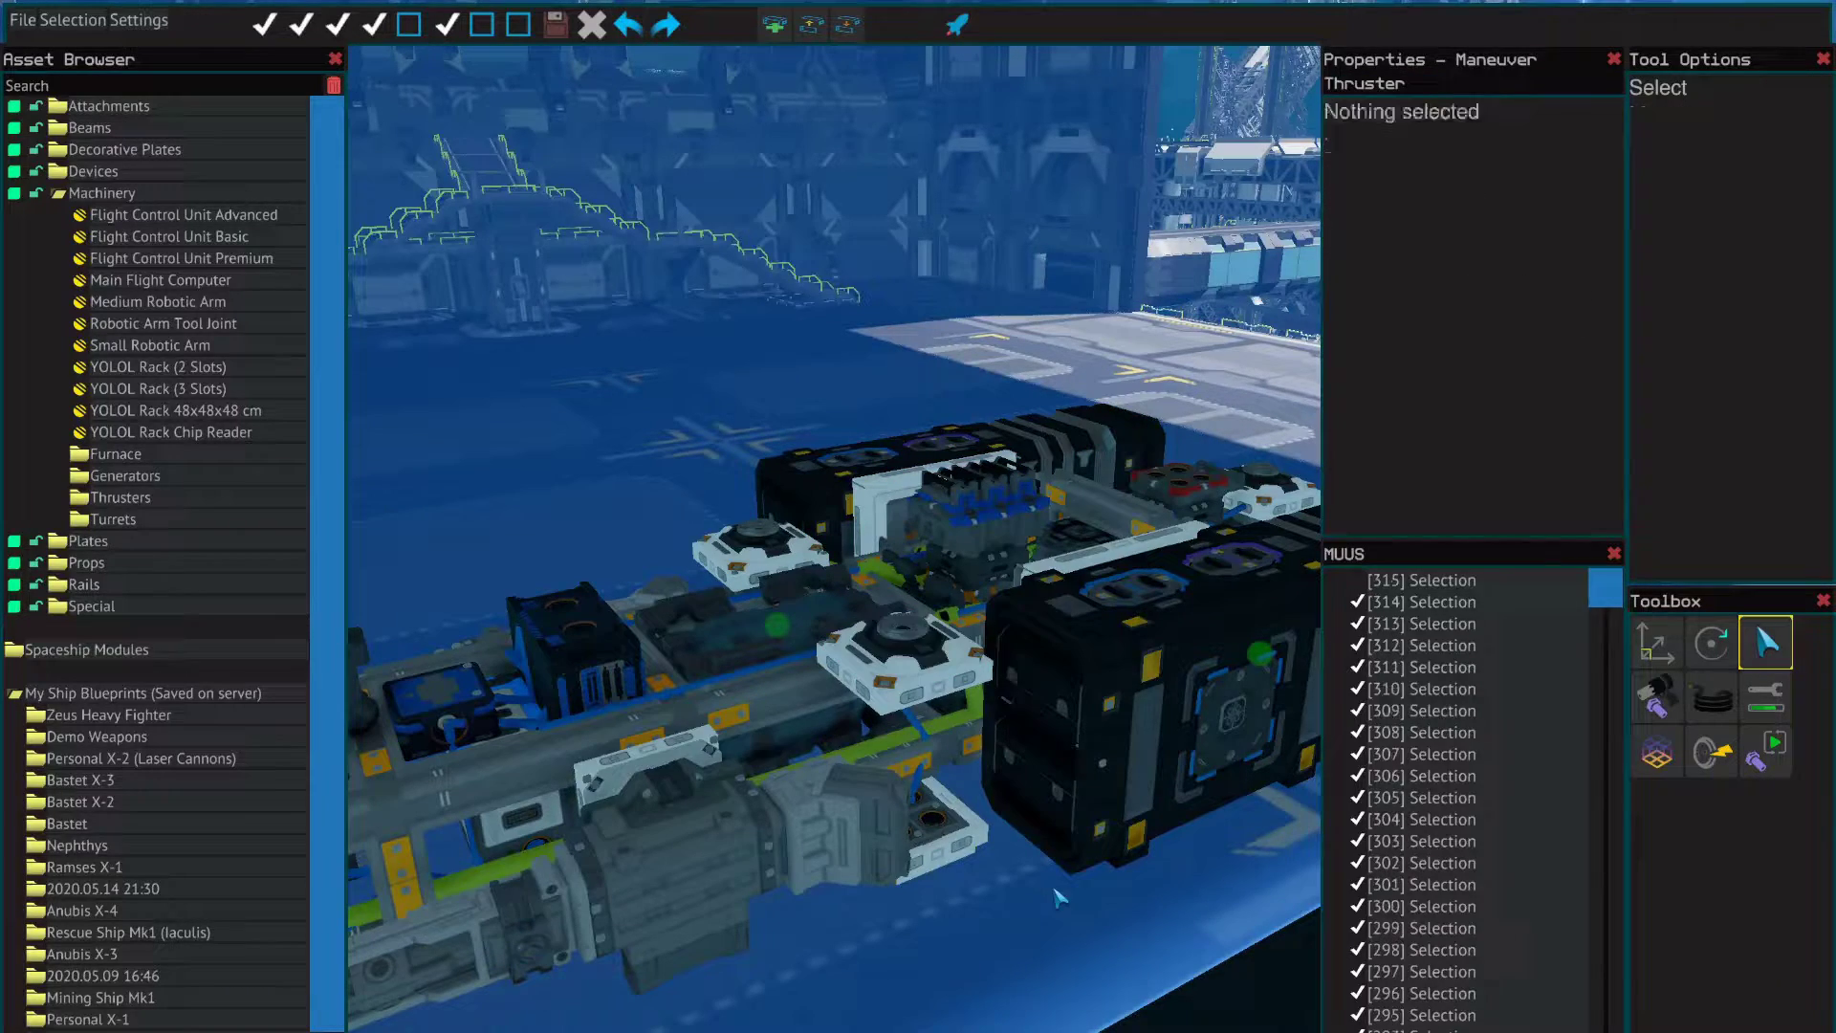
Step: Inspect the ThrusterPowerLevel field of the near box thruster and view its place on the ship
key(w)
key(d)
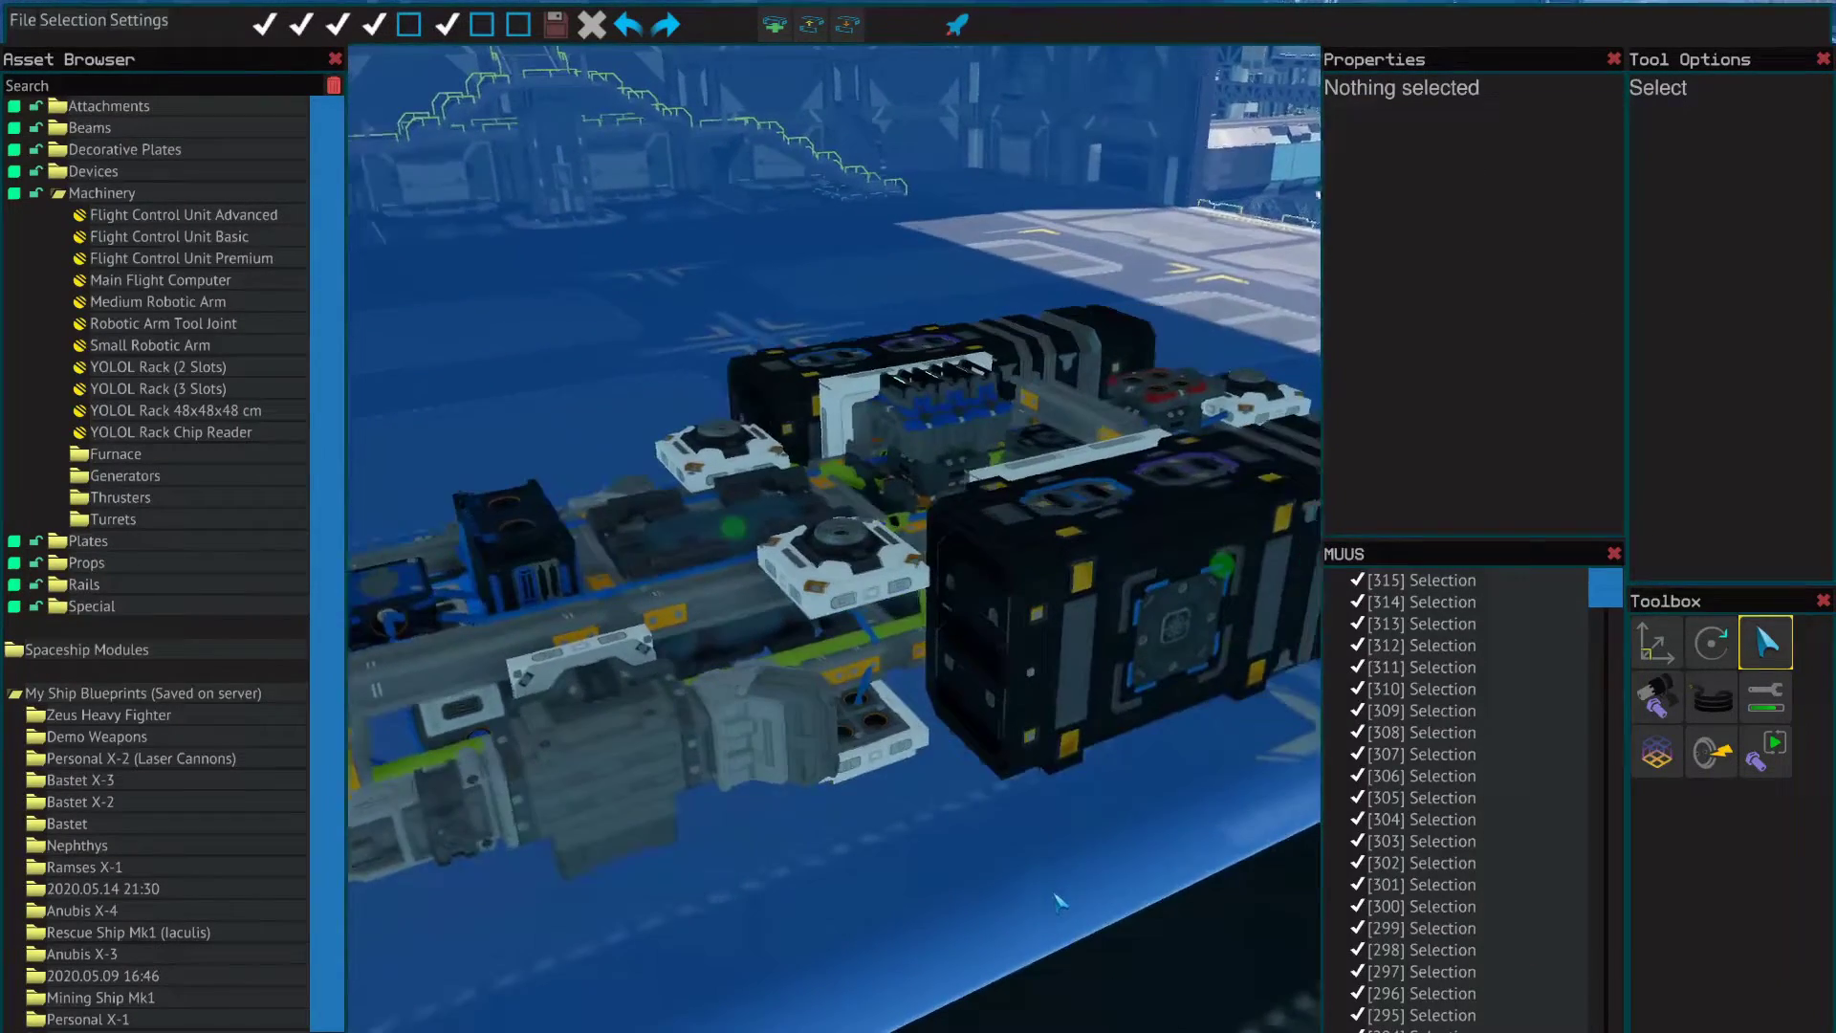
click(1101, 633)
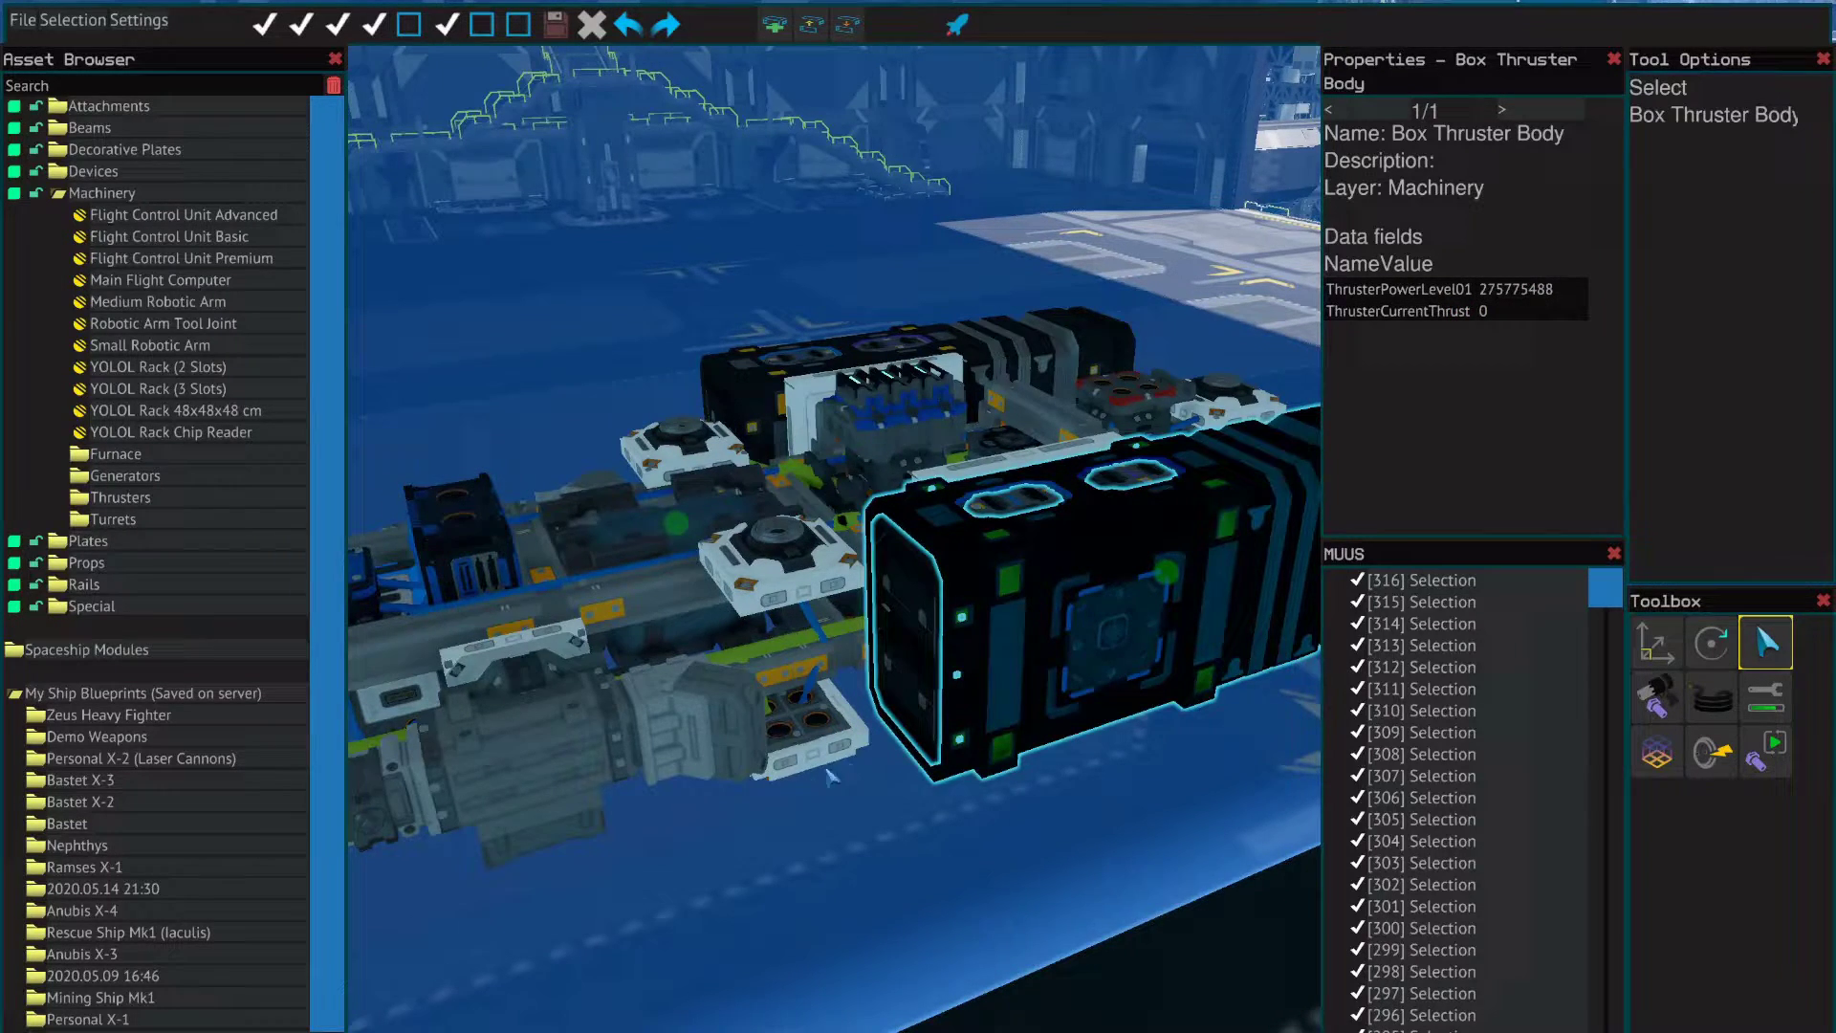
drag(832, 777, 1217, 776)
key(d)
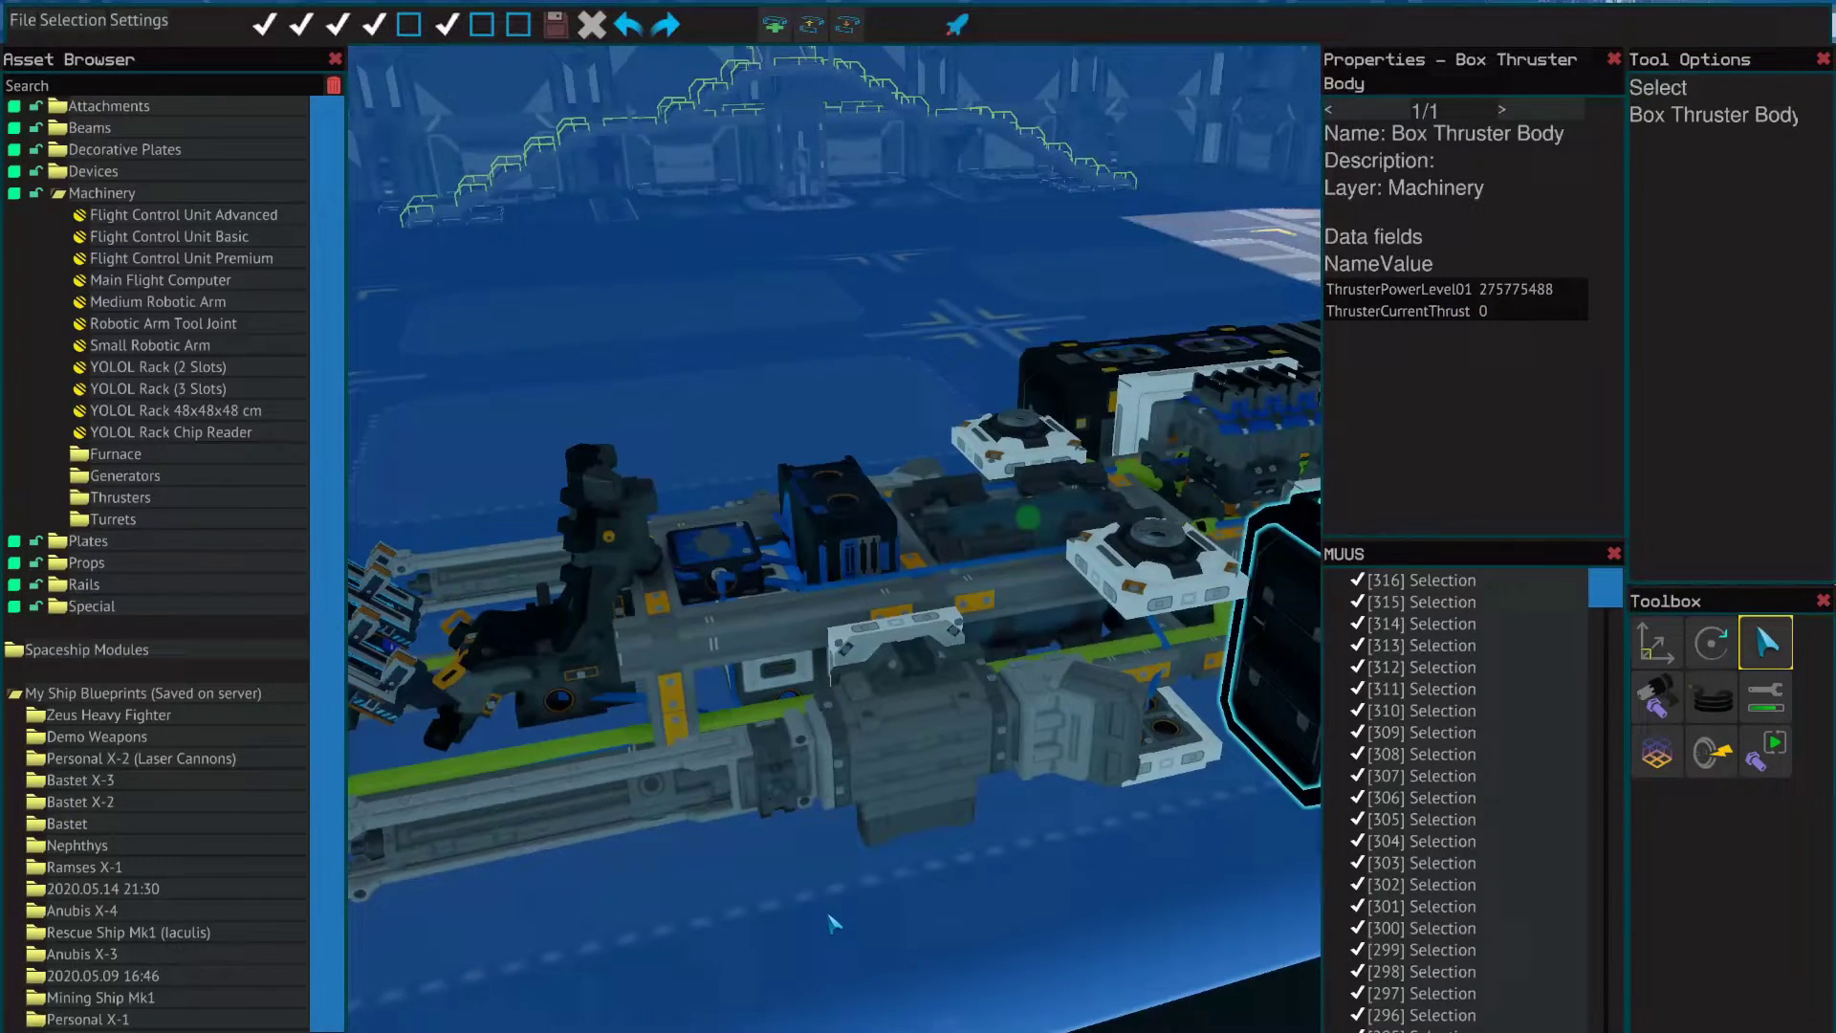
key(d)
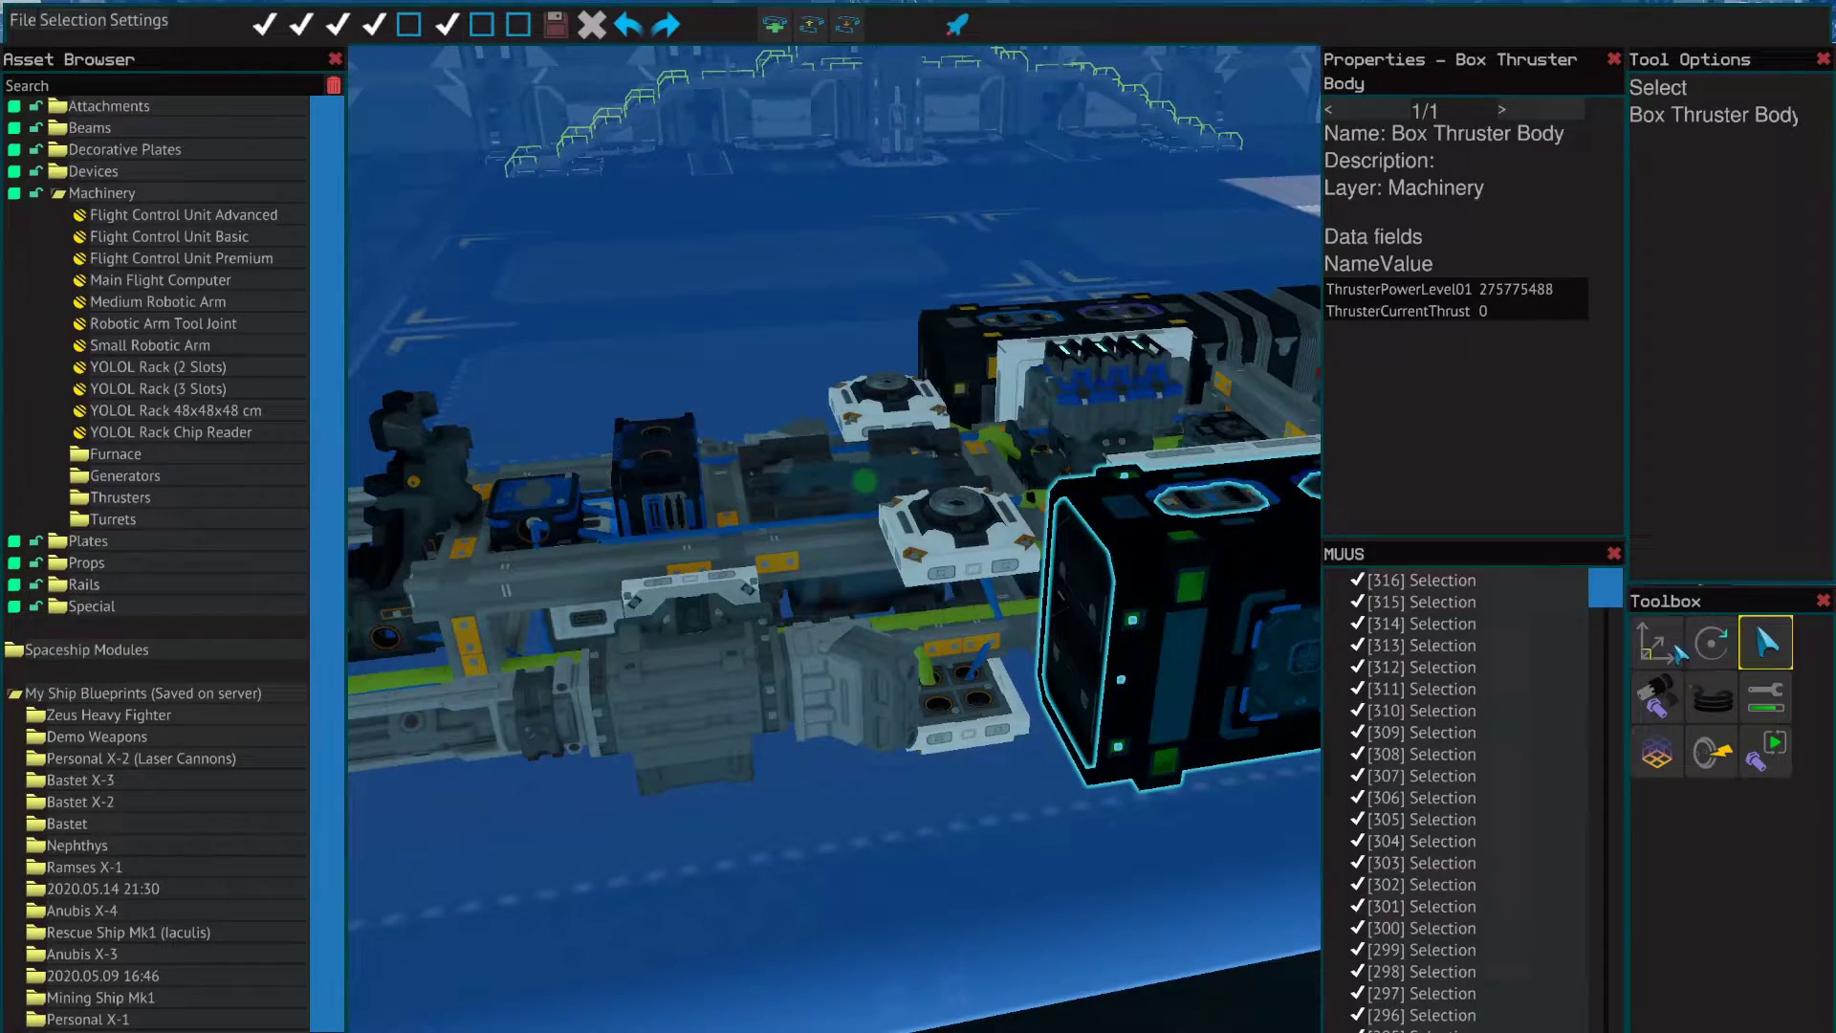
click(1710, 691)
key(d)
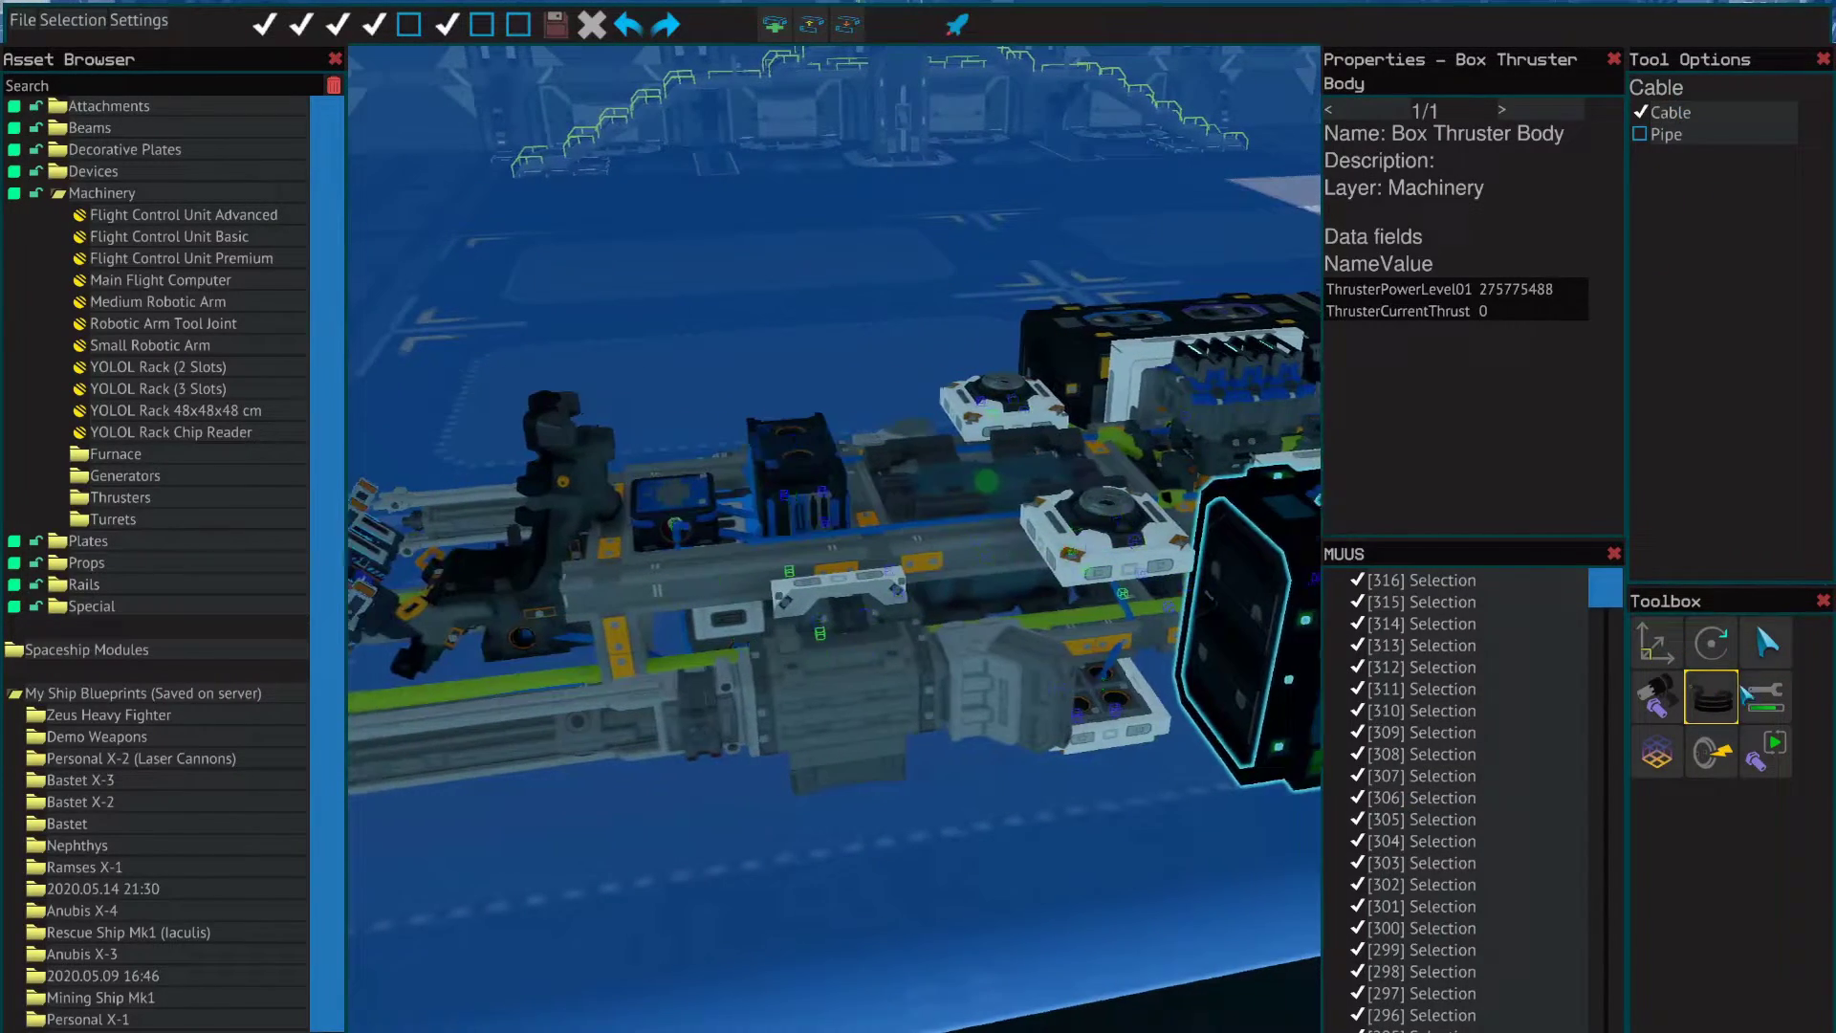
click(1763, 638)
key(w)
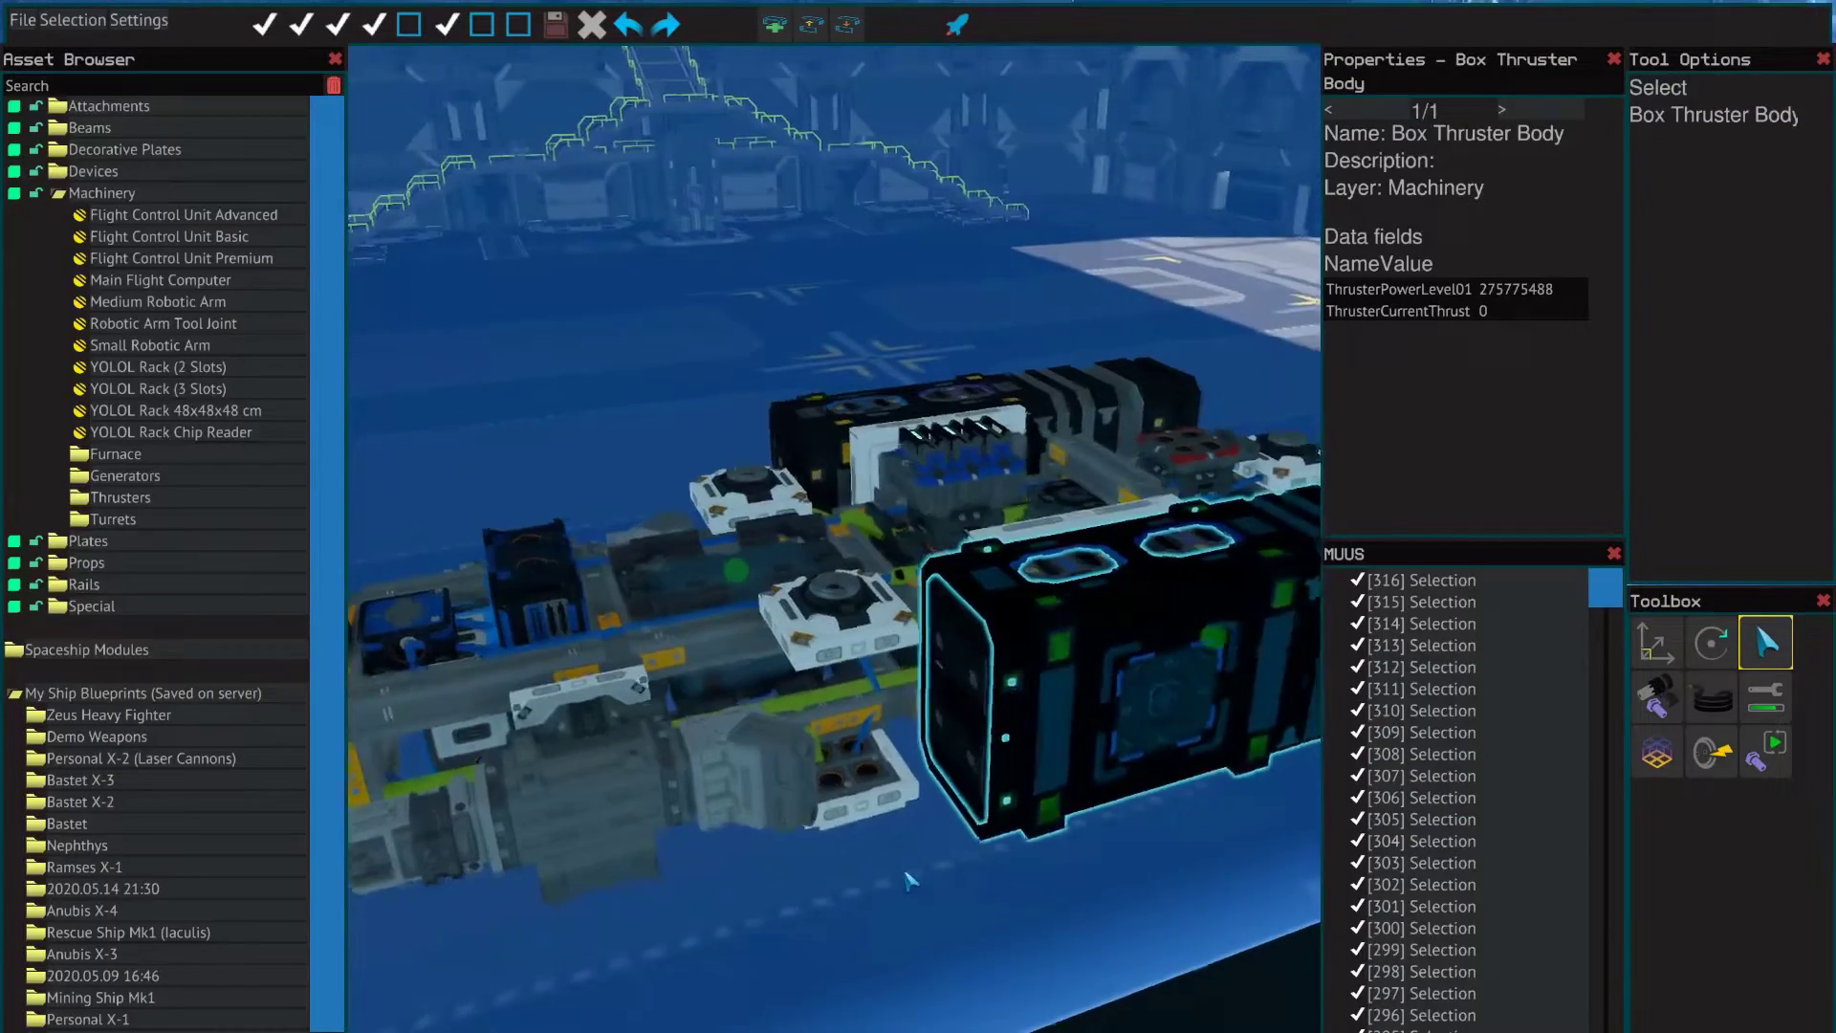
Step: Clear the selection, inspect the data fields of the maneuver thruster at the ship's nose, and clear the selection again
click(933, 933)
key(a)
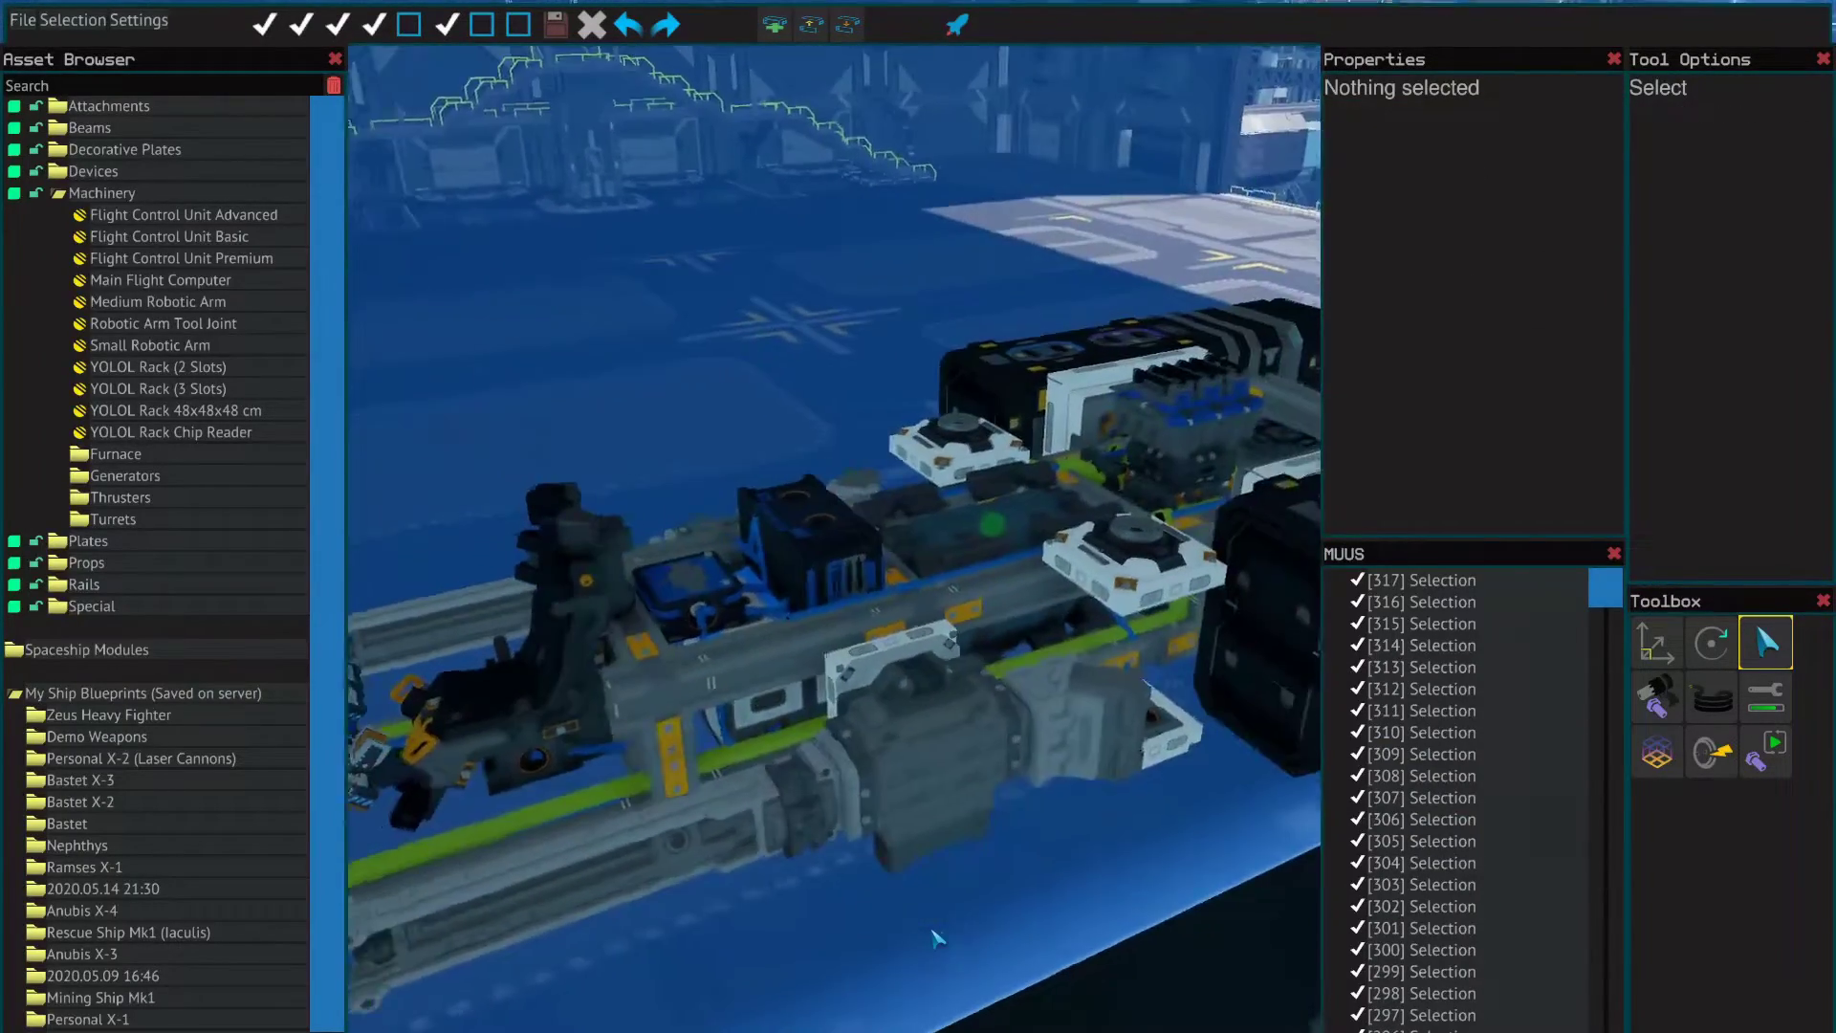
click(681, 825)
click(667, 744)
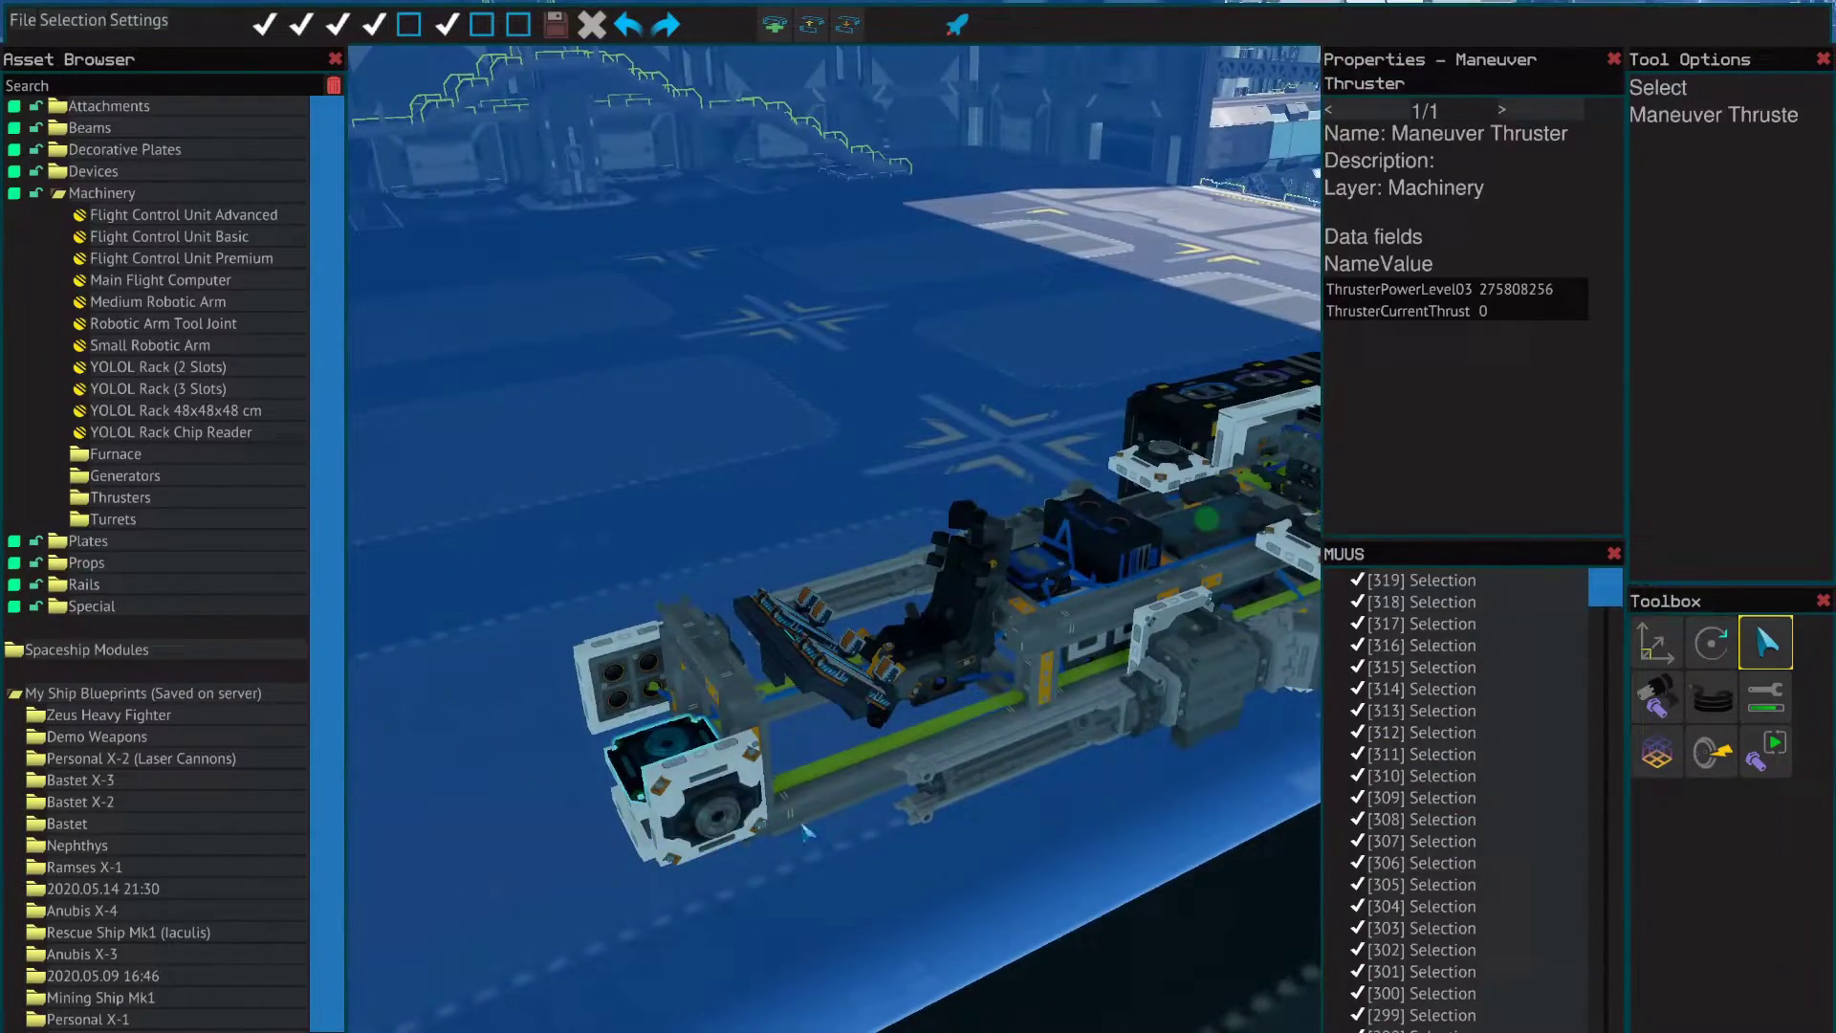
key(d)
click(896, 899)
Step: Look through all ThrusterPowerLevel fields of the ship's Main Flight Computer down to the last one
click(866, 699)
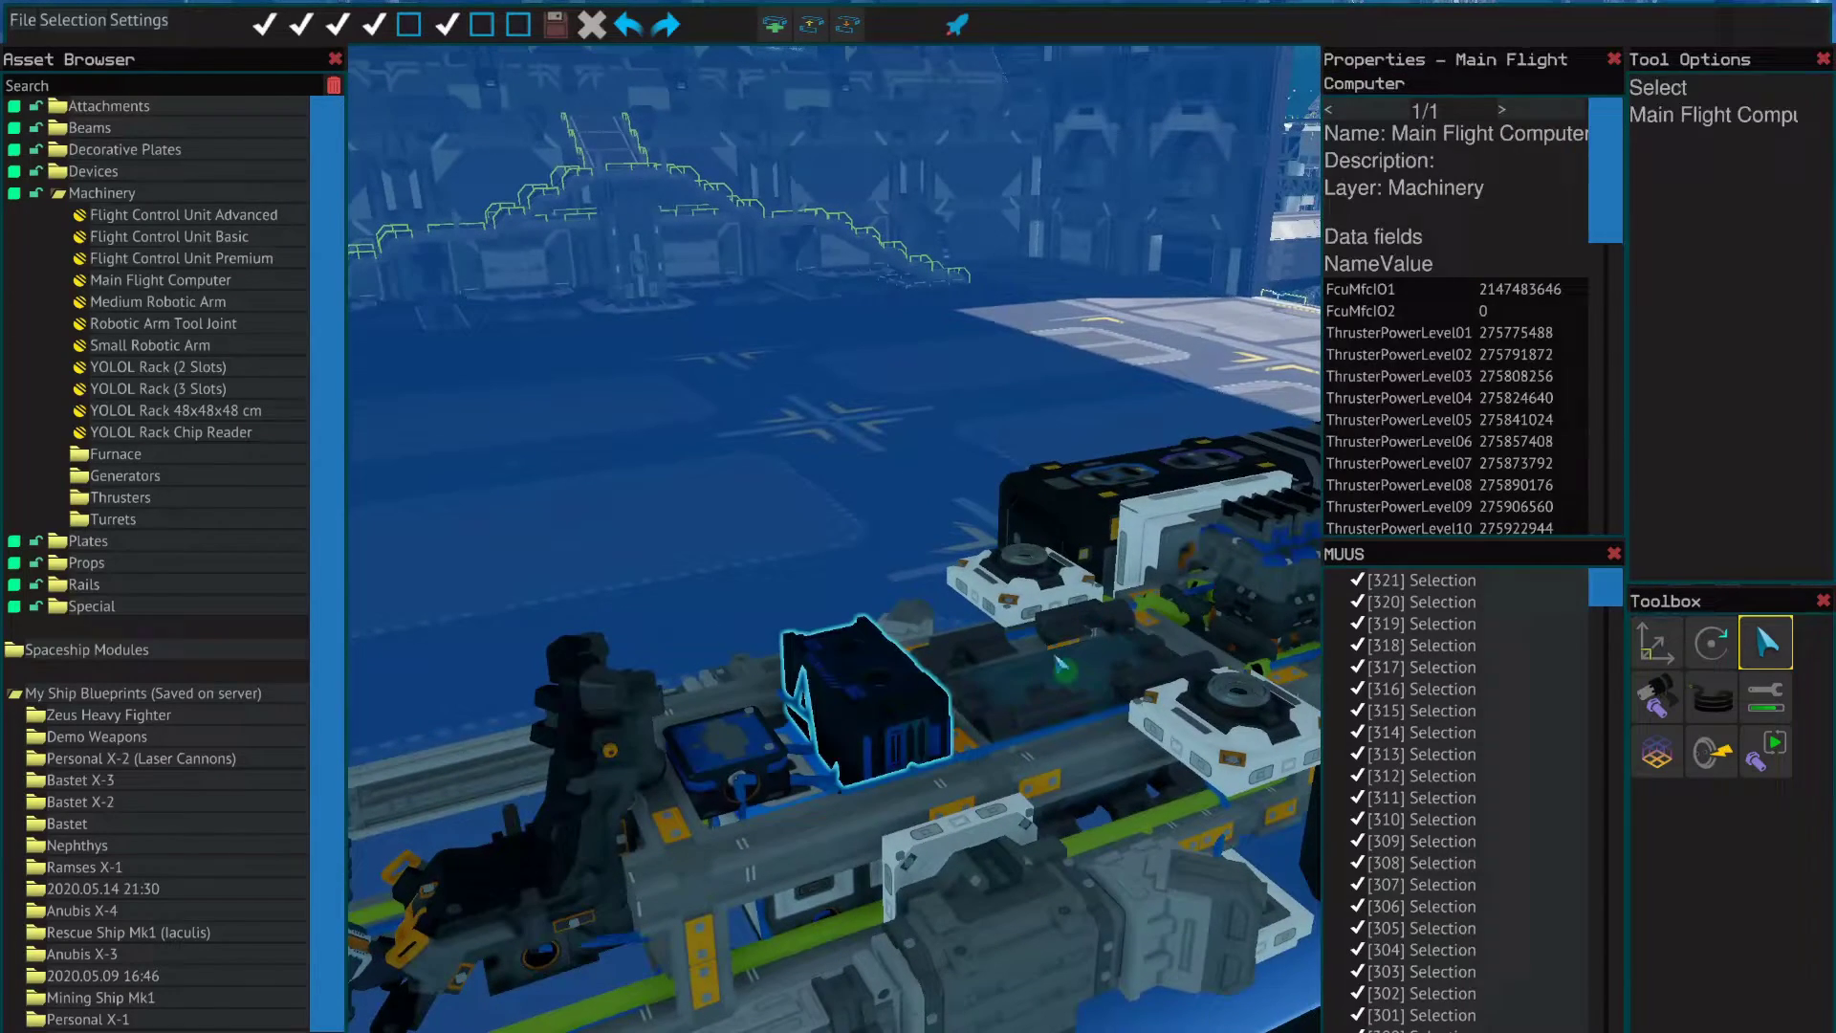
scroll(1449, 375, down, 10)
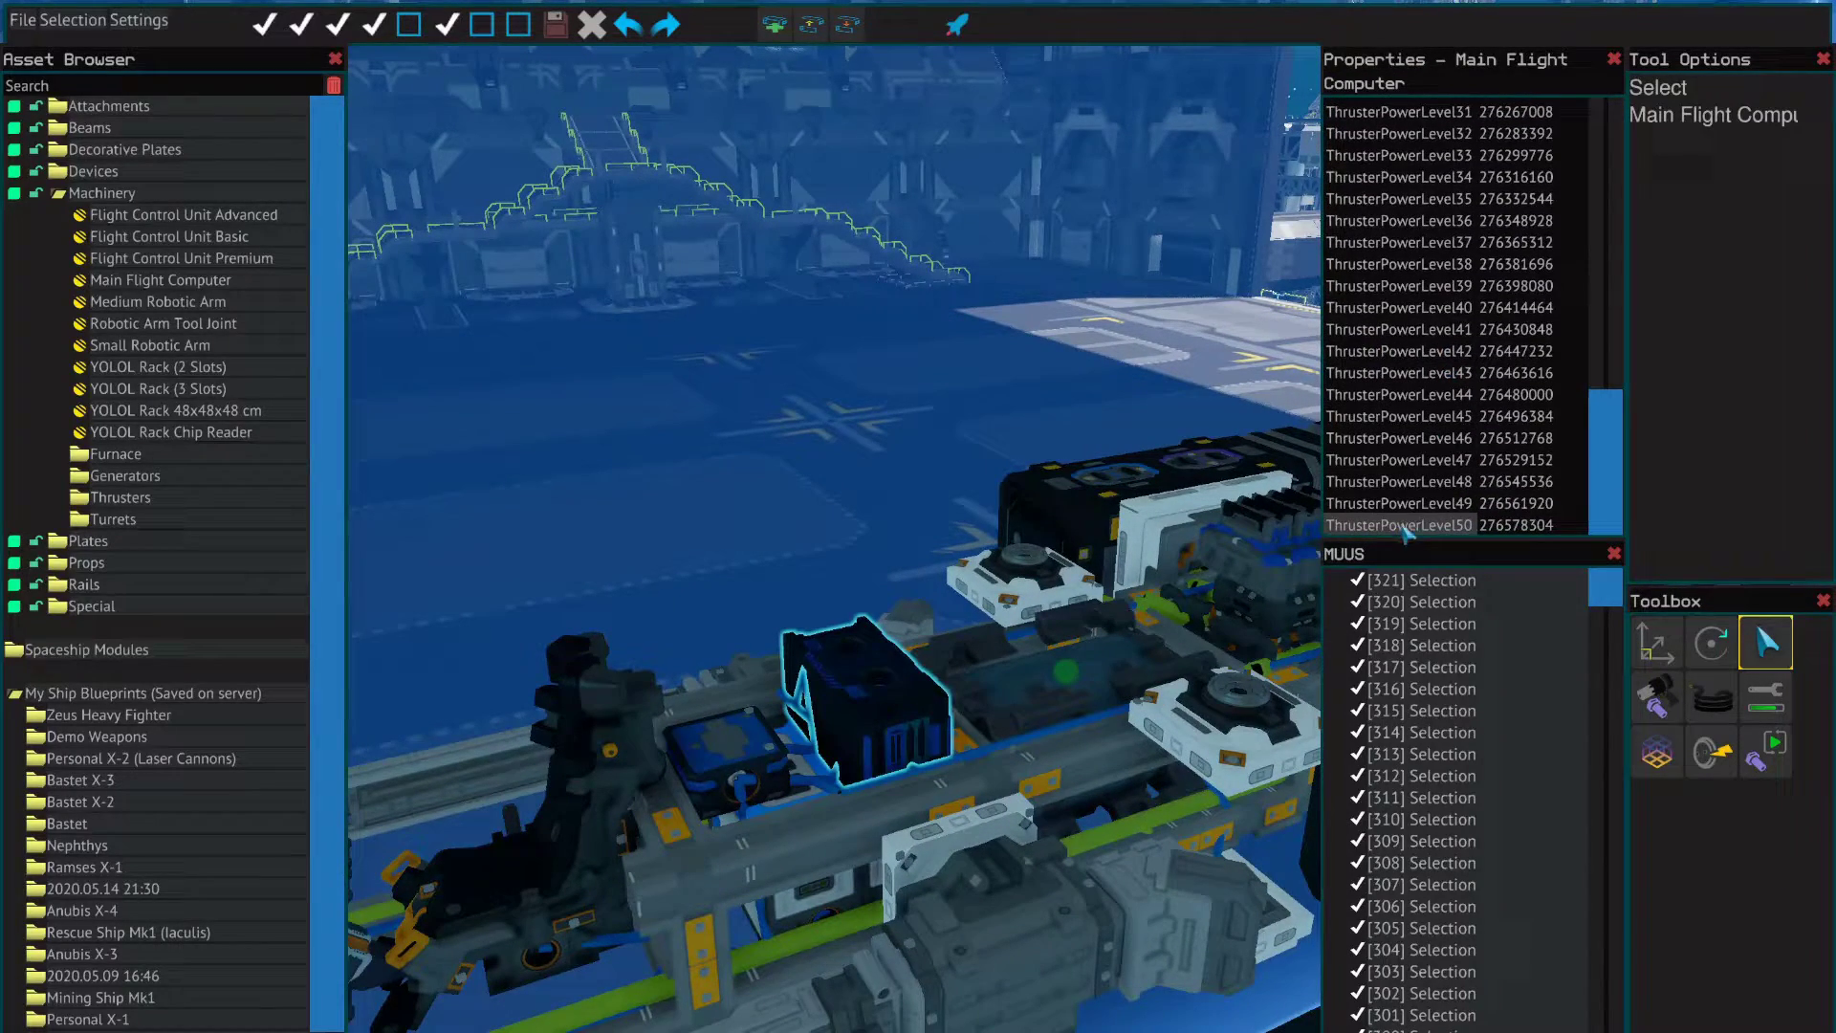
scroll(1413, 529, up, 10)
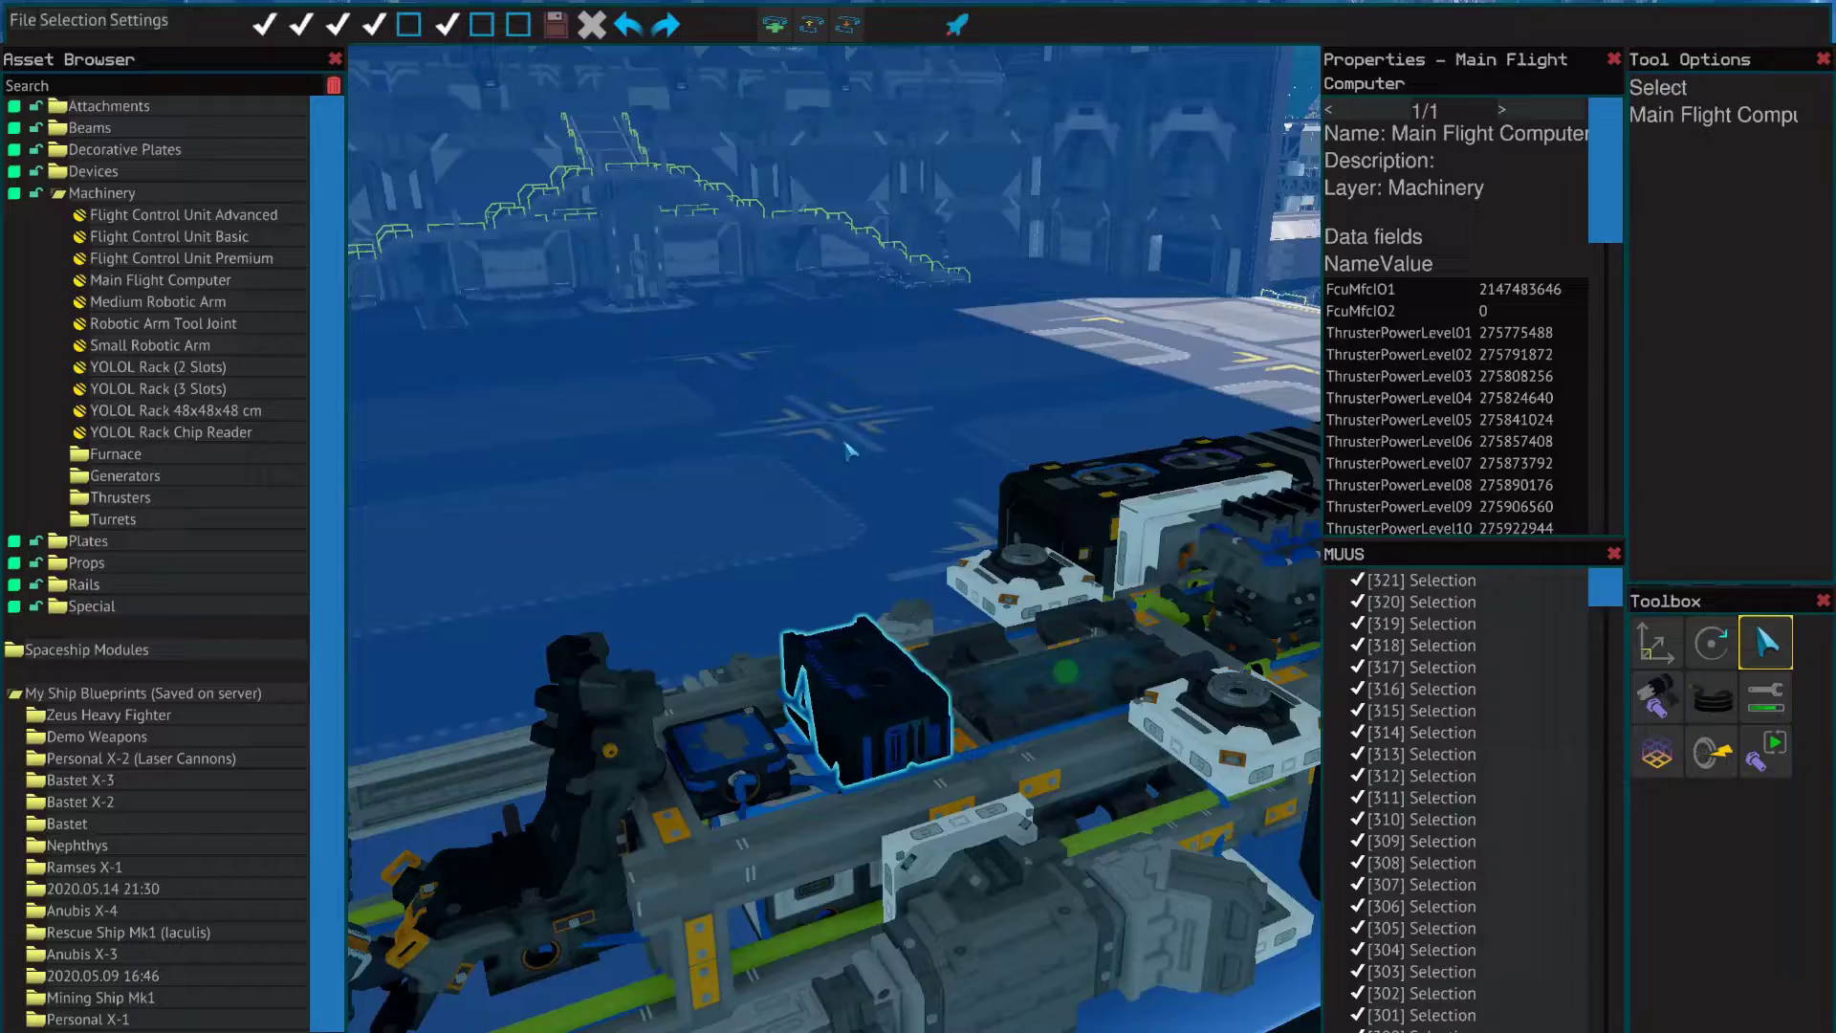
Step: Inspect the ThrusterPowerLevel field of the ship's near box thruster from the rear, then clear the selection
key(d)
key(s)
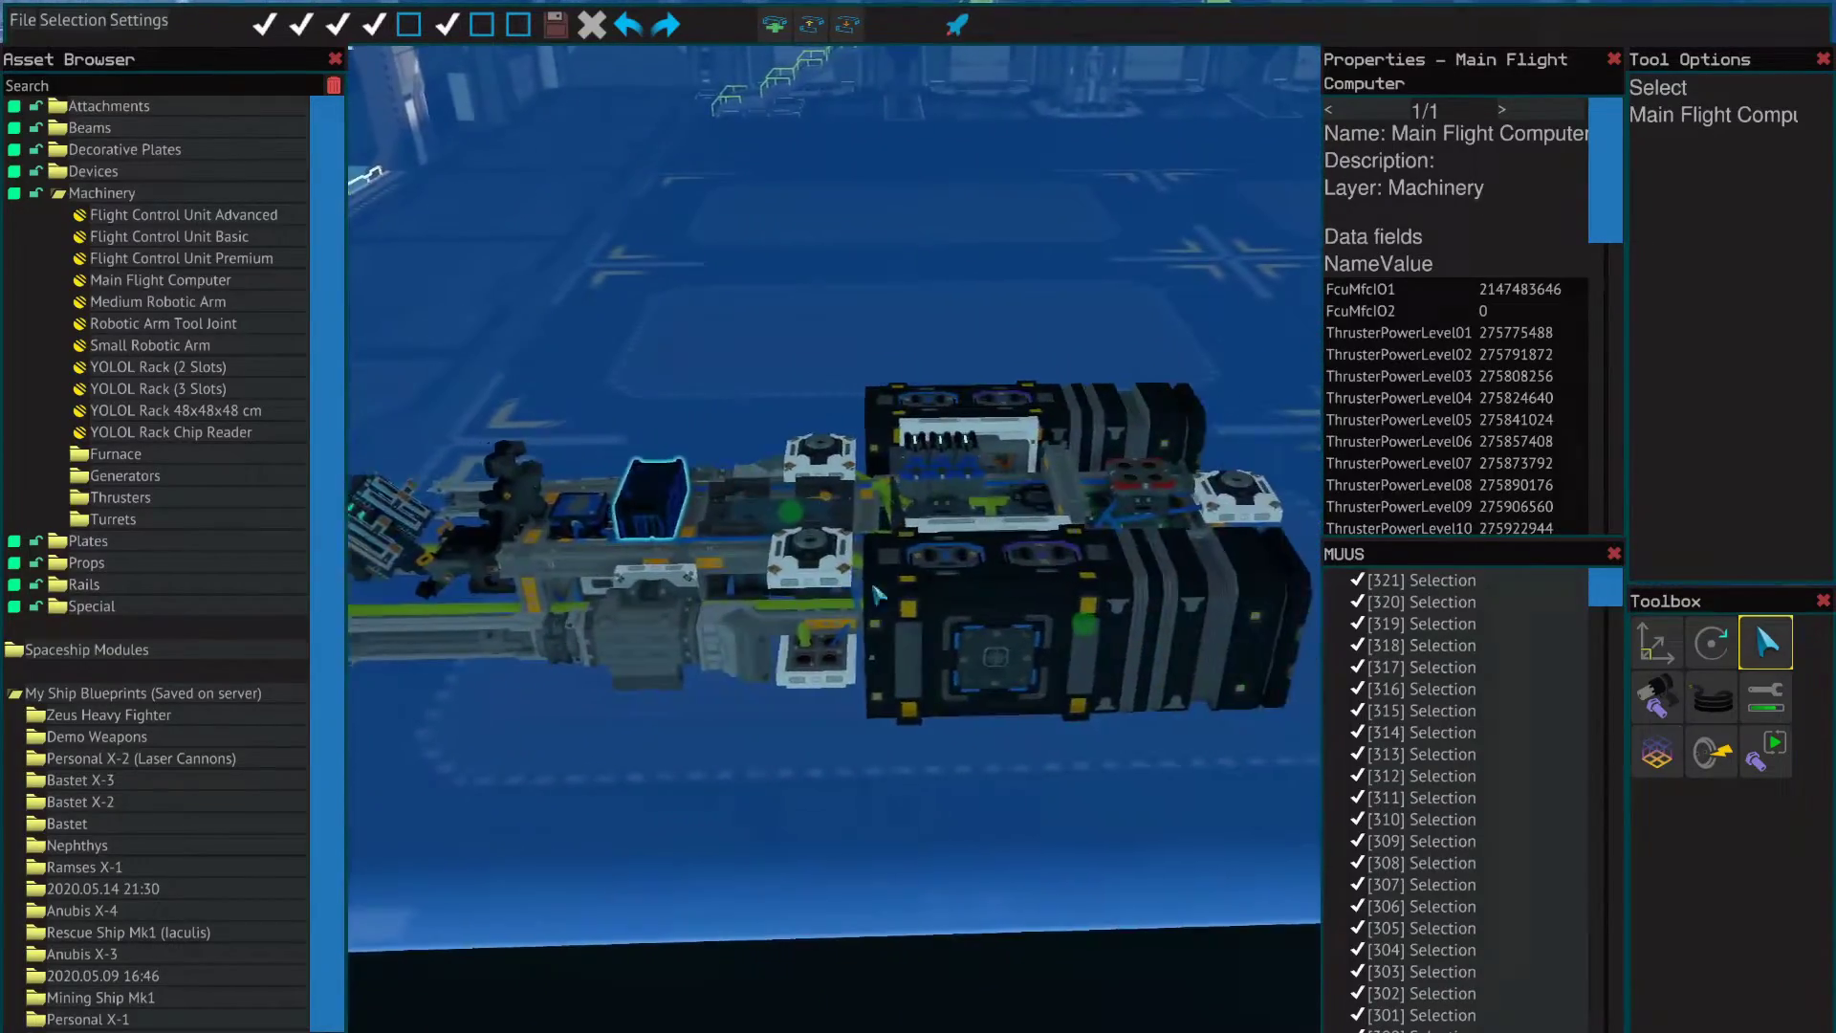
key(d)
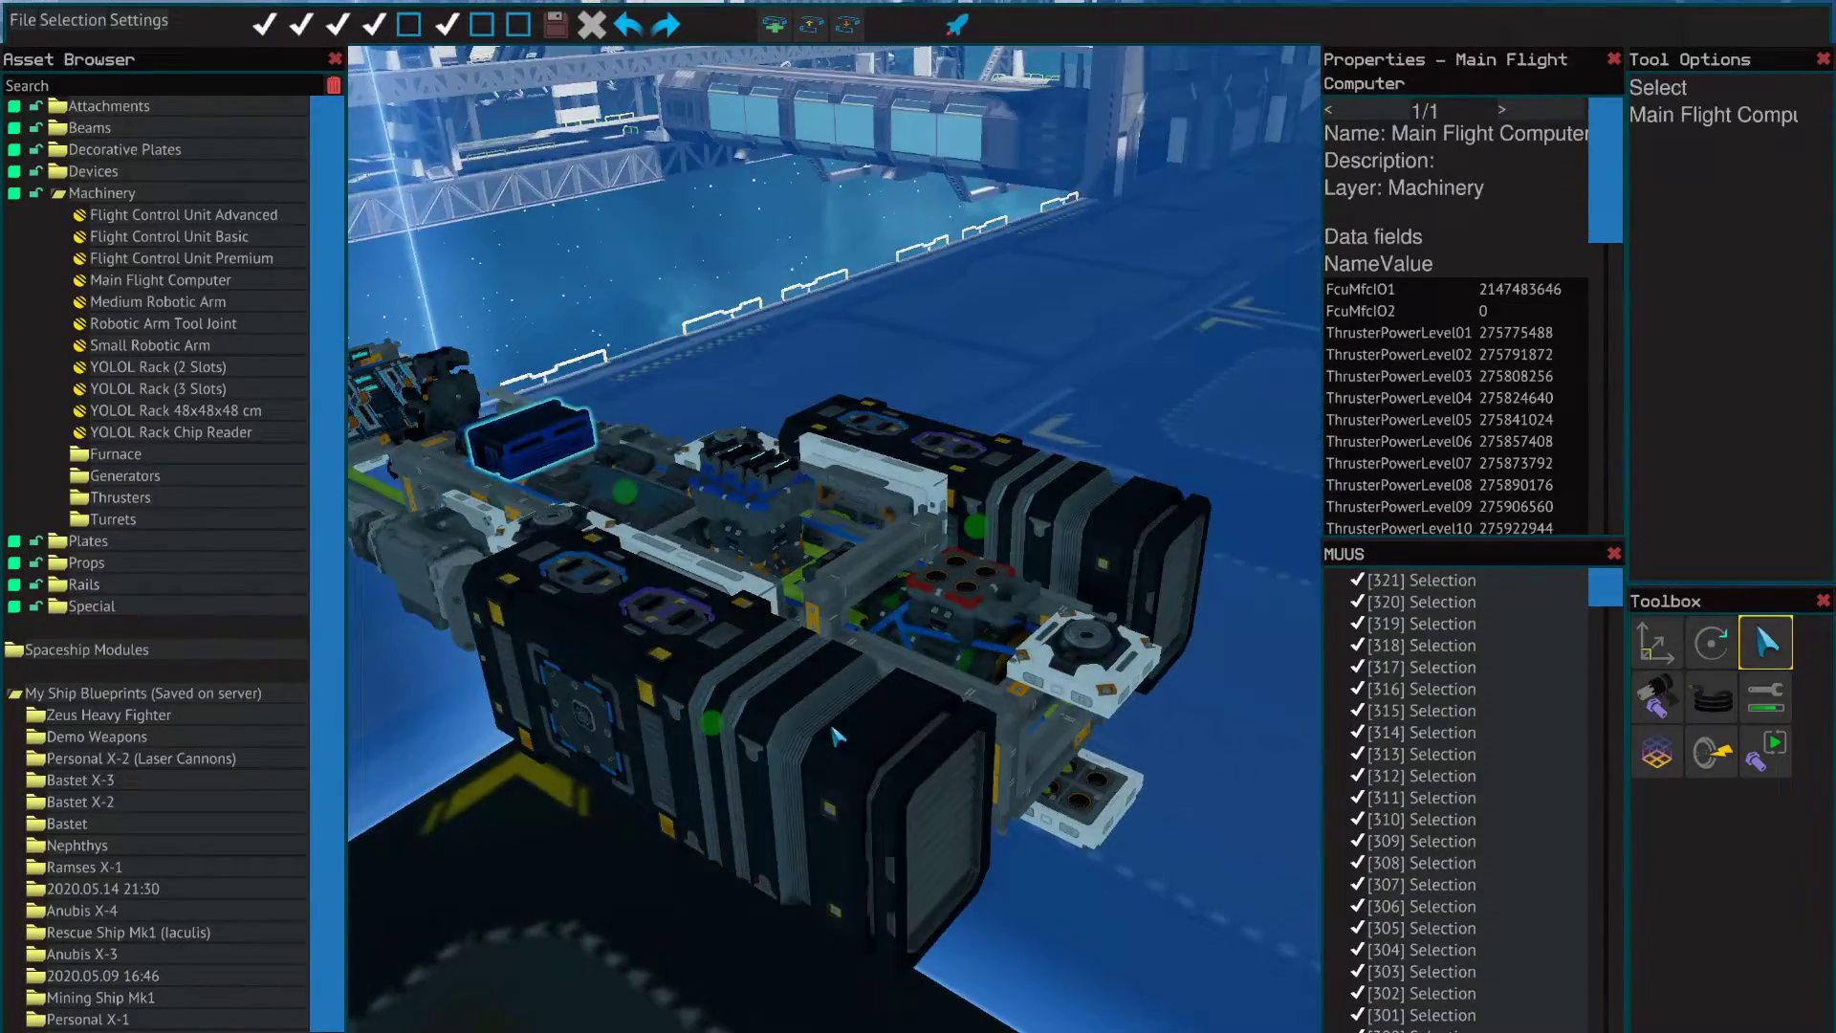
click(864, 852)
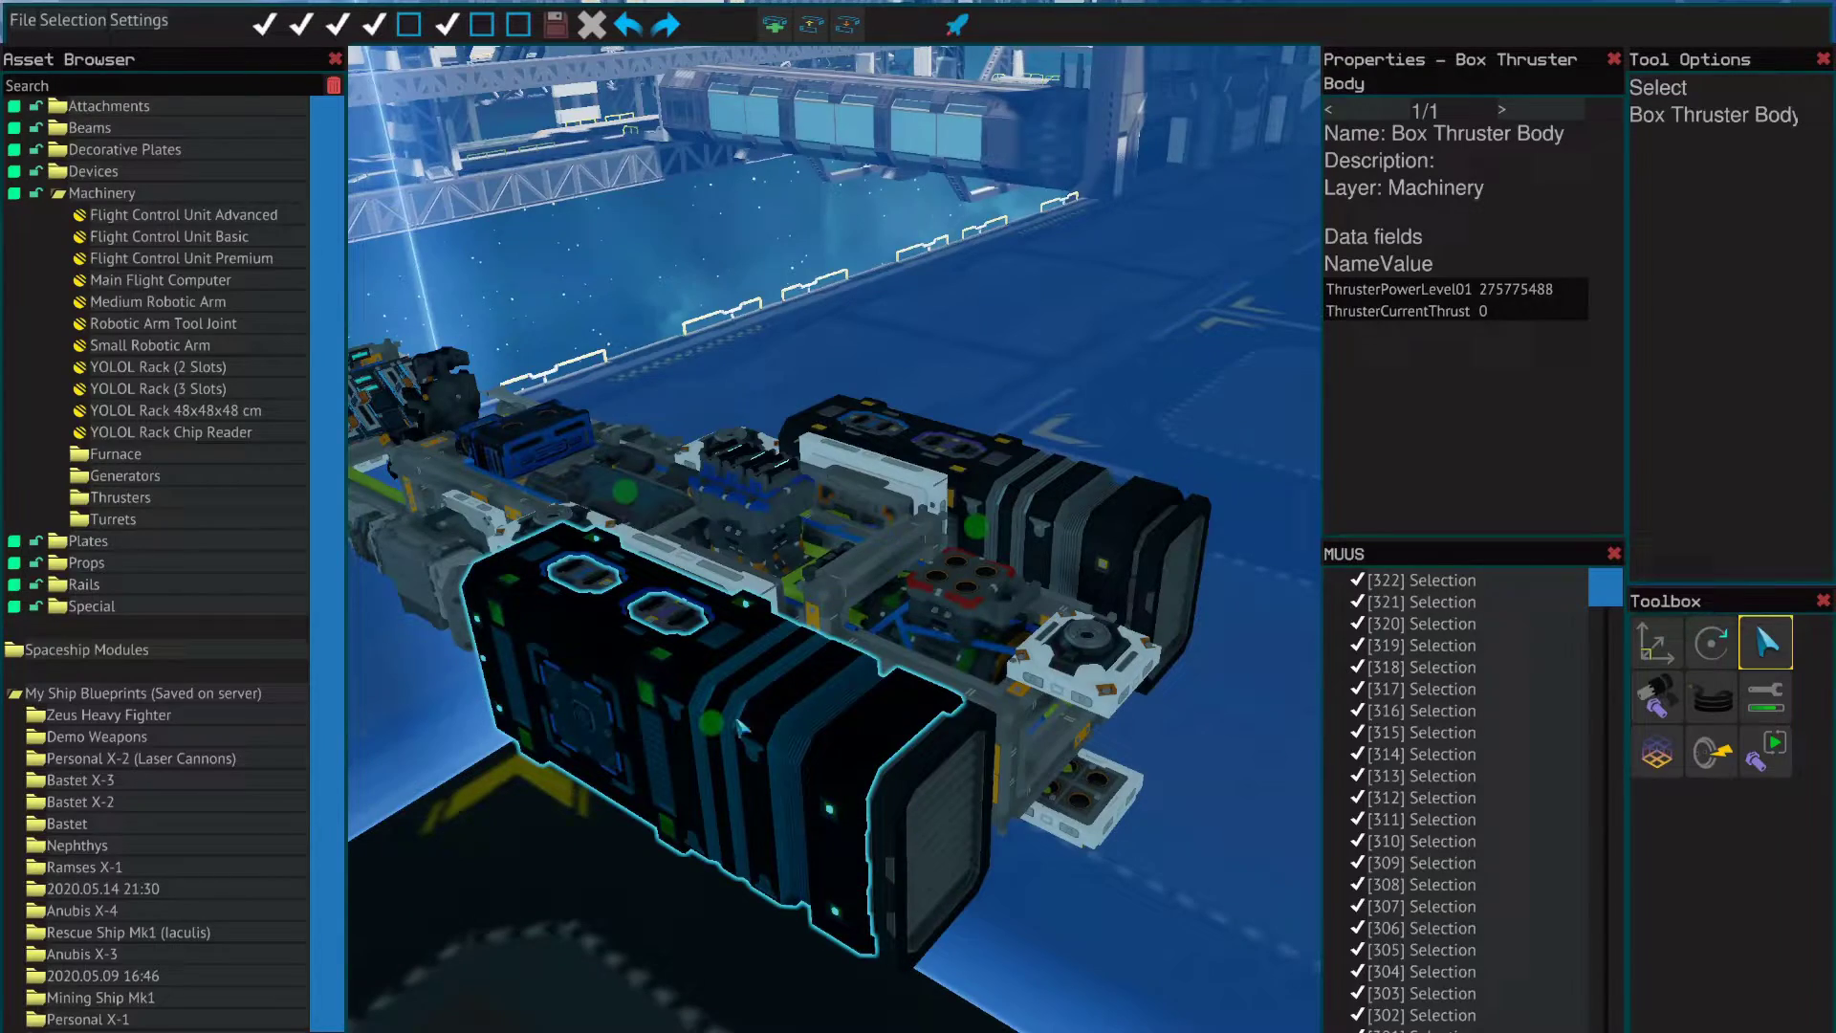
key(s)
click(959, 893)
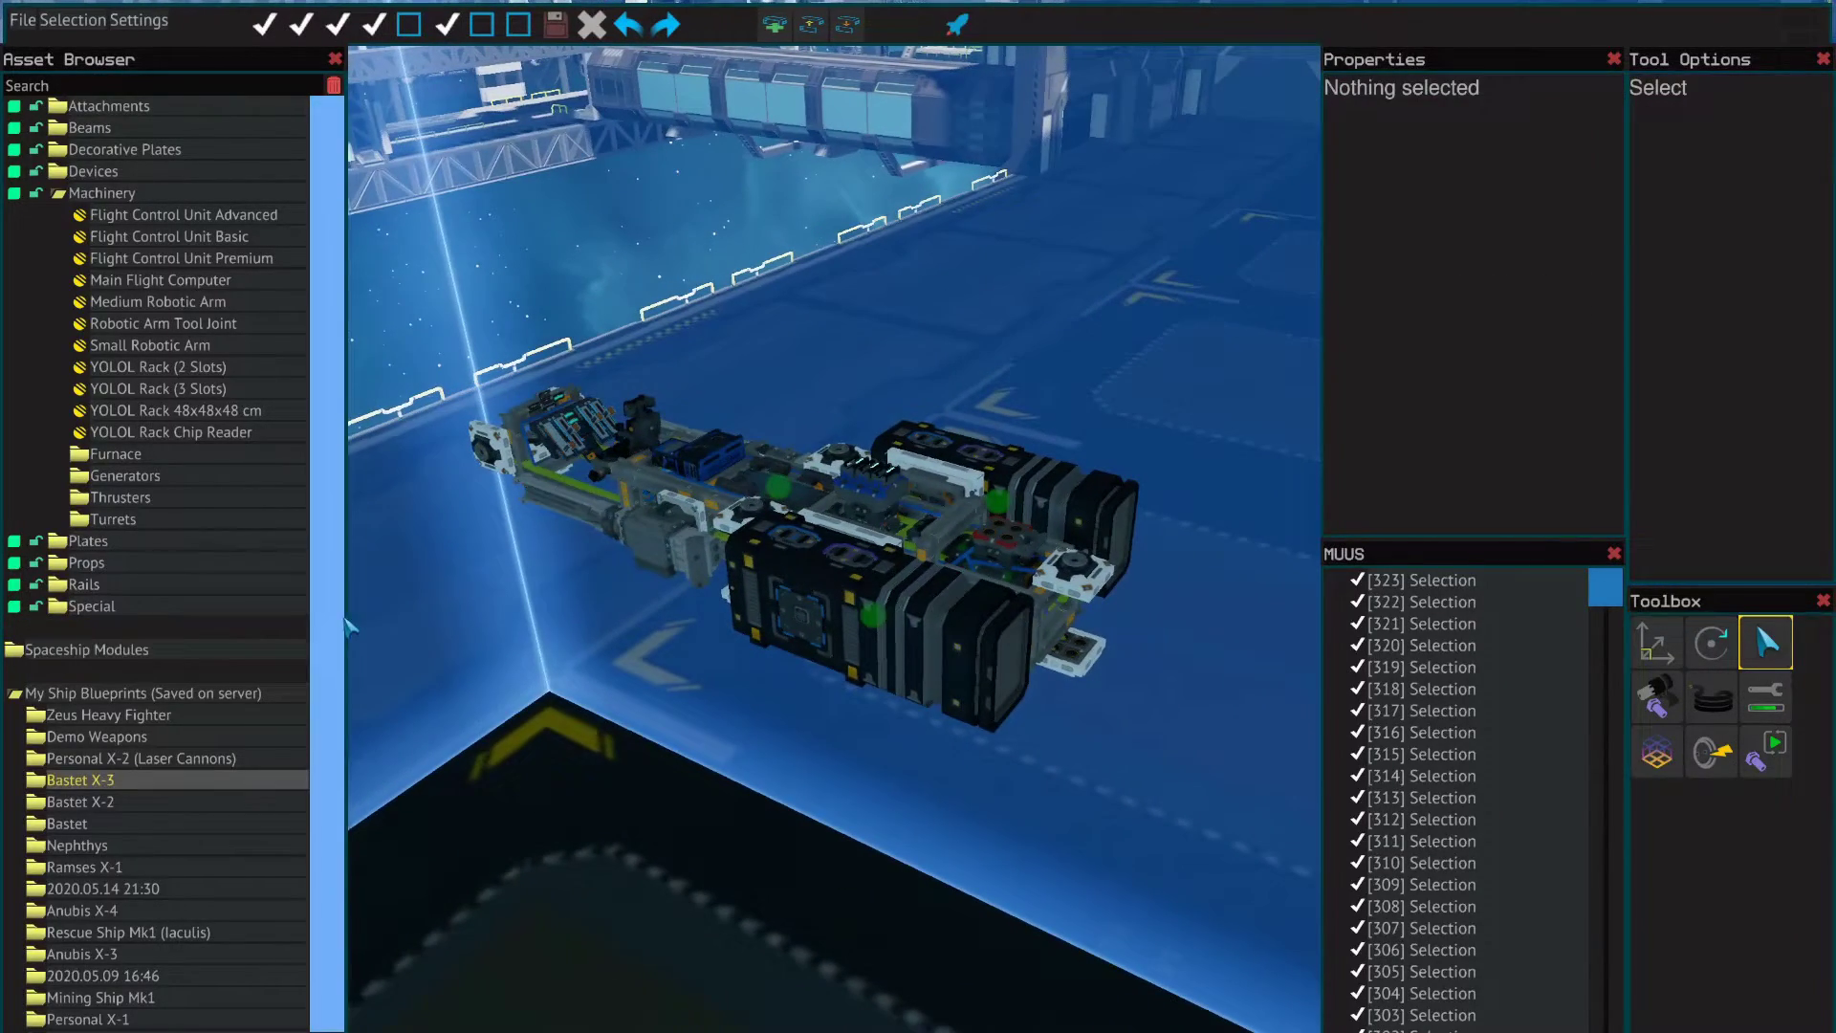
Step: Place the Demo Weapons ship blueprint in the build area next to the existing ship
key(w)
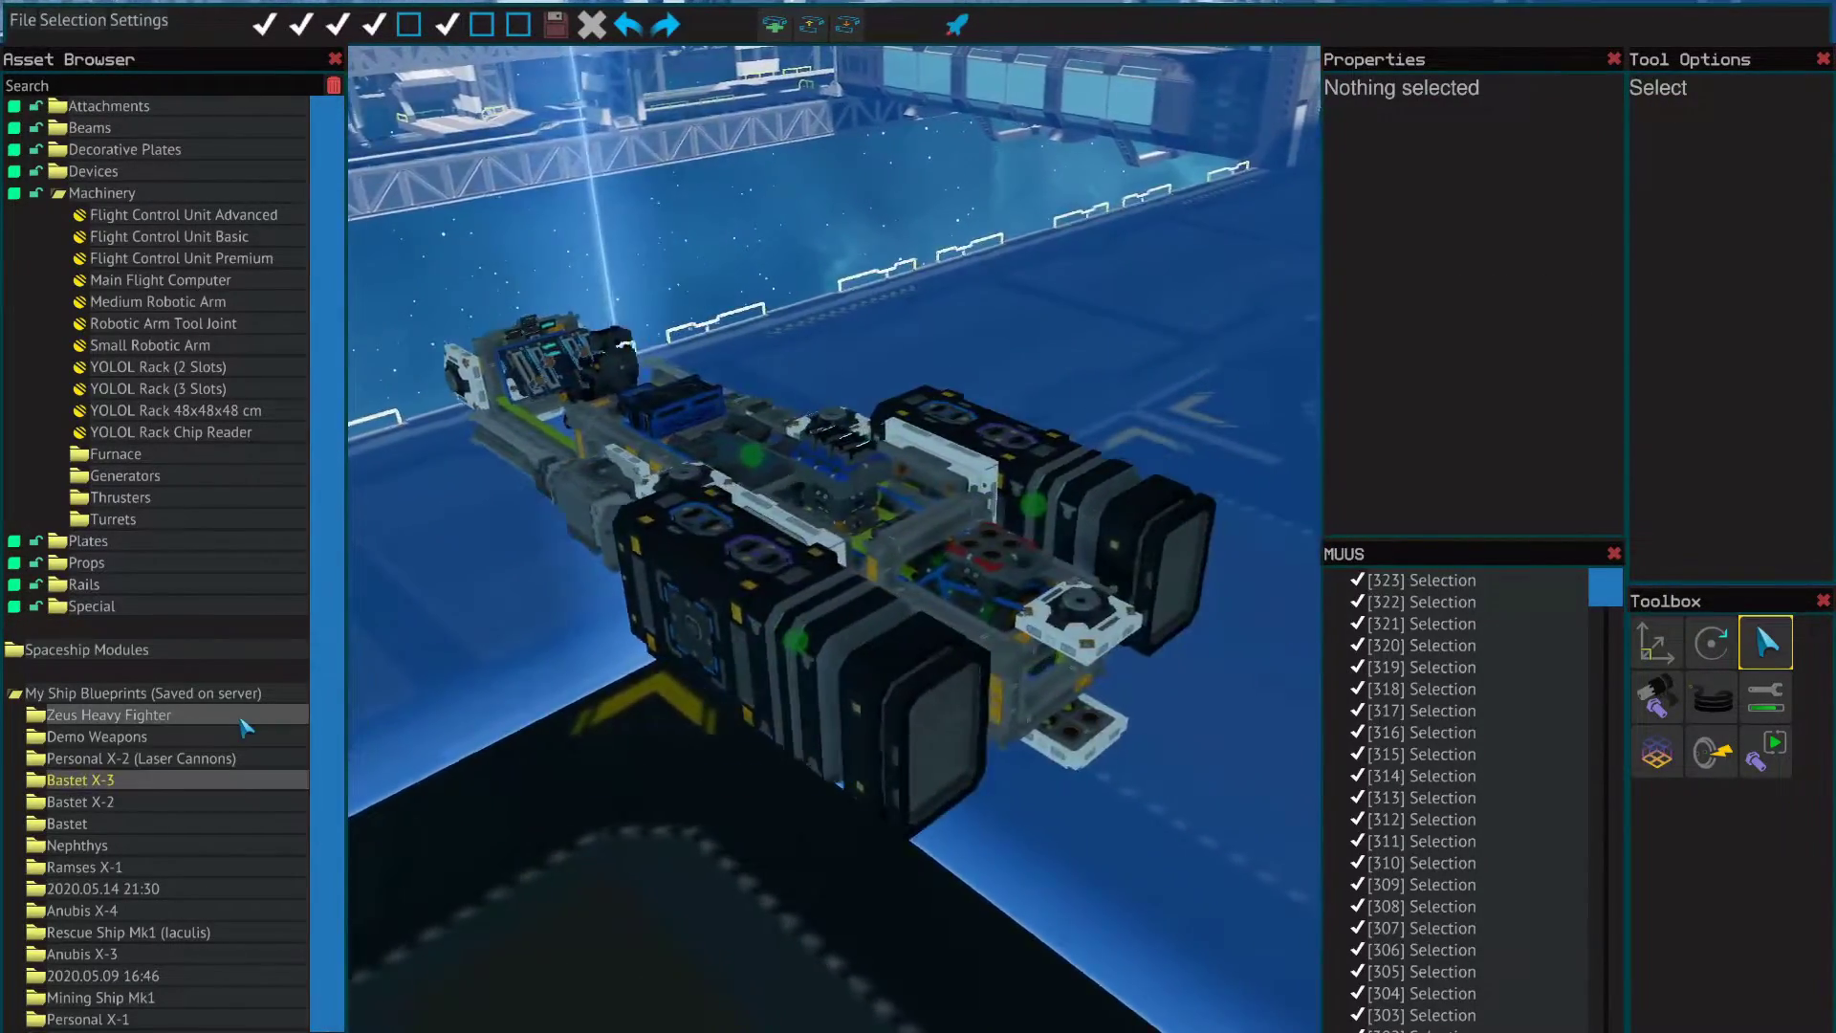
click(241, 719)
key(d)
click(239, 736)
key(s)
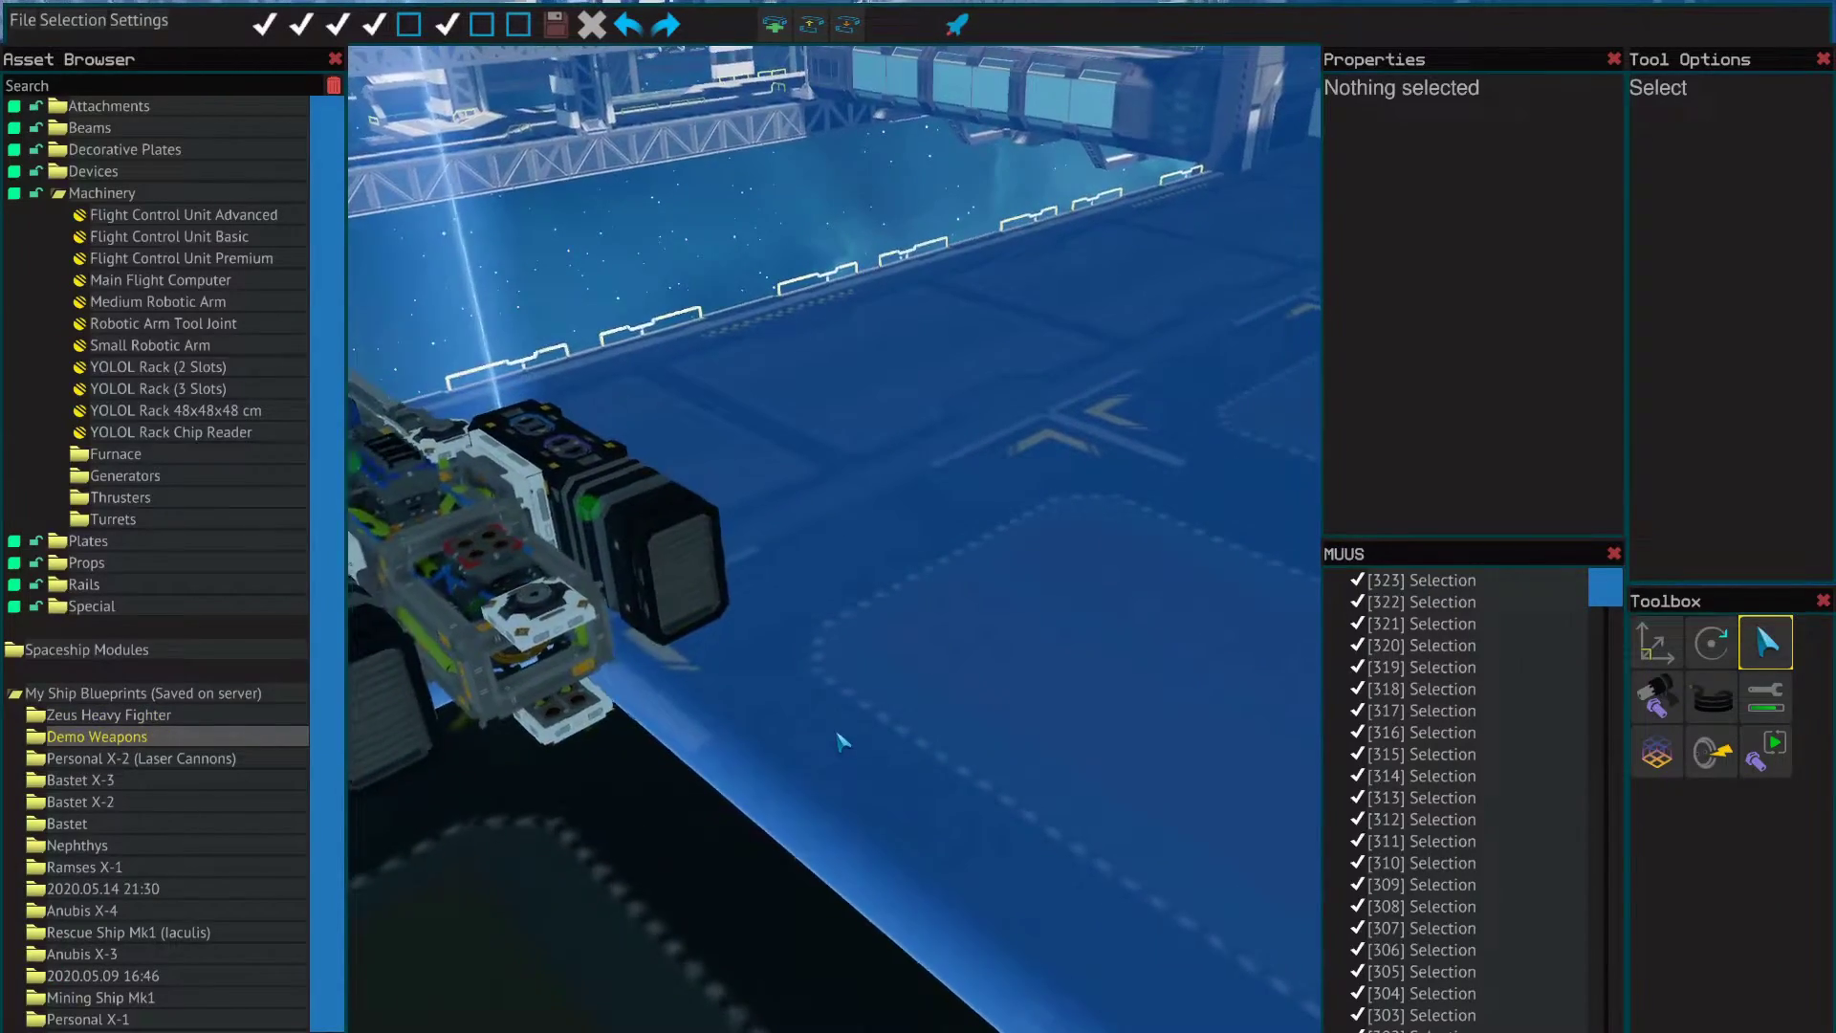
key(w)
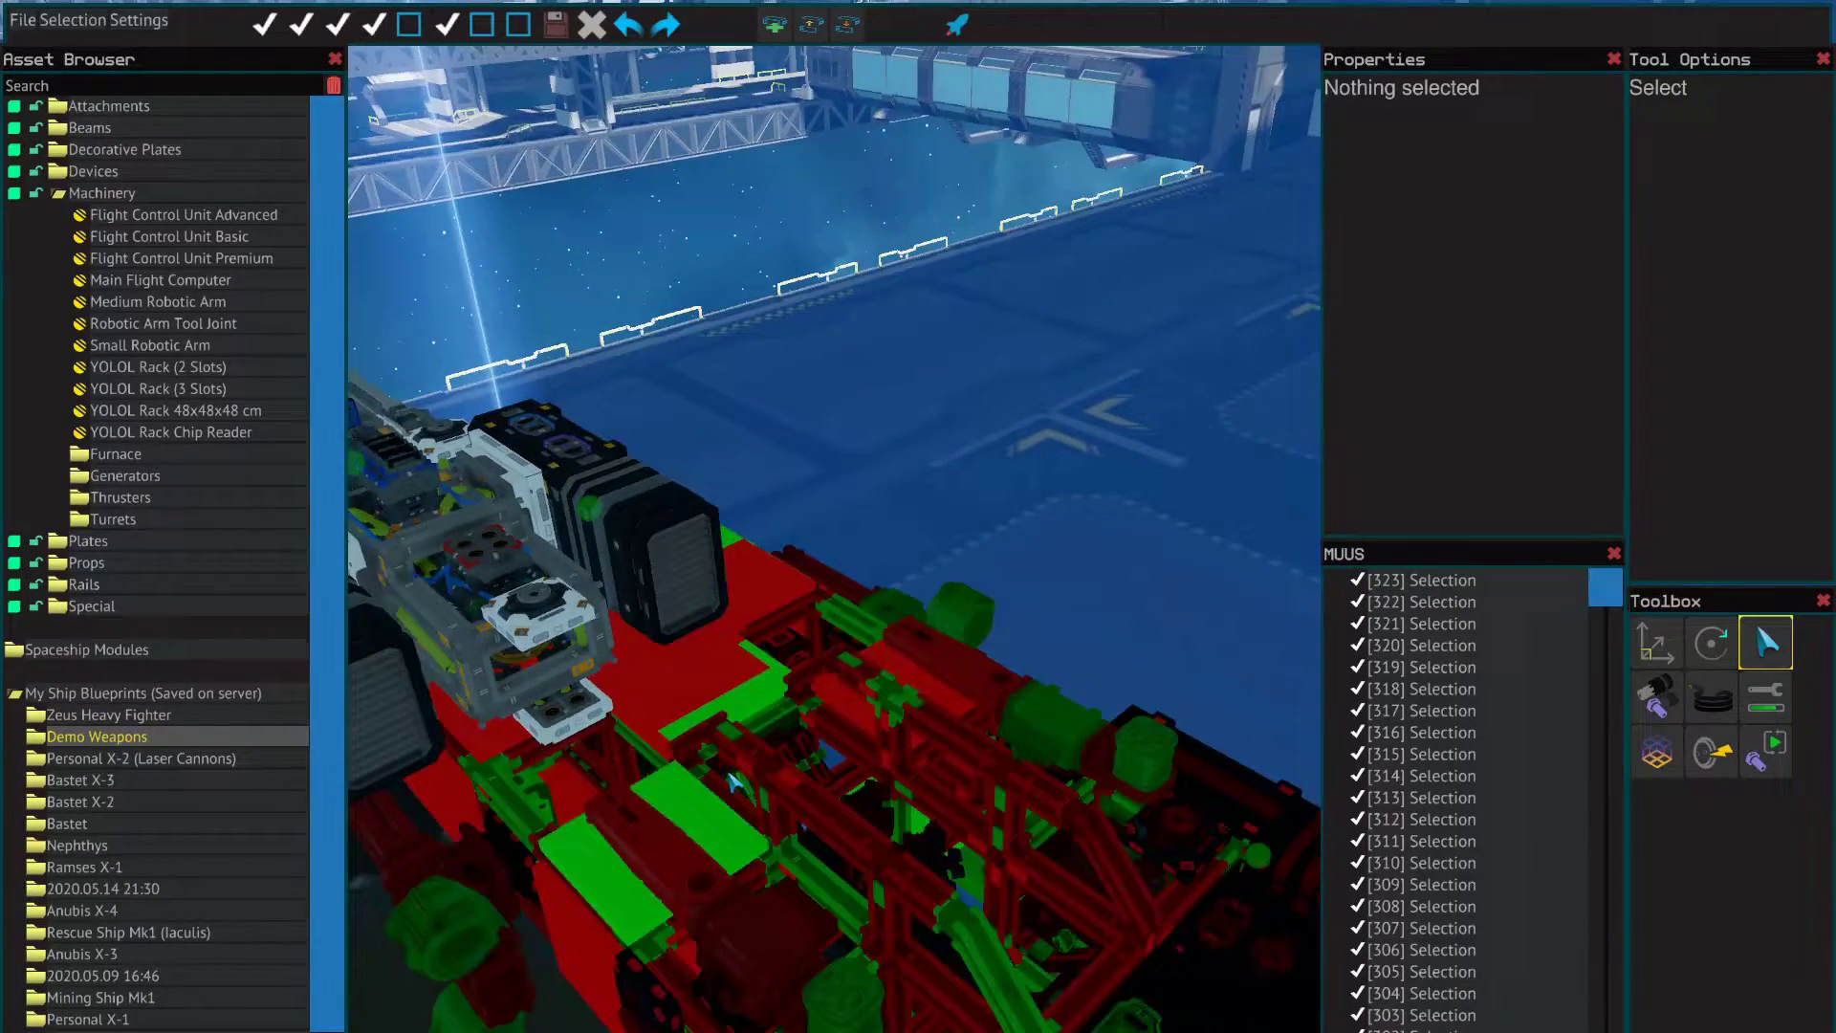
key(w)
click(972, 541)
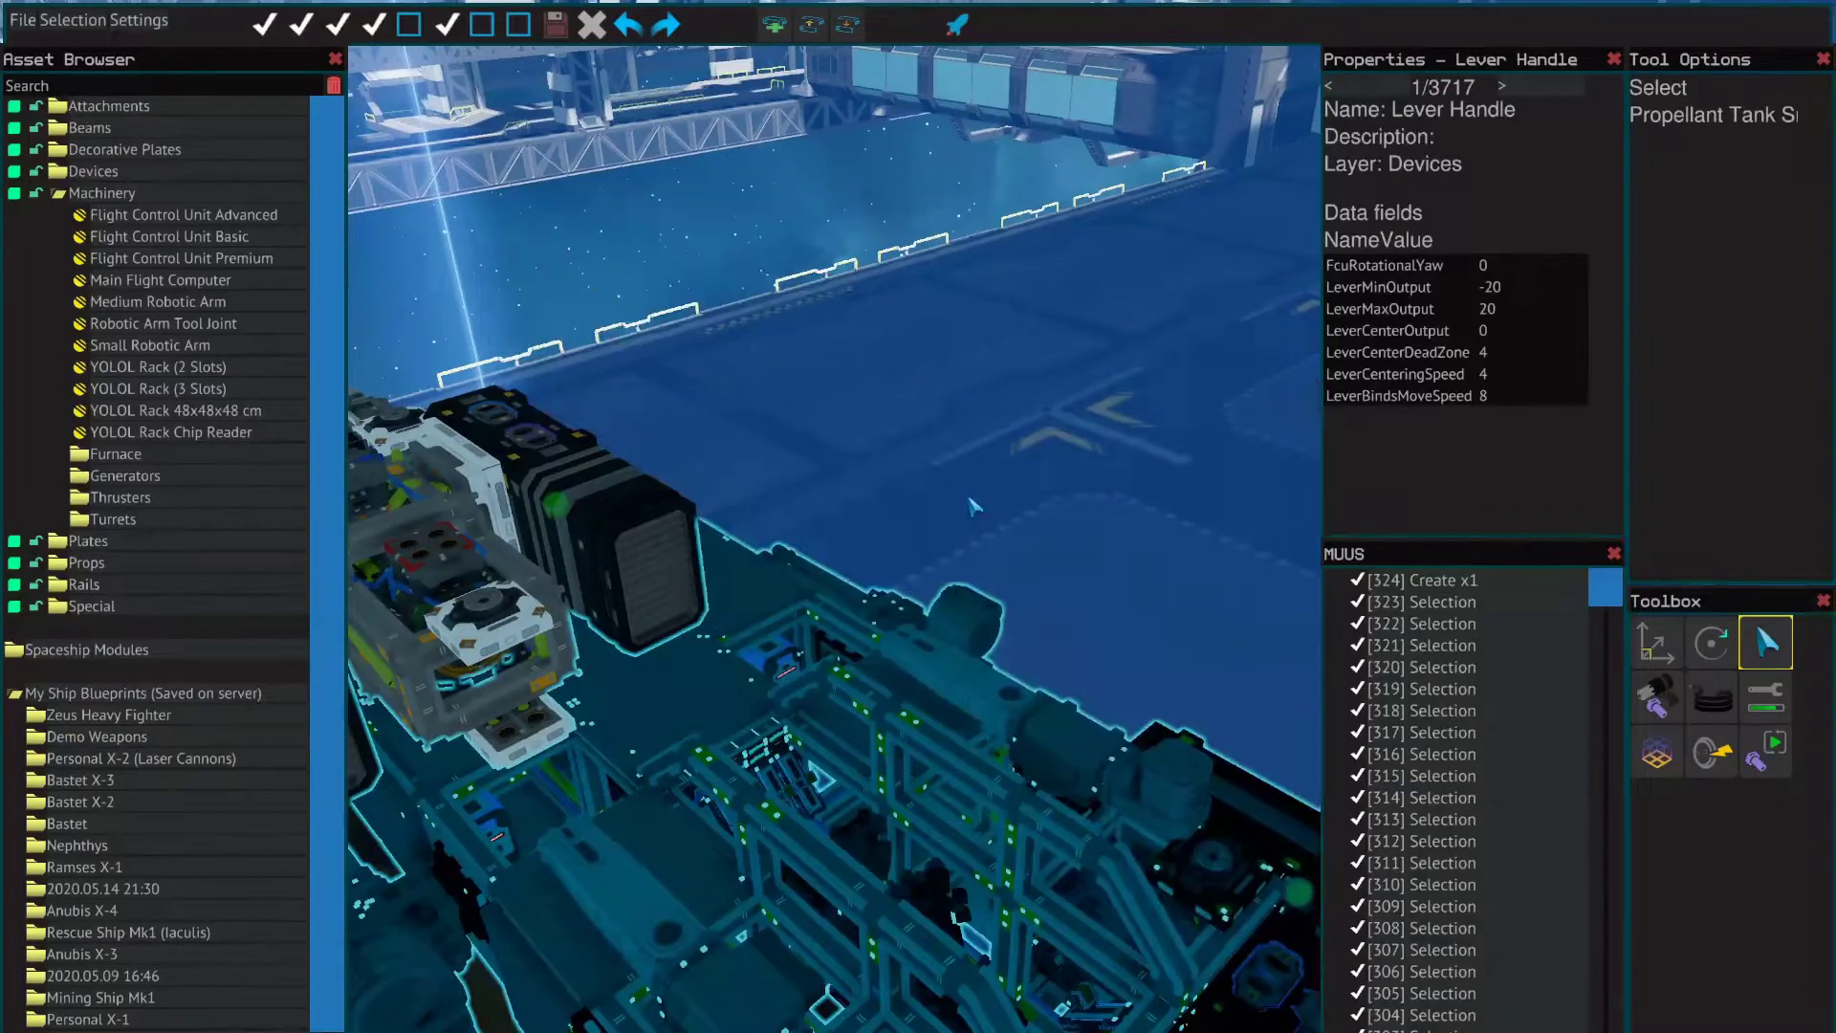
Step: Deselect the placed ship and compare the ThrusterPowerLevel fields of the three triangle thrusters across its rear
key(d)
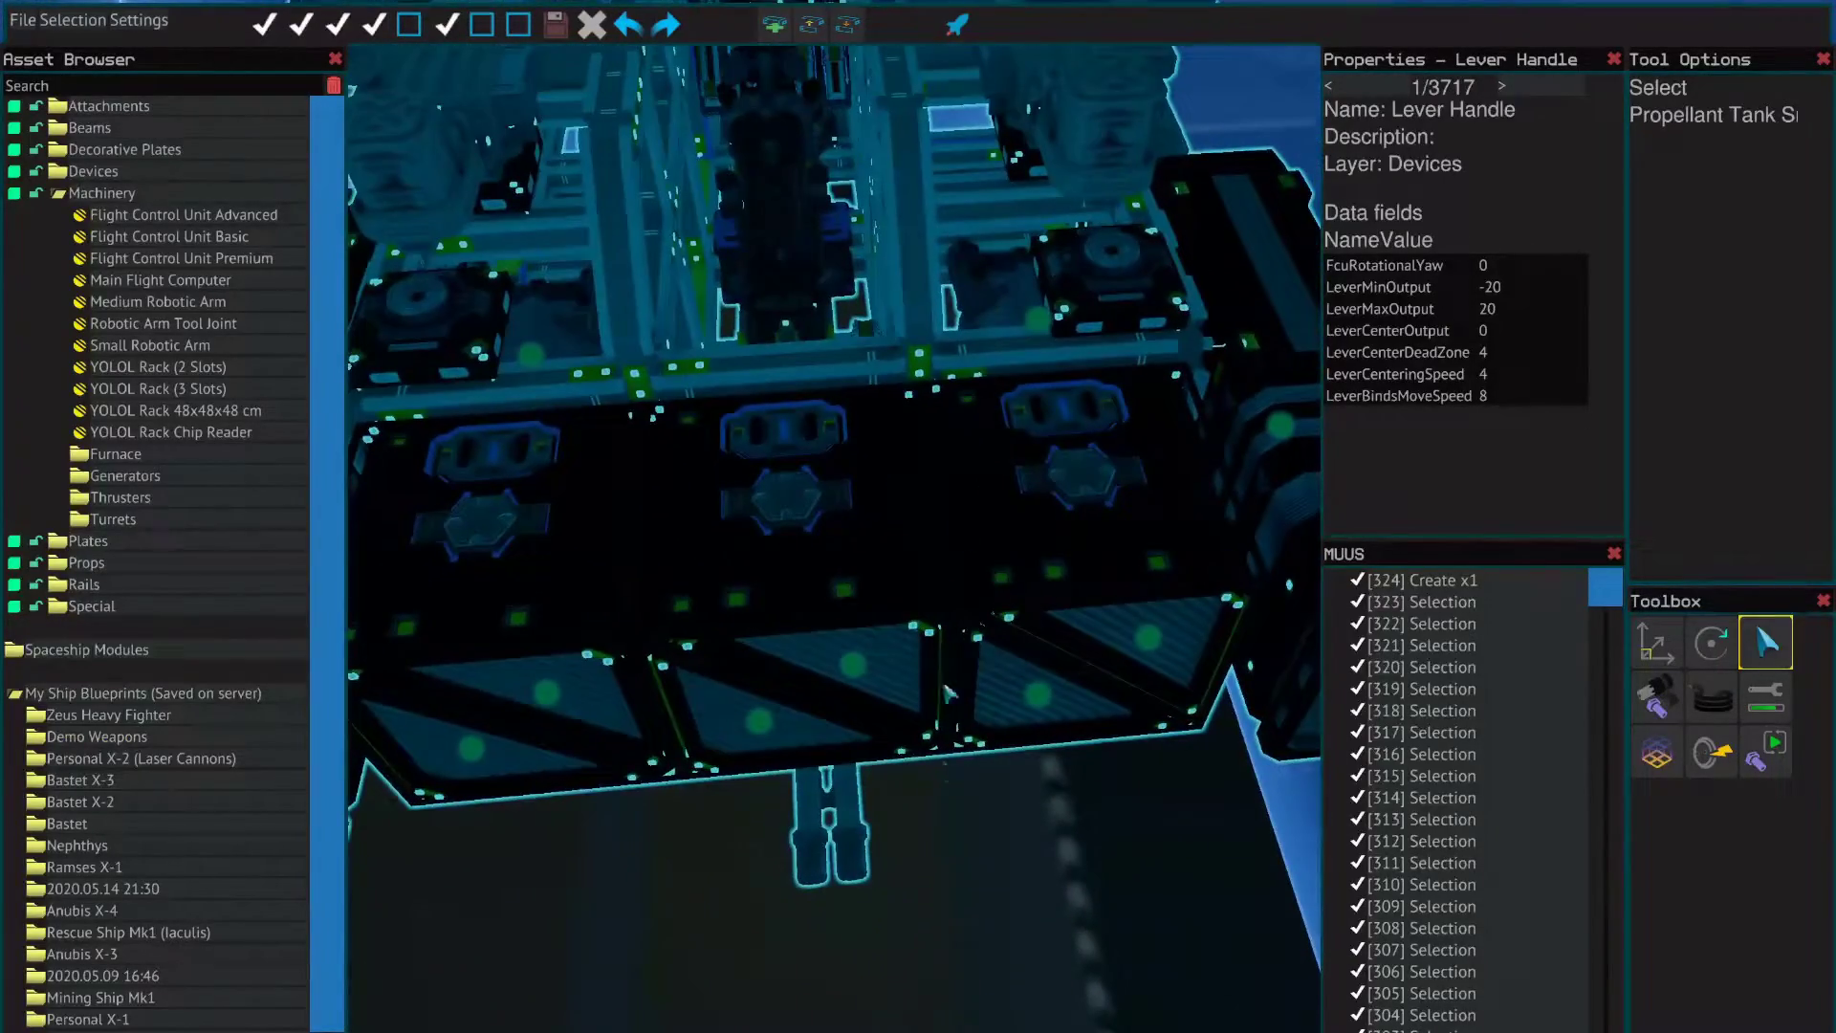
click(970, 947)
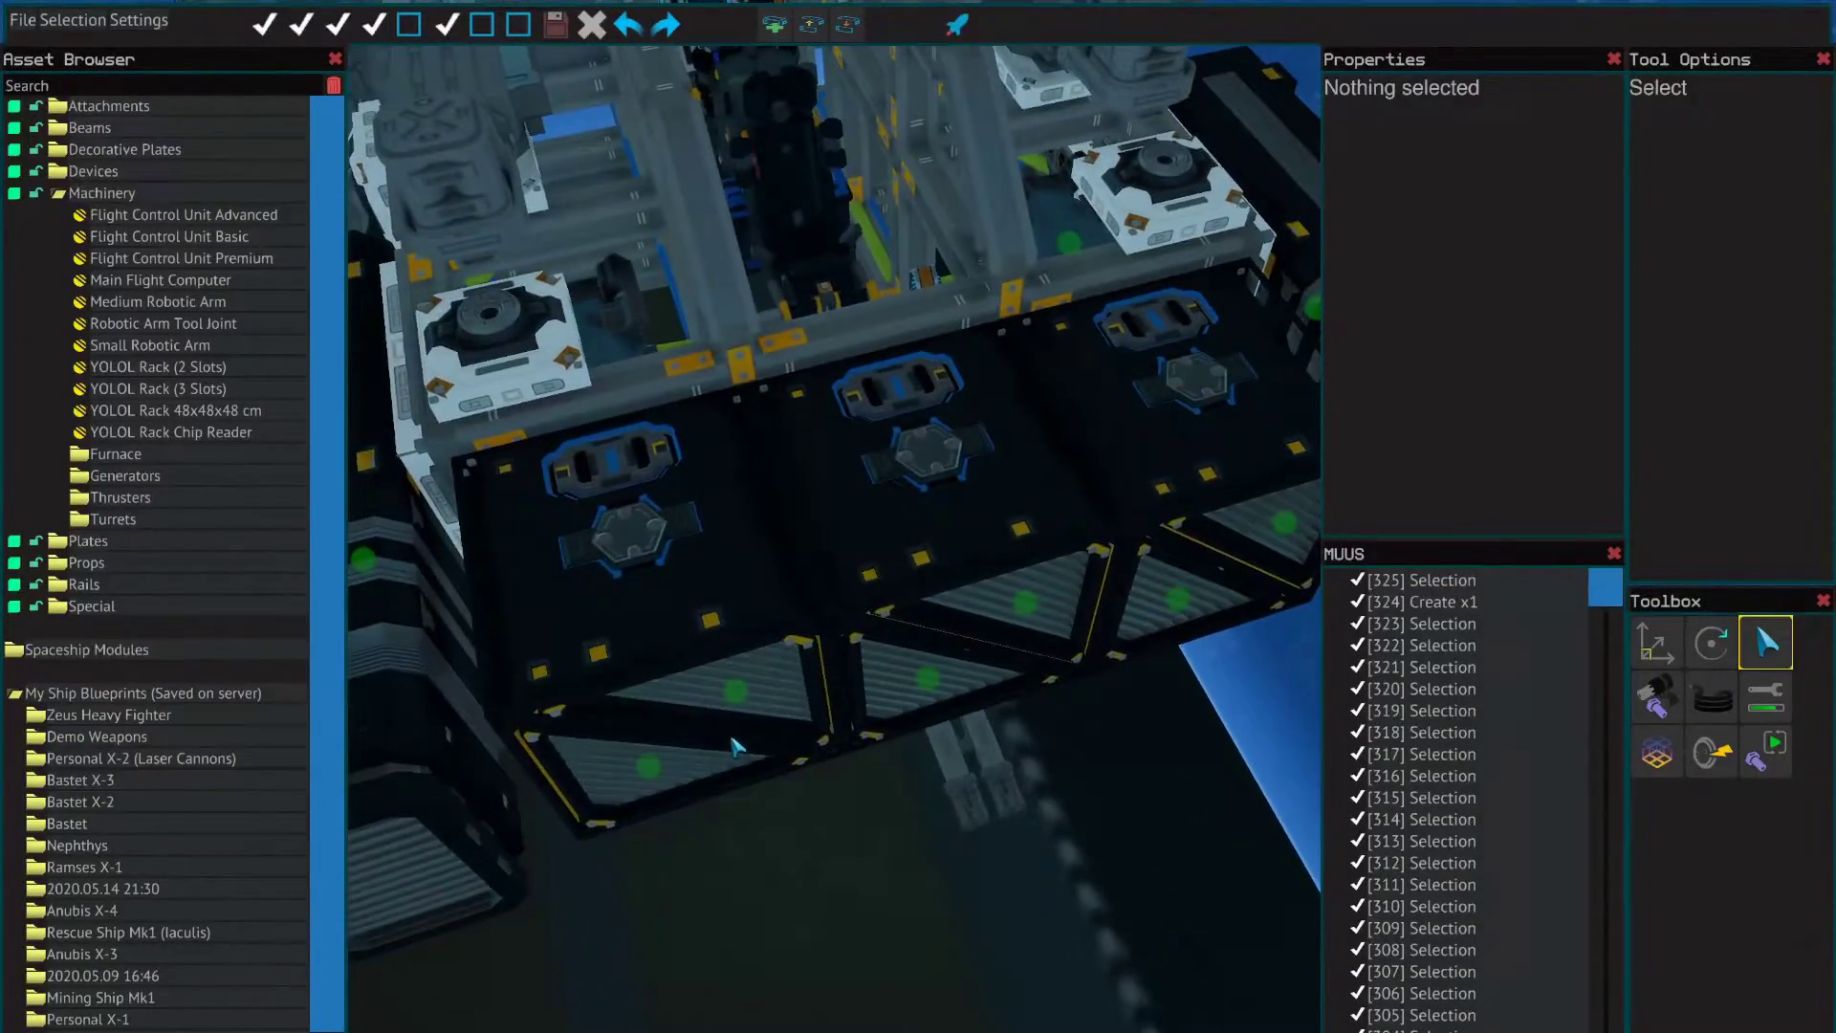
click(631, 568)
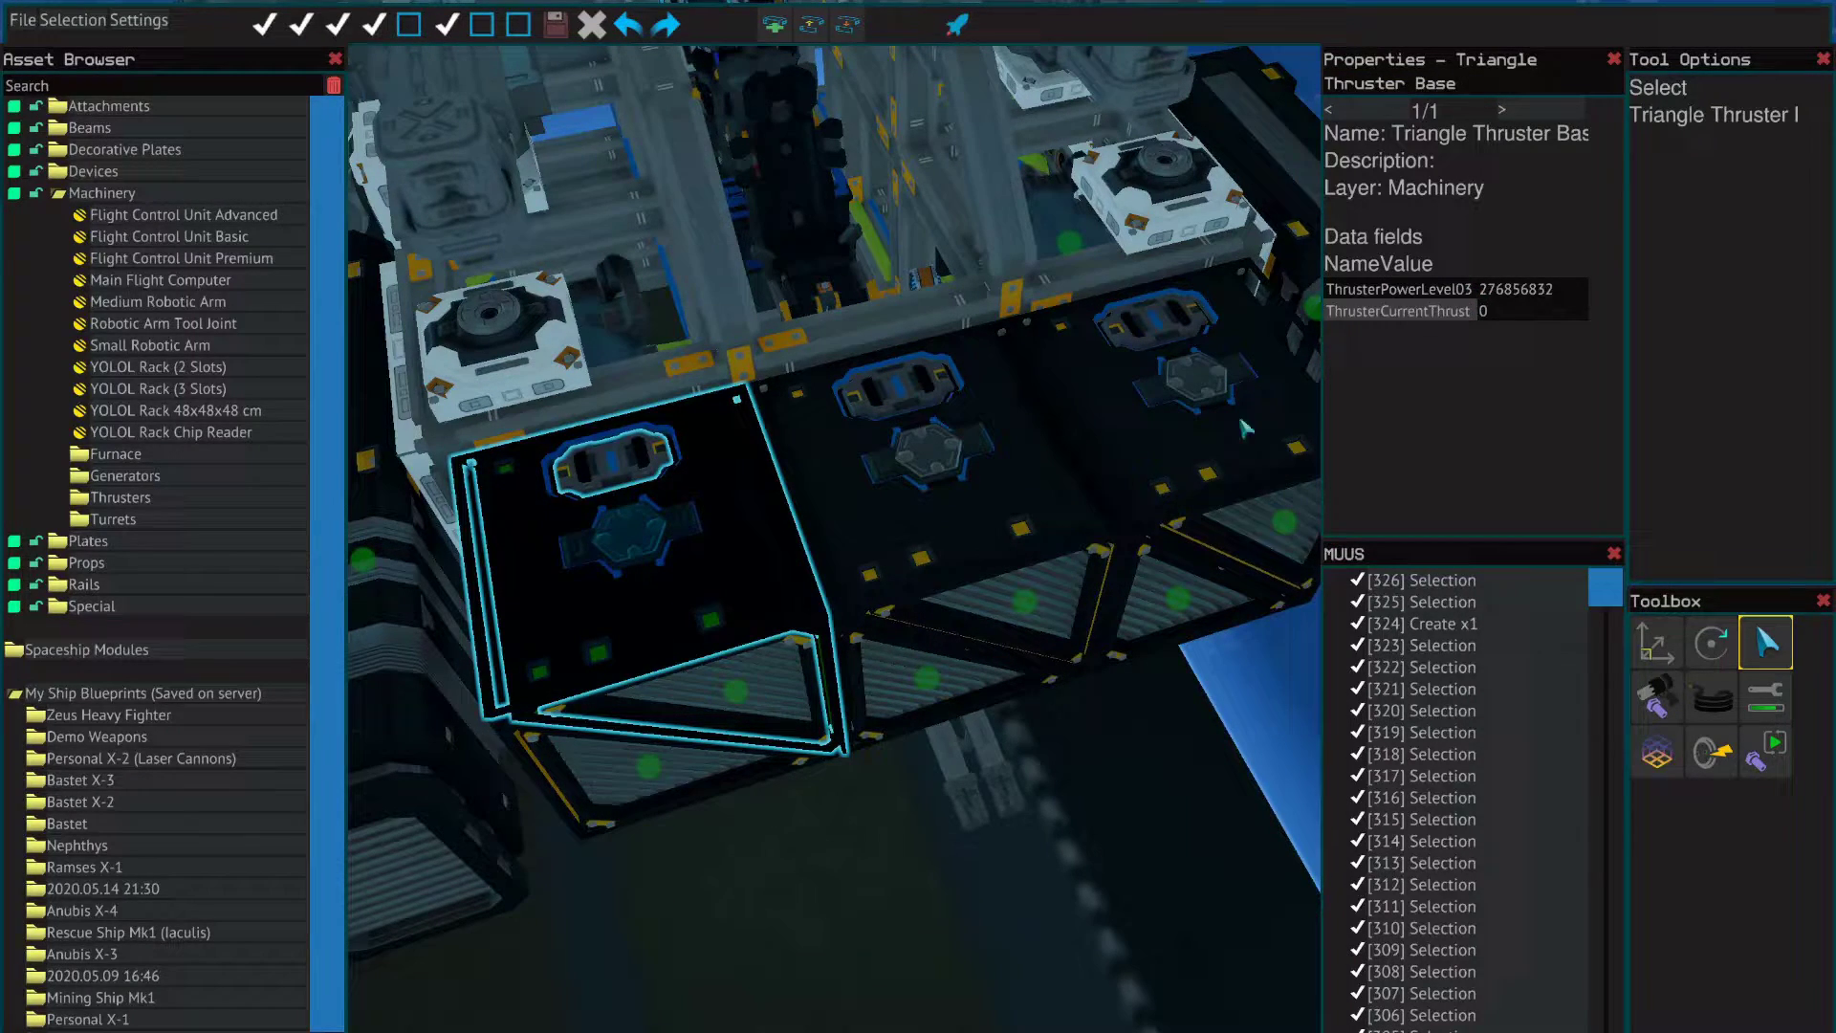
click(880, 521)
click(1156, 465)
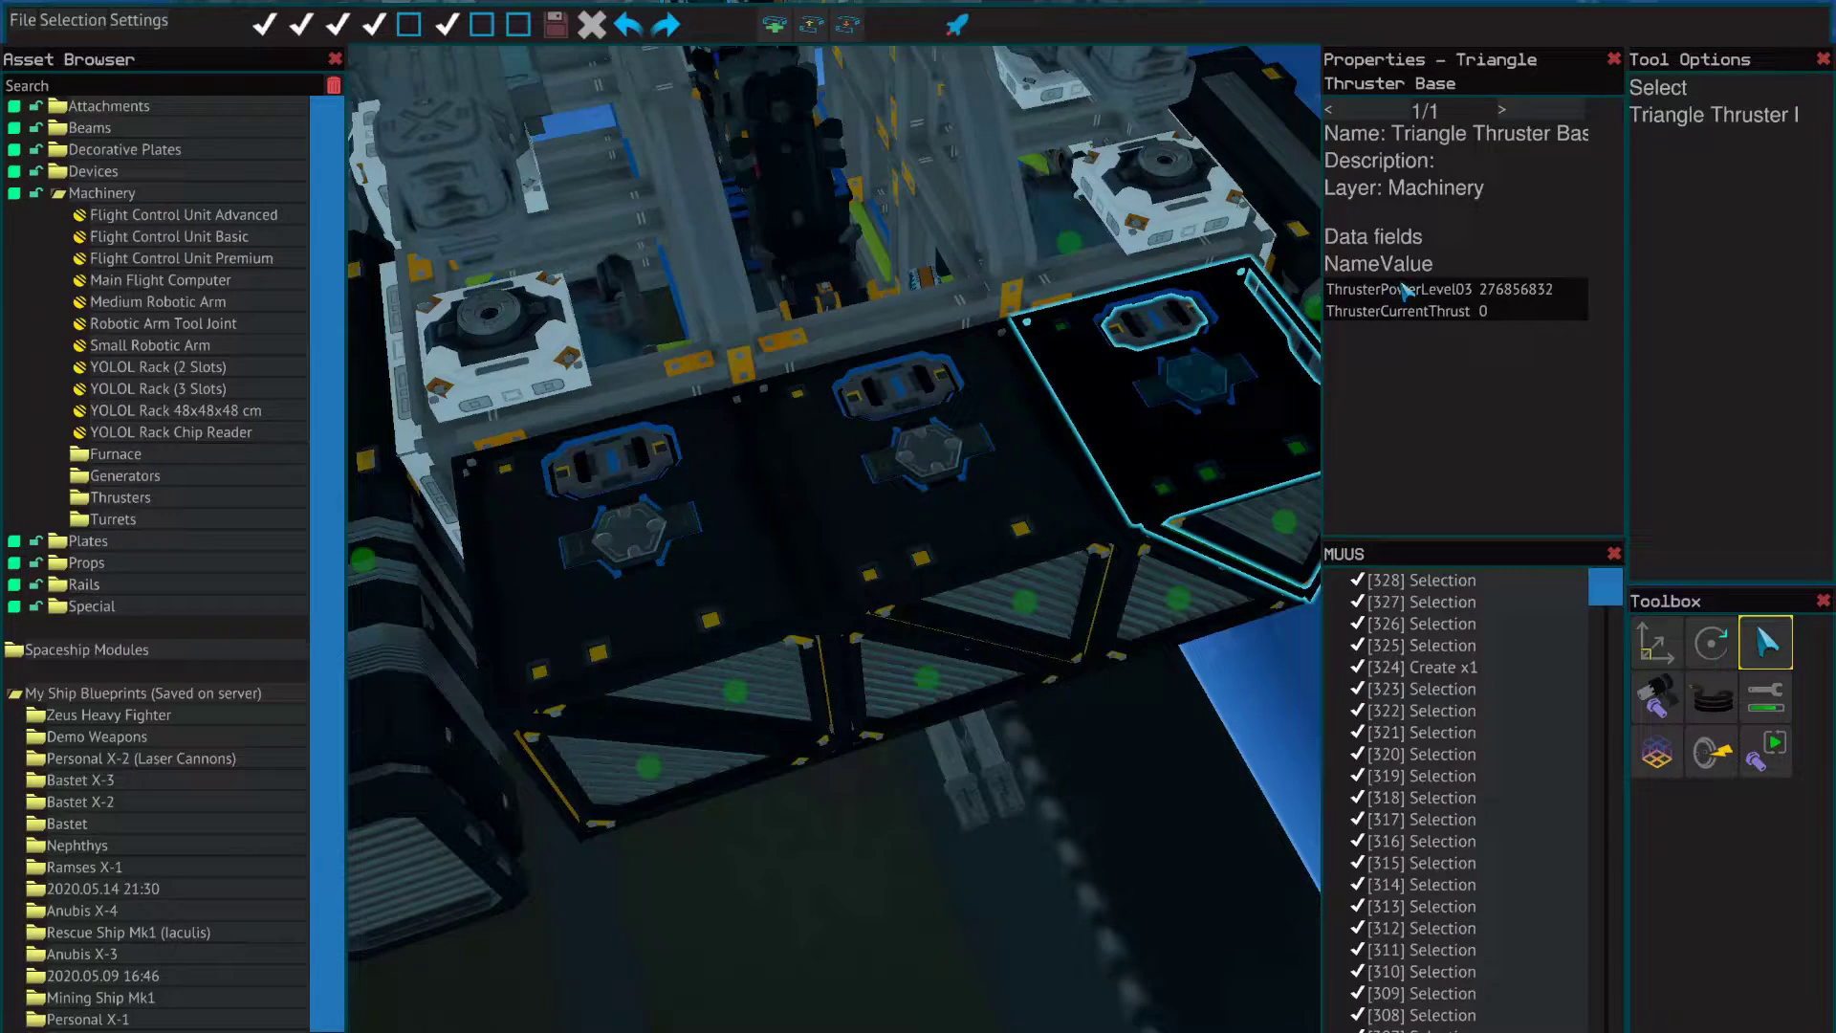
key(a)
key(d)
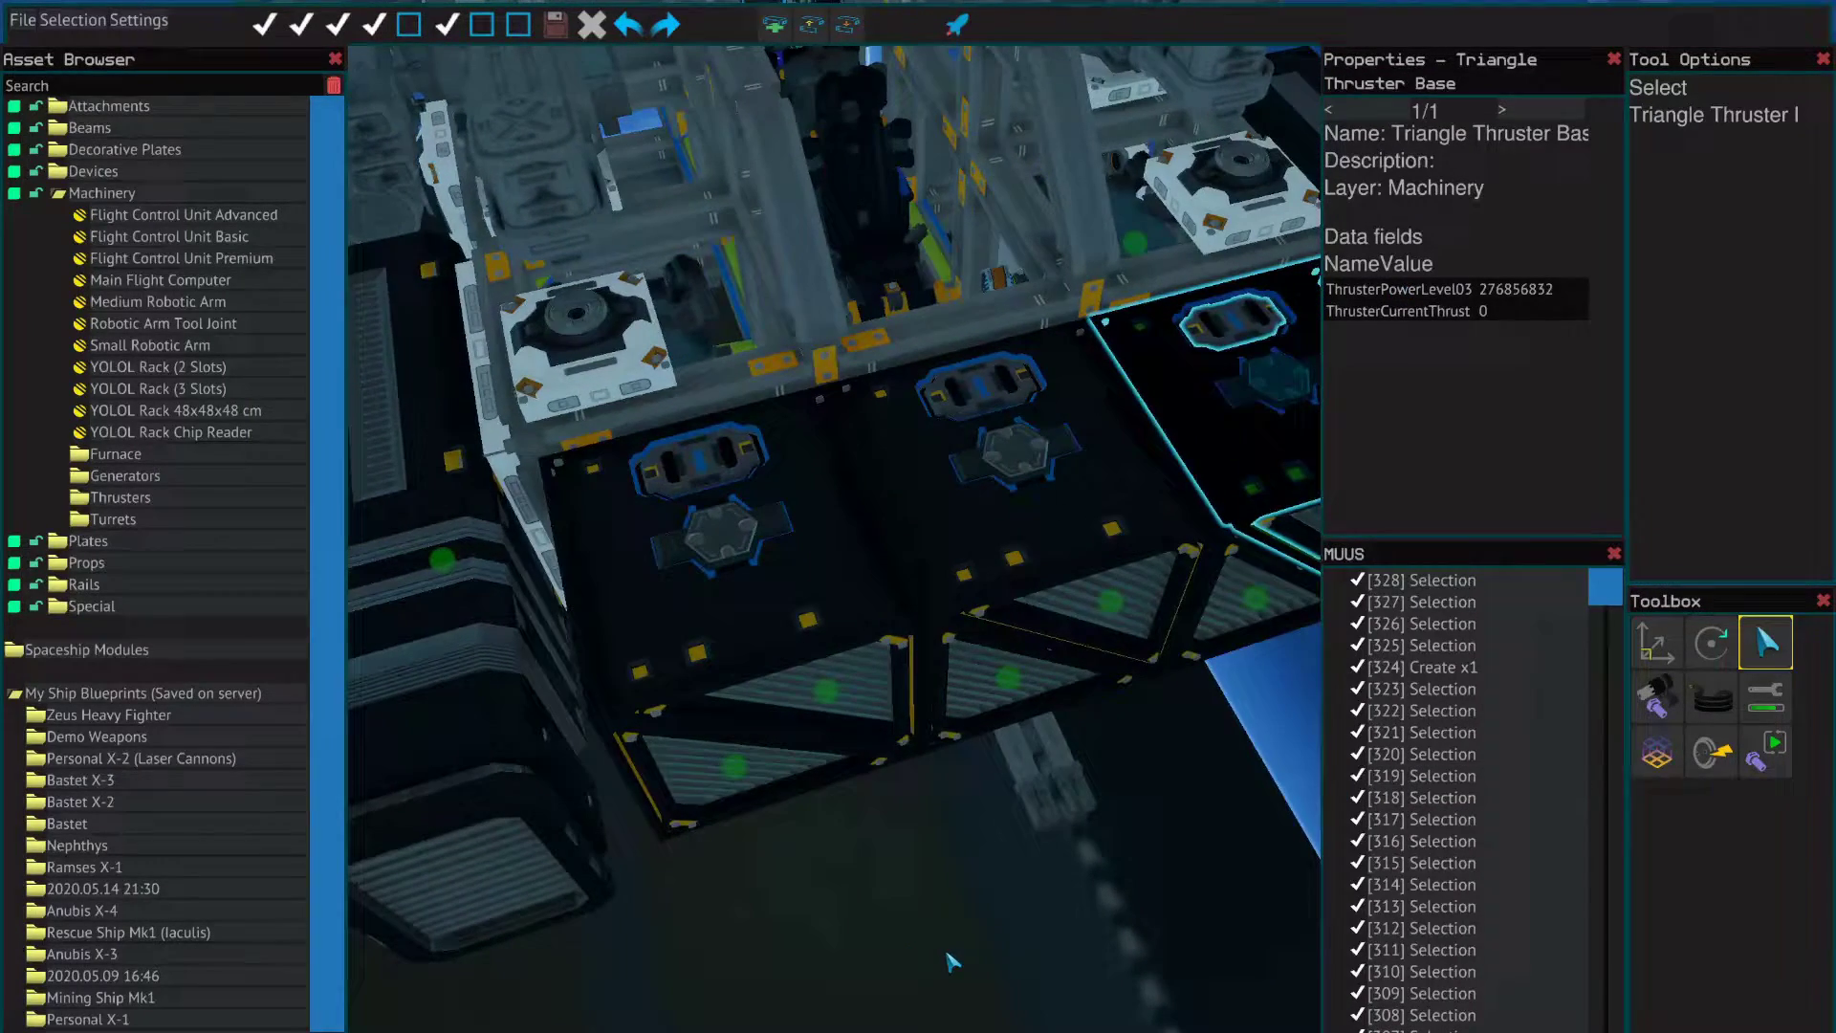
key(s)
key(a)
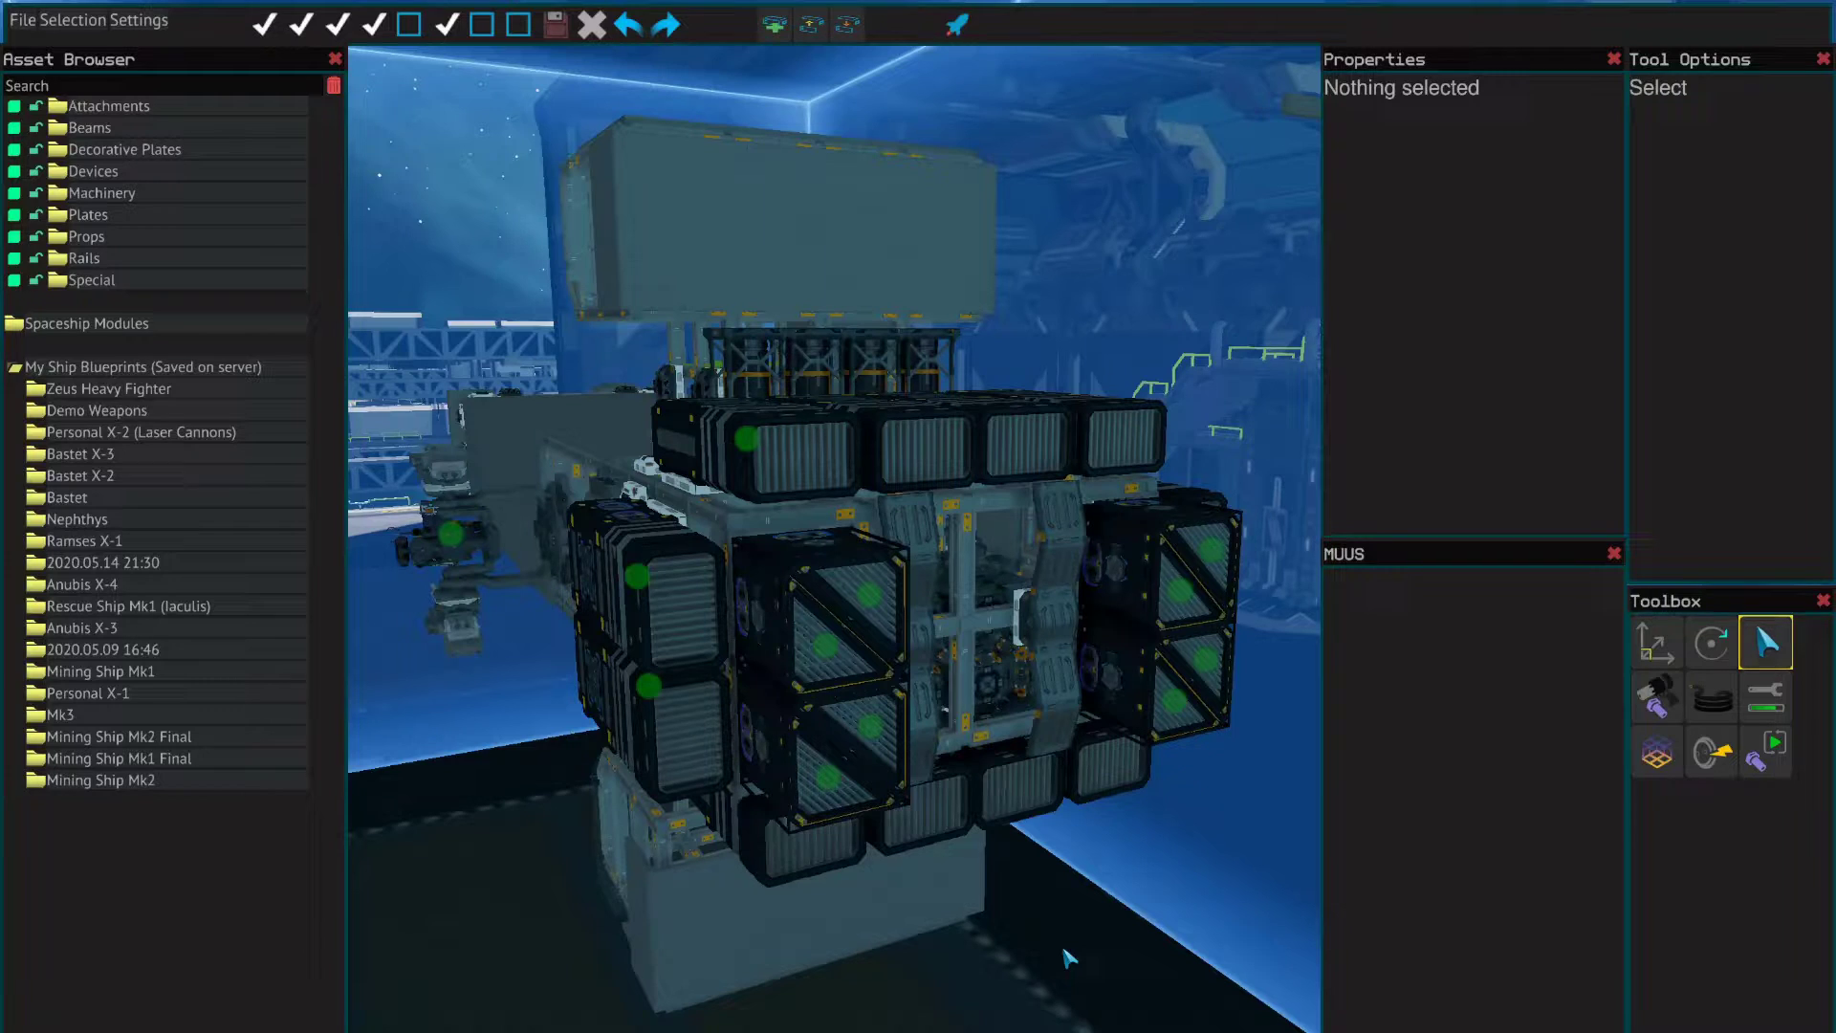
Step: Compare the ThrusterPowerLevel fields of the triangle thrusters stacked on the near side of the large ship's rear
key(w)
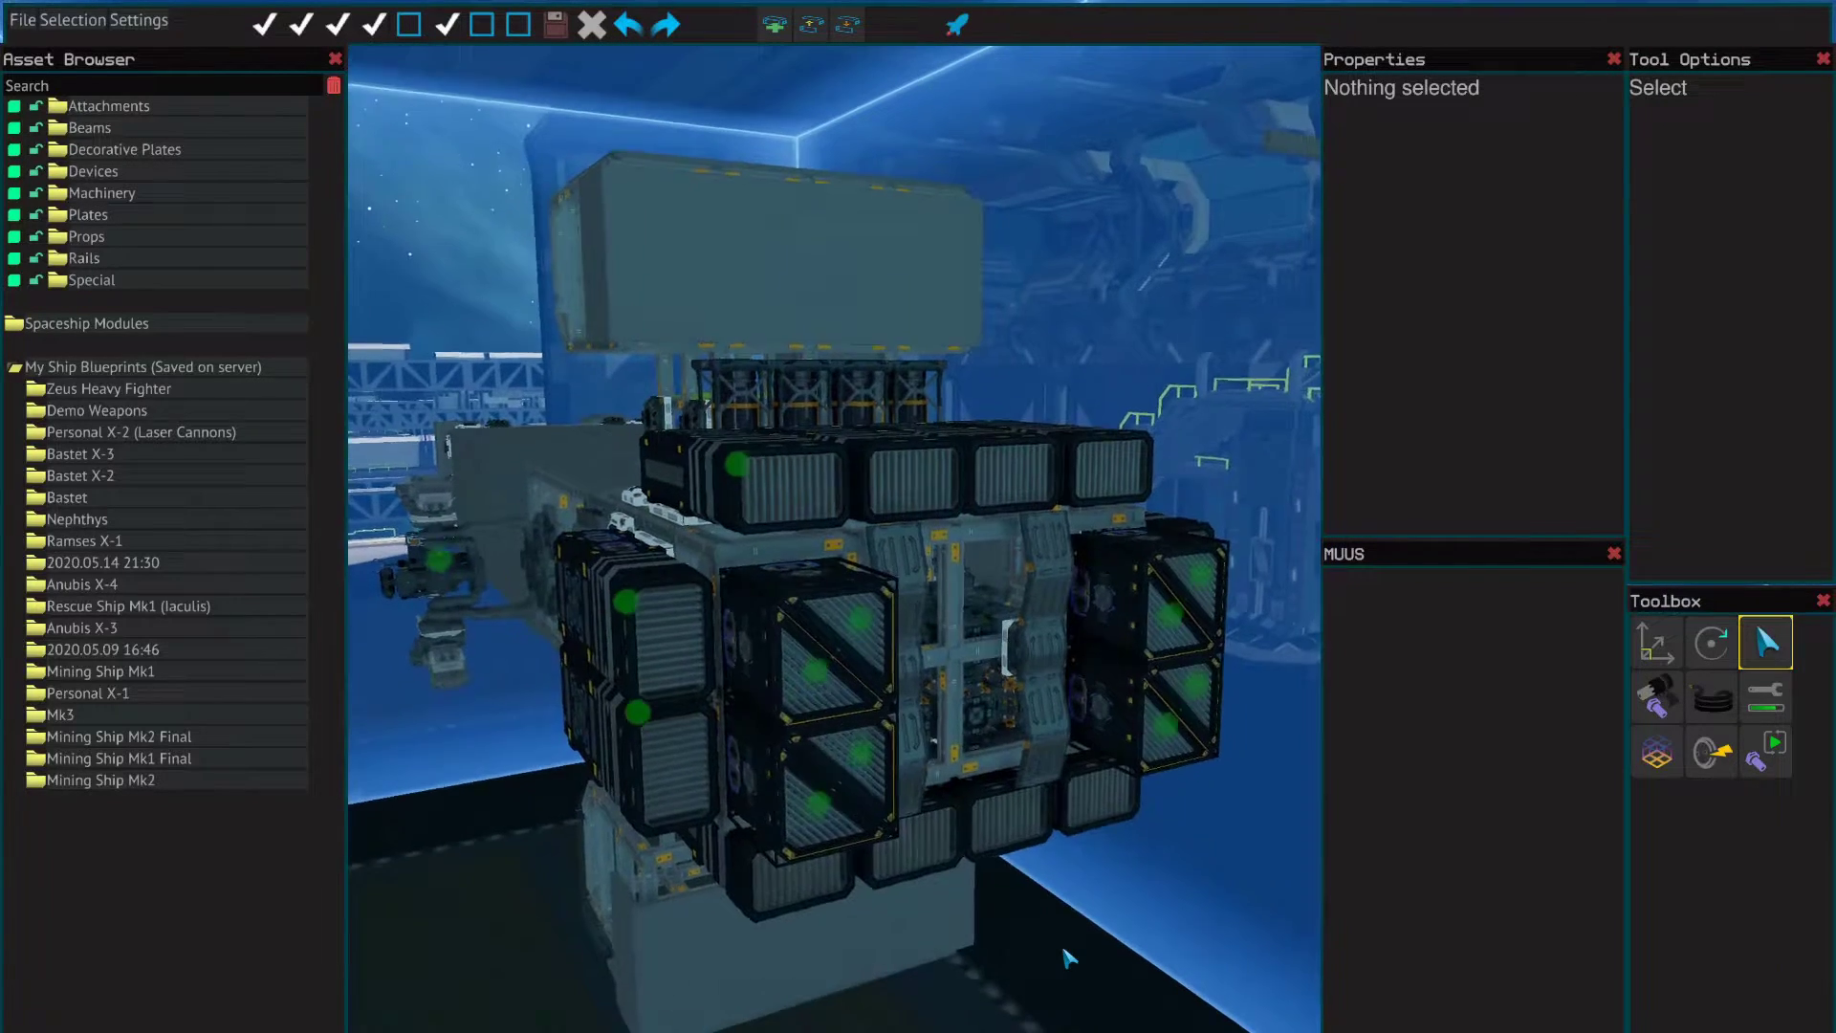
click(1019, 579)
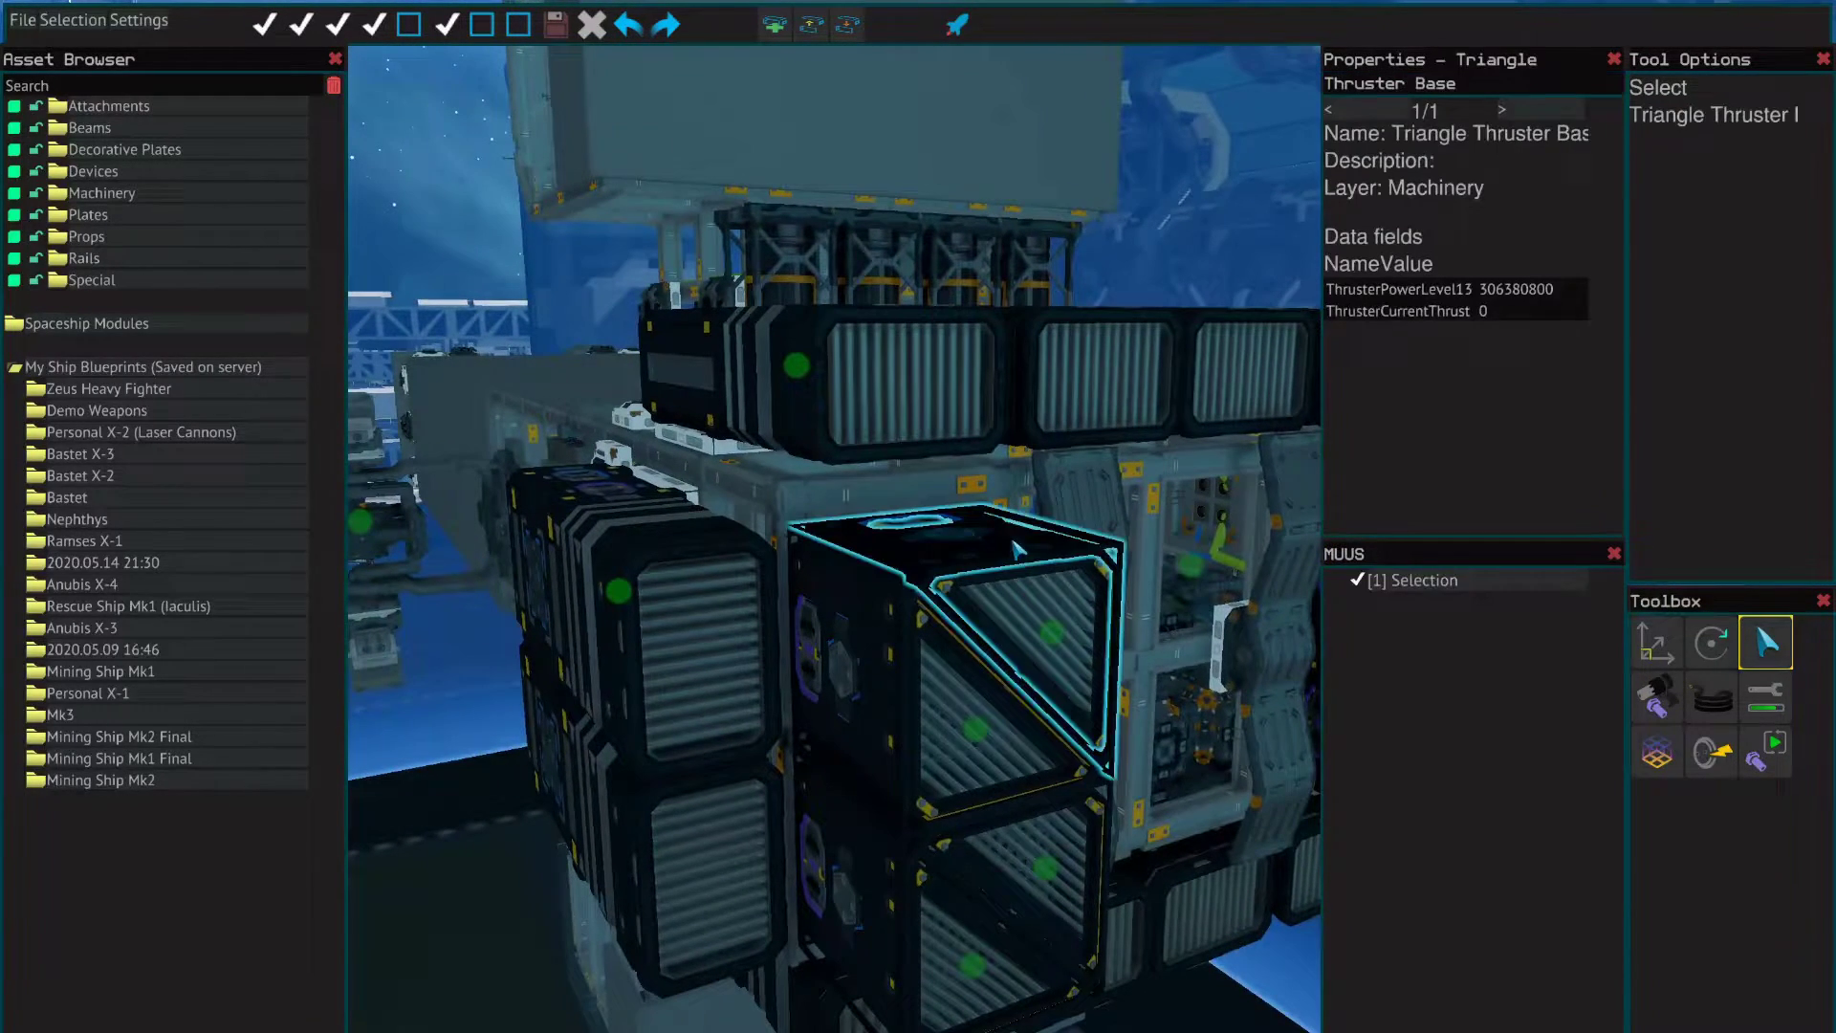
click(892, 691)
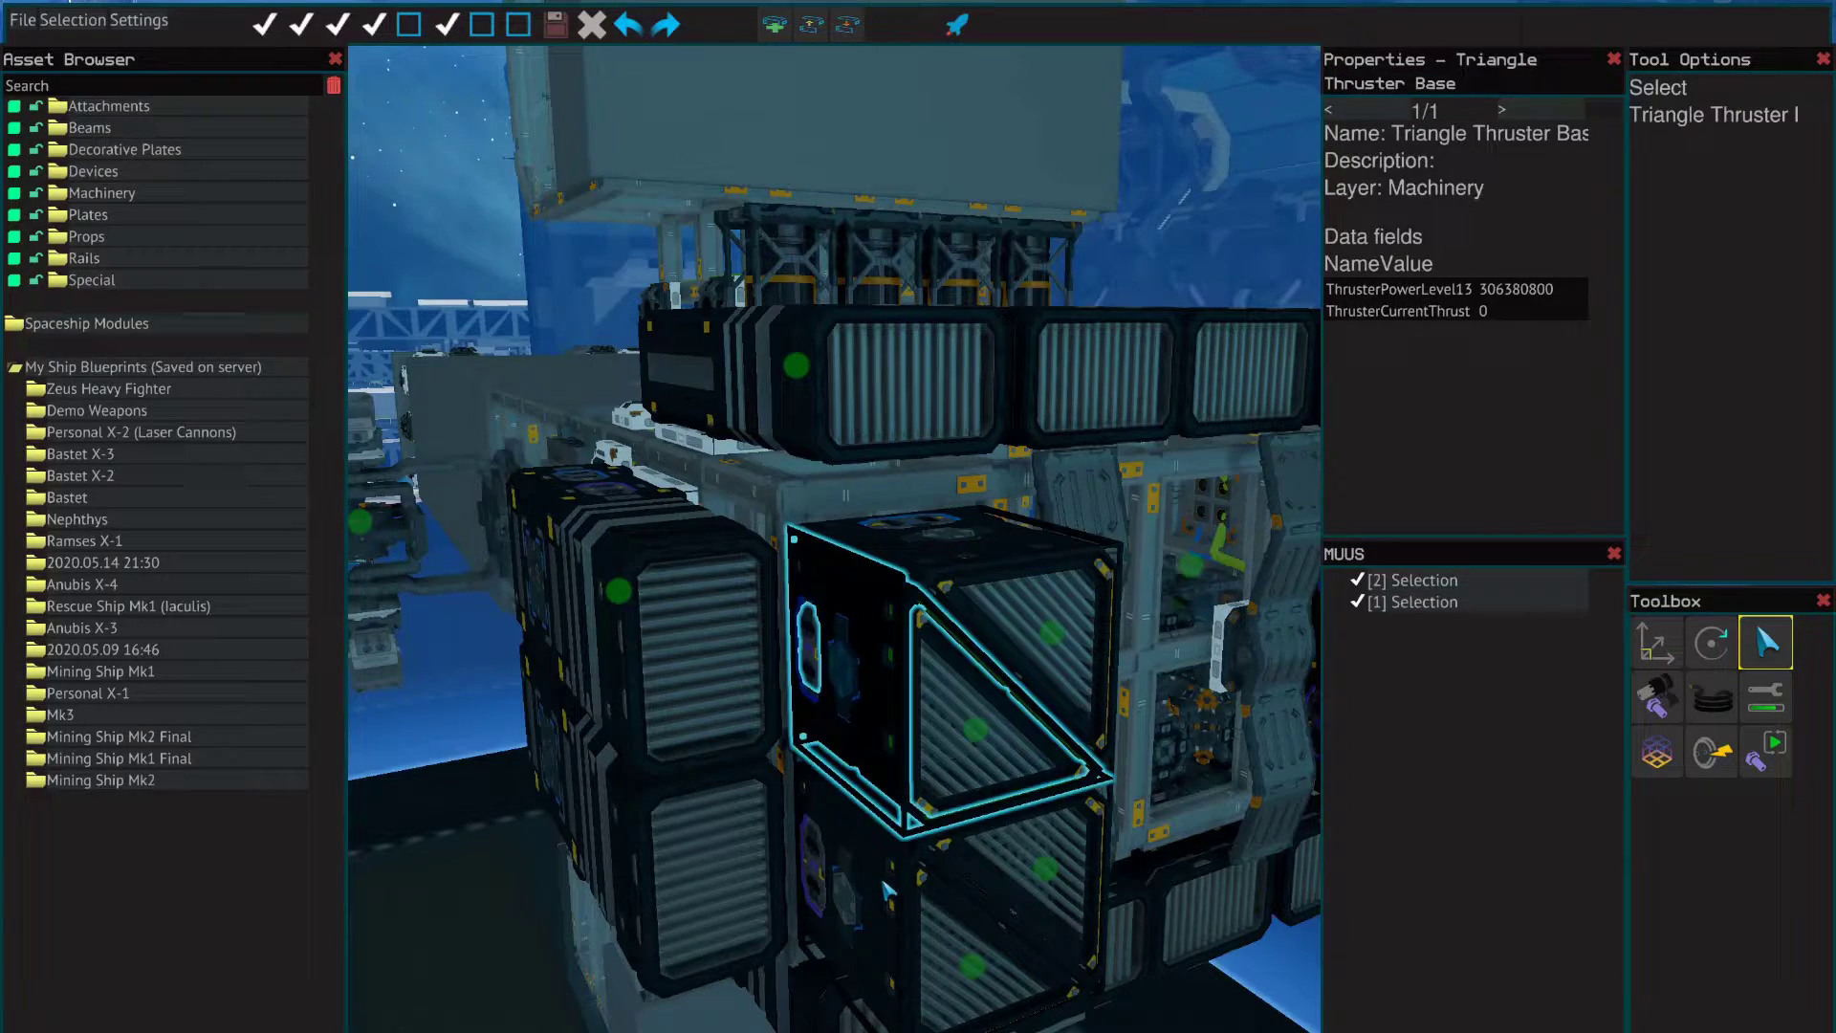
click(884, 884)
Step: Compare the ThrusterPowerLevel fields of the triangle thrusters on the far side of the large ship's rear, then clear the selection
key(d)
click(1127, 586)
click(1131, 593)
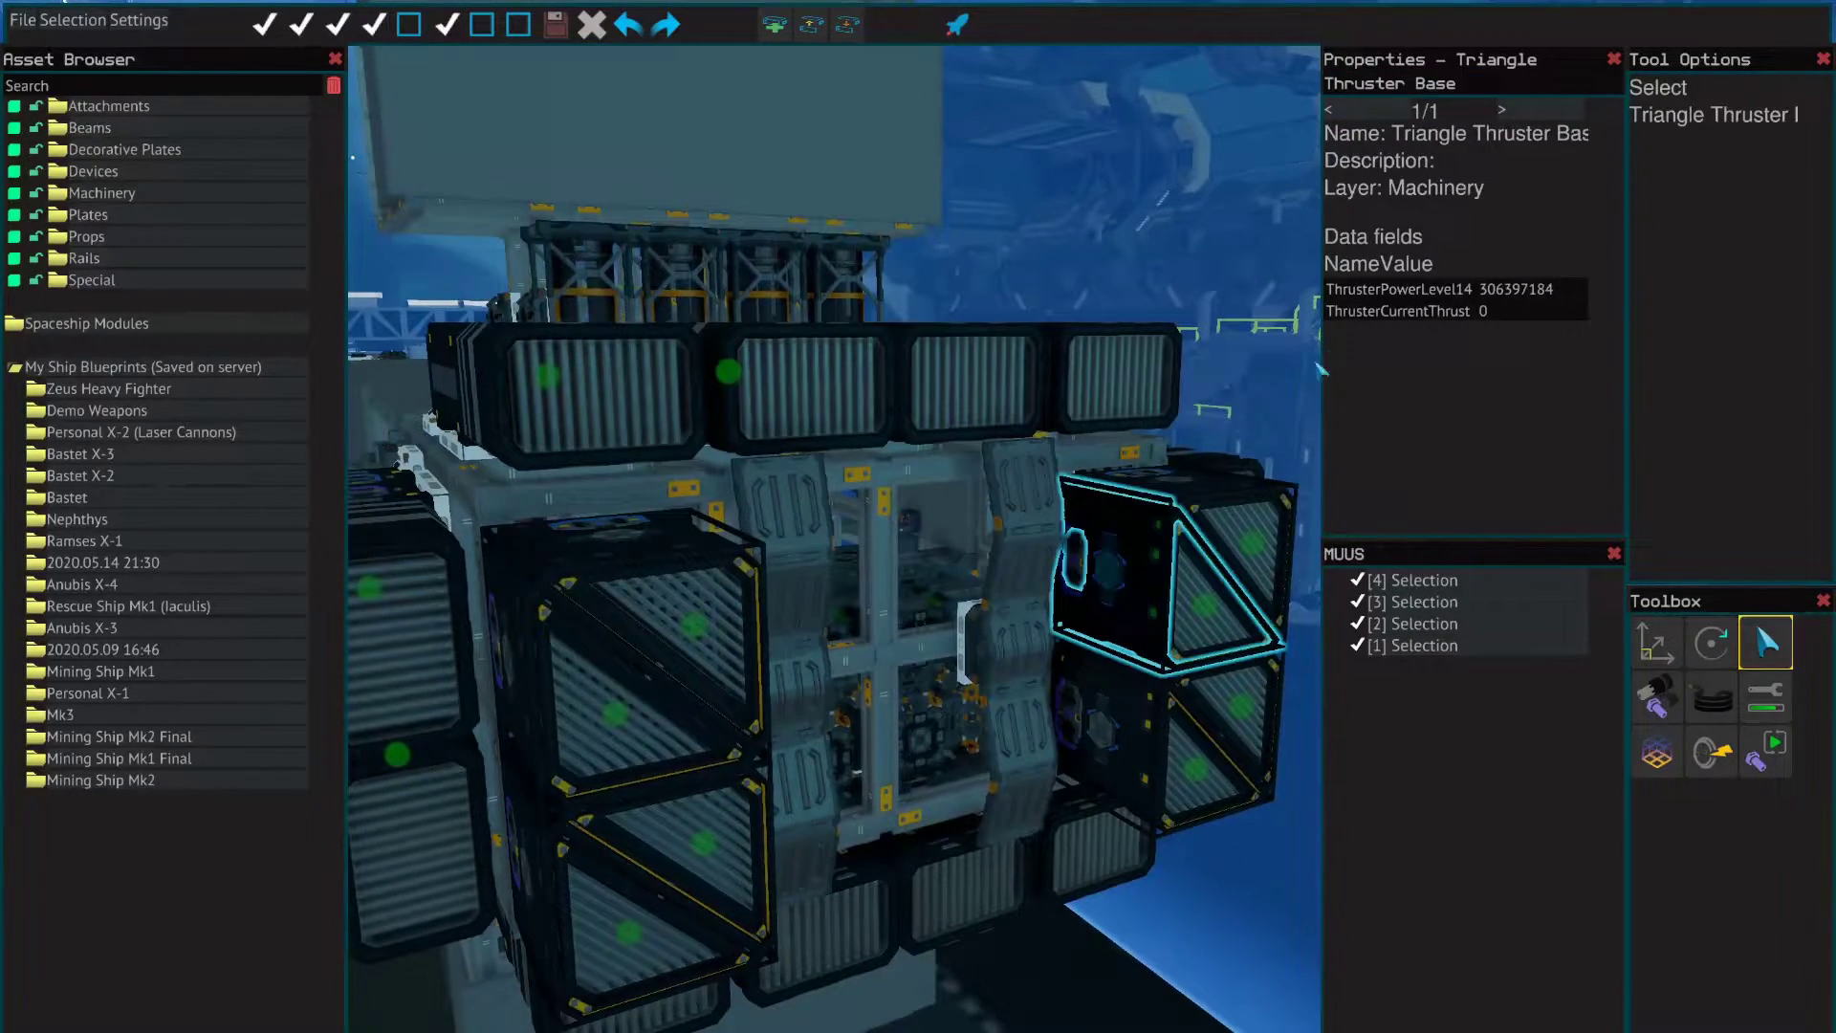
click(1145, 777)
key(s)
key(a)
click(1129, 973)
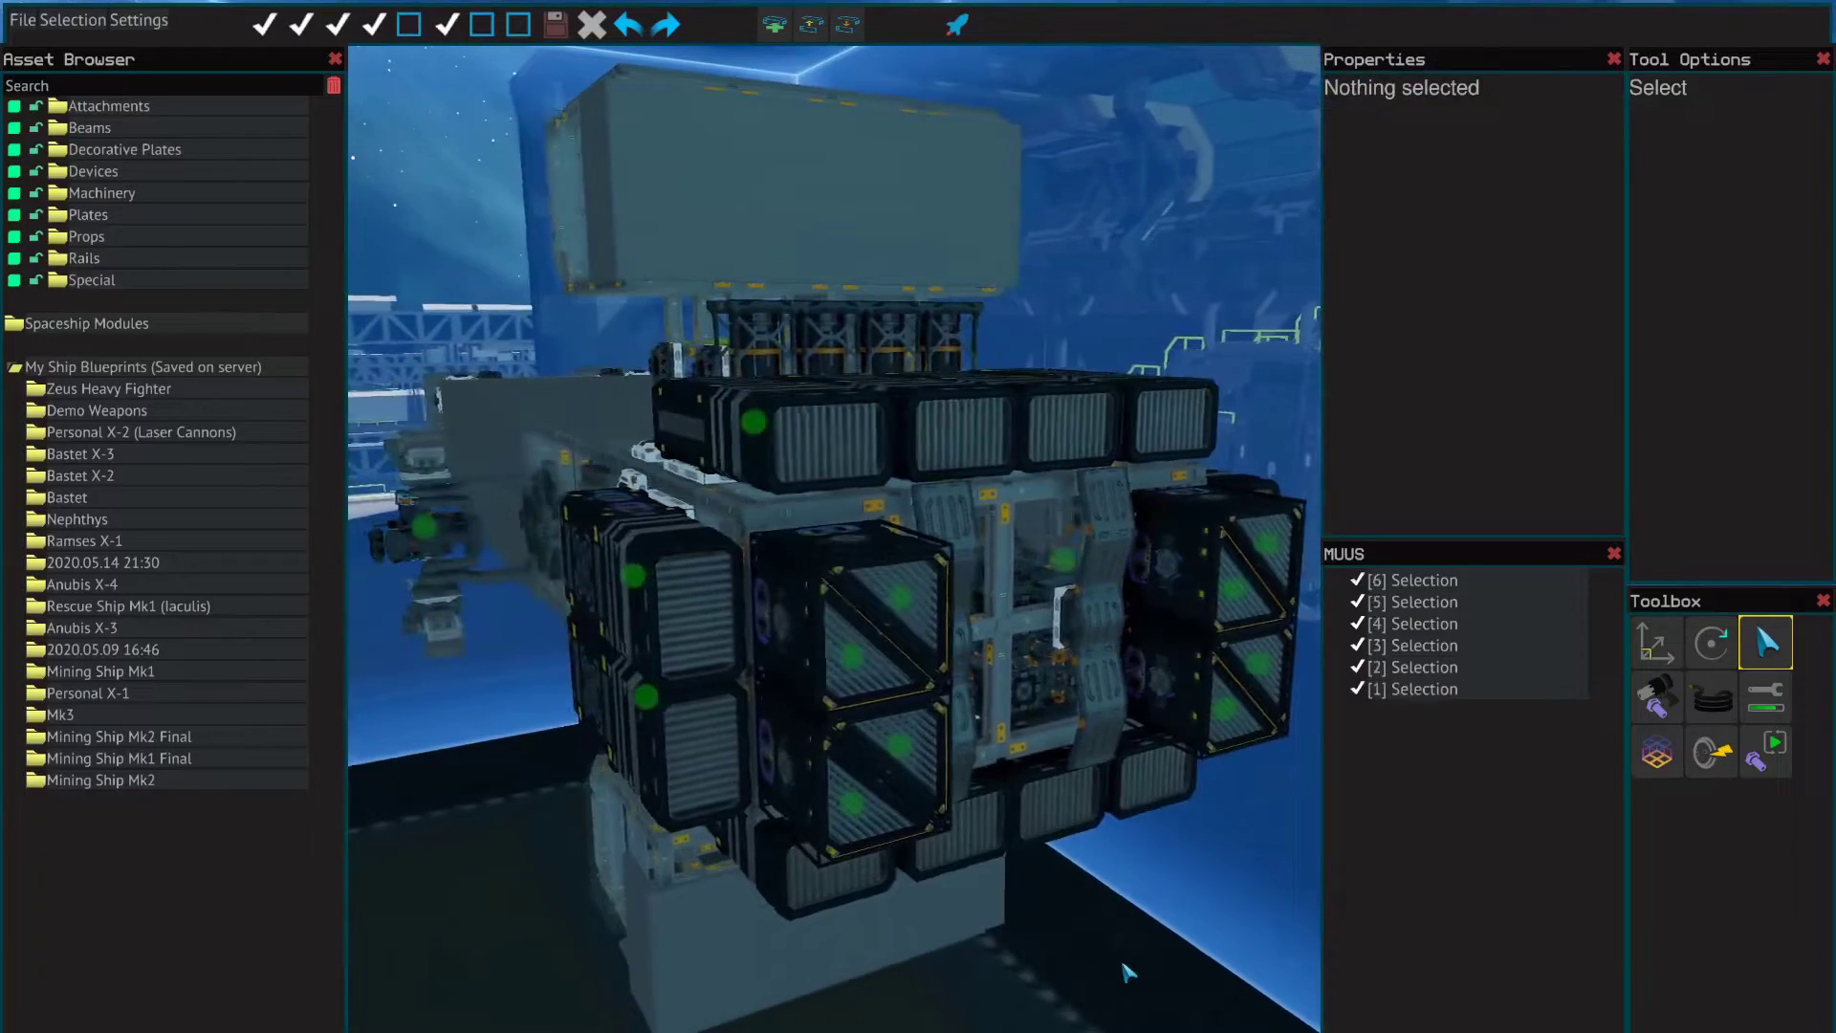
Step: View how the box and triangle thruster groups are arranged around the large ship's rear
key(w)
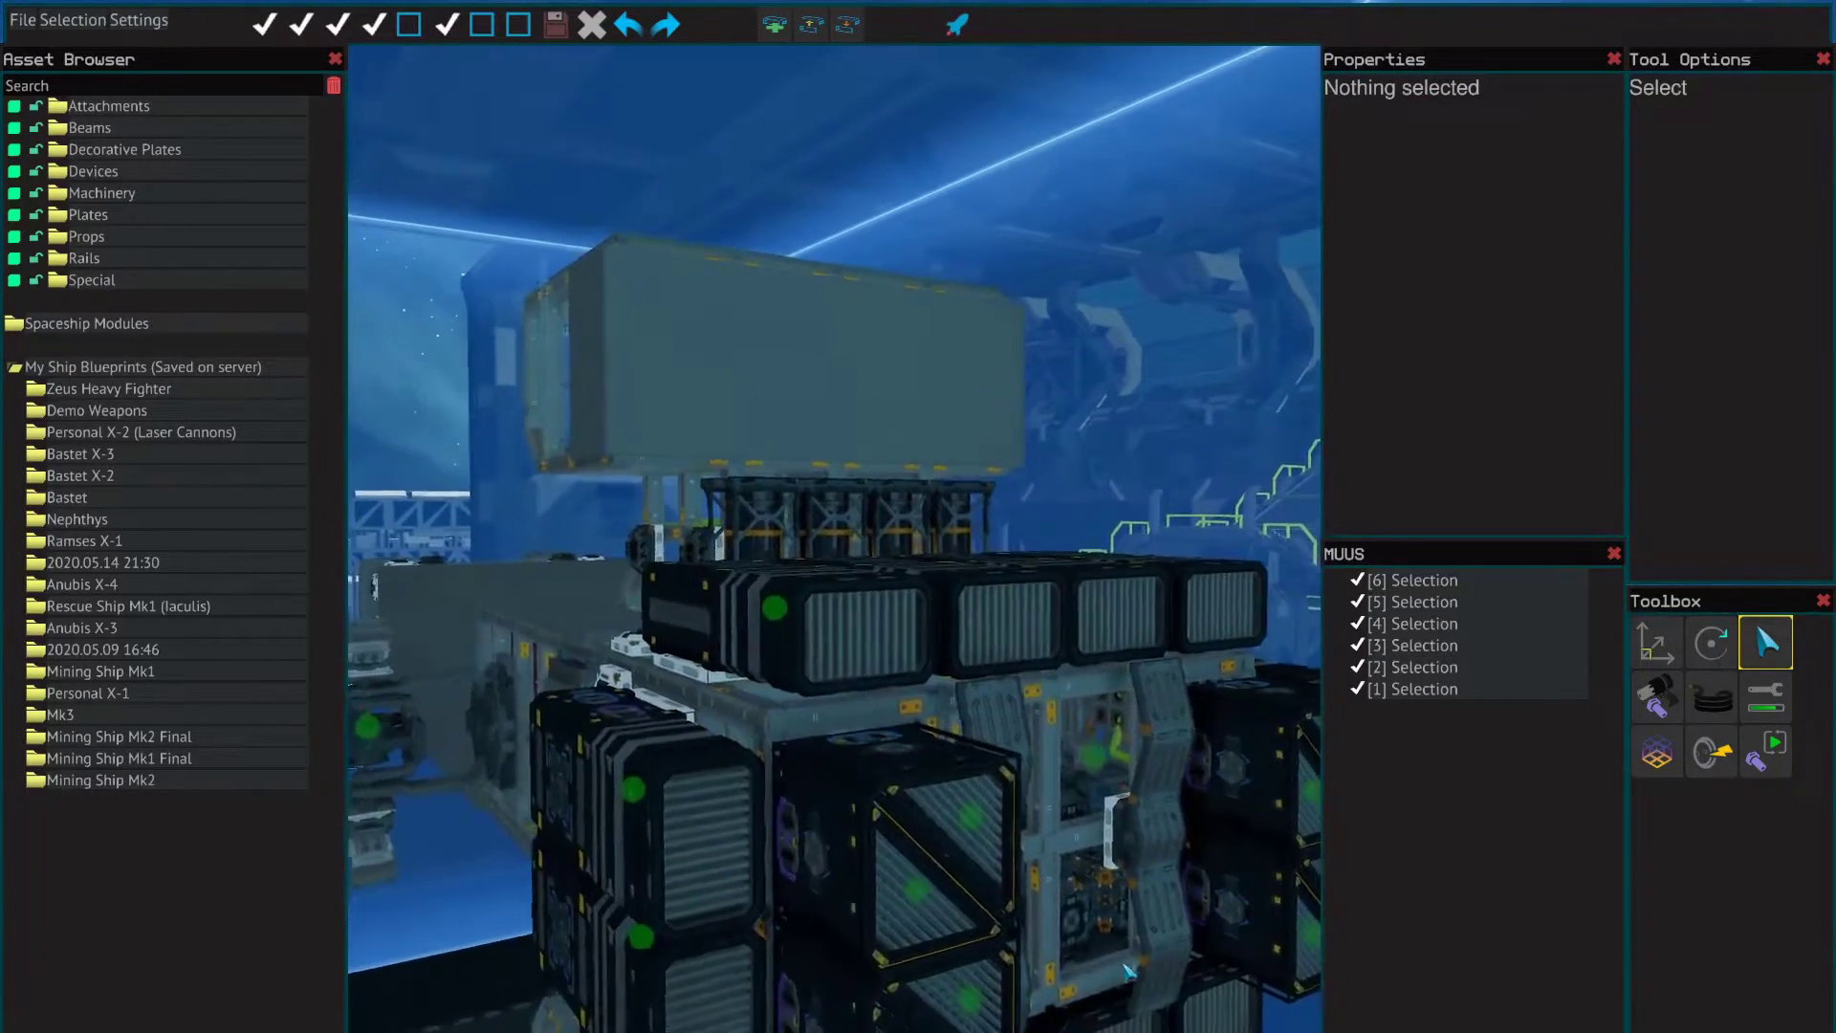
key(d)
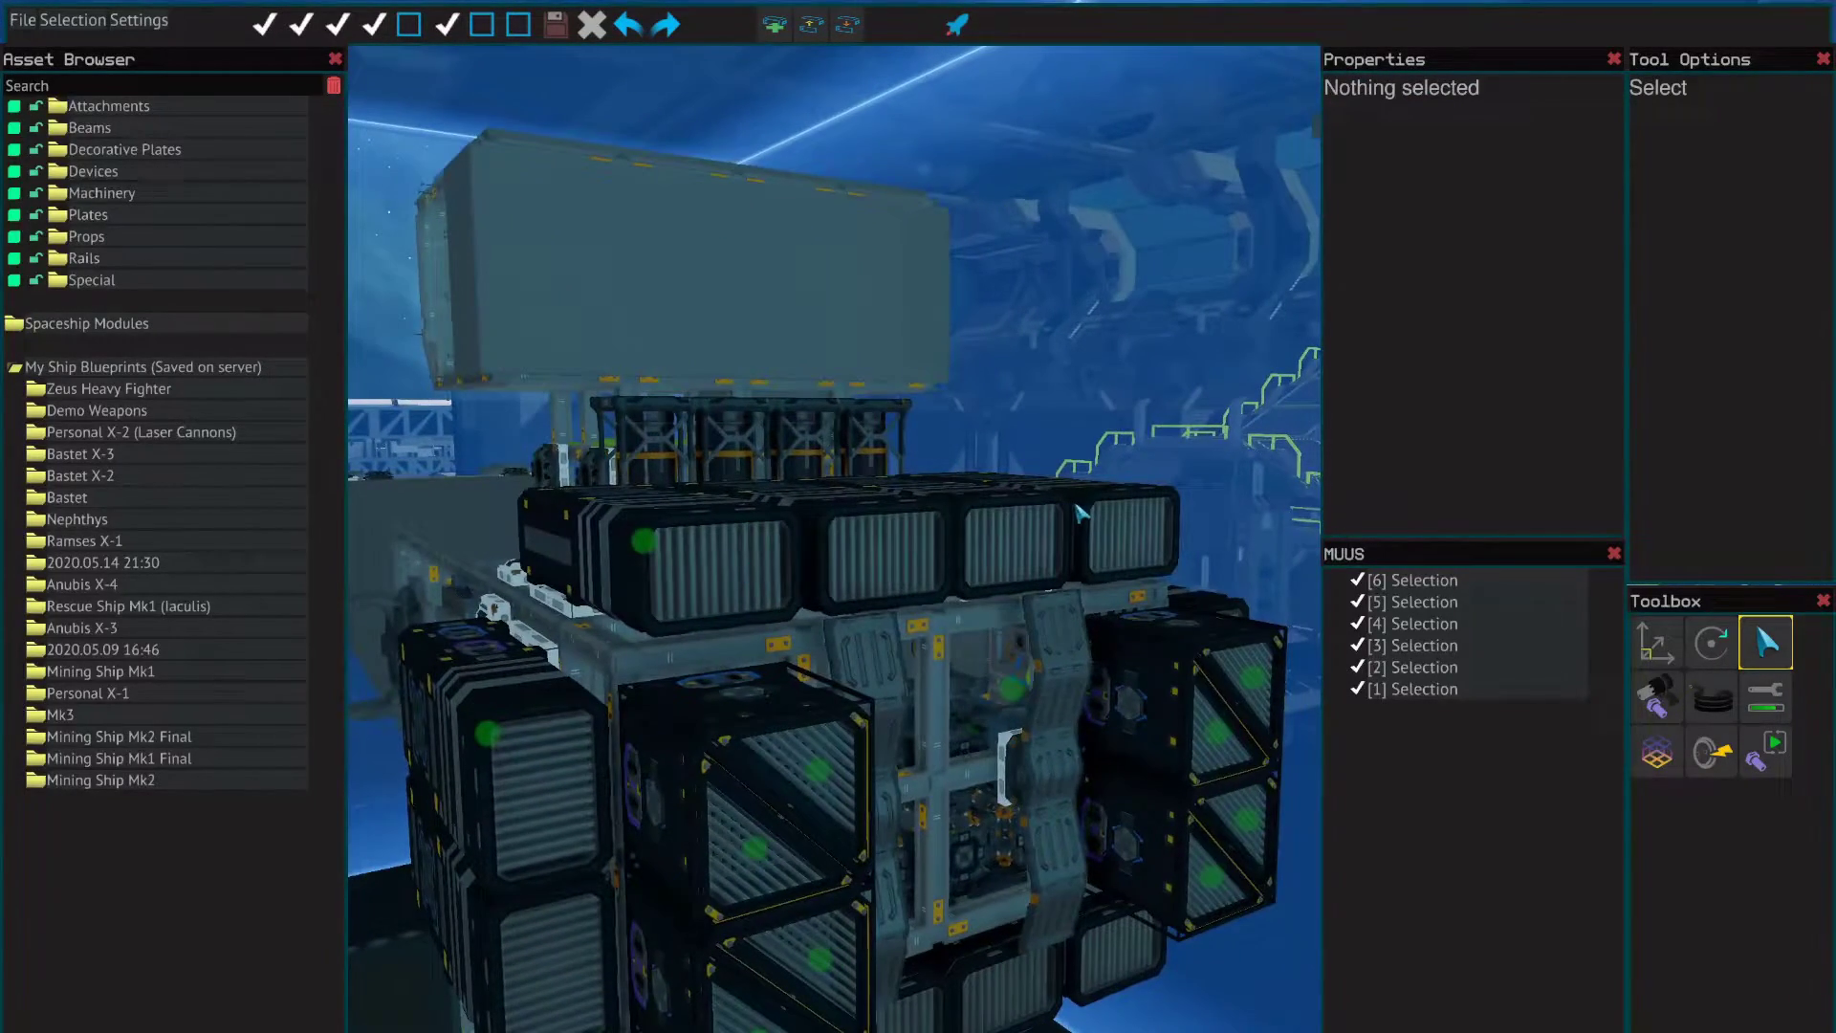
key(d)
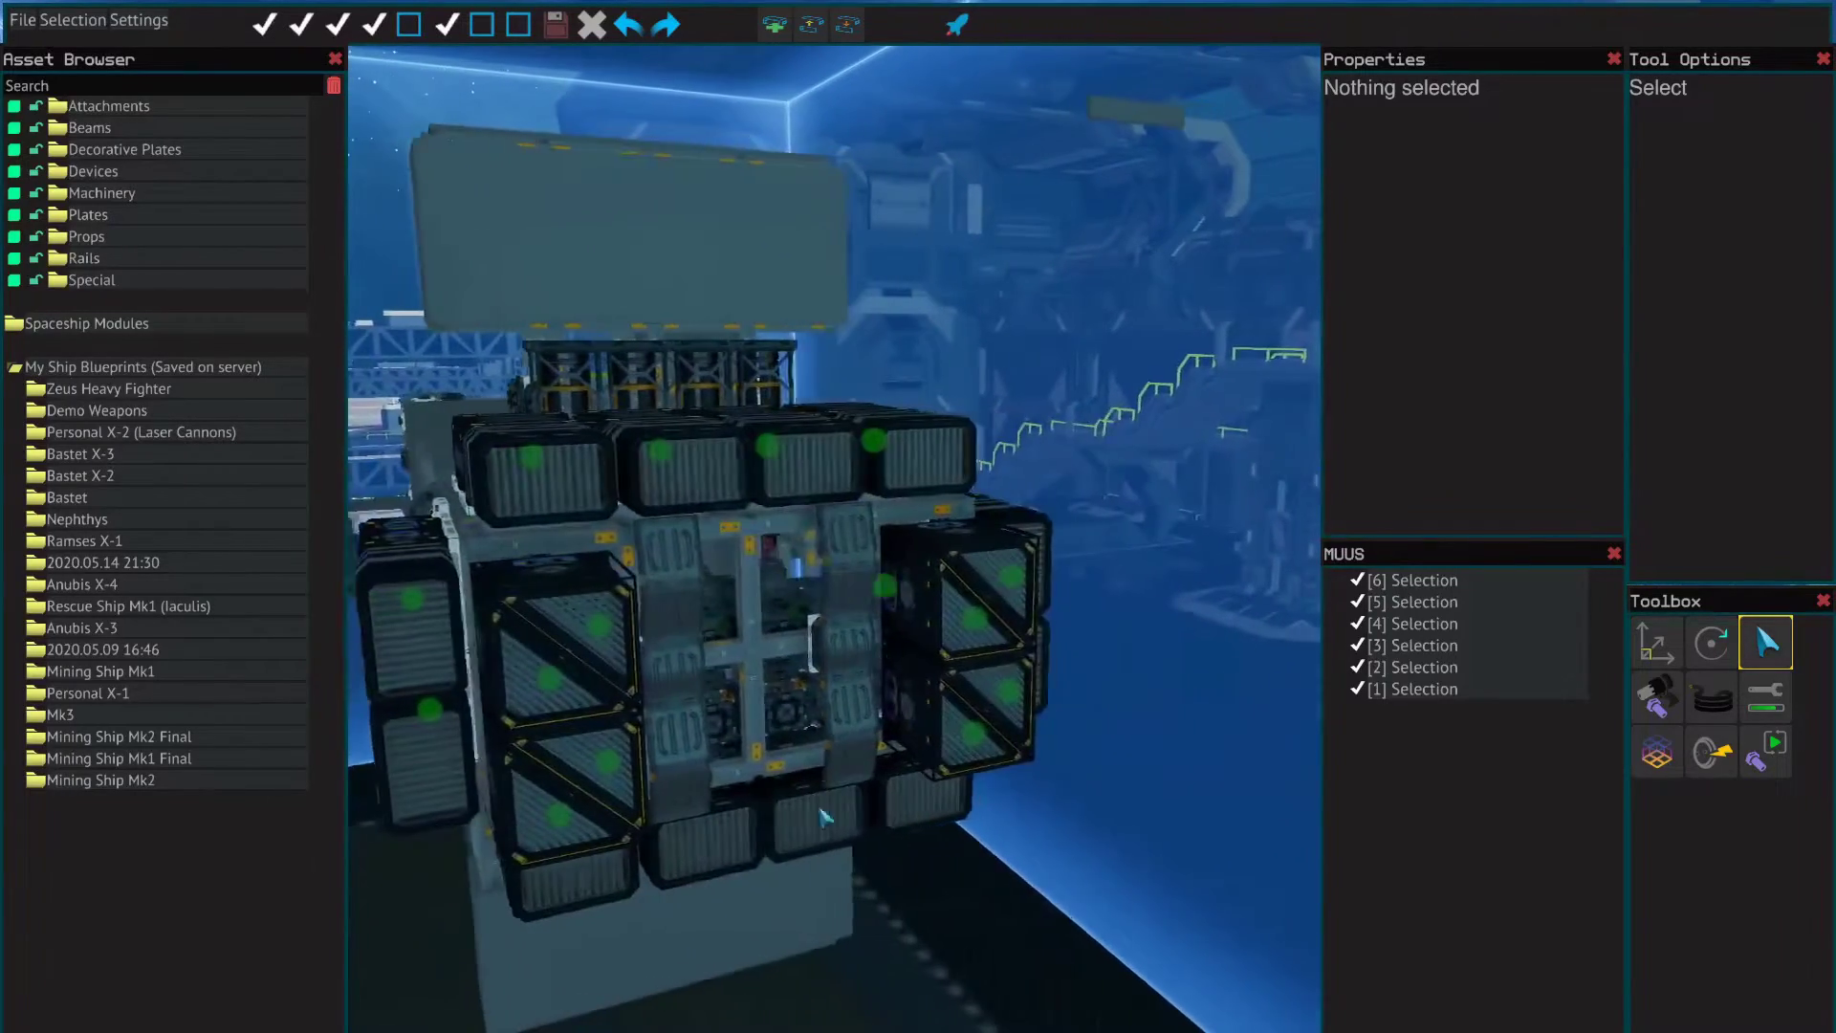
key(s)
key(a)
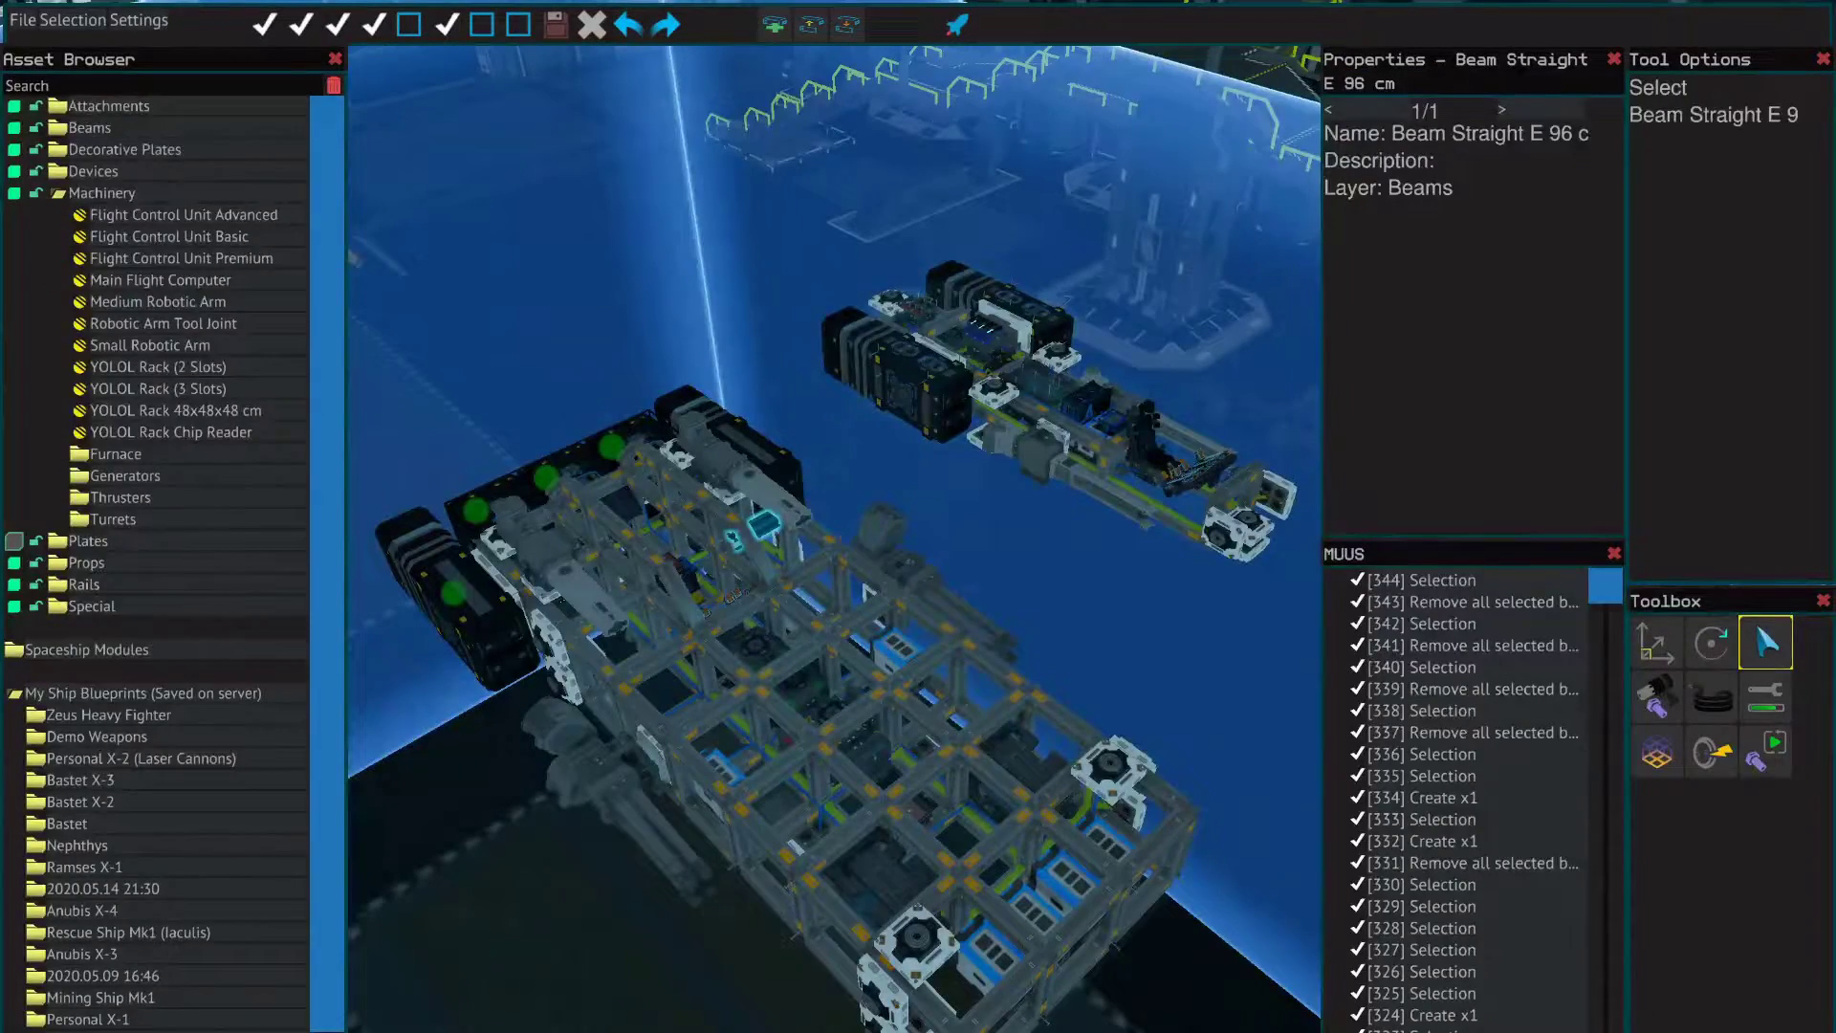
Step: View the open-frame ship with hidden plates and the smaller ship beside it from several sides
key(d)
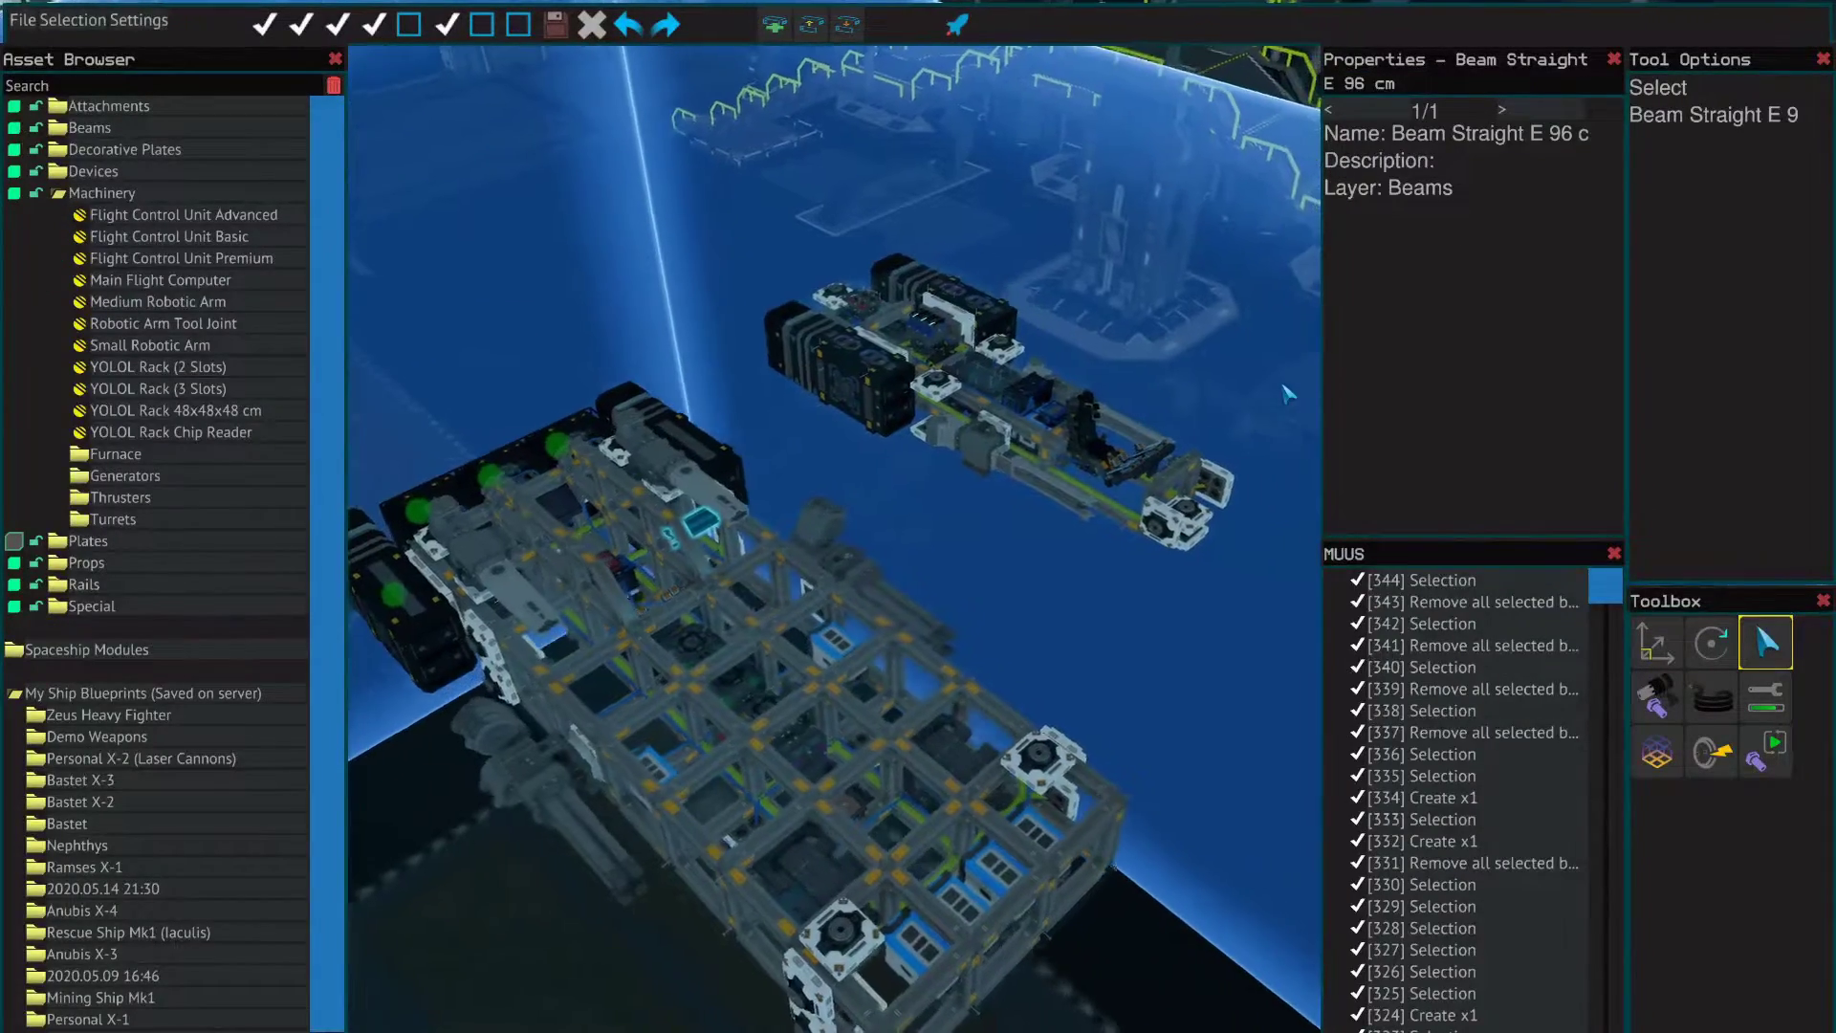
key(d)
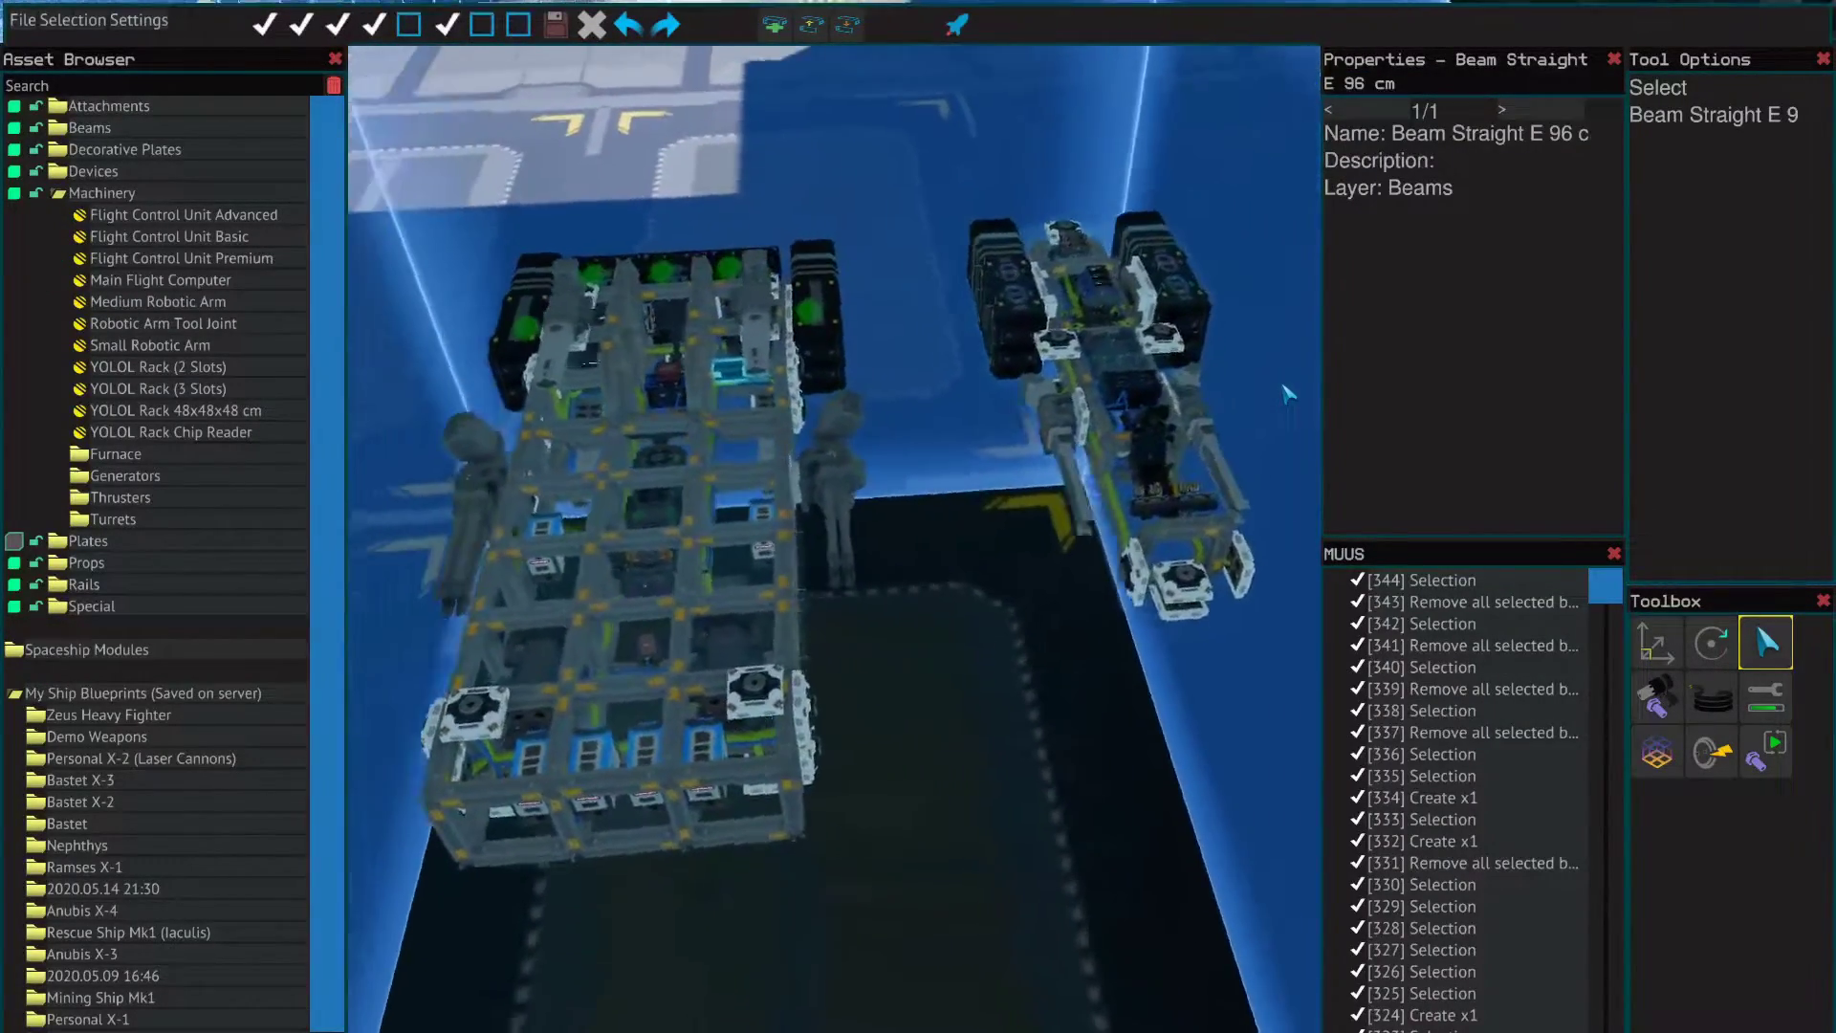
key(d)
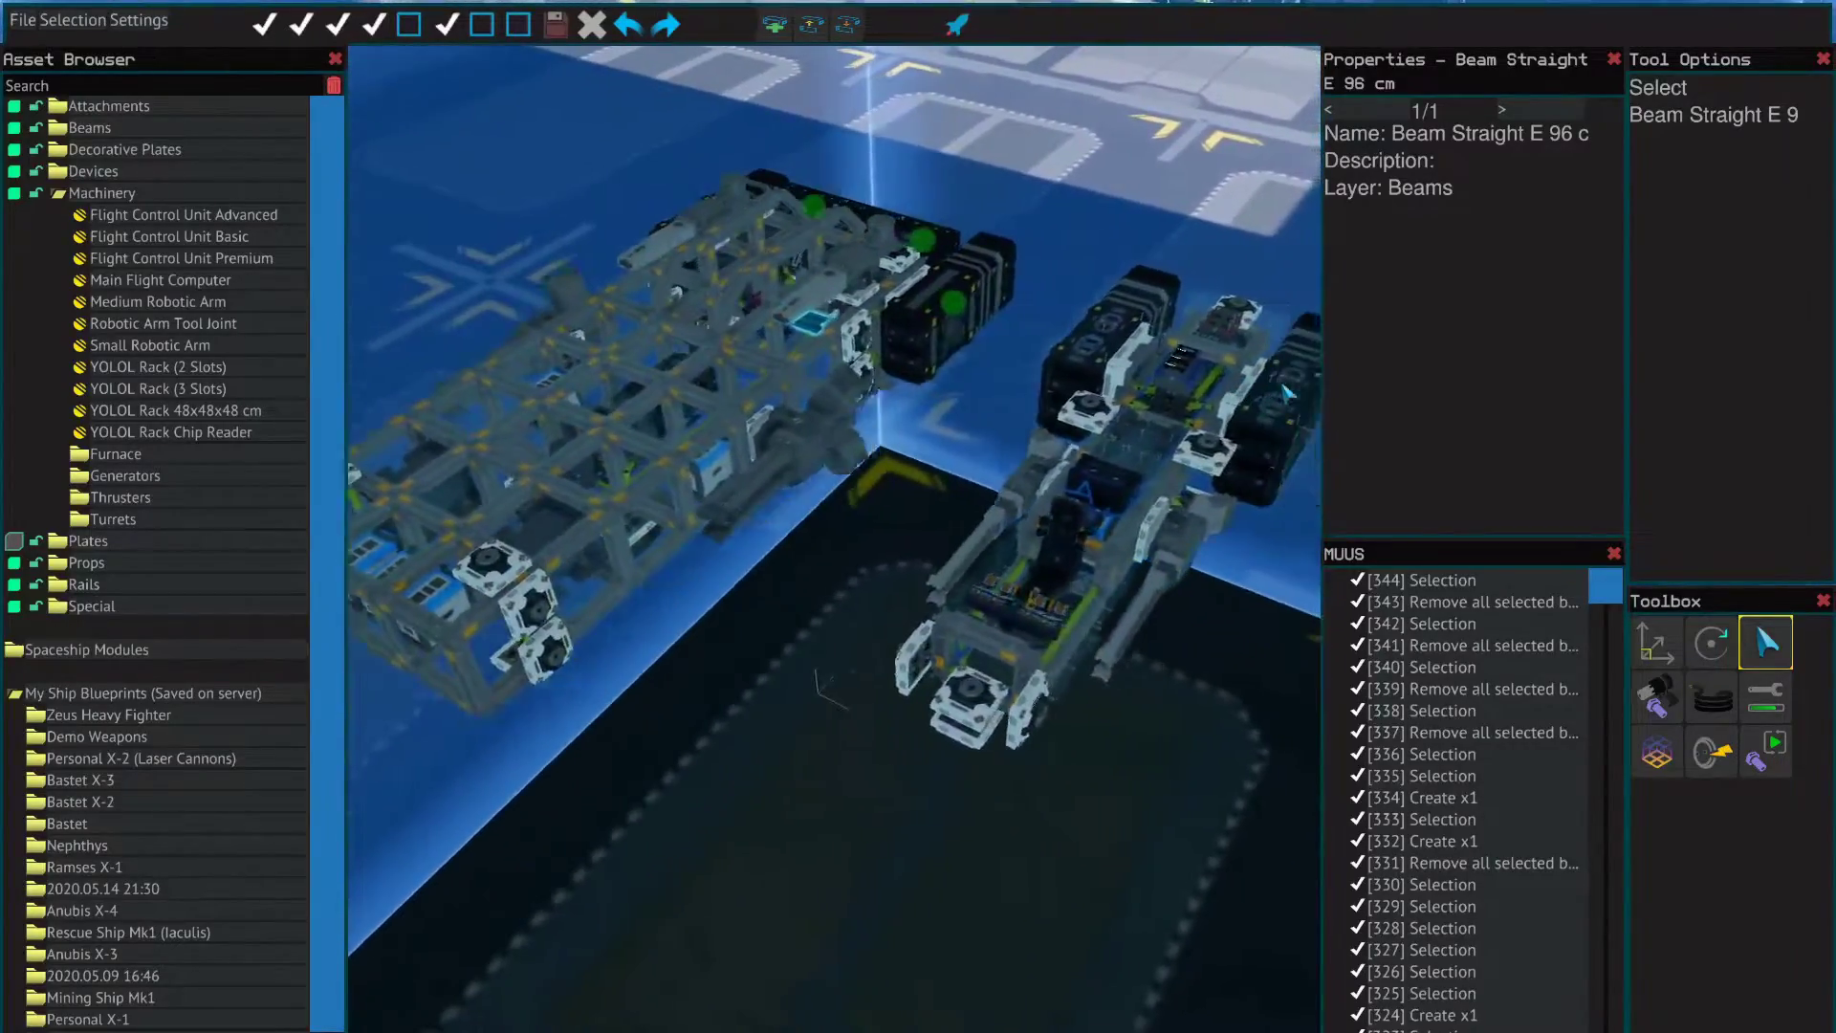
key(d)
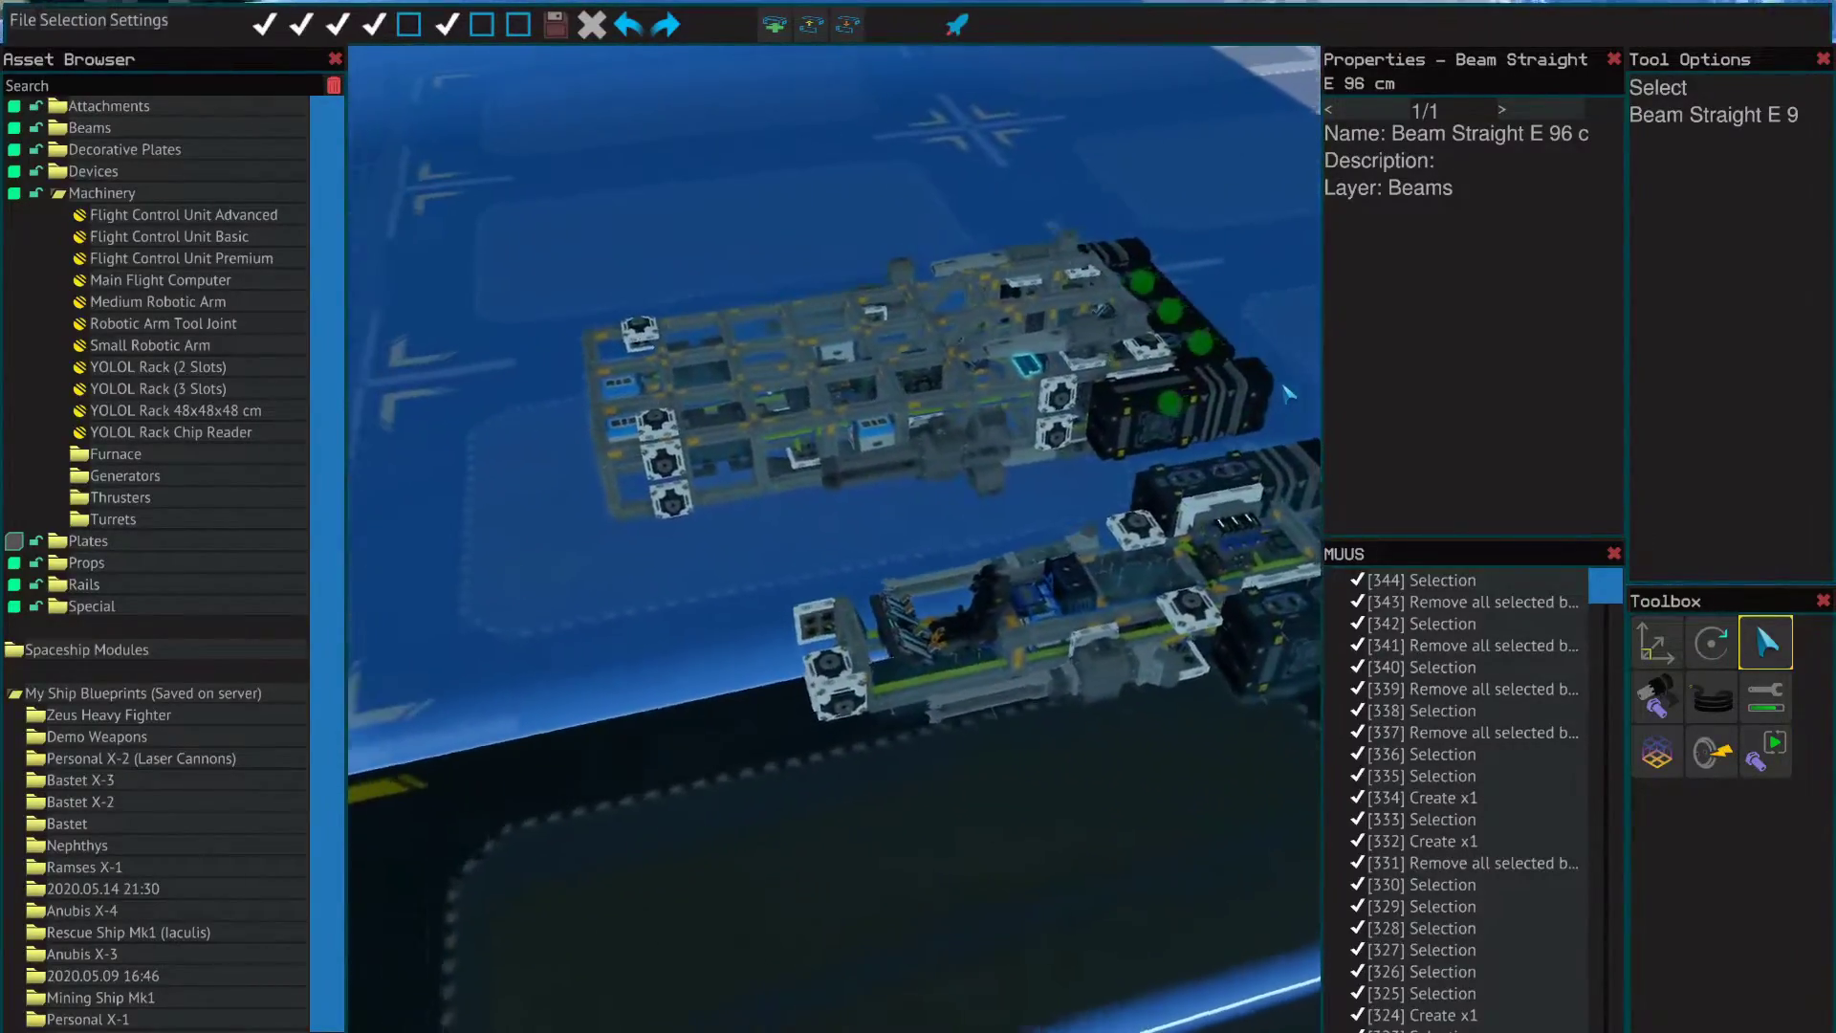
key(d)
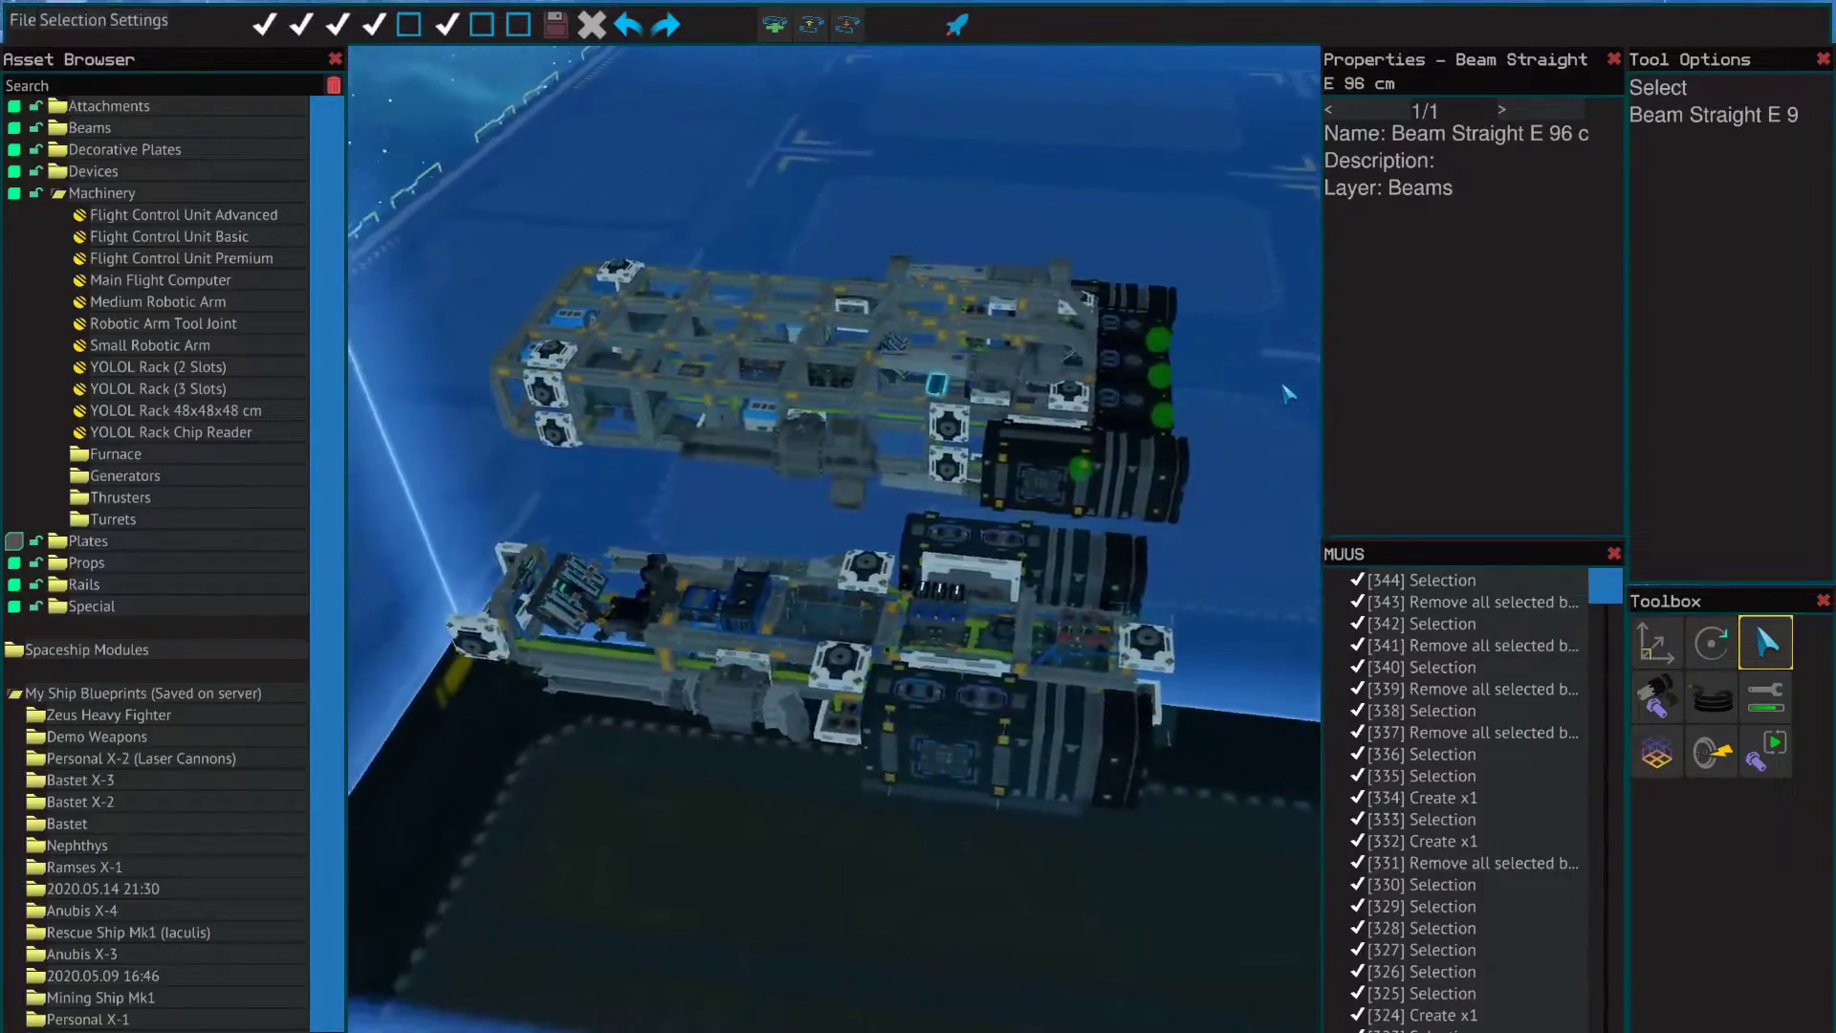
Step: View the open-frame ship and the smaller ship from their rear and front, then clear the beam selection
key(a)
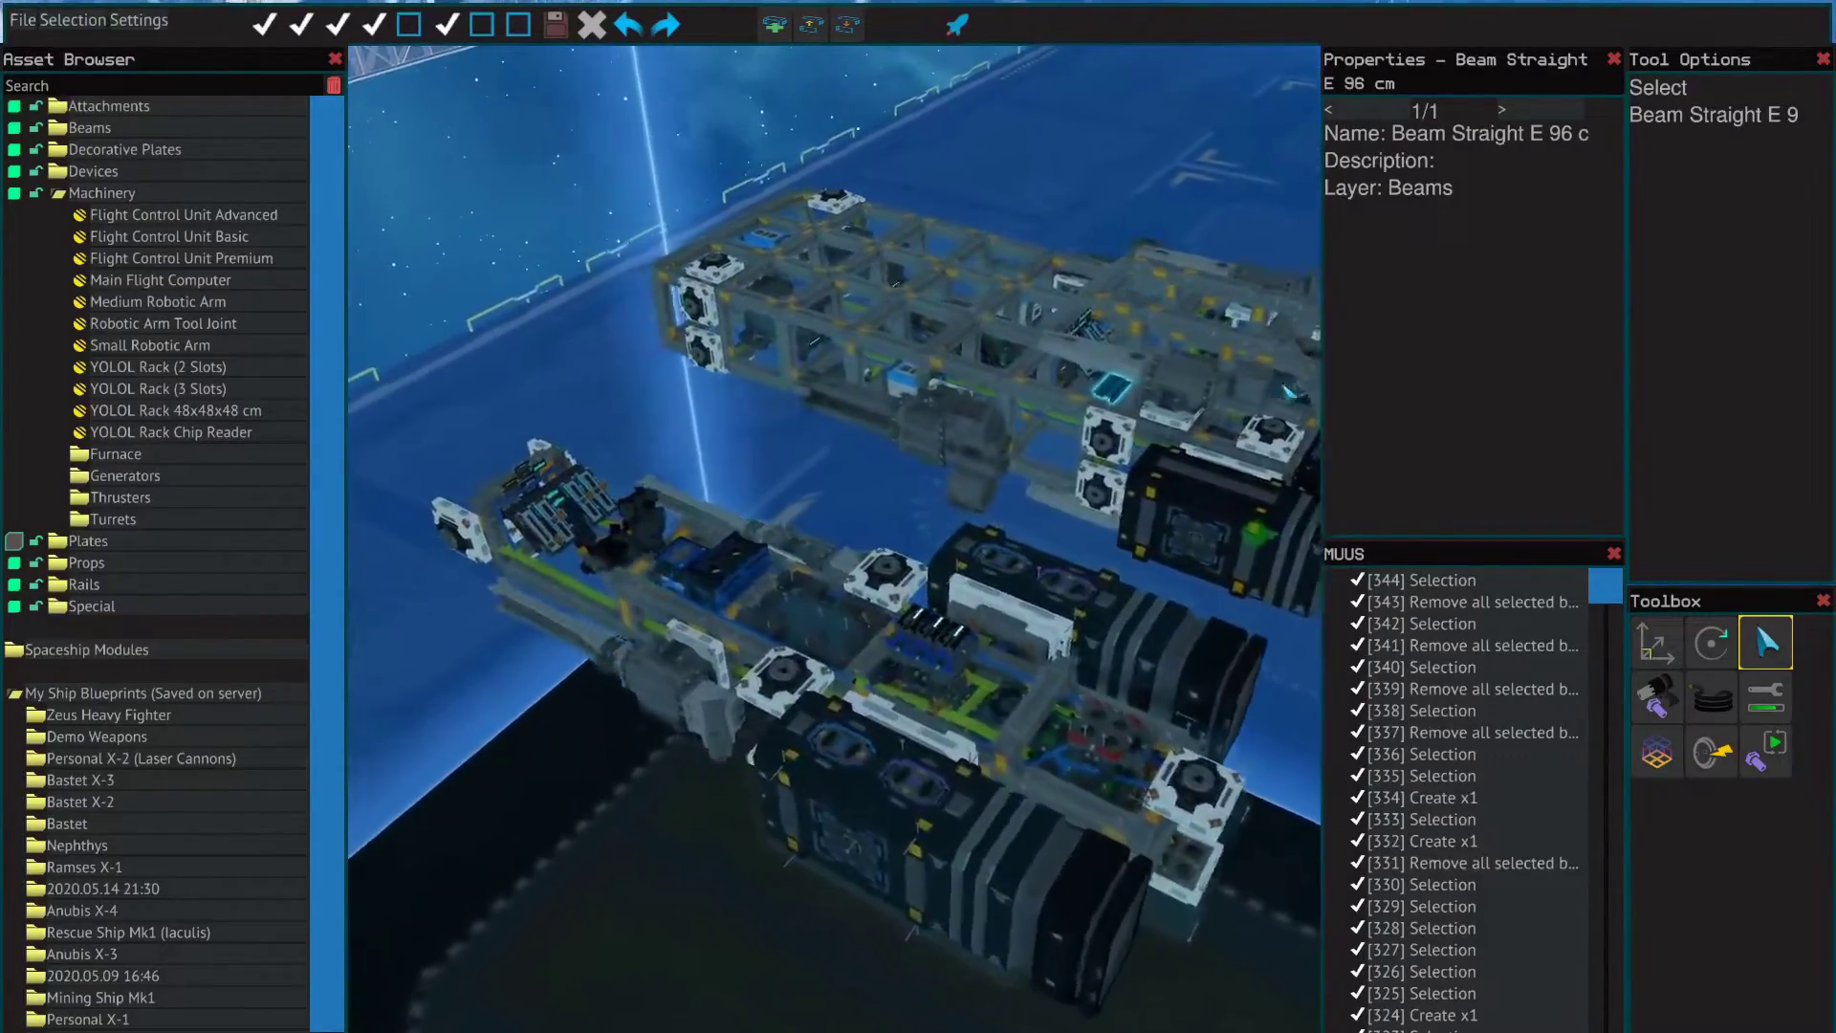
key(a)
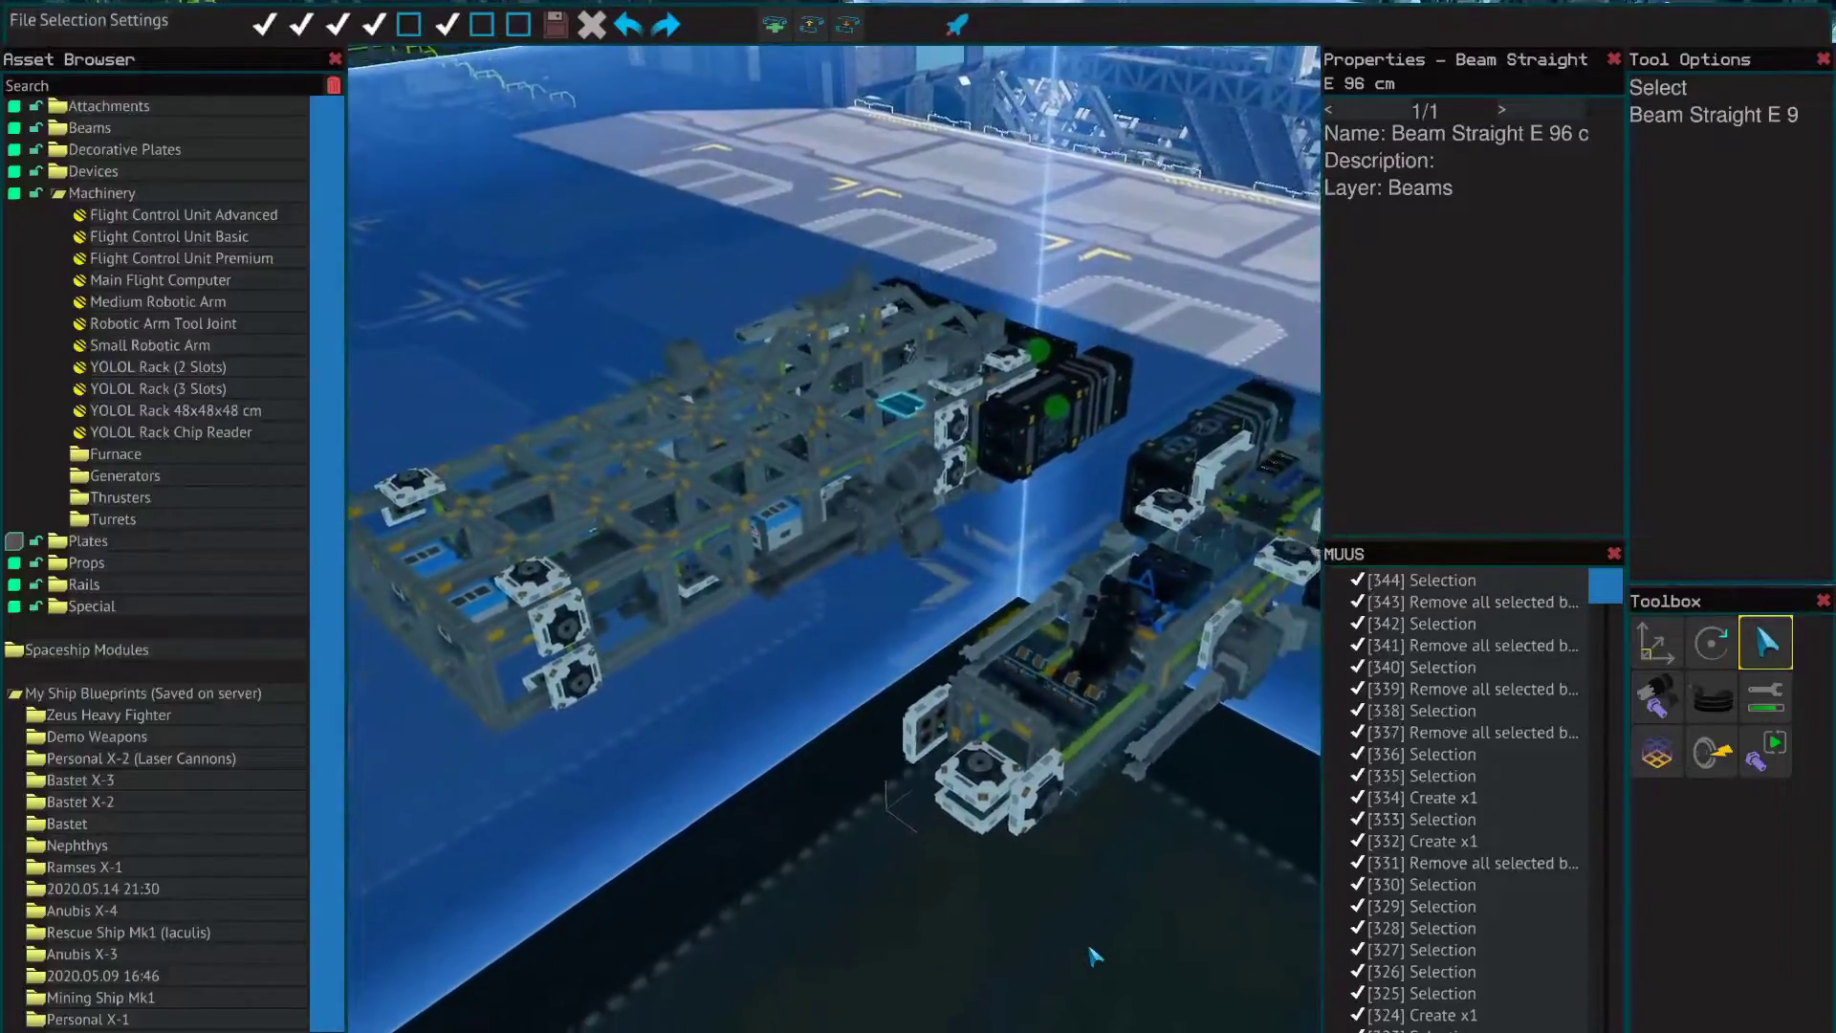
click(1095, 956)
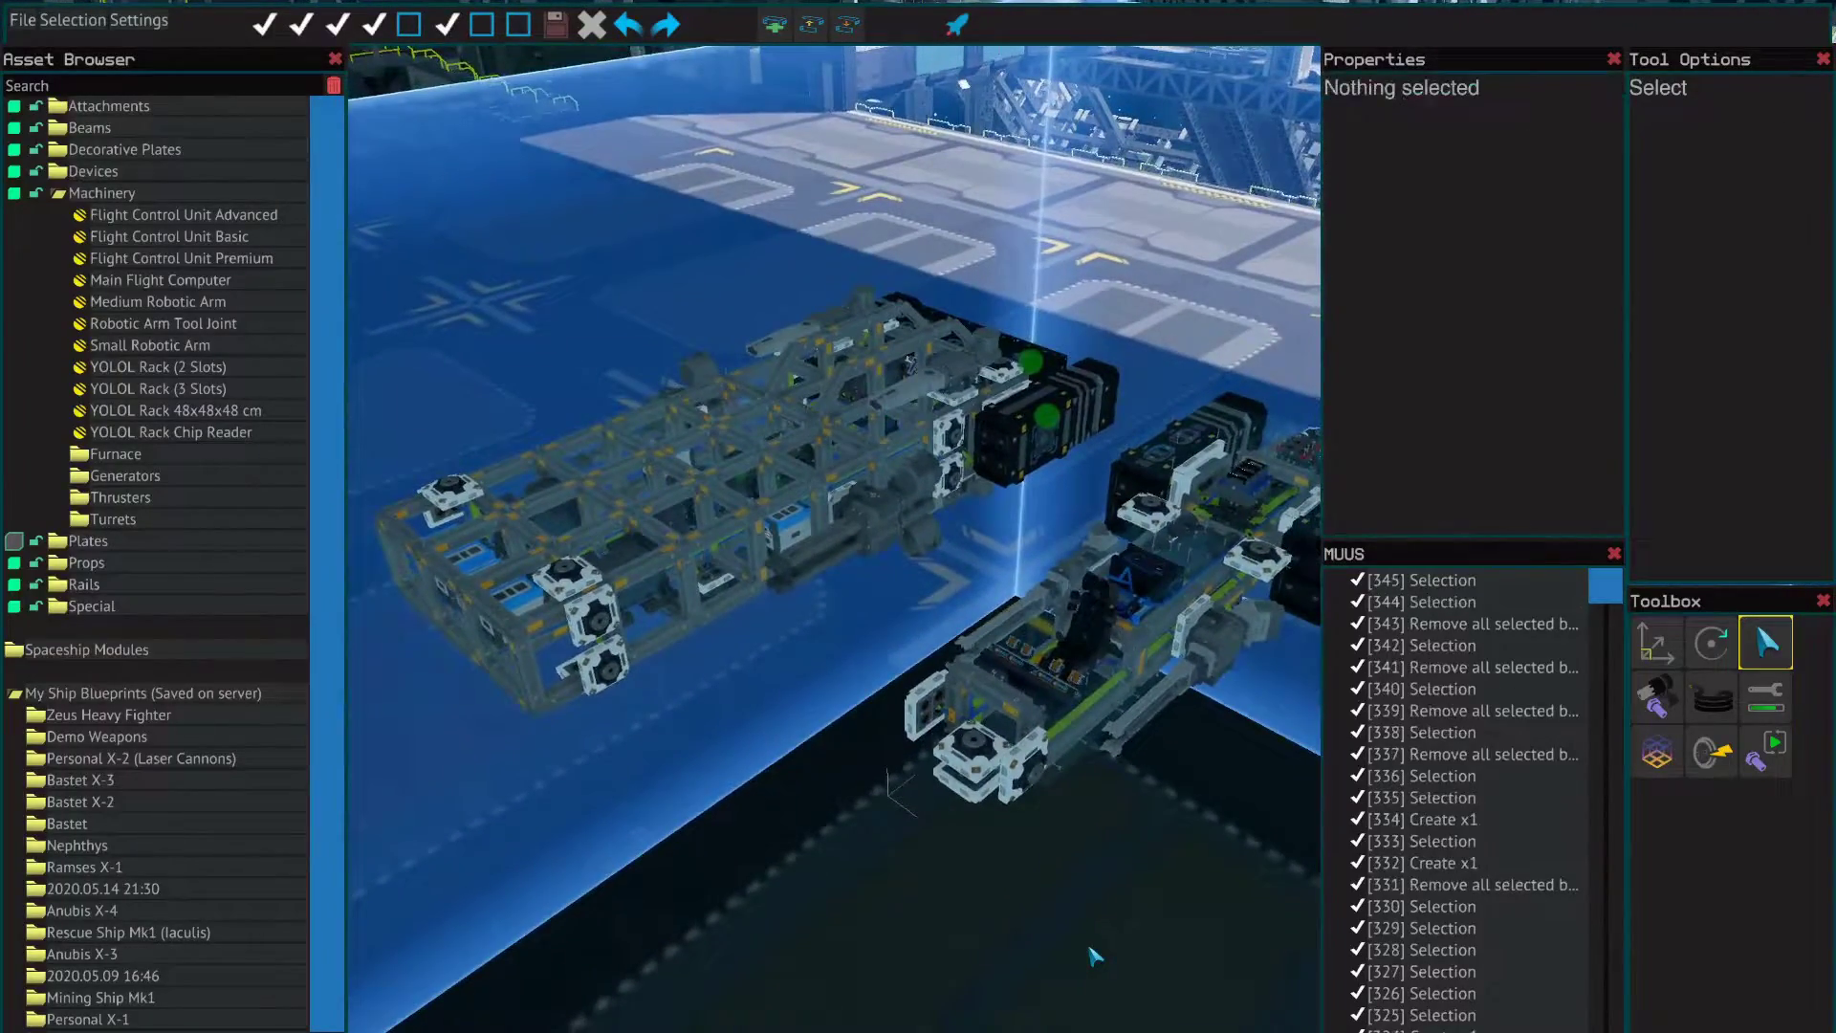
Step: Activate the Cable tool and examine the connection points on the open-frame ship's front thrusters and machinery
key(w)
key(a)
click(1712, 697)
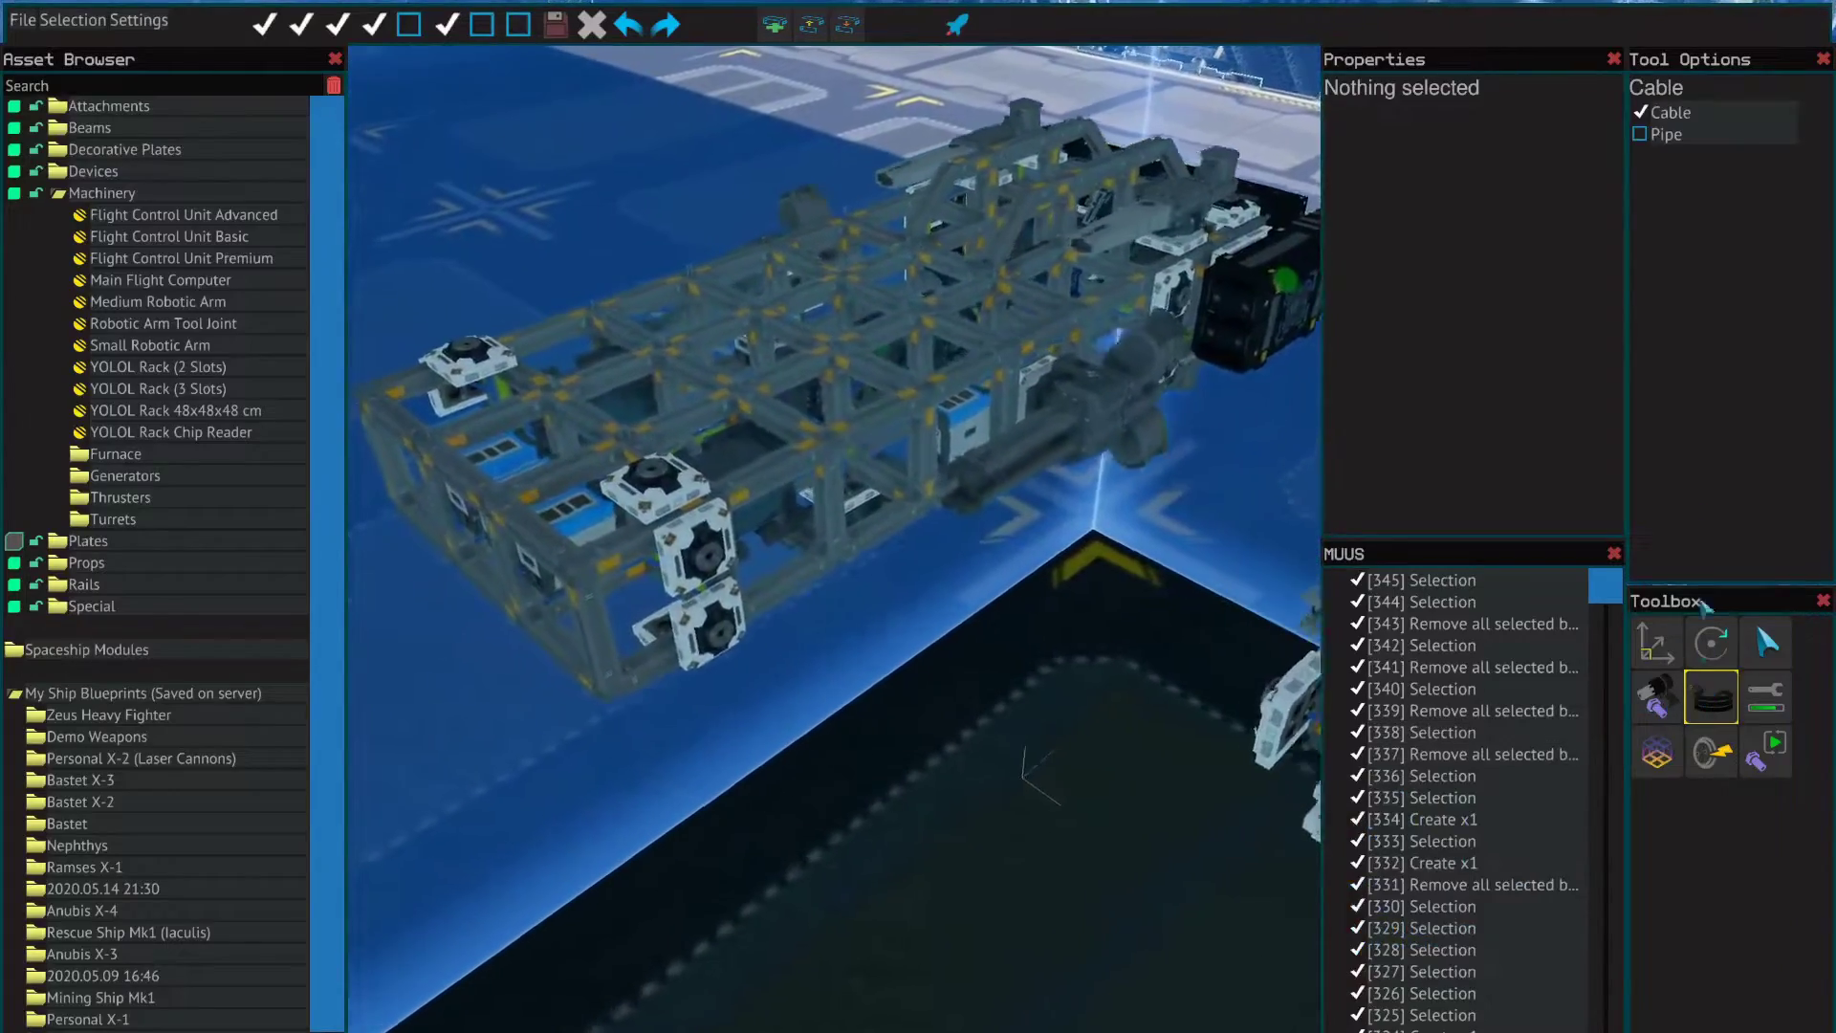
key(w)
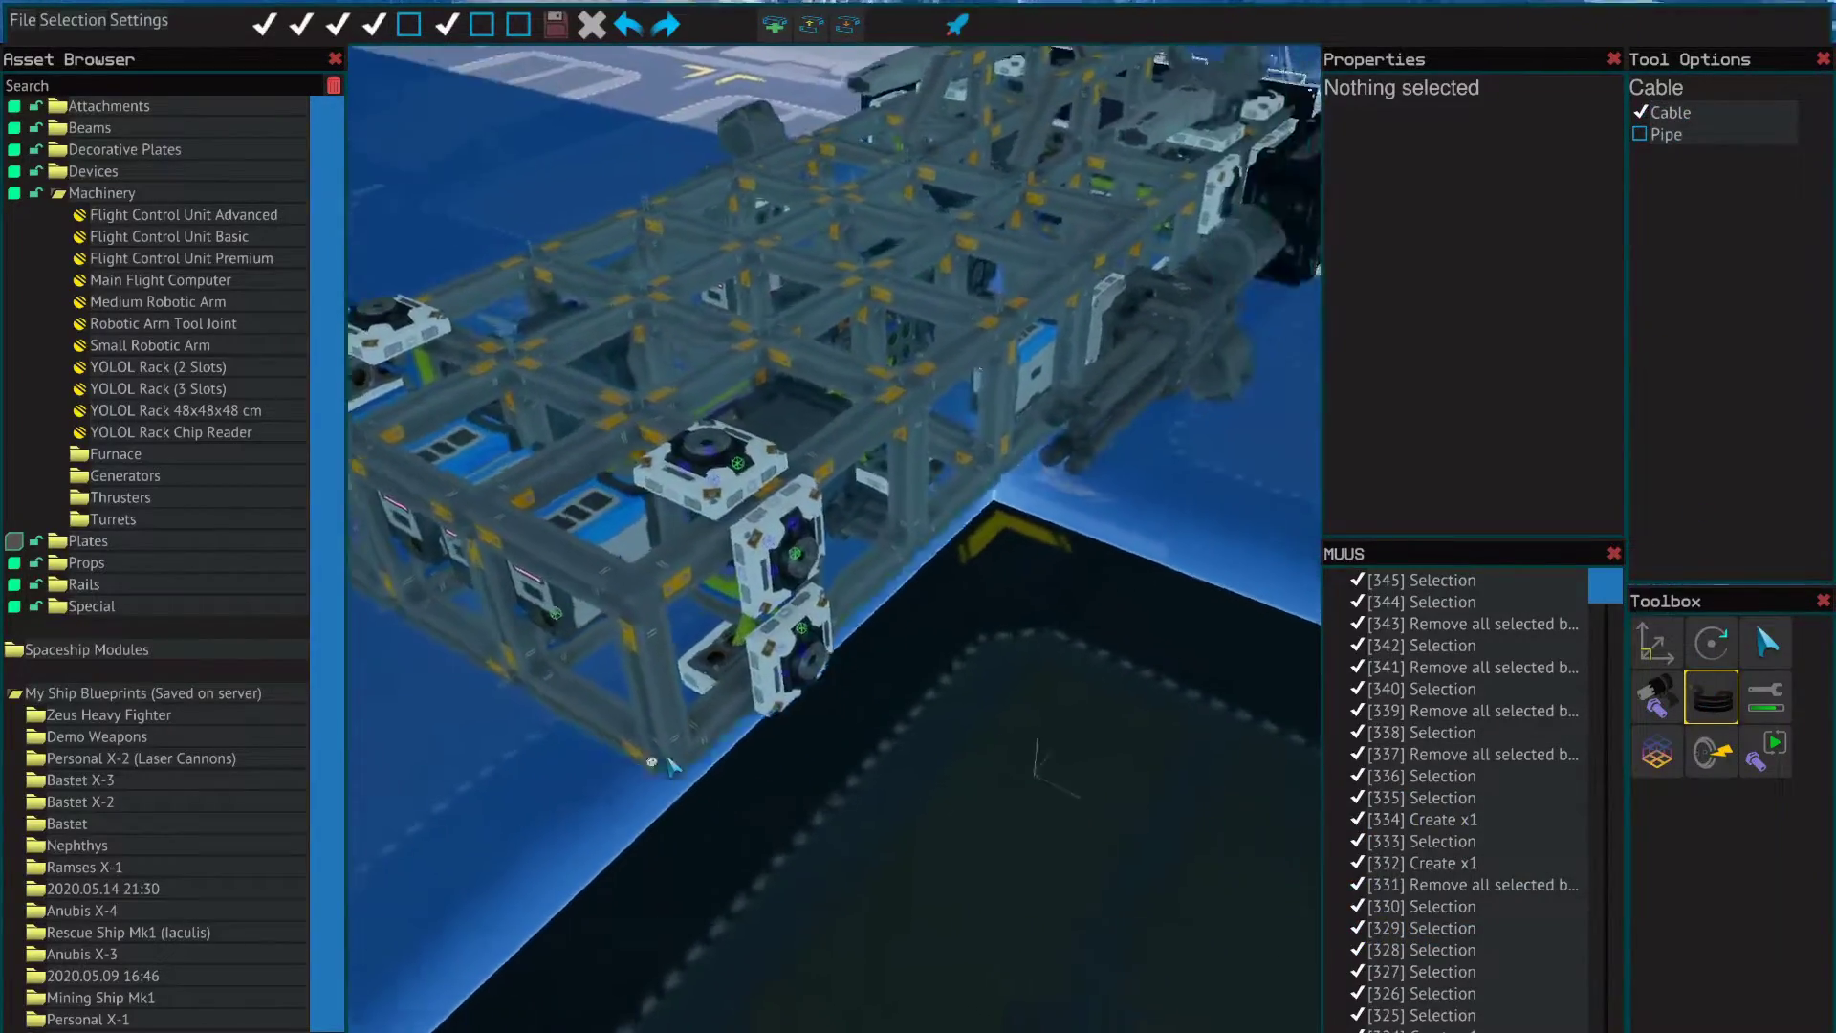
key(a)
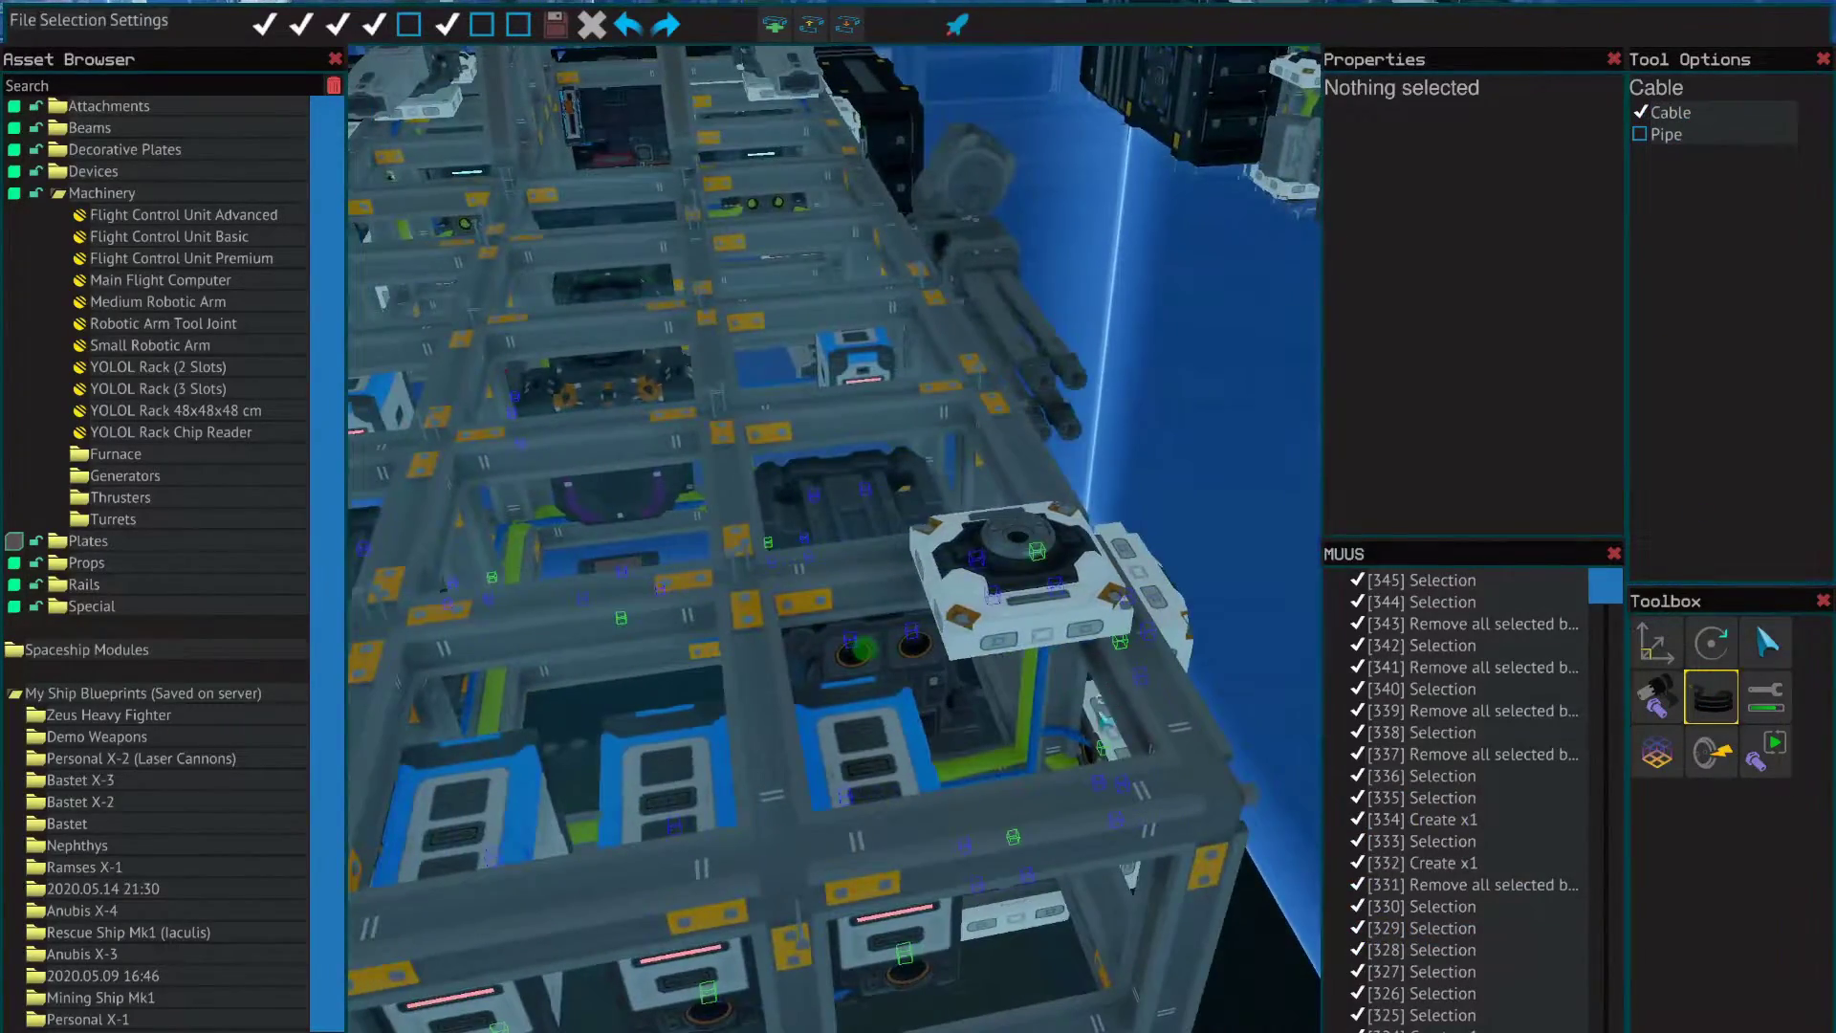
key(s)
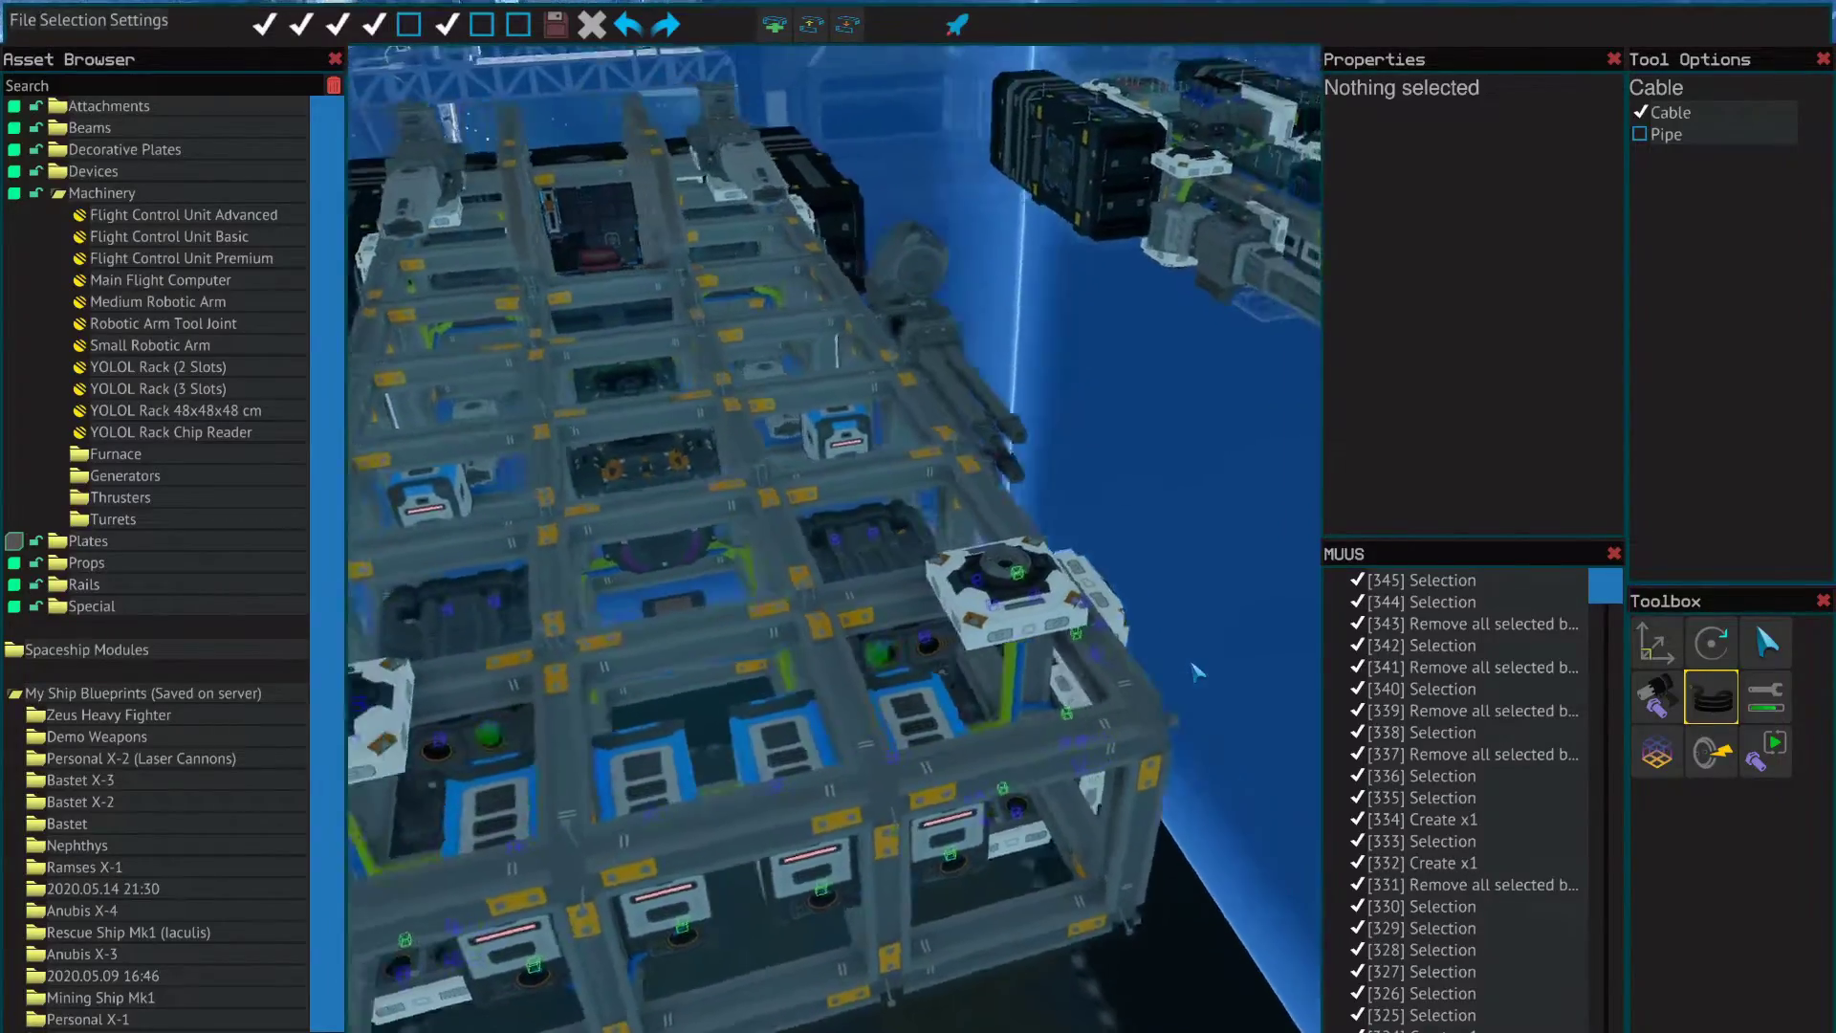
key(a)
key(a)
key(d)
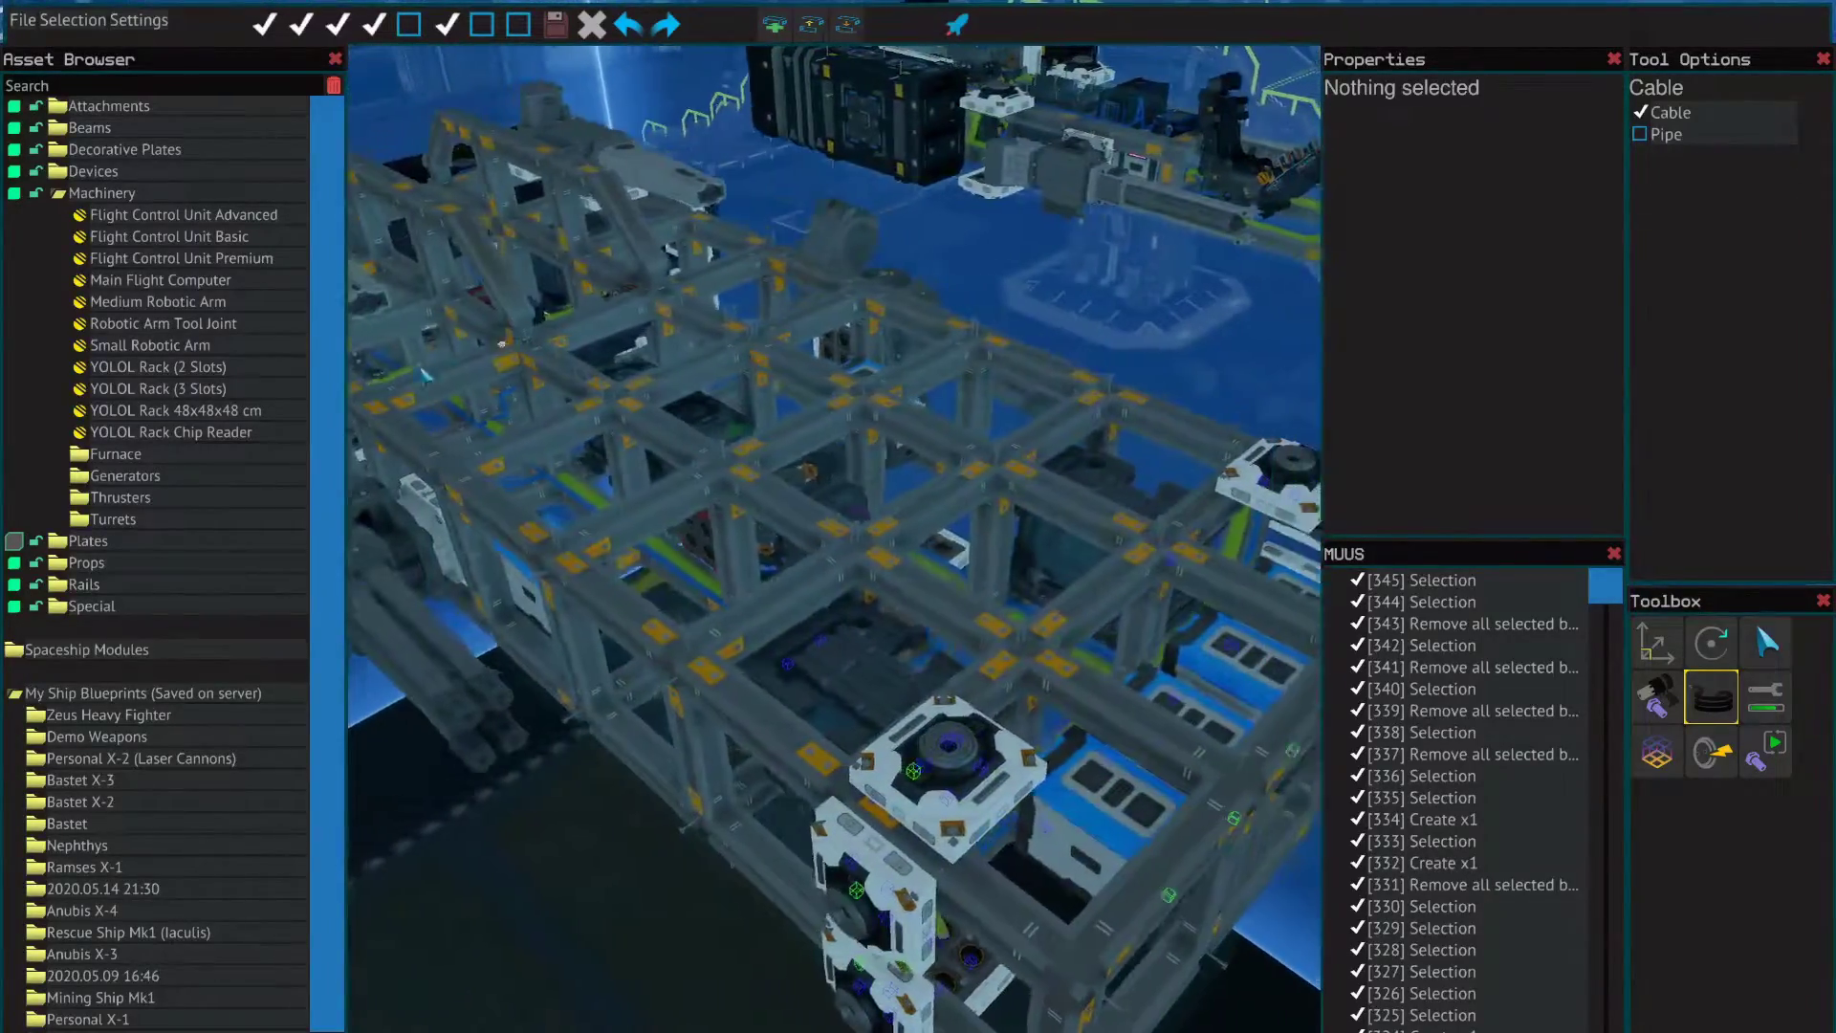
key(a)
key(w)
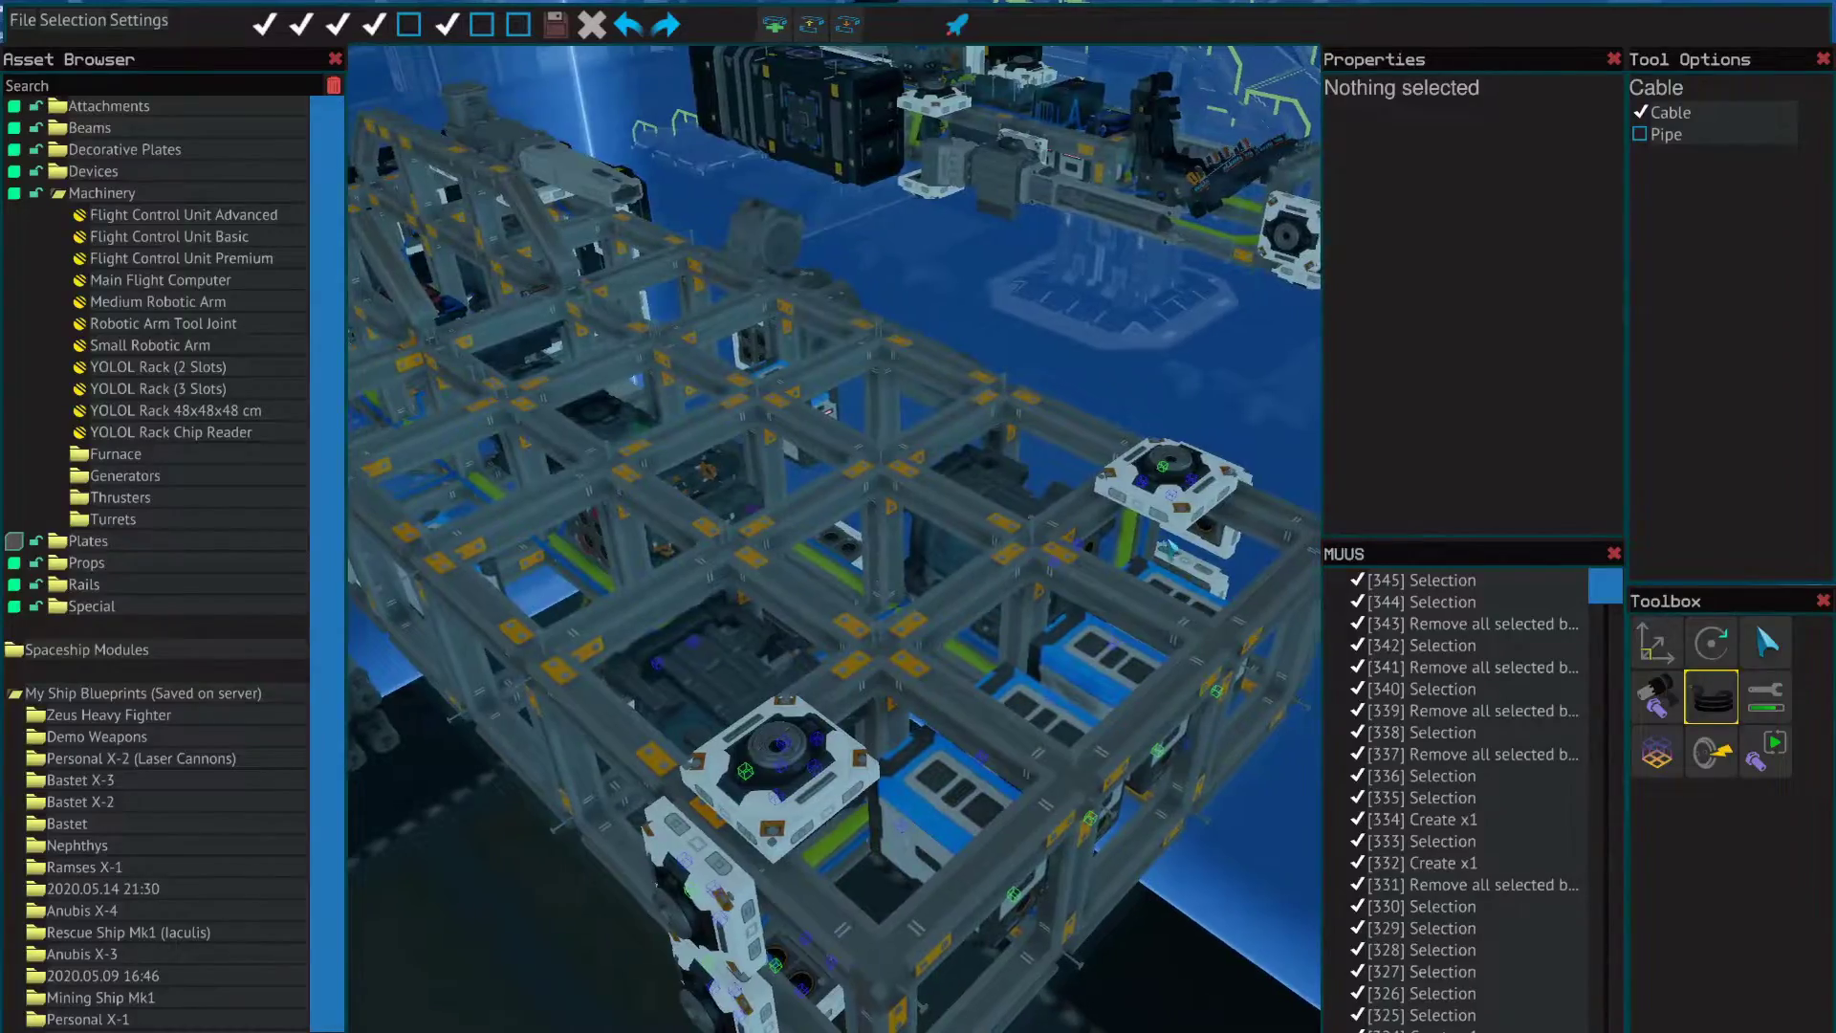
key(d)
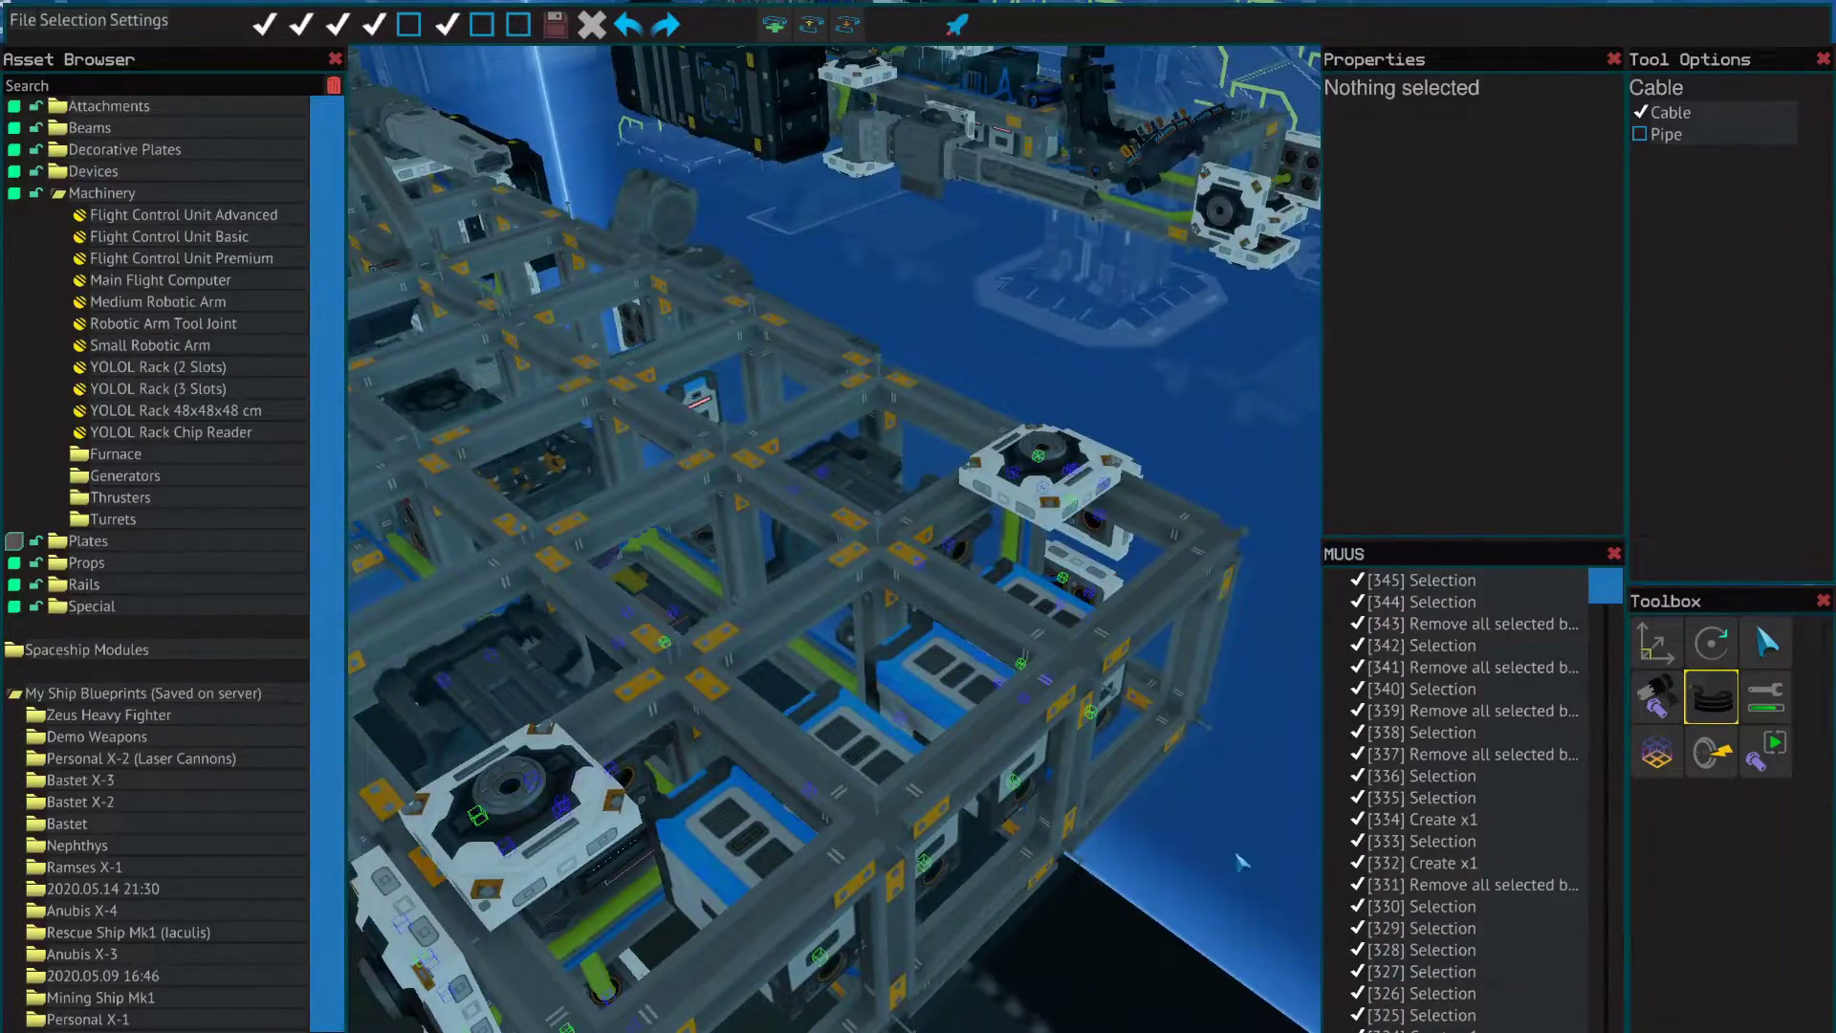
key(d)
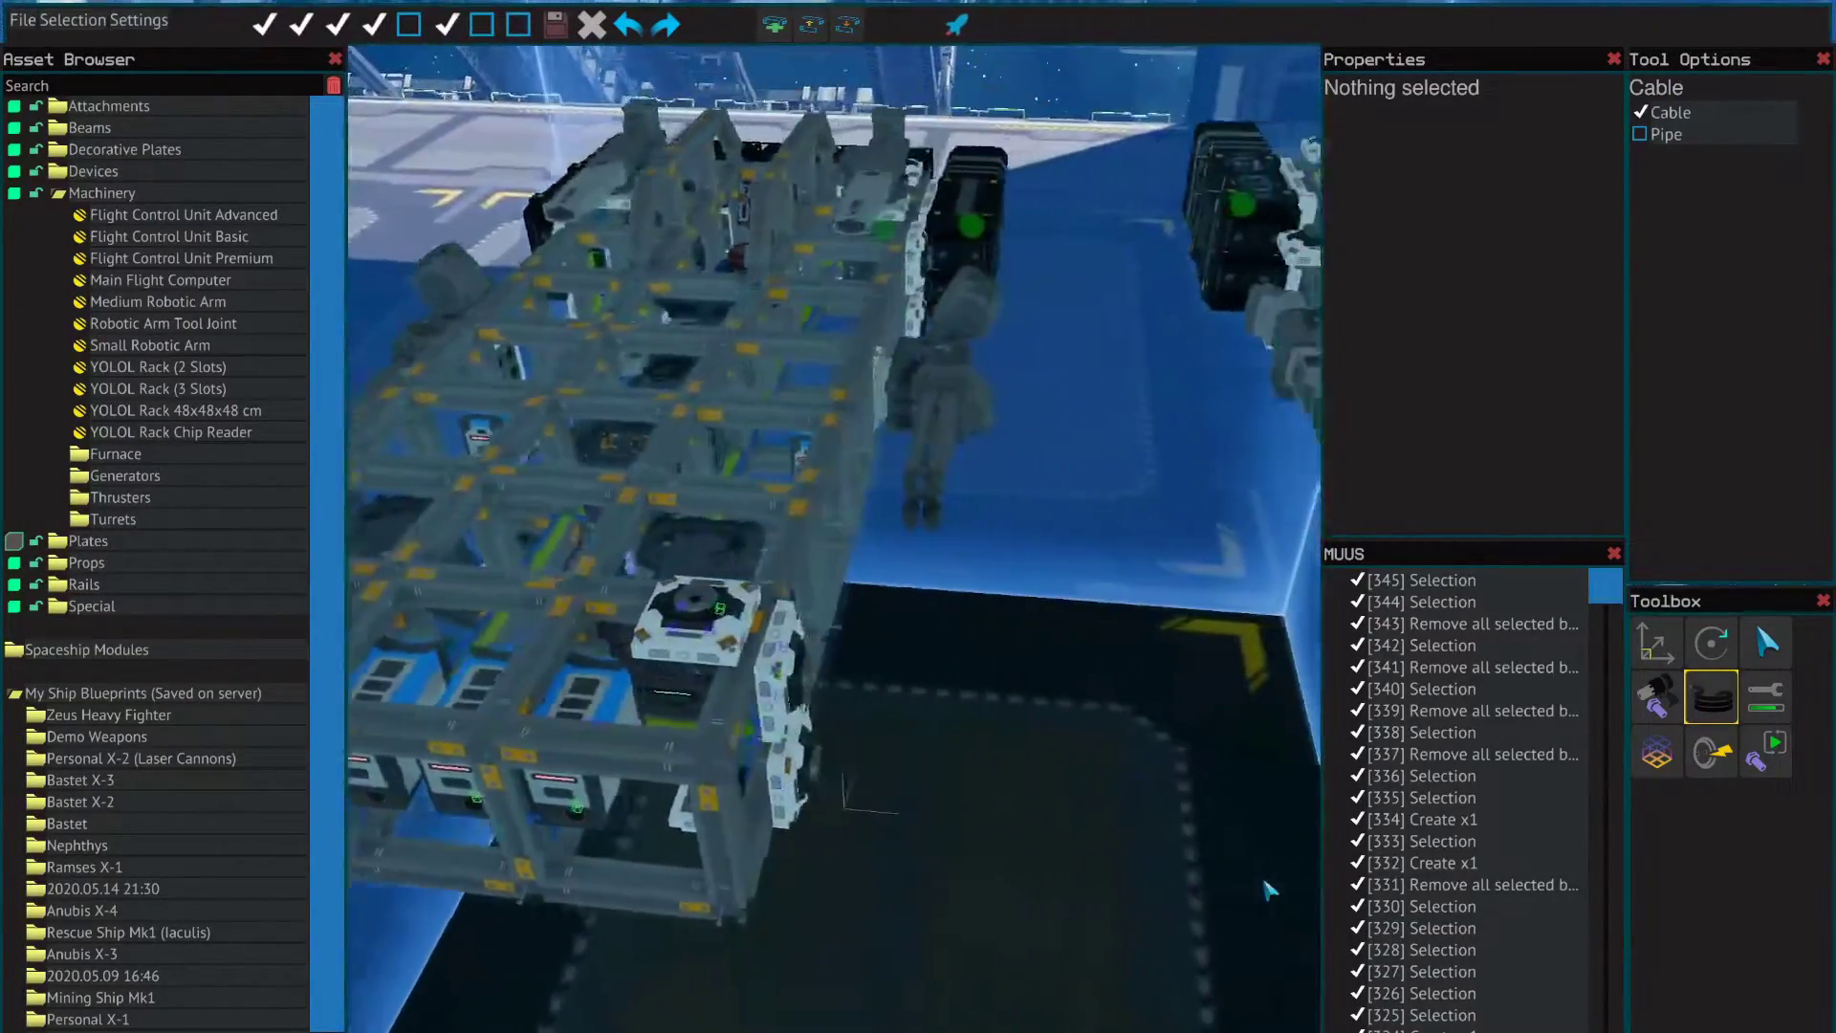
Step: Return to the Select tool, inspect the data fields of the smaller ship's flight control unit and Main Flight Computer, and clear the selection
key(d)
key(w)
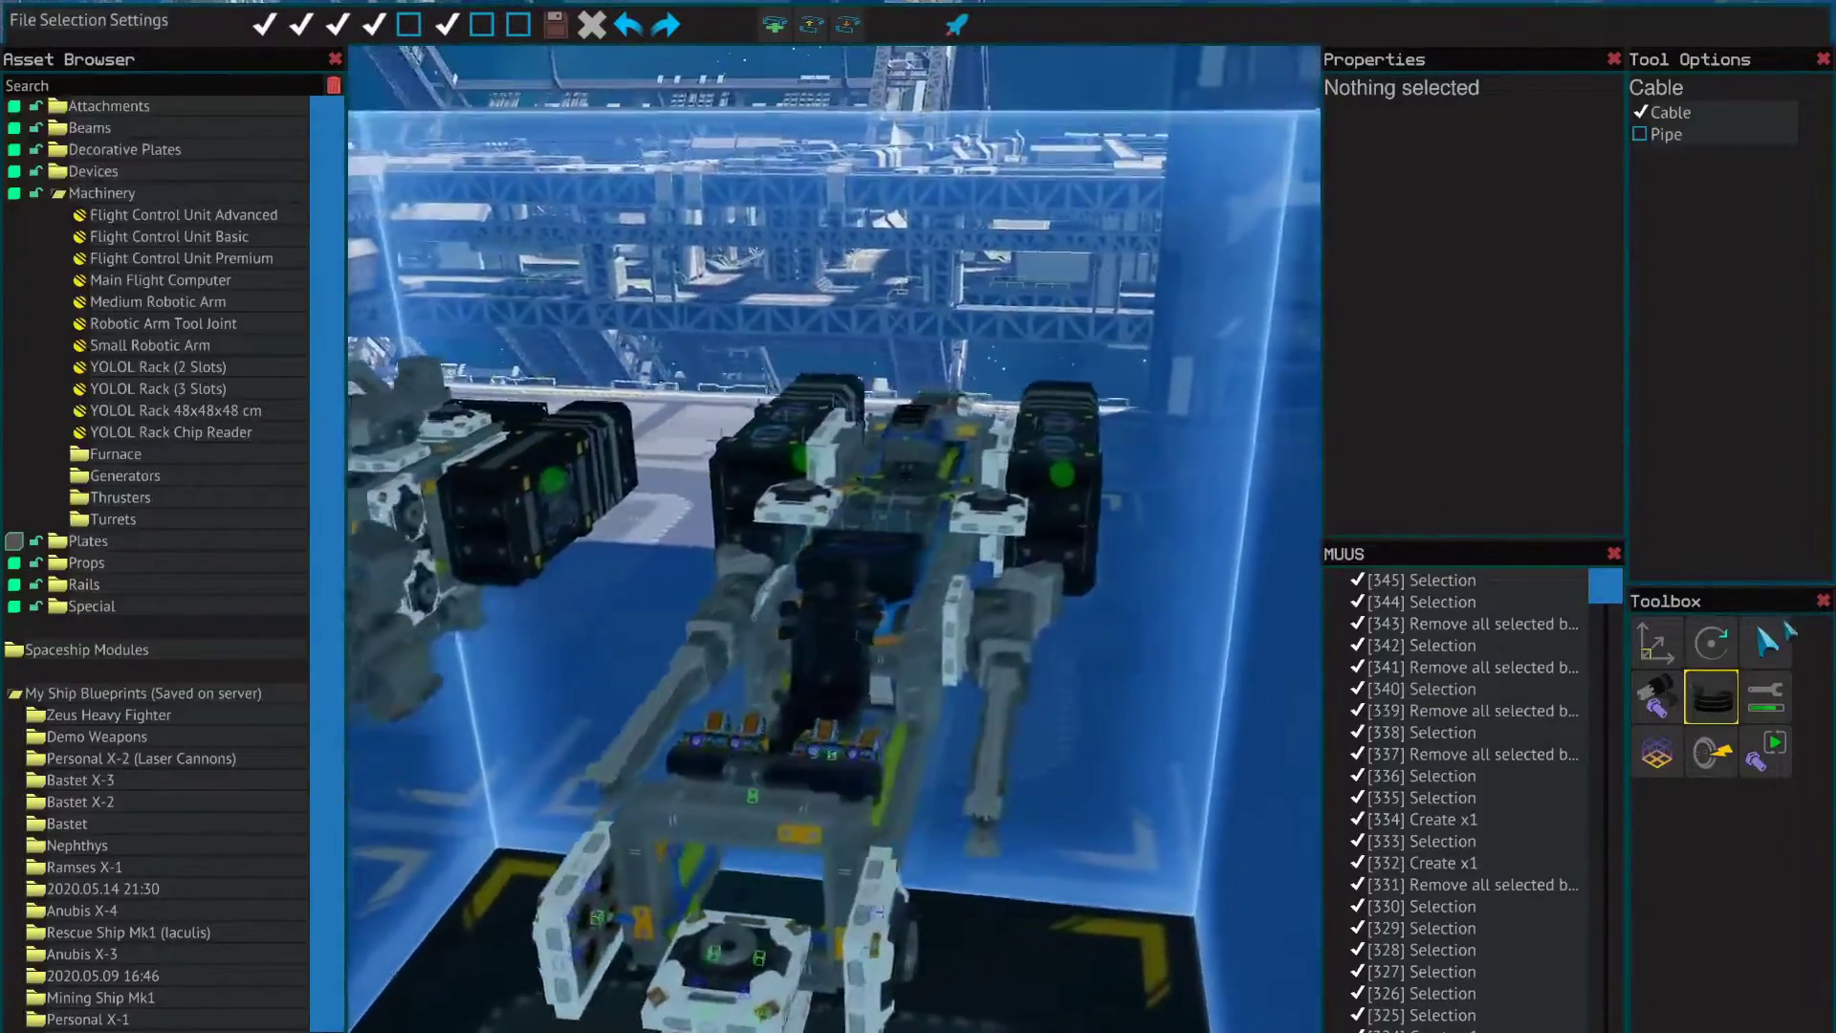
click(1783, 631)
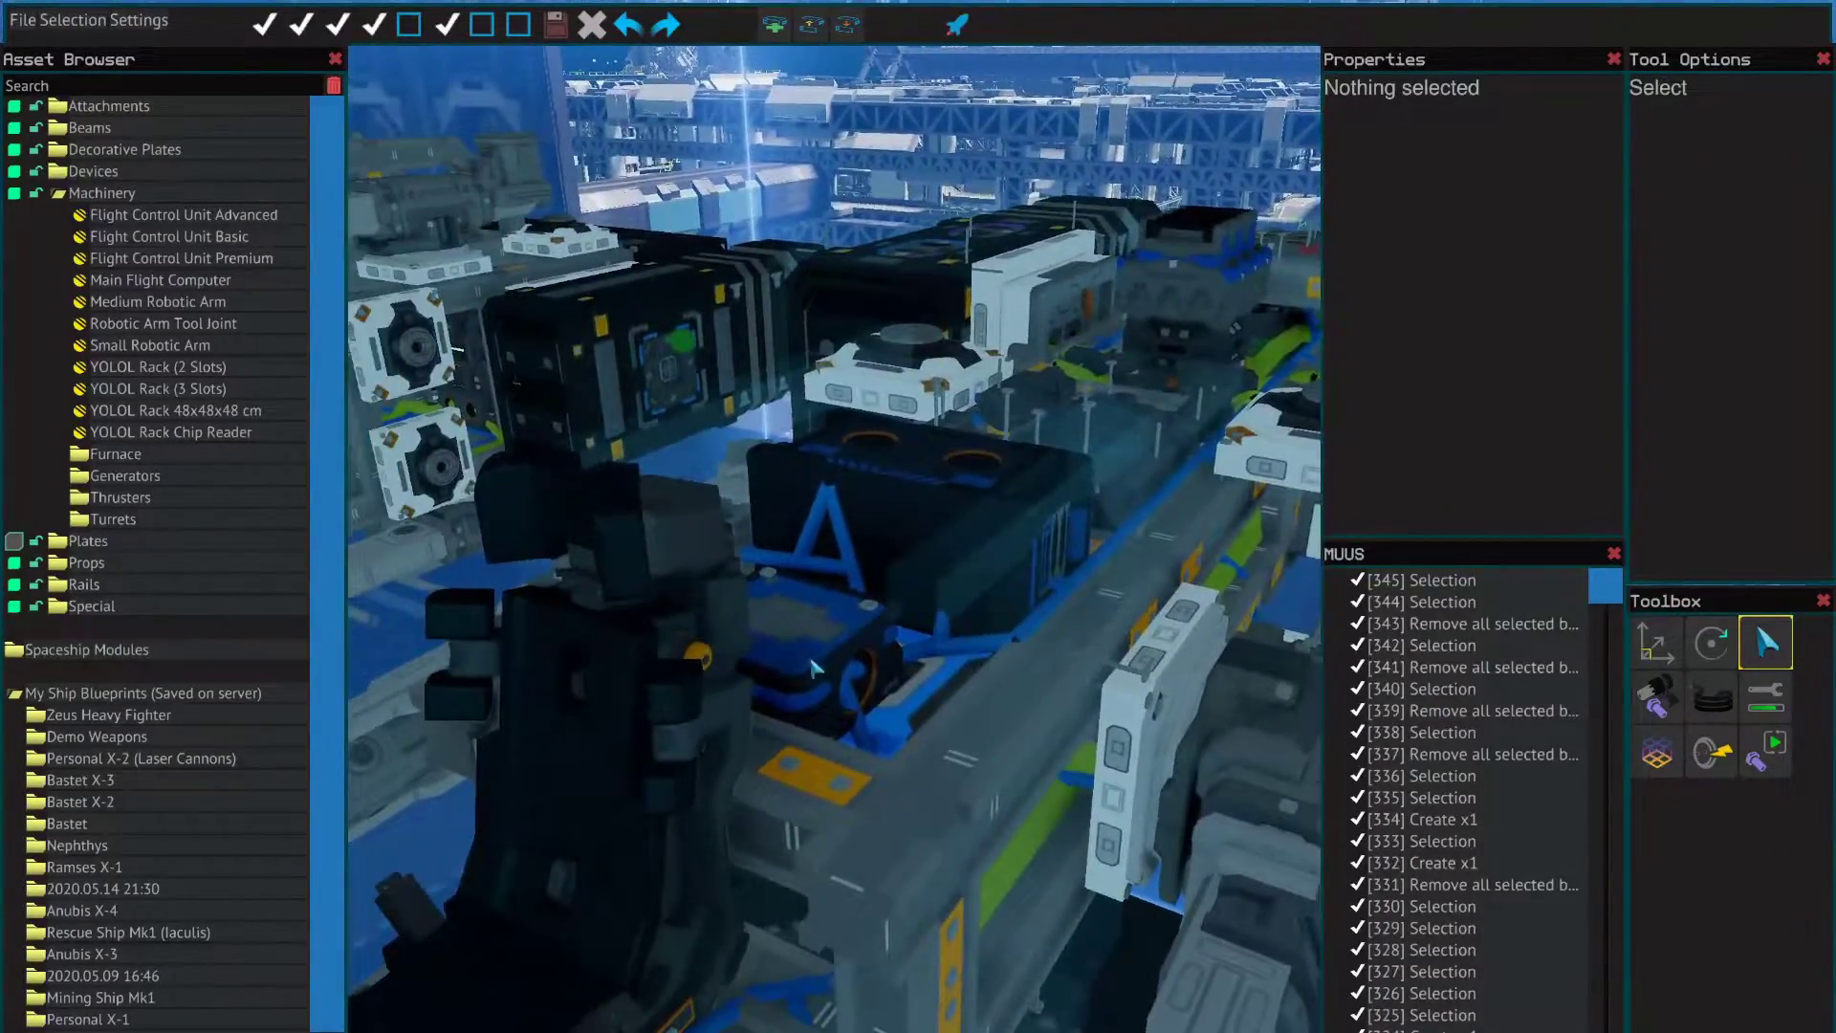
click(815, 660)
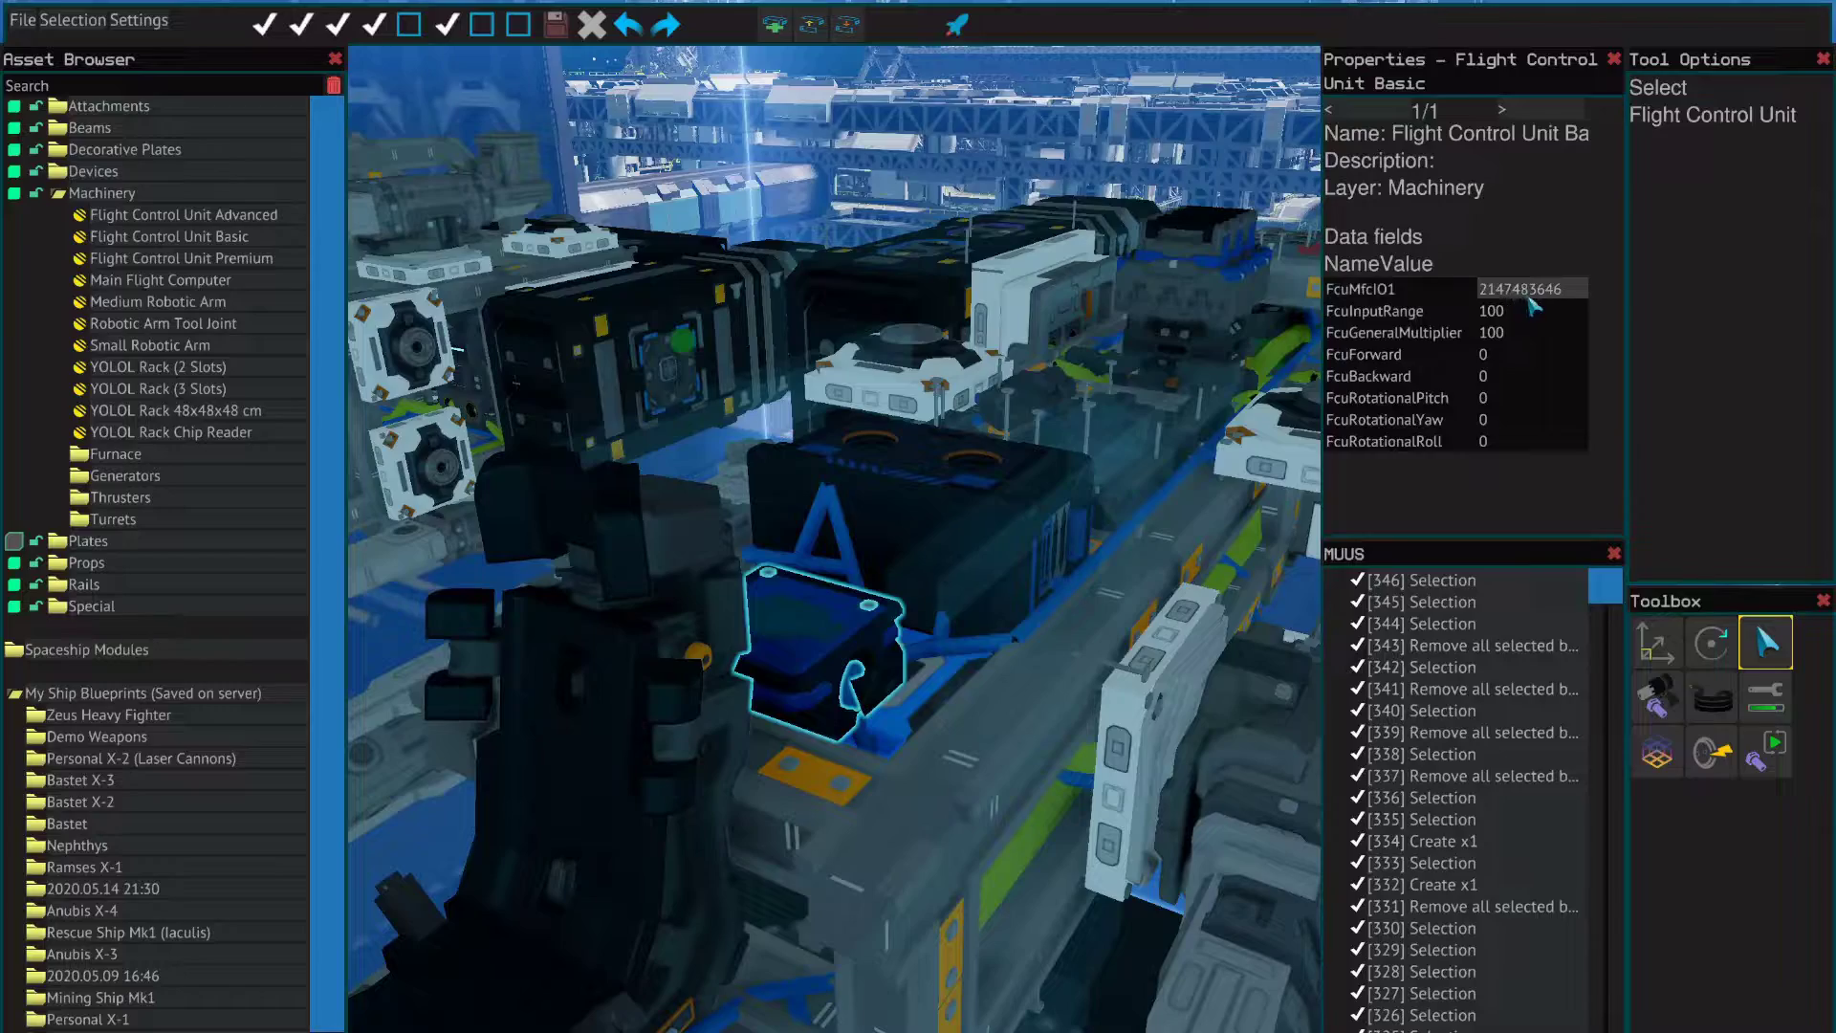
click(985, 507)
scroll(919, 530, down, 5)
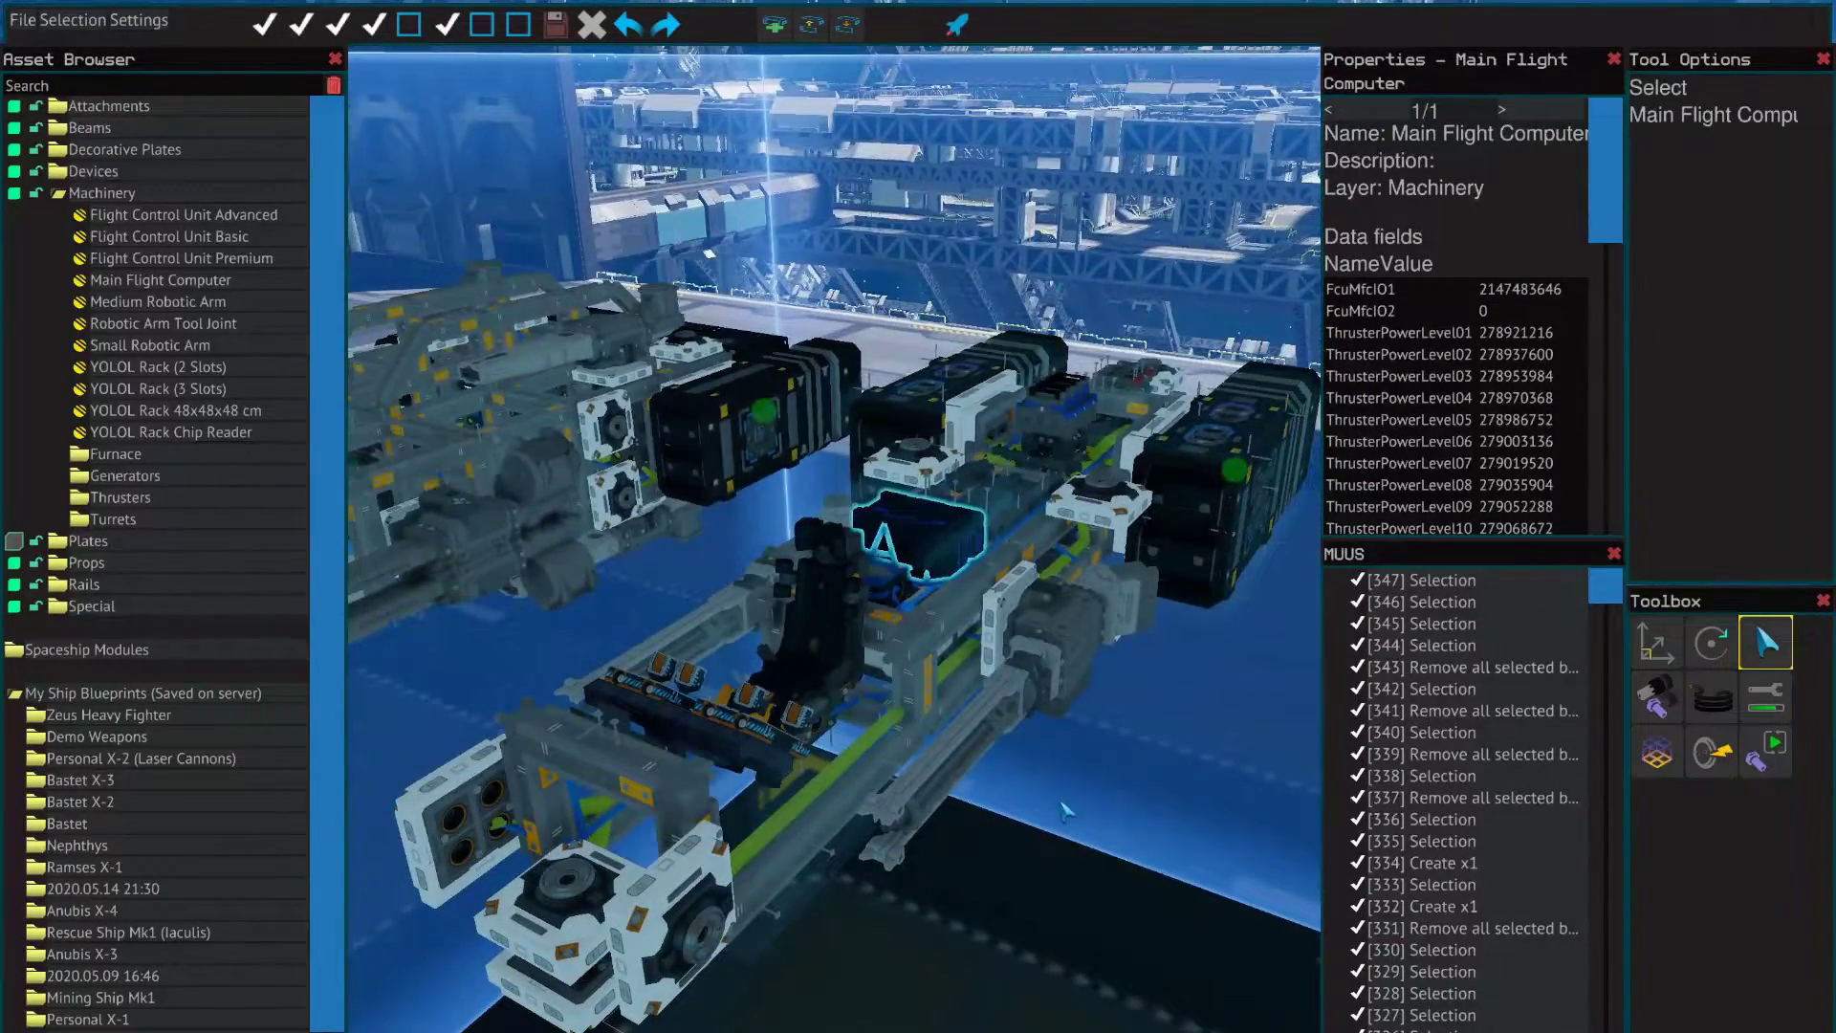
click(1065, 811)
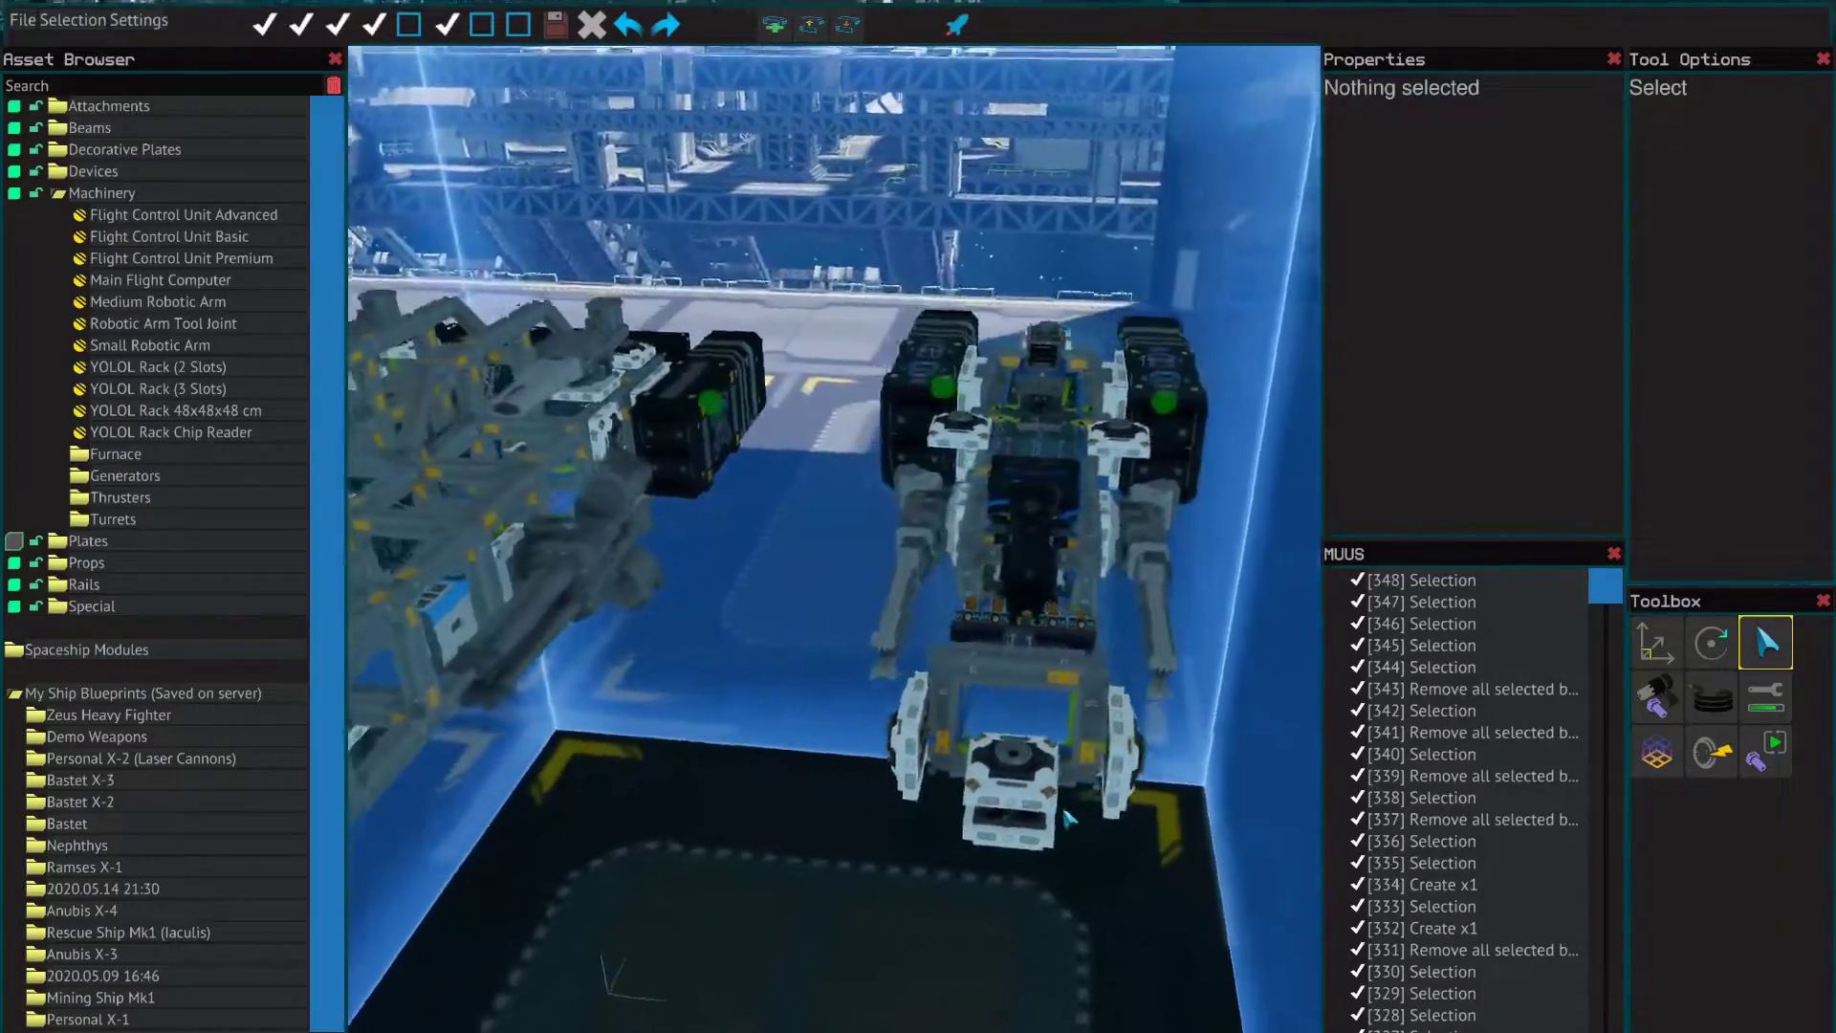
Step: Compare the ThrusterPowerLevel fields of the triangle thrusters across the open-frame ship's rear, then clear the selection
key(a)
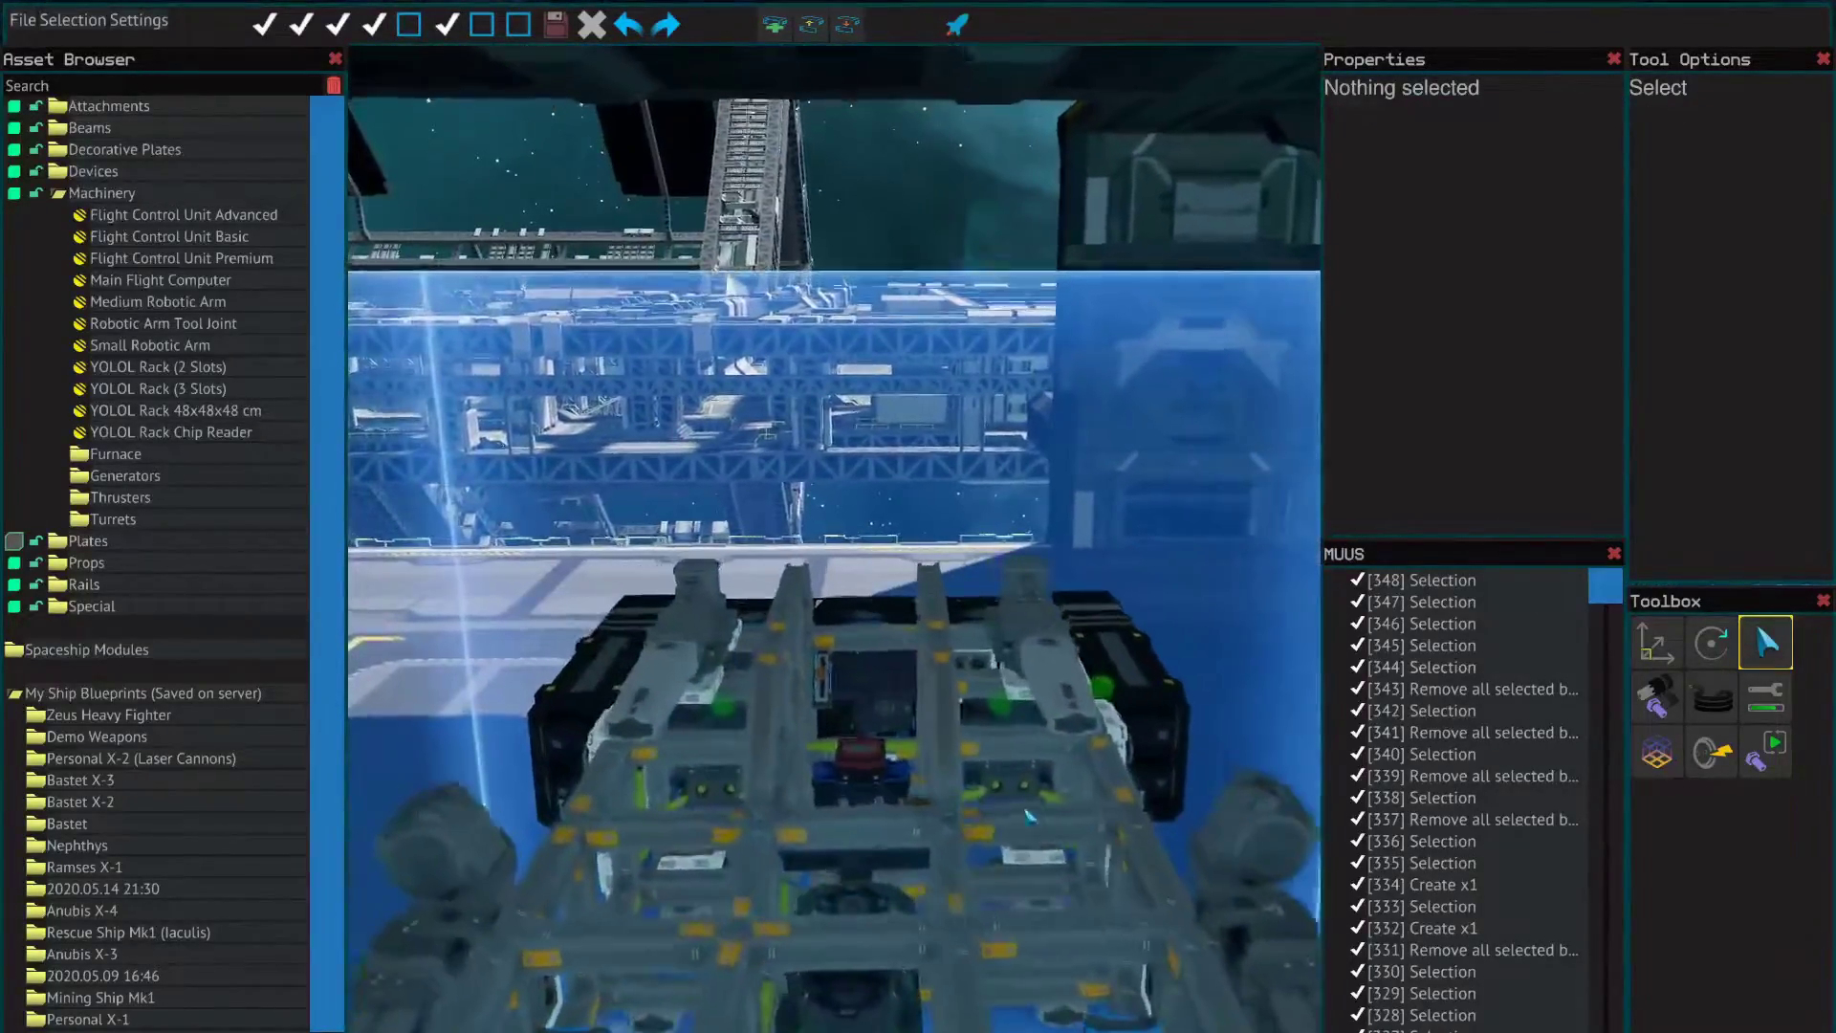
key(w)
drag(1030, 815, 751, 201)
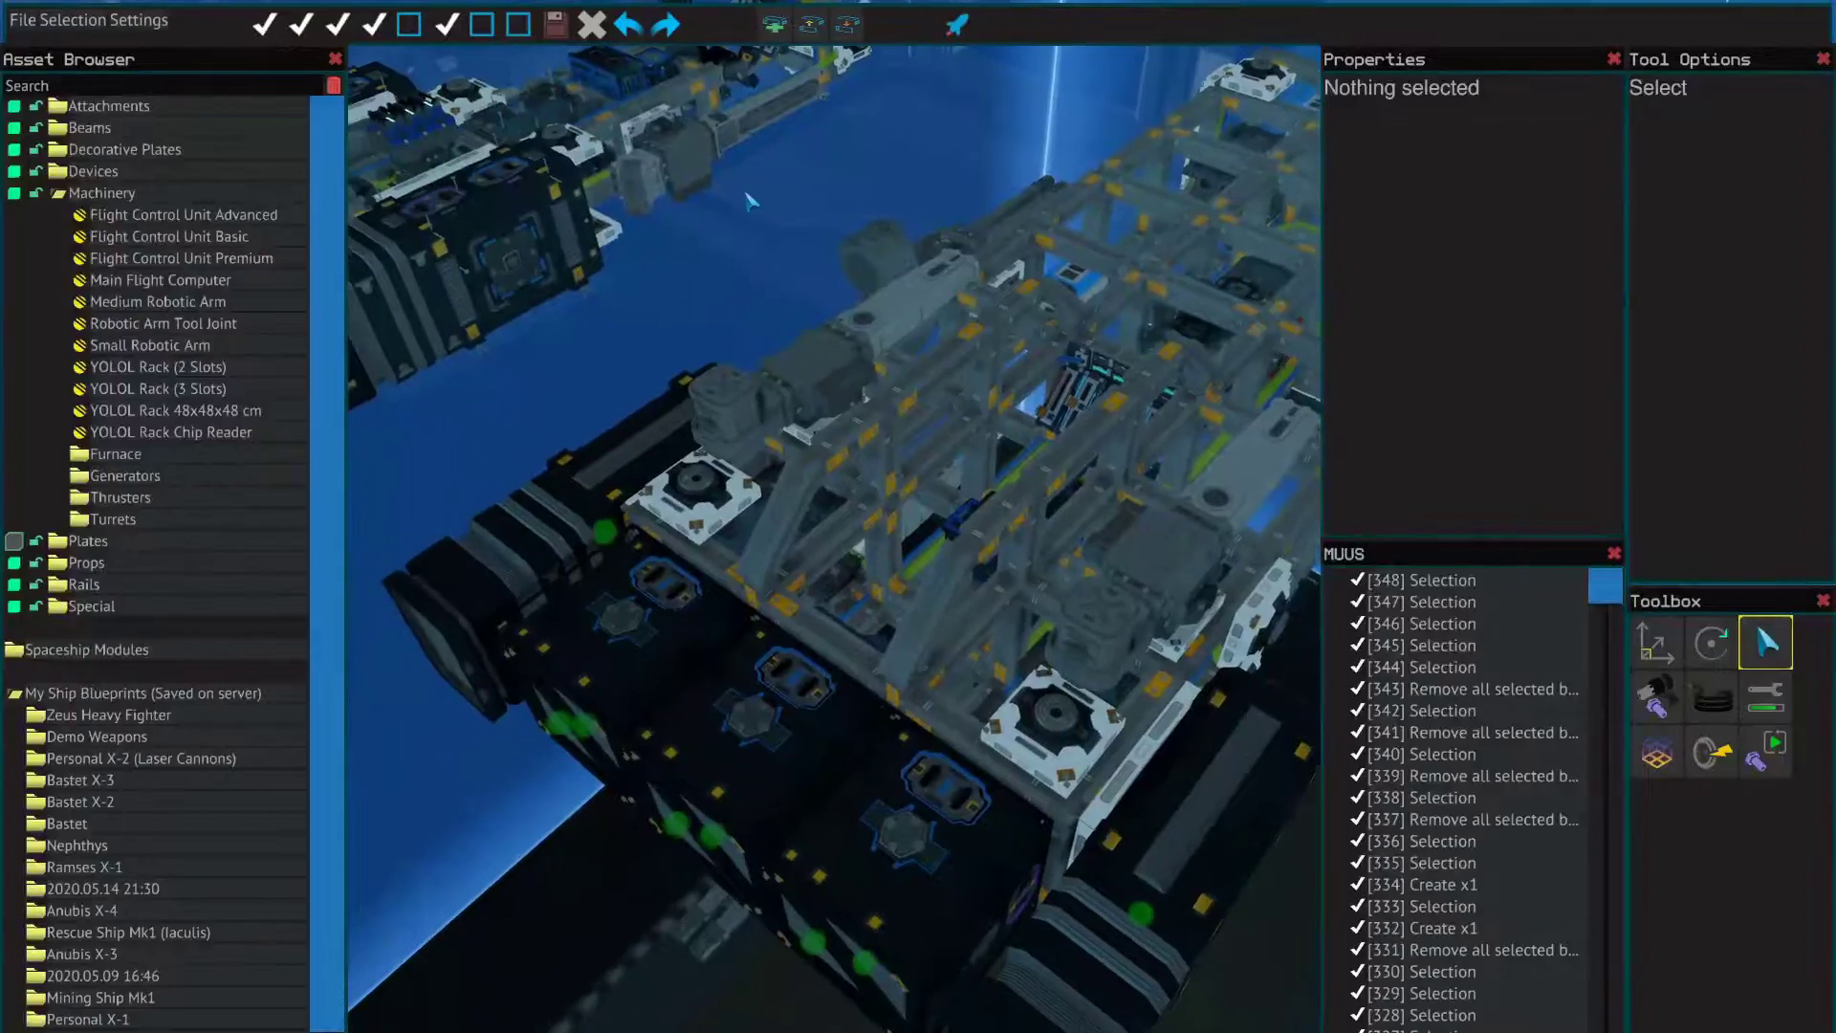
key(a)
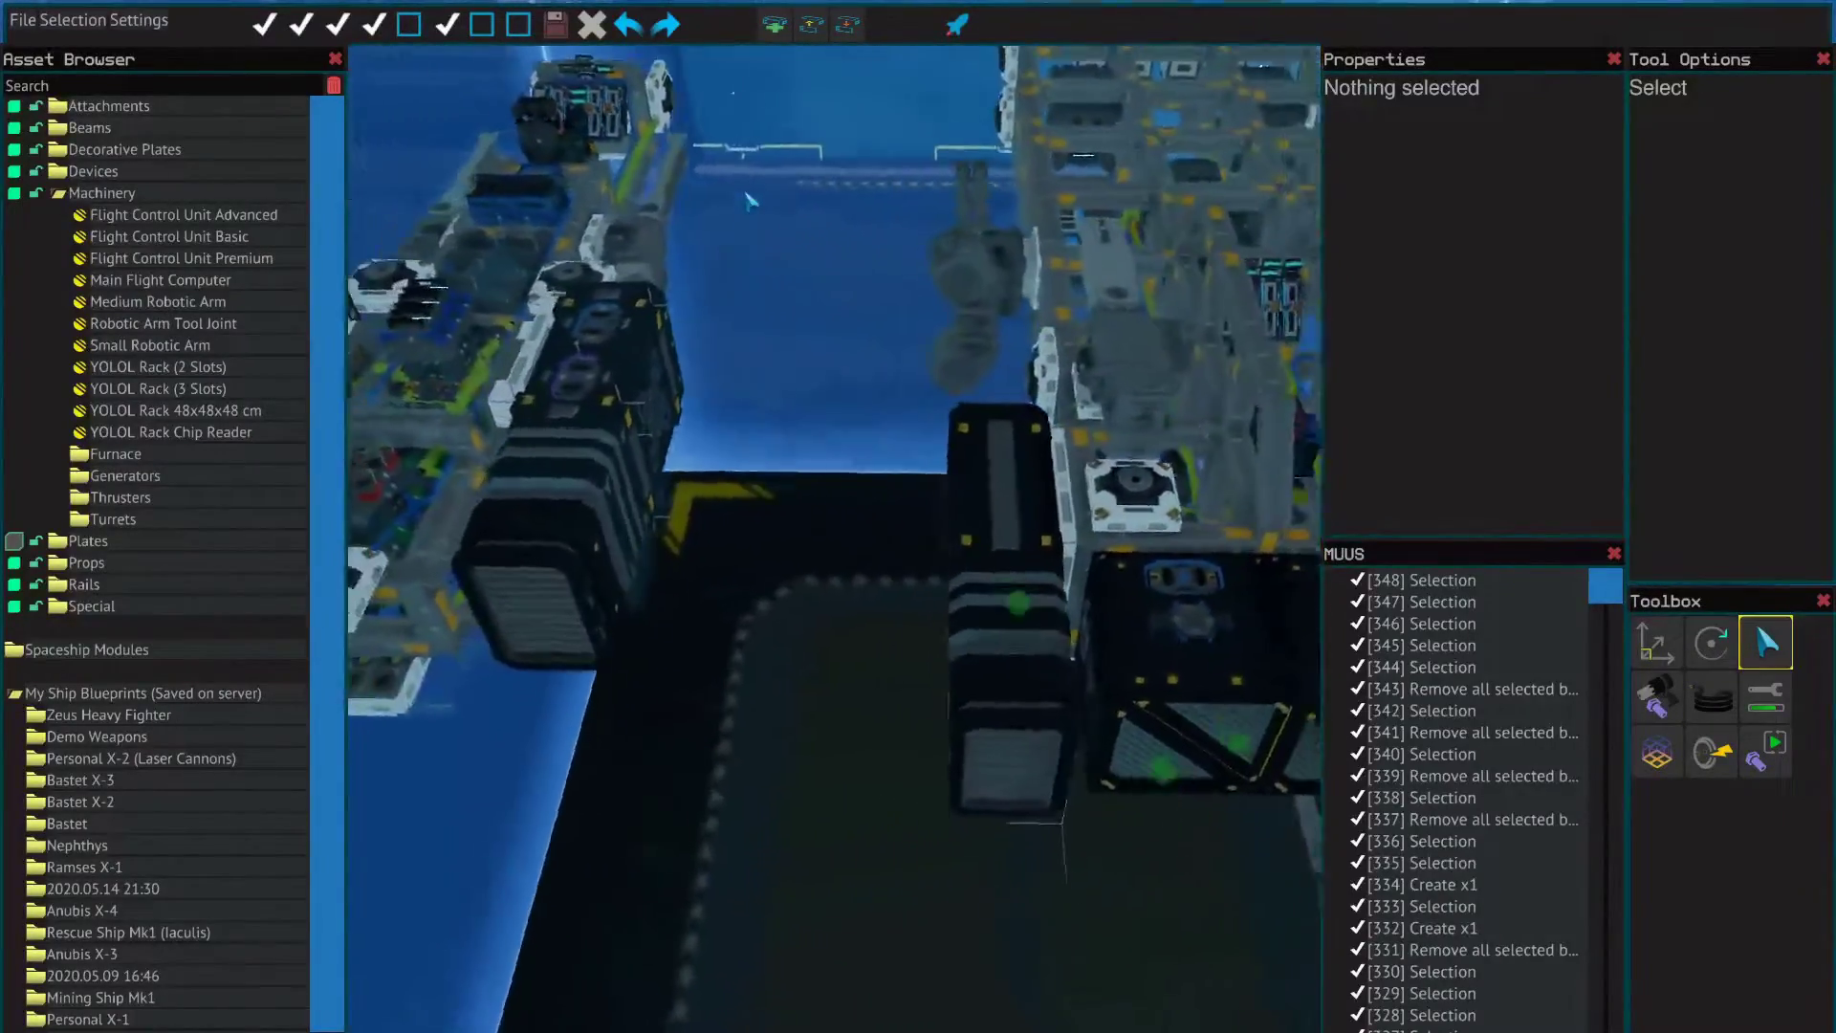
key(d)
key(w)
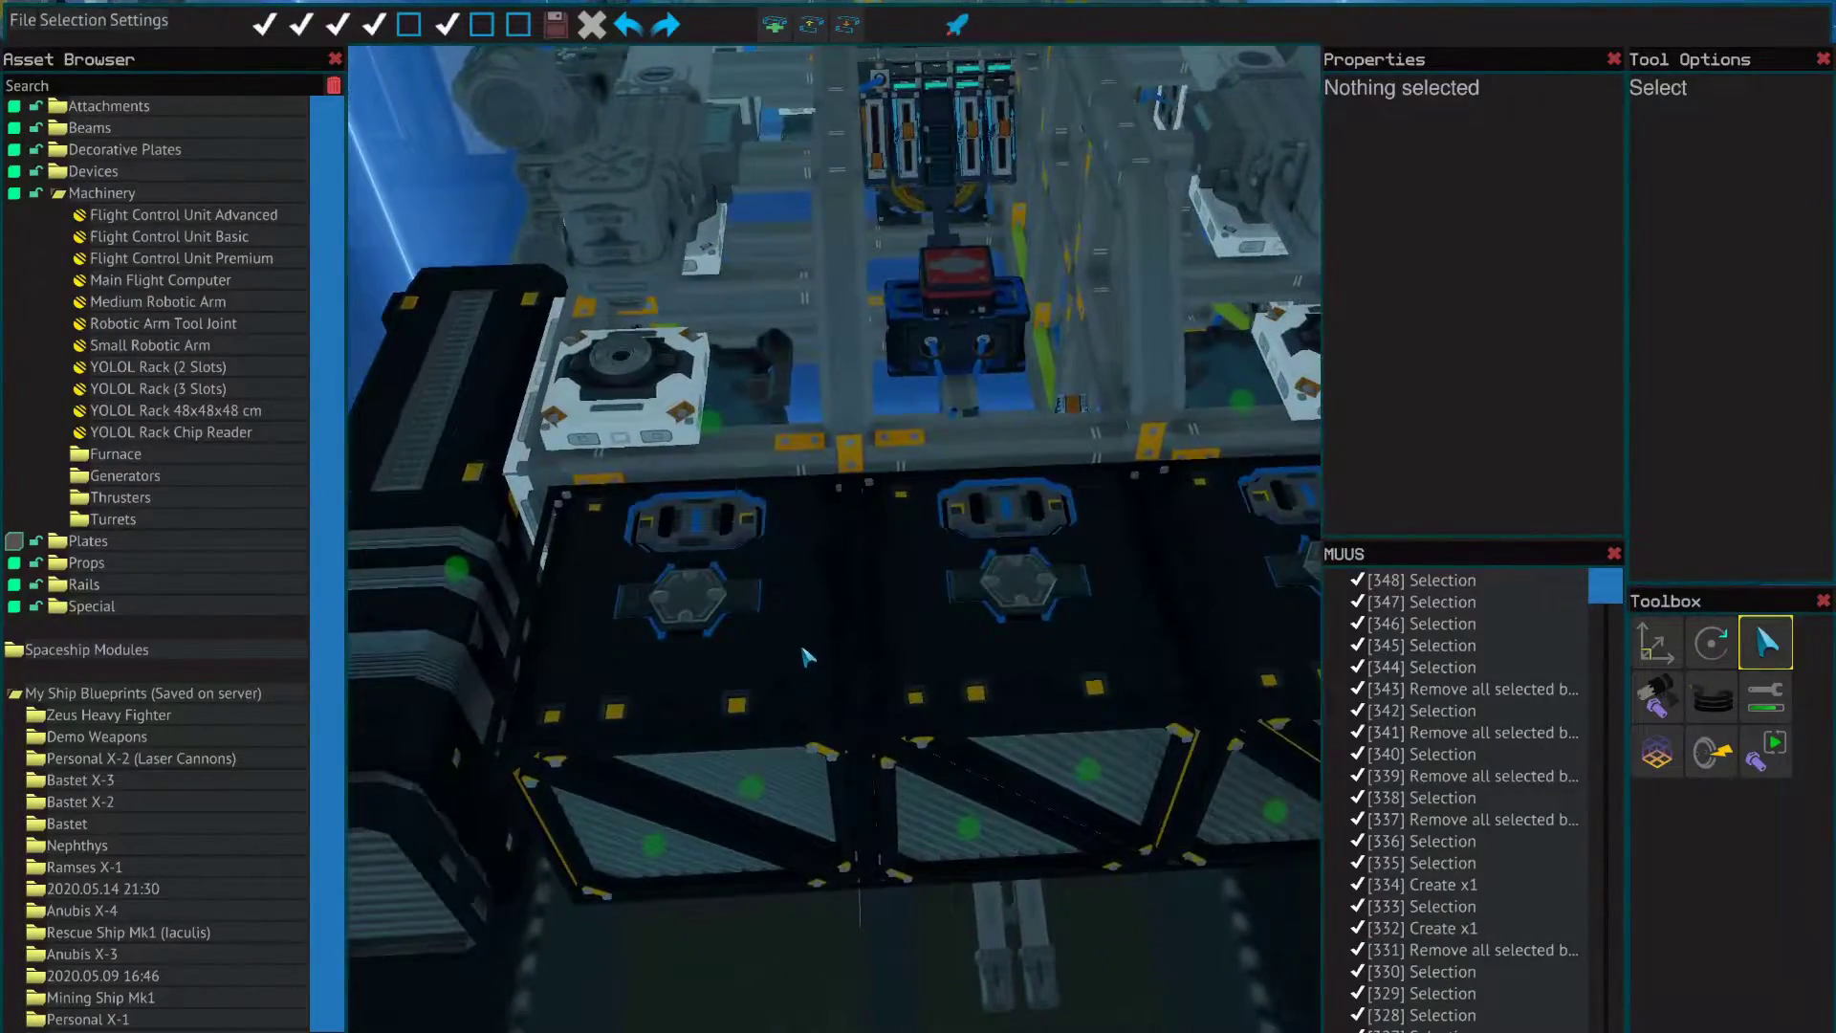
click(806, 655)
click(1047, 647)
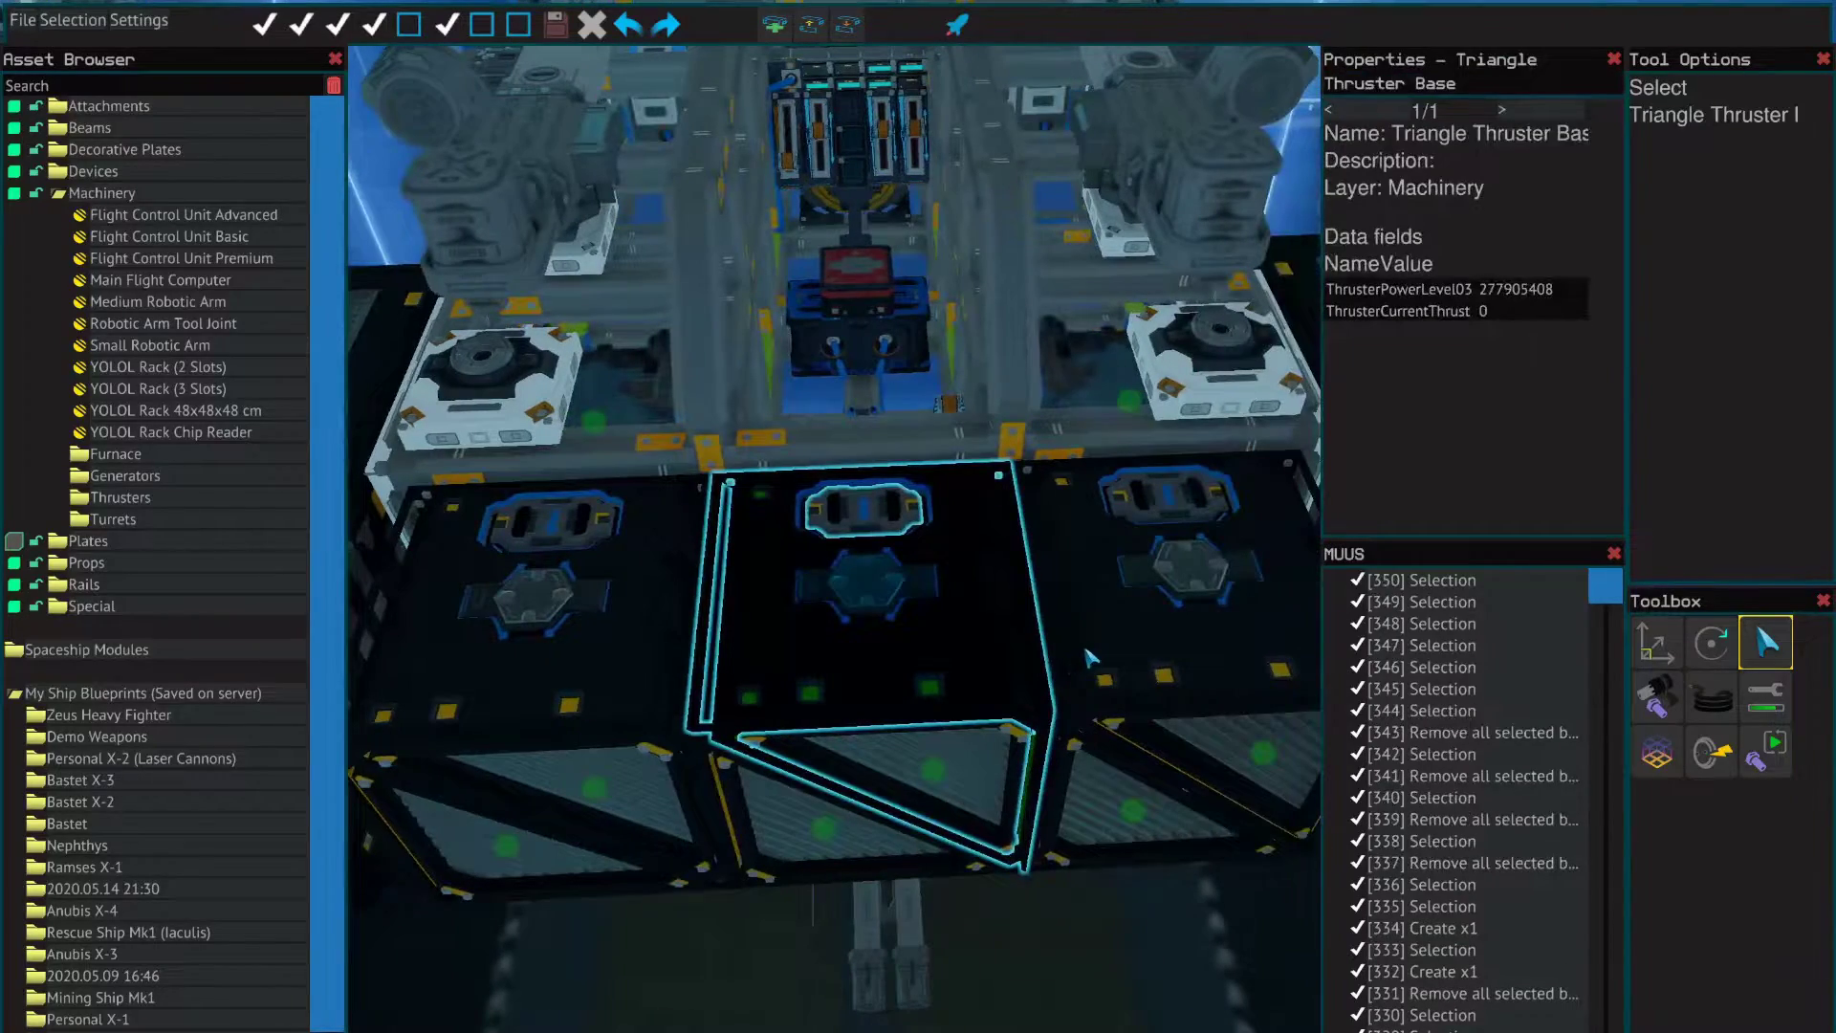
click(1089, 658)
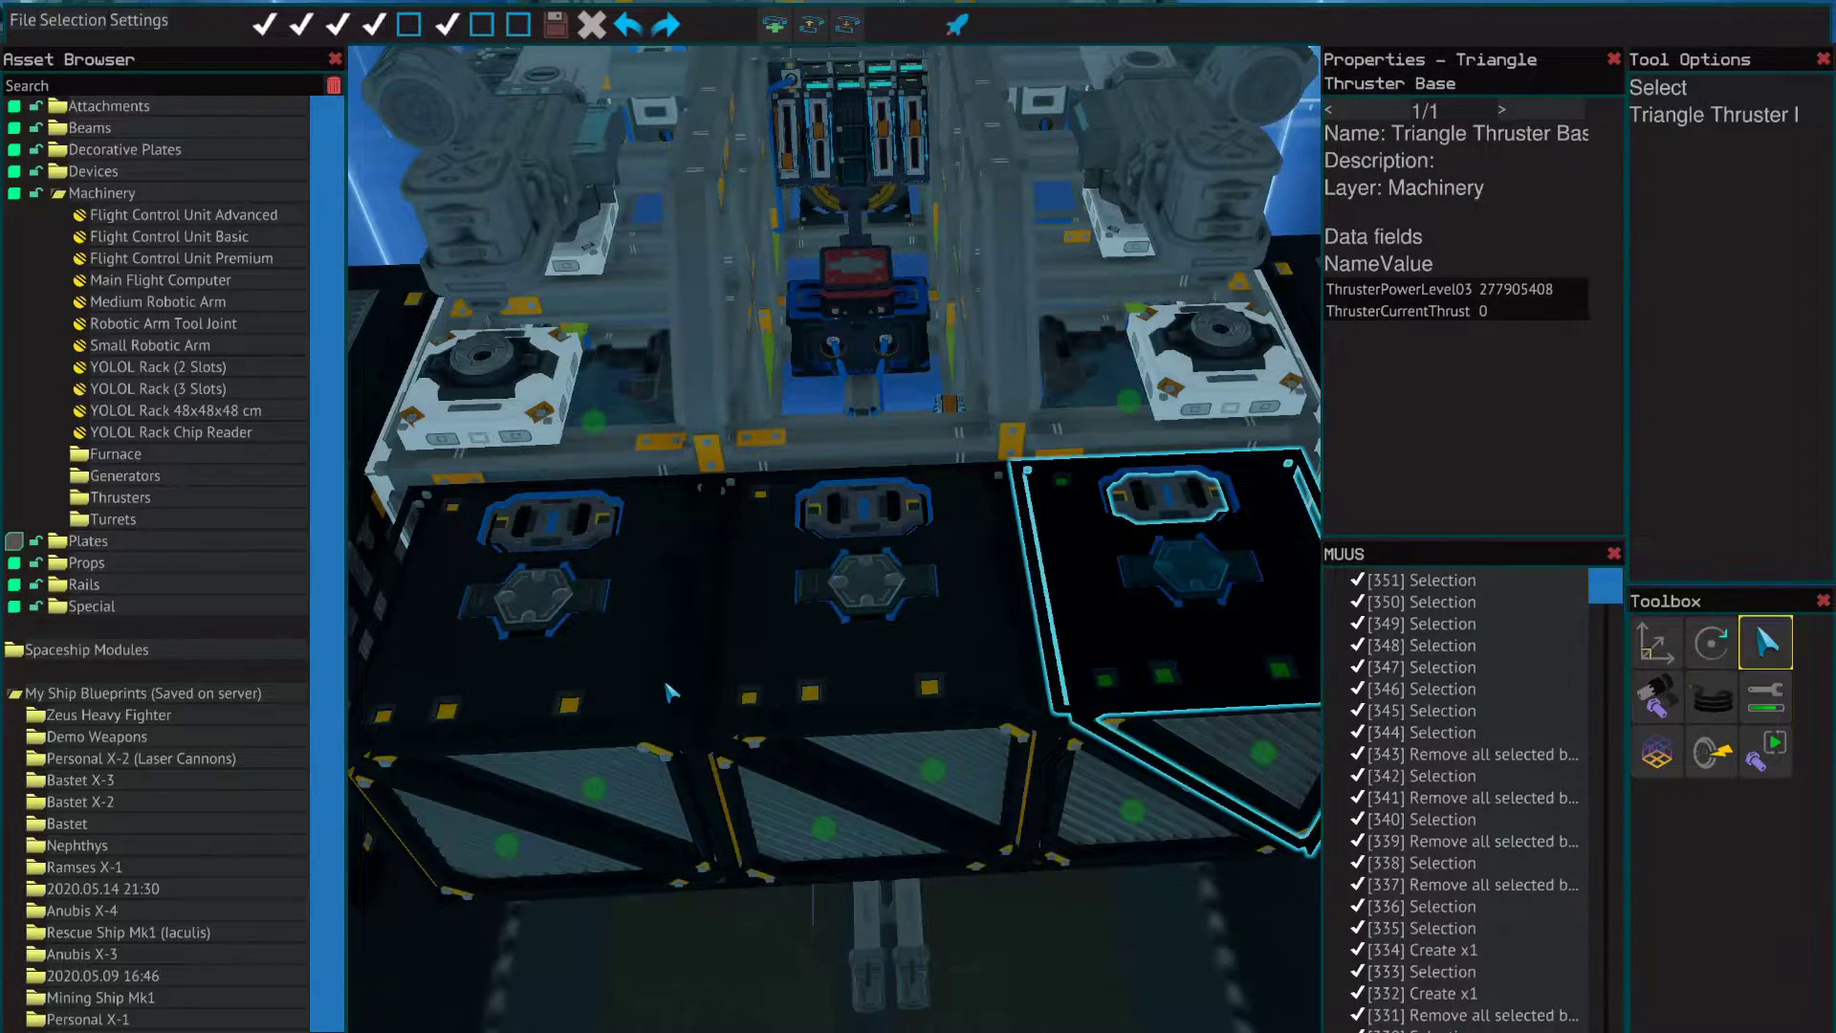
key(s)
click(1025, 854)
Step: Compare the ThrusterPowerLevel fields of the box thrusters on both sides of the open-frame ship's rear, then clear the selection
key(a)
key(w)
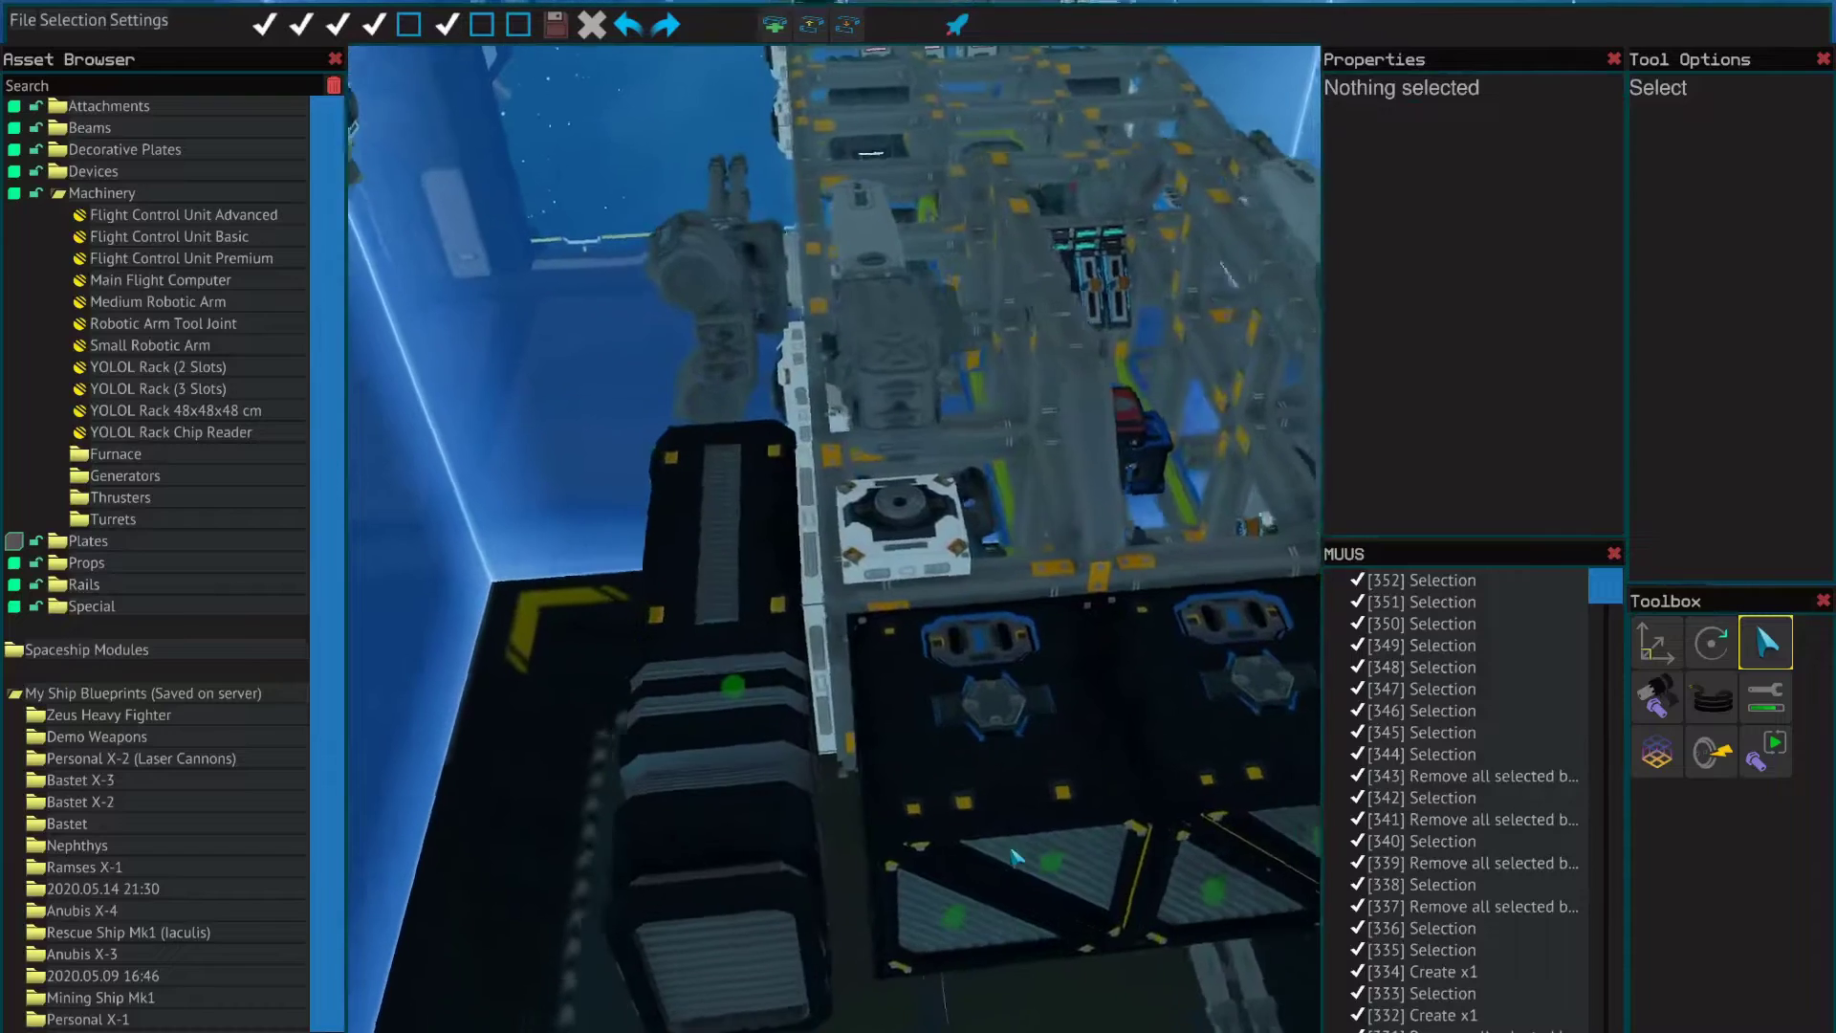
click(703, 588)
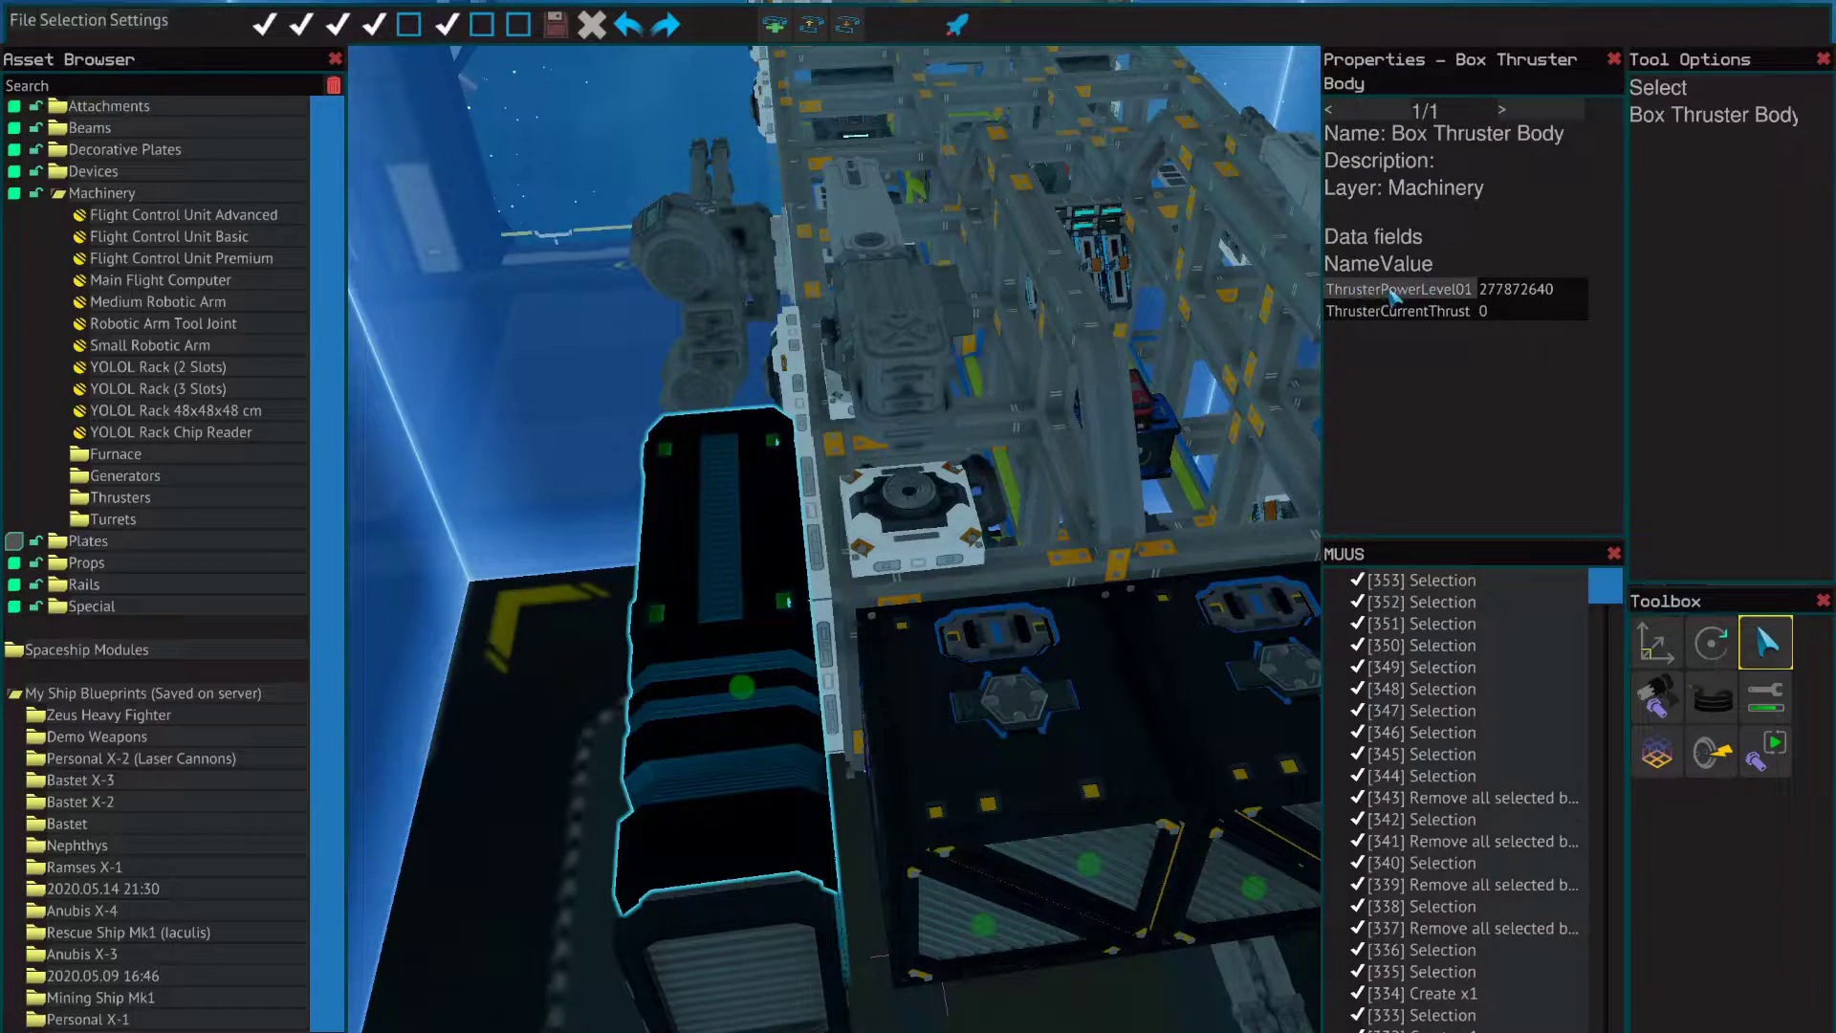
drag(689, 526, 1402, 382)
click(1188, 410)
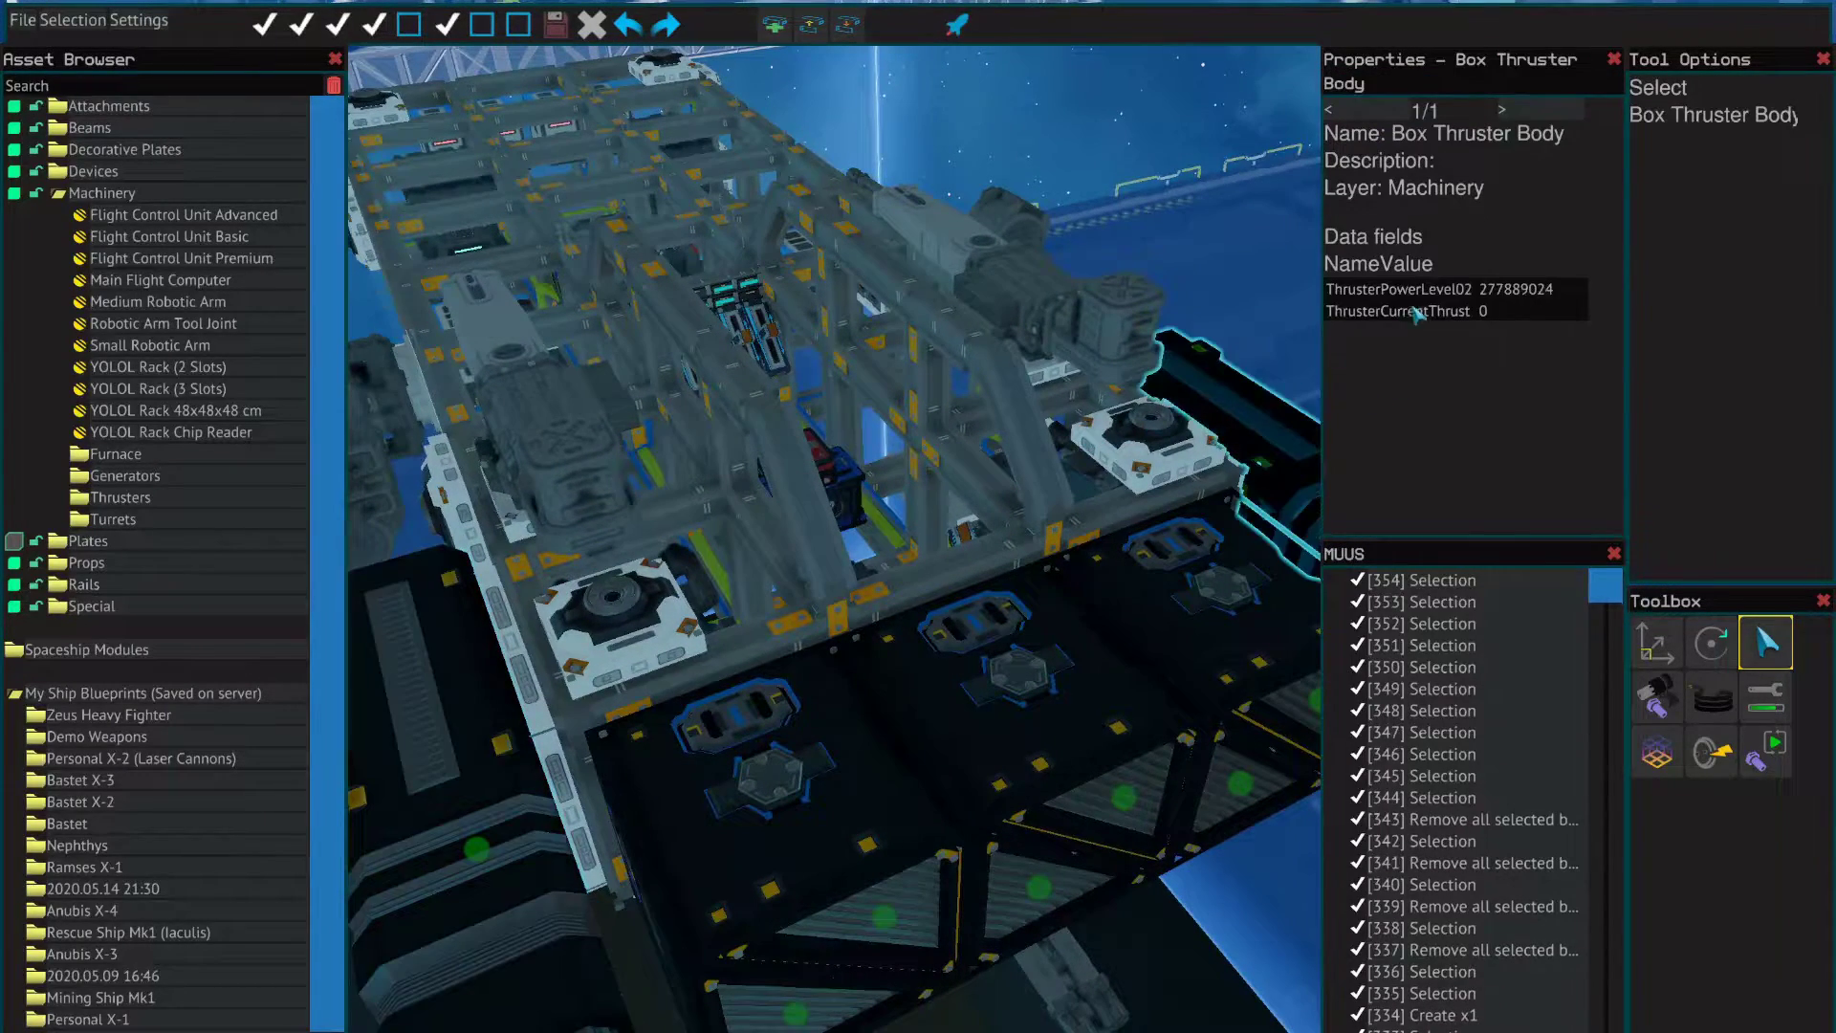
click(1168, 280)
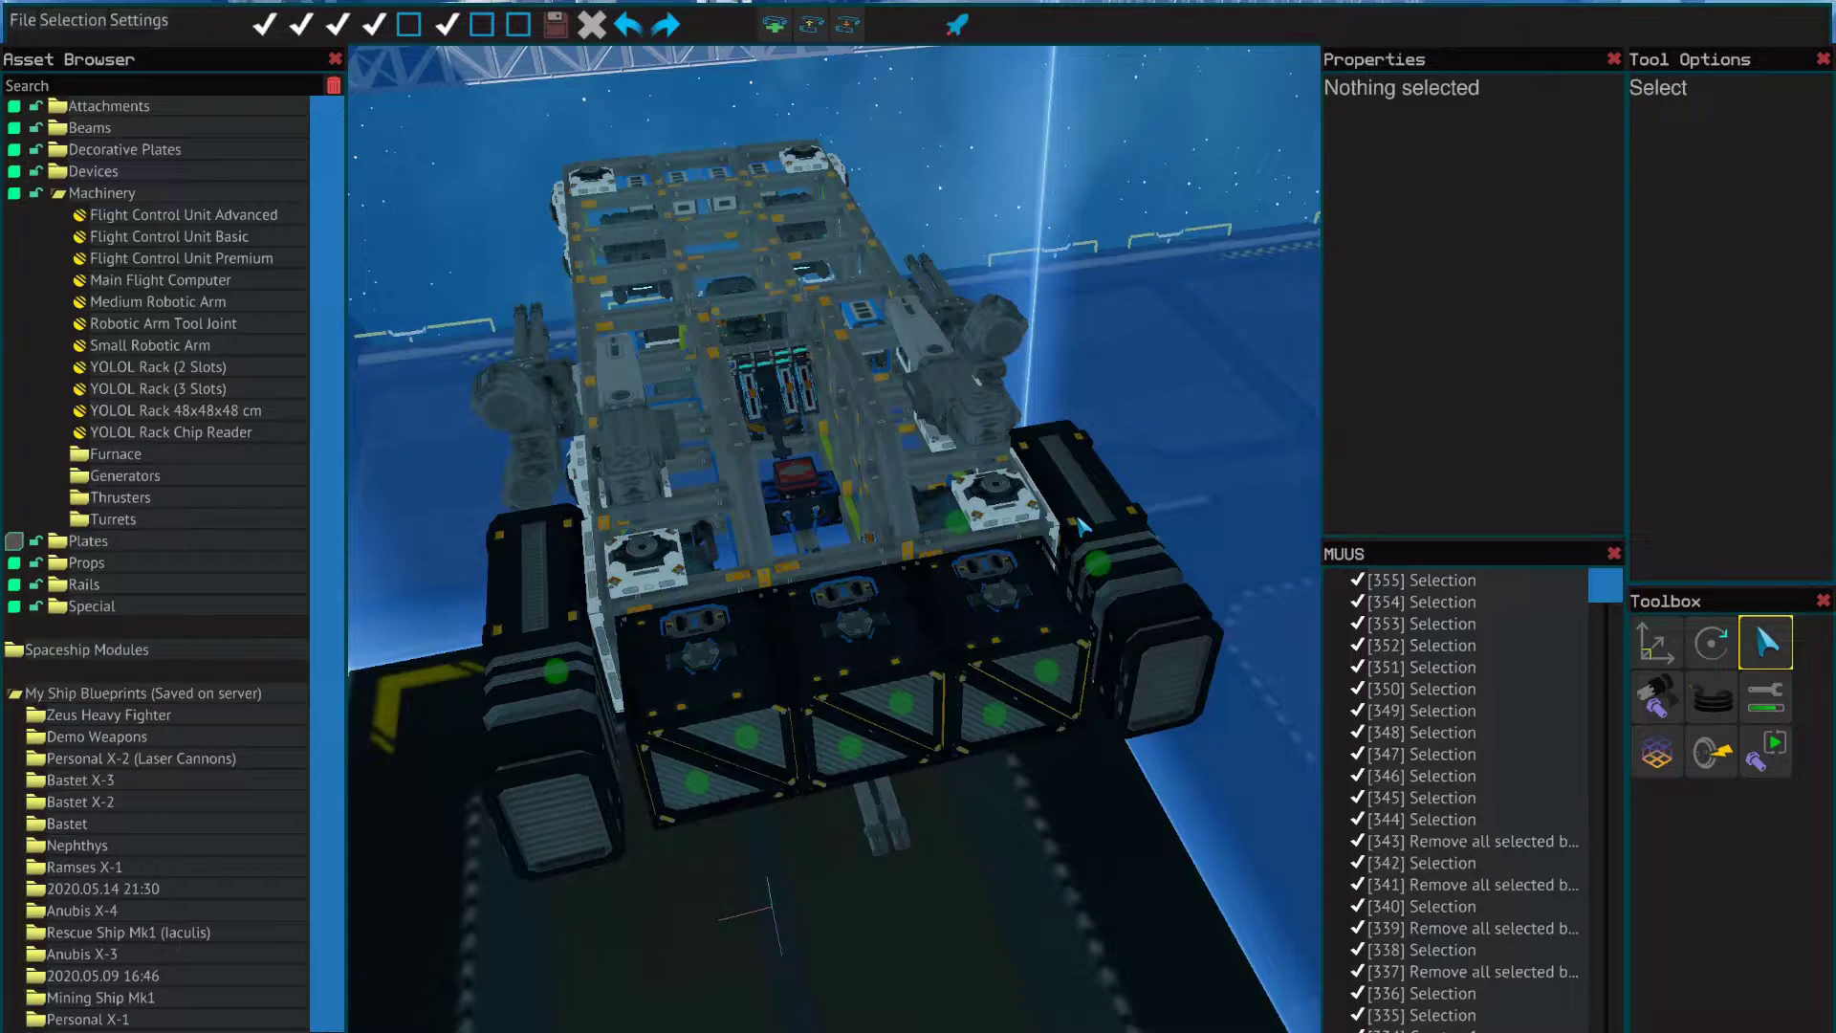
Step: View how the outer box thrusters and the middle triangle thrusters are arranged at the open-frame ship's rear
drag(1051, 822, 1051, 877)
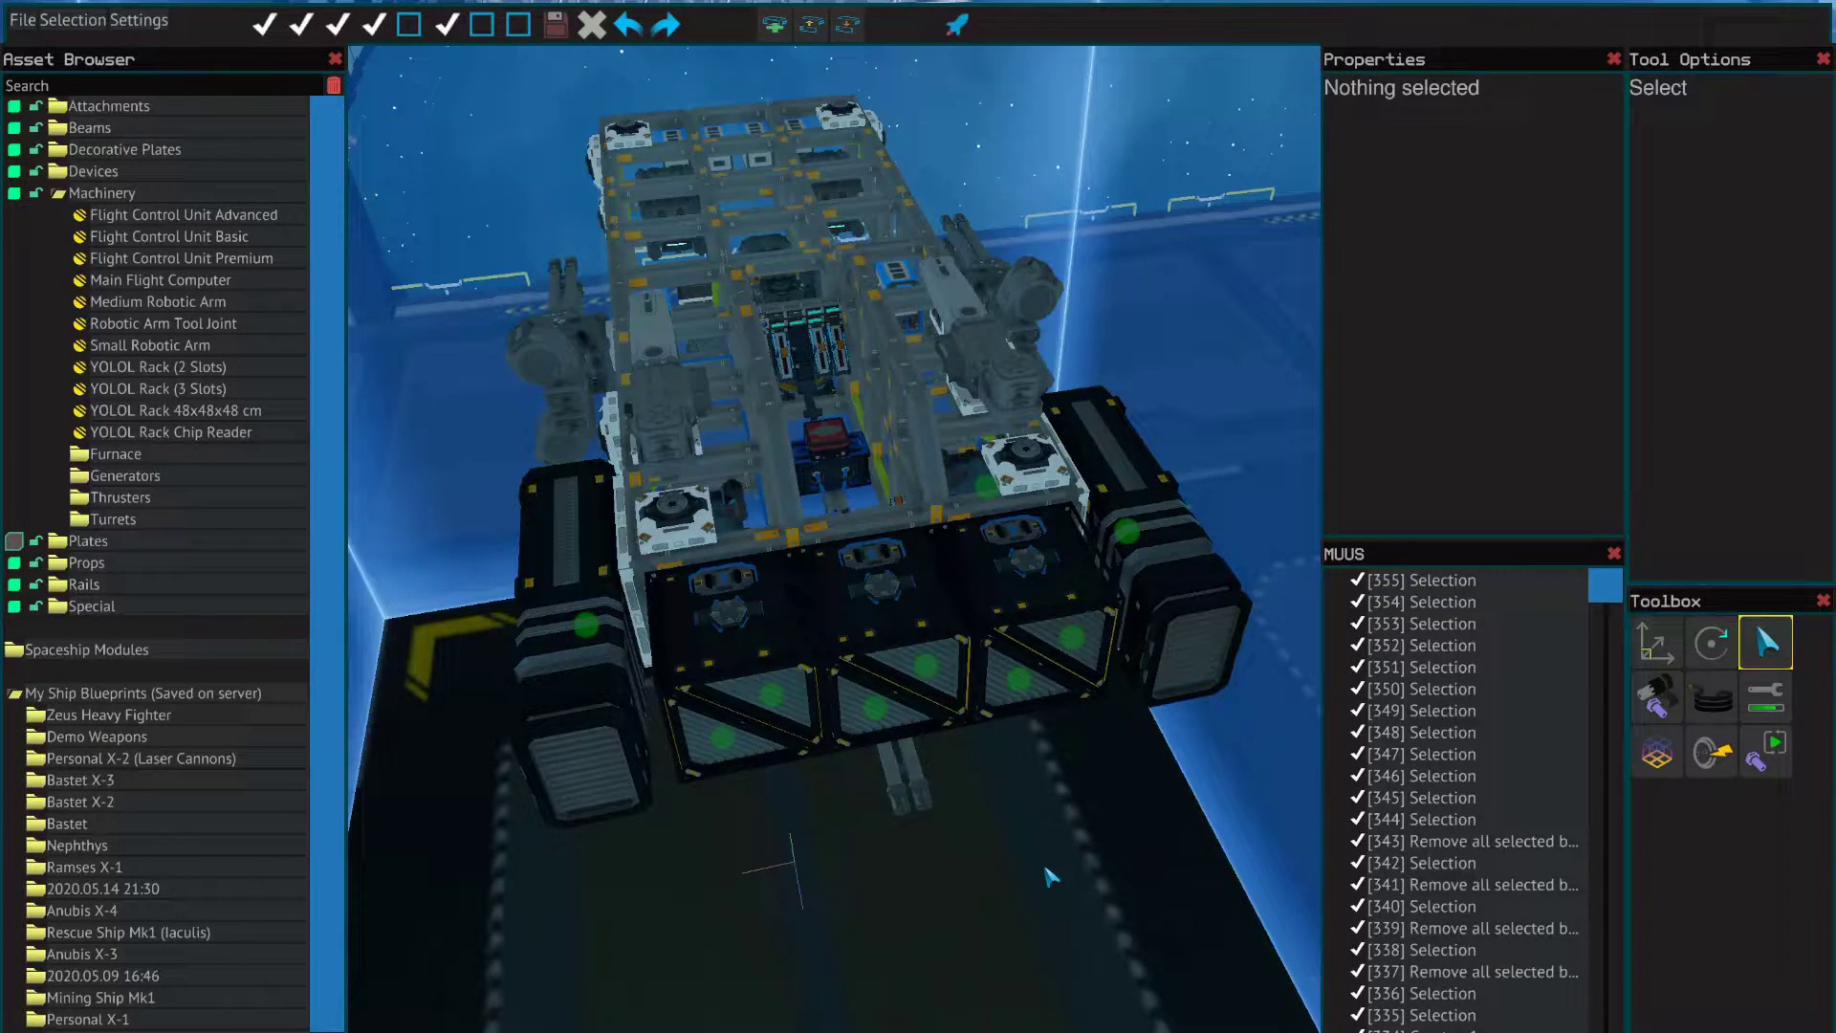
key(w)
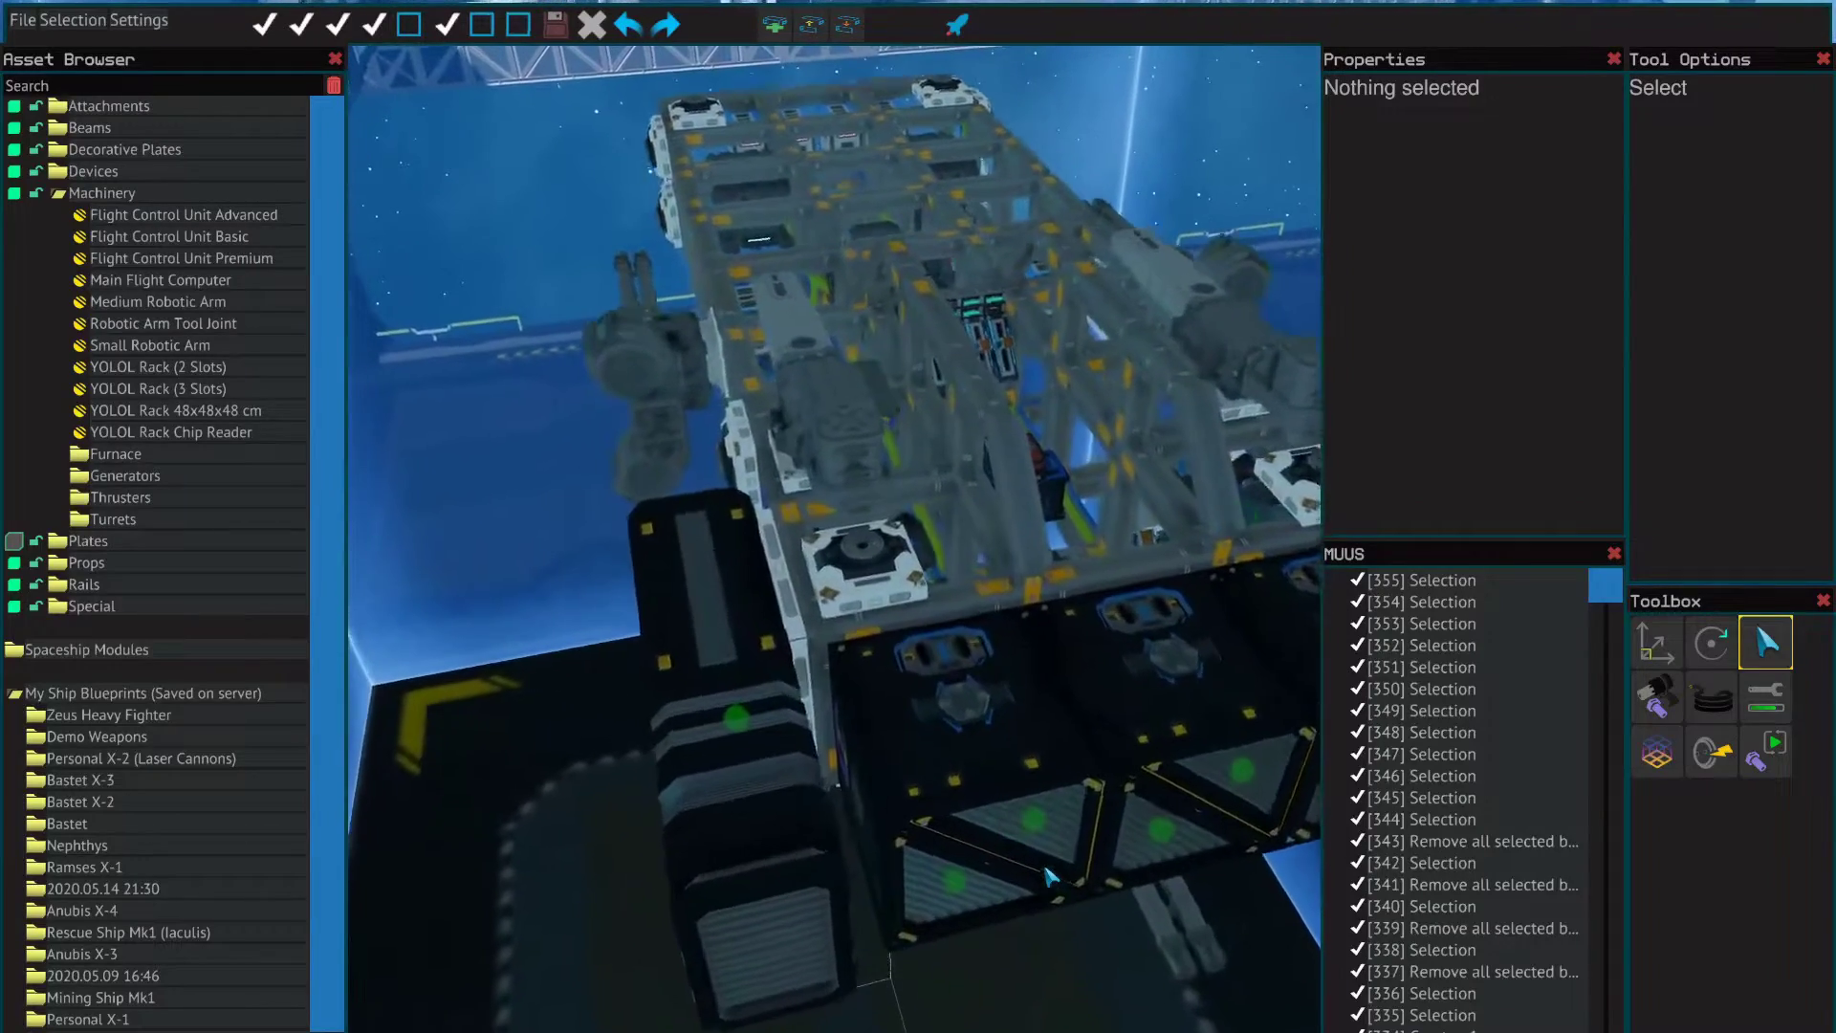
key(s)
key(d)
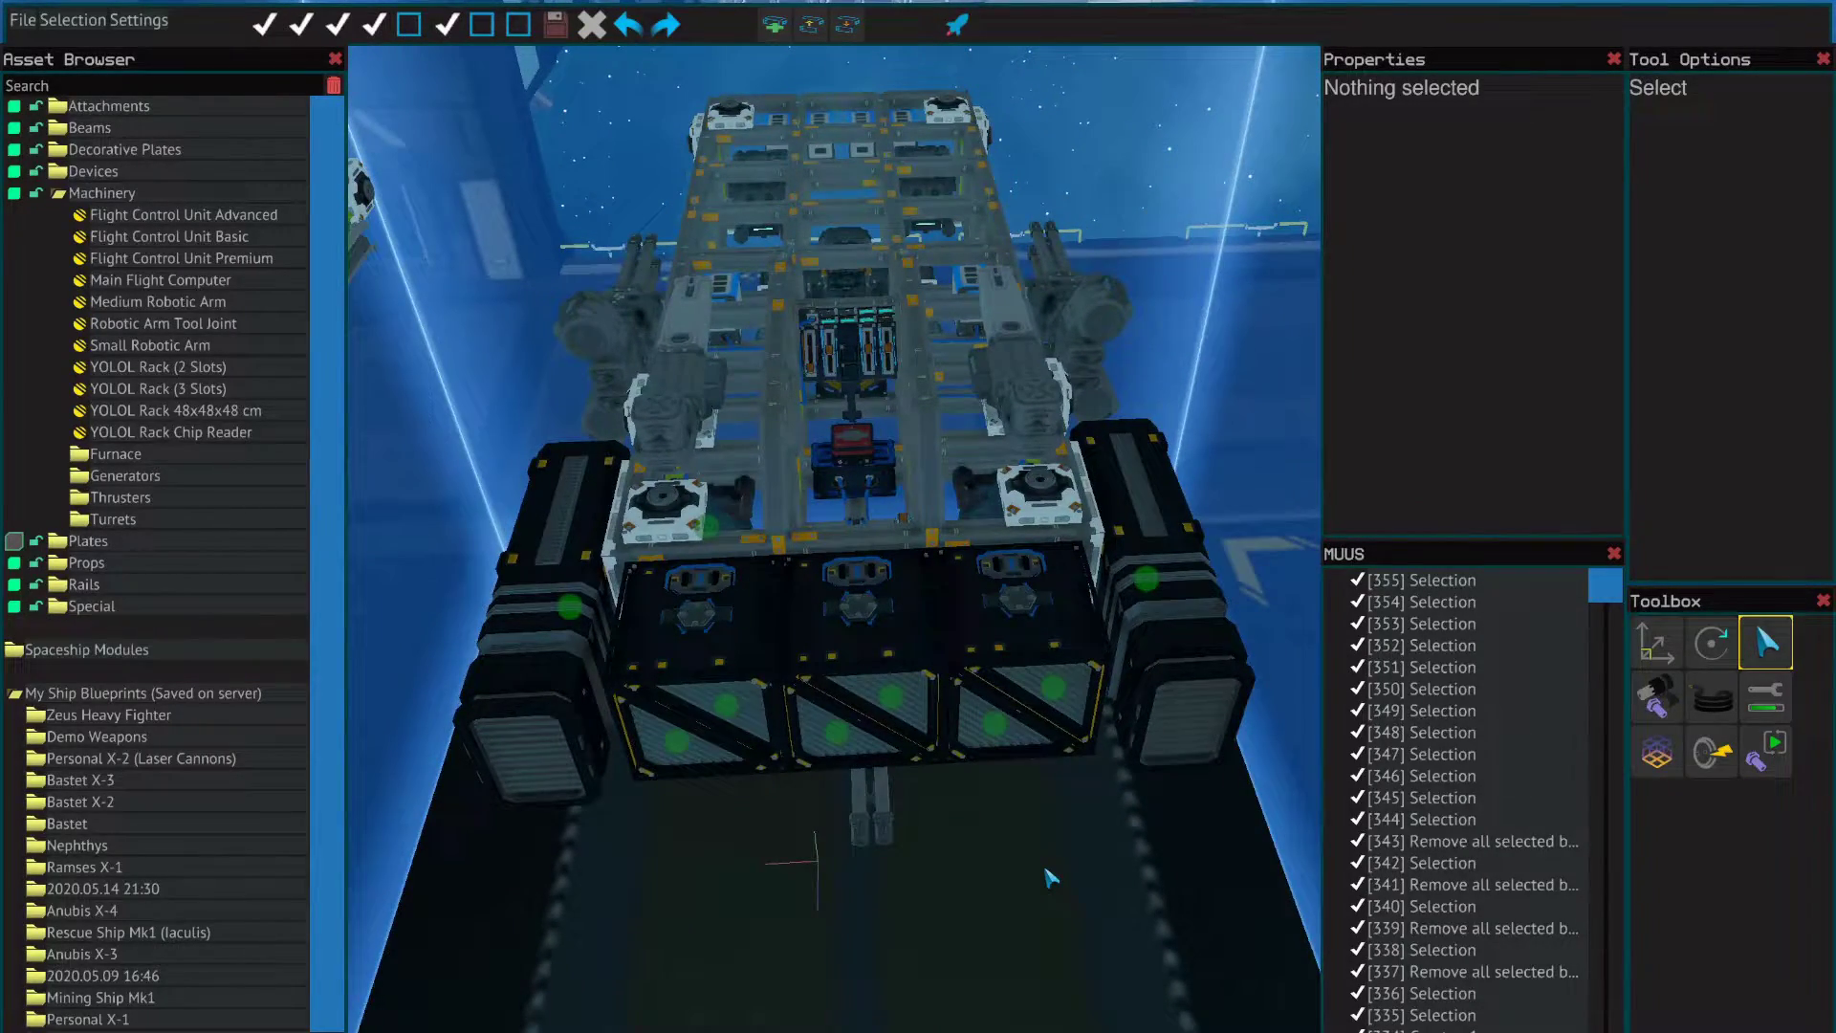
key(a)
key(w)
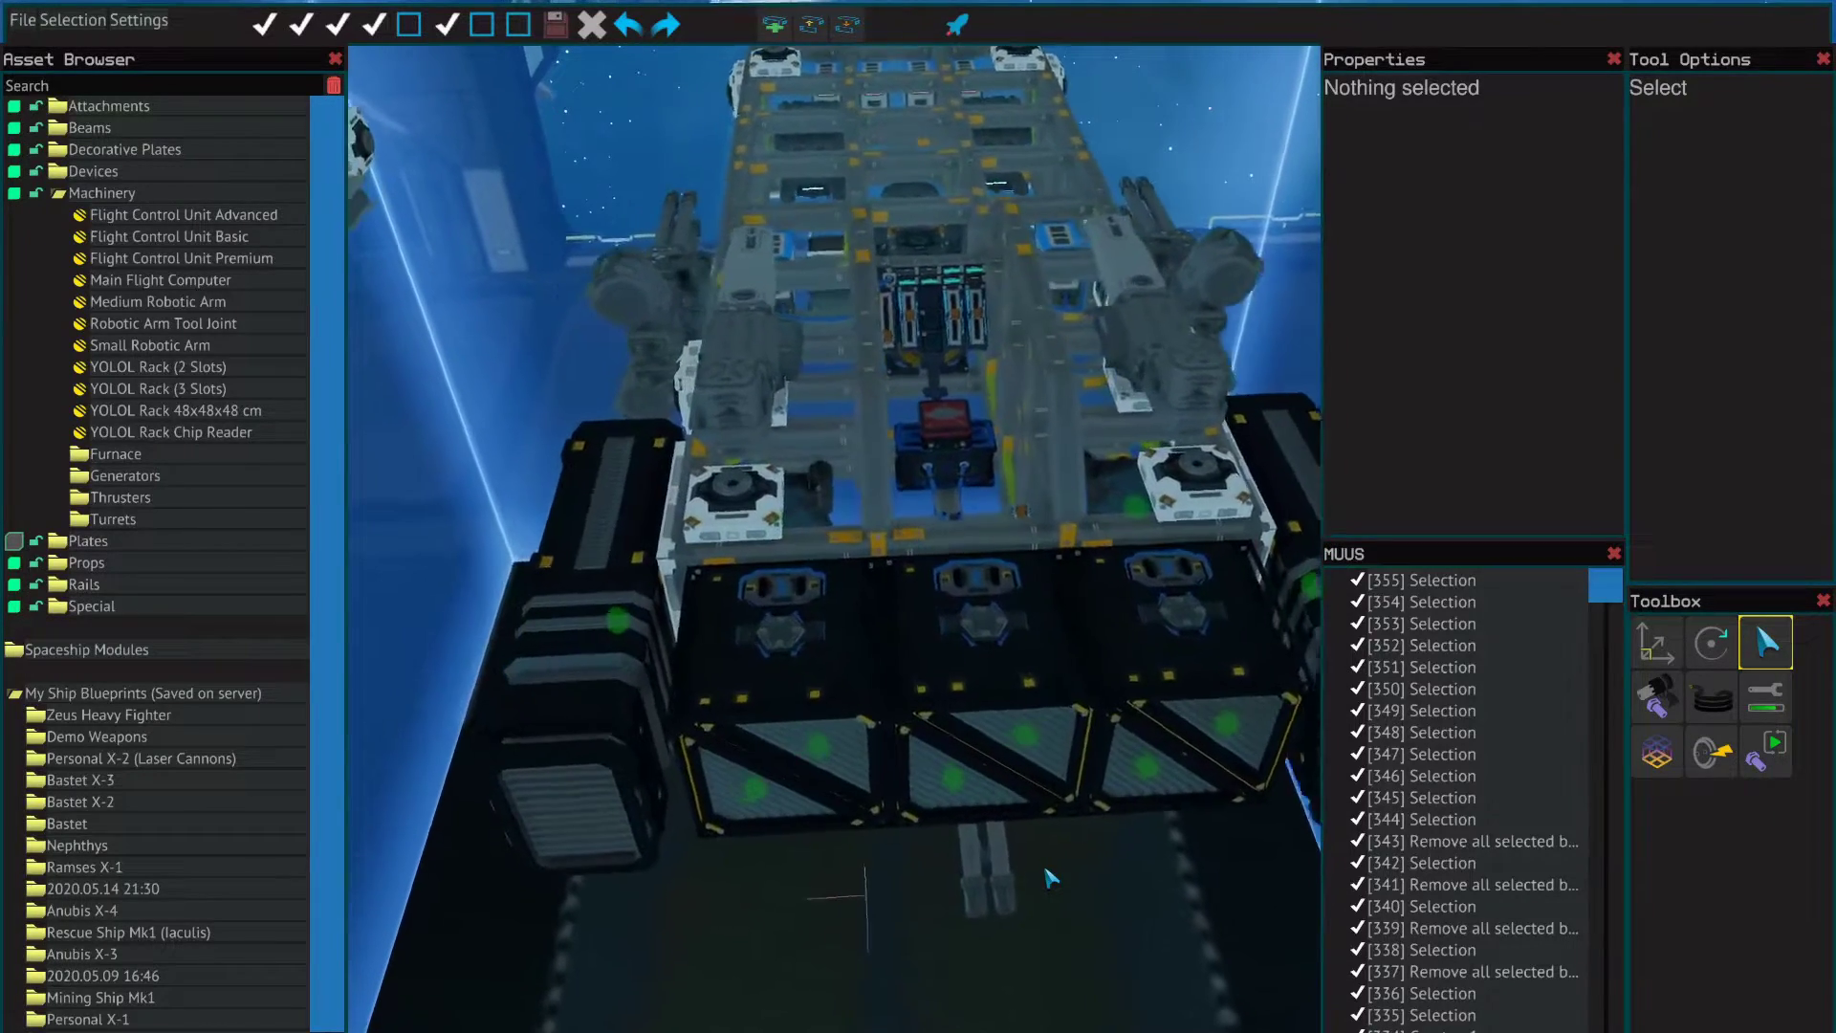
key(d)
key(s)
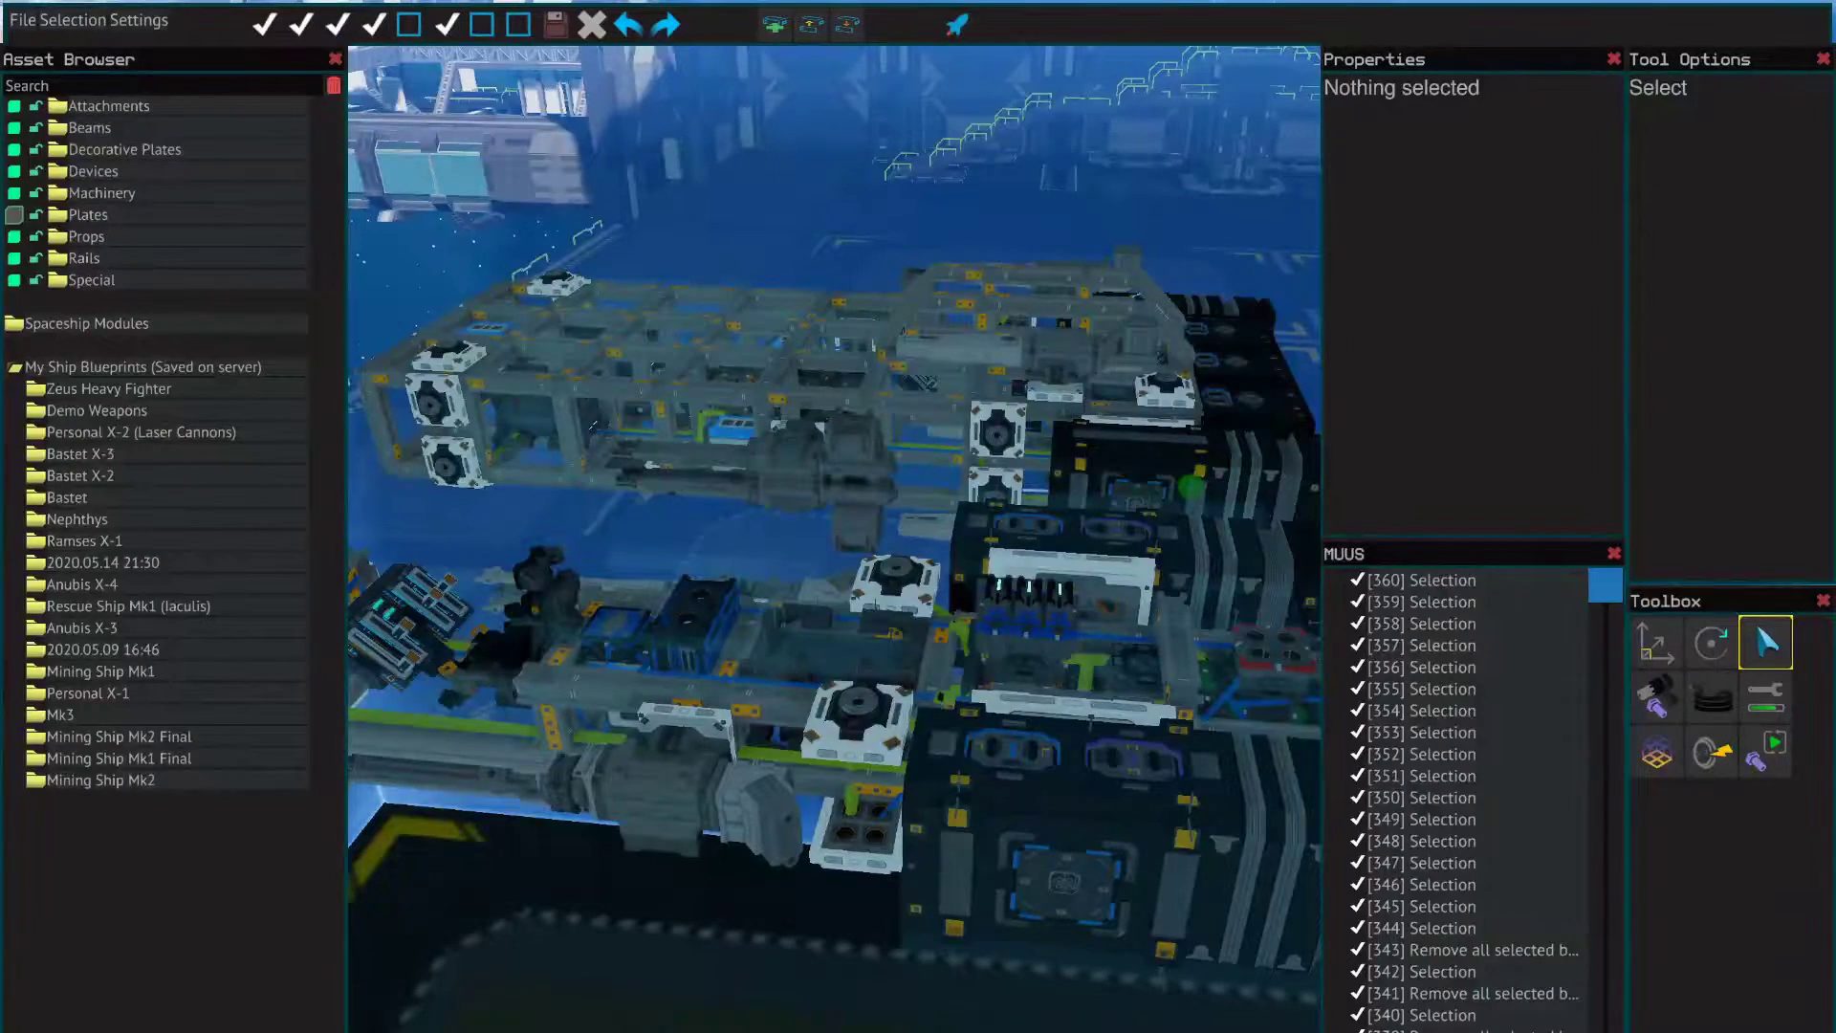
Step: Compare the FcuMfcIO fields of the Main Flight Computer and flight control unit behind the smaller ship's seat, then clear the selection
key(a)
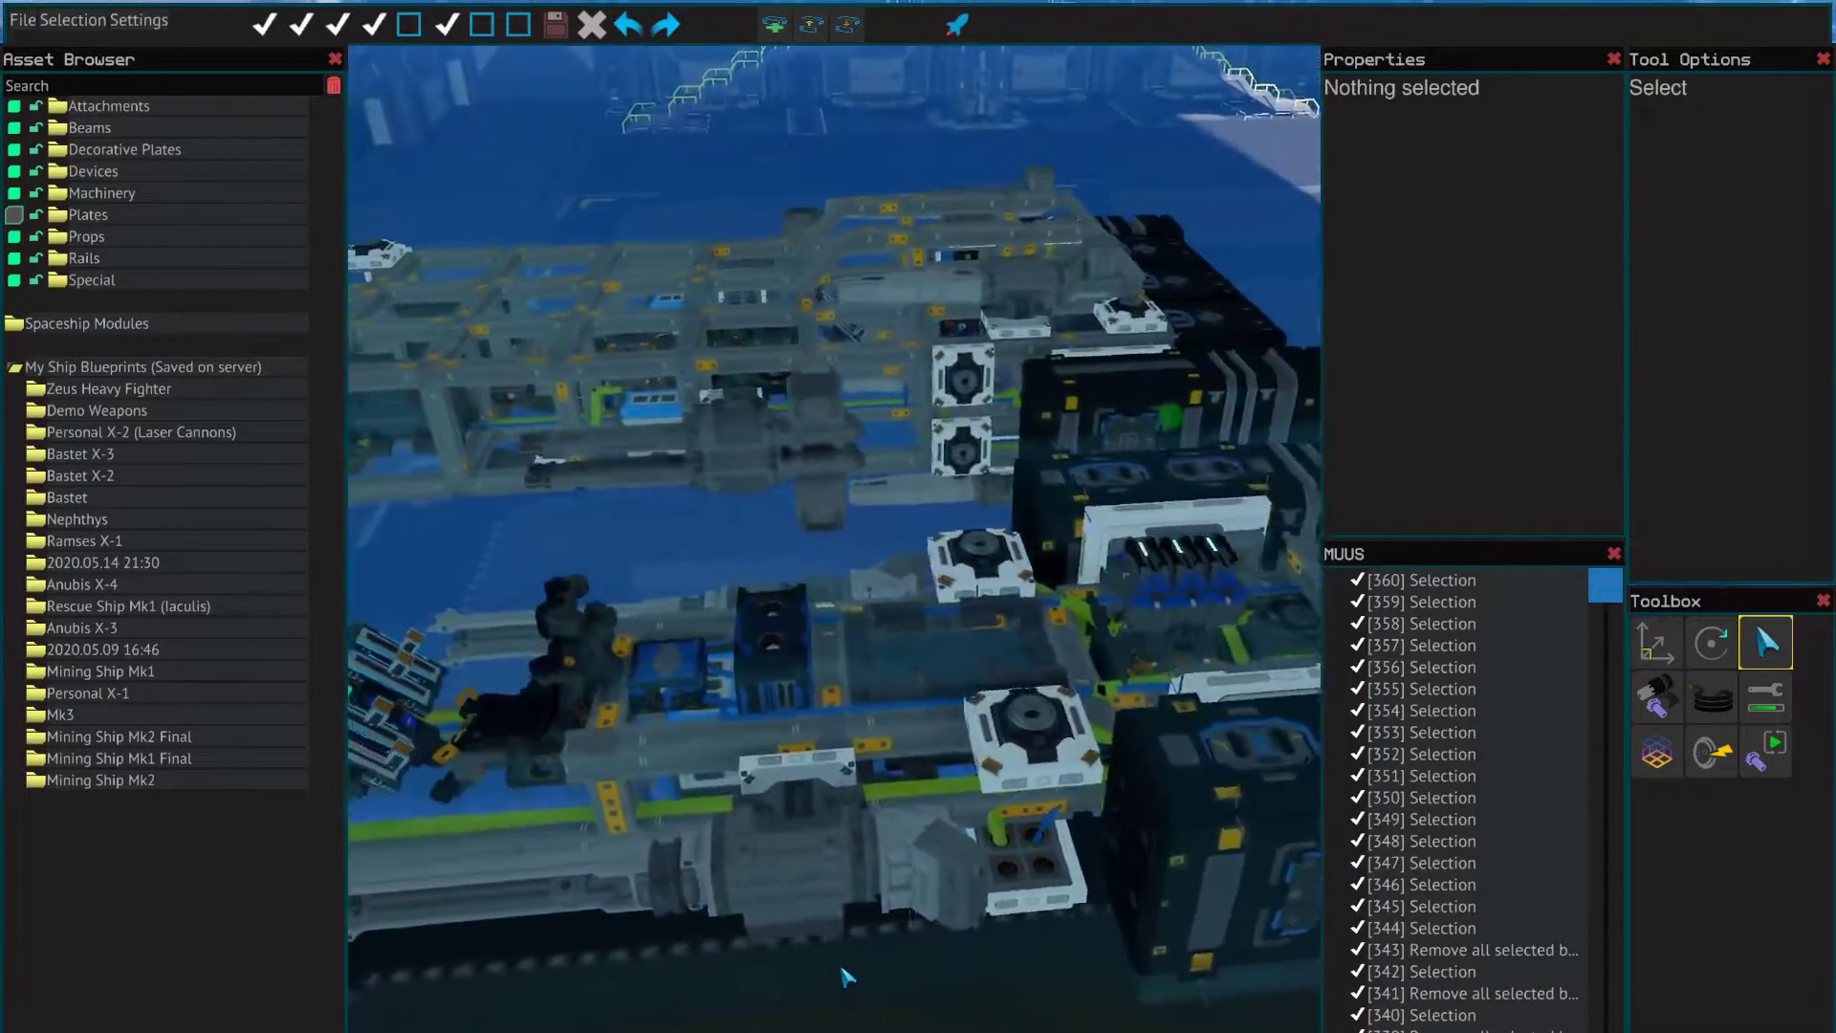
click(902, 654)
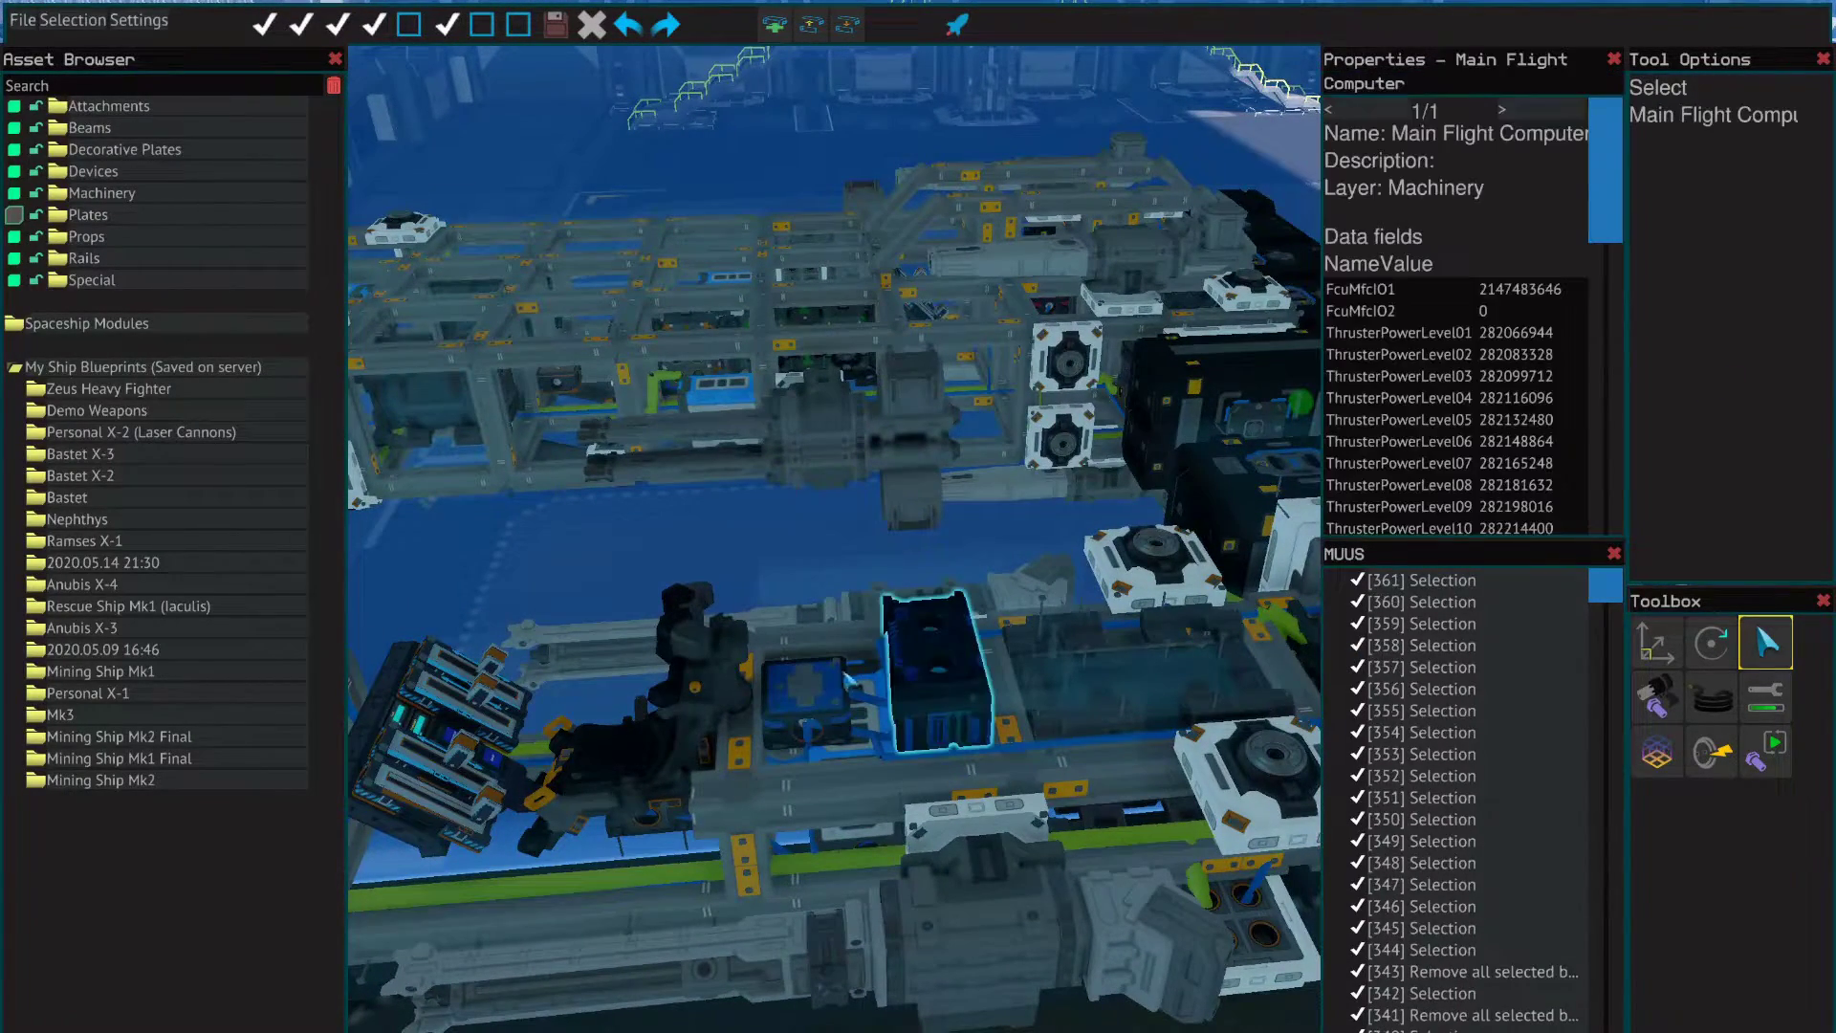
click(864, 685)
click(820, 685)
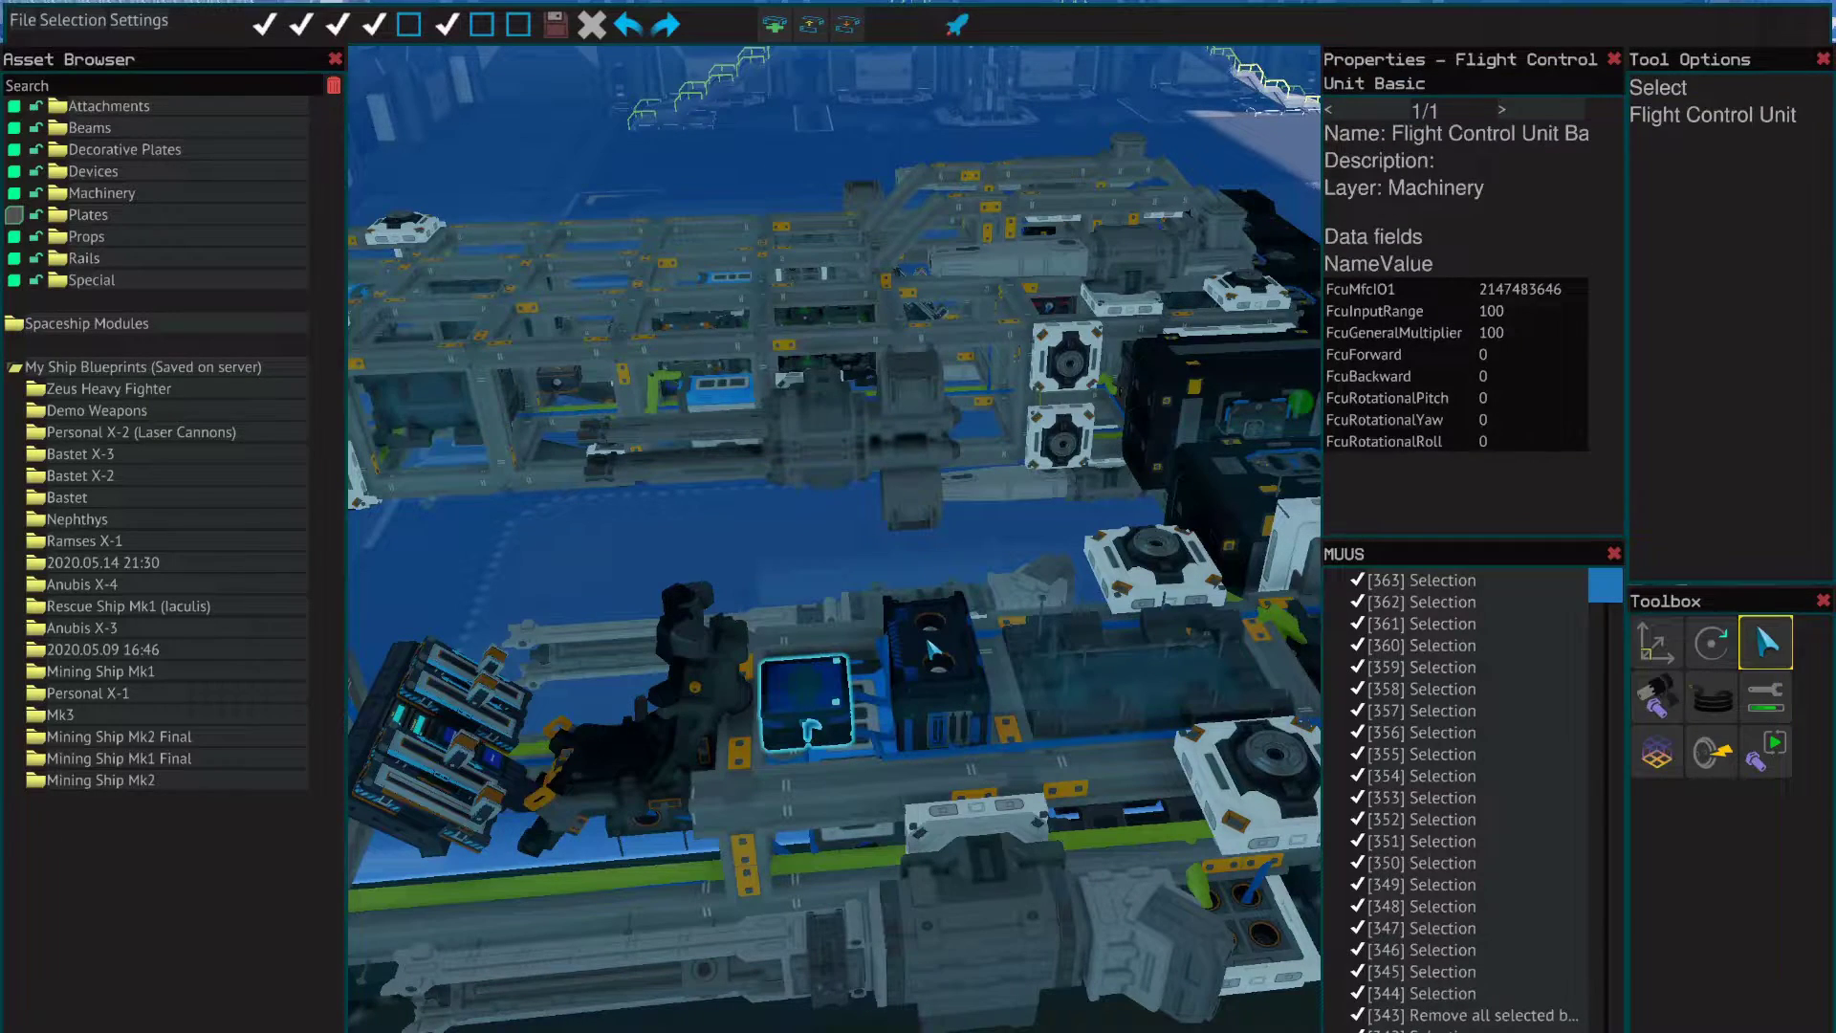
click(930, 650)
click(931, 651)
key(s)
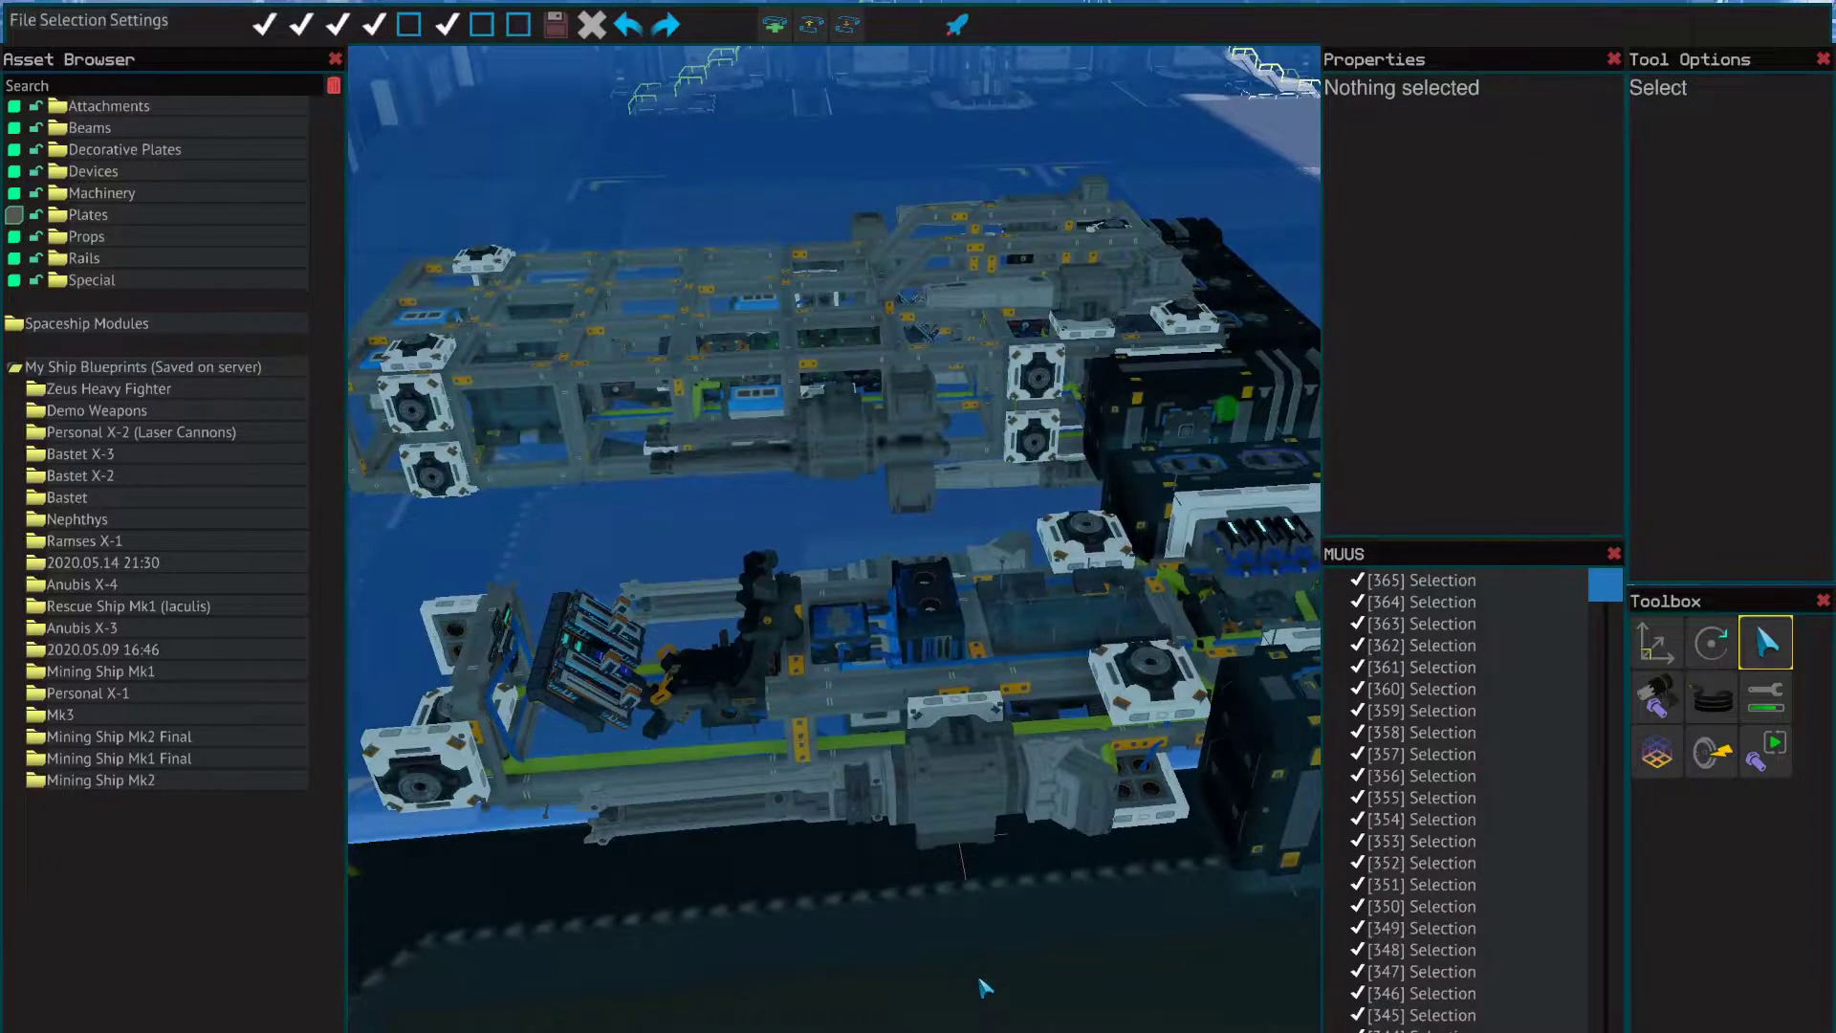
Step: Set the ThrusterPowerLevel01 field of the smaller ship's rear box thruster to 100 on the built ship
key(d)
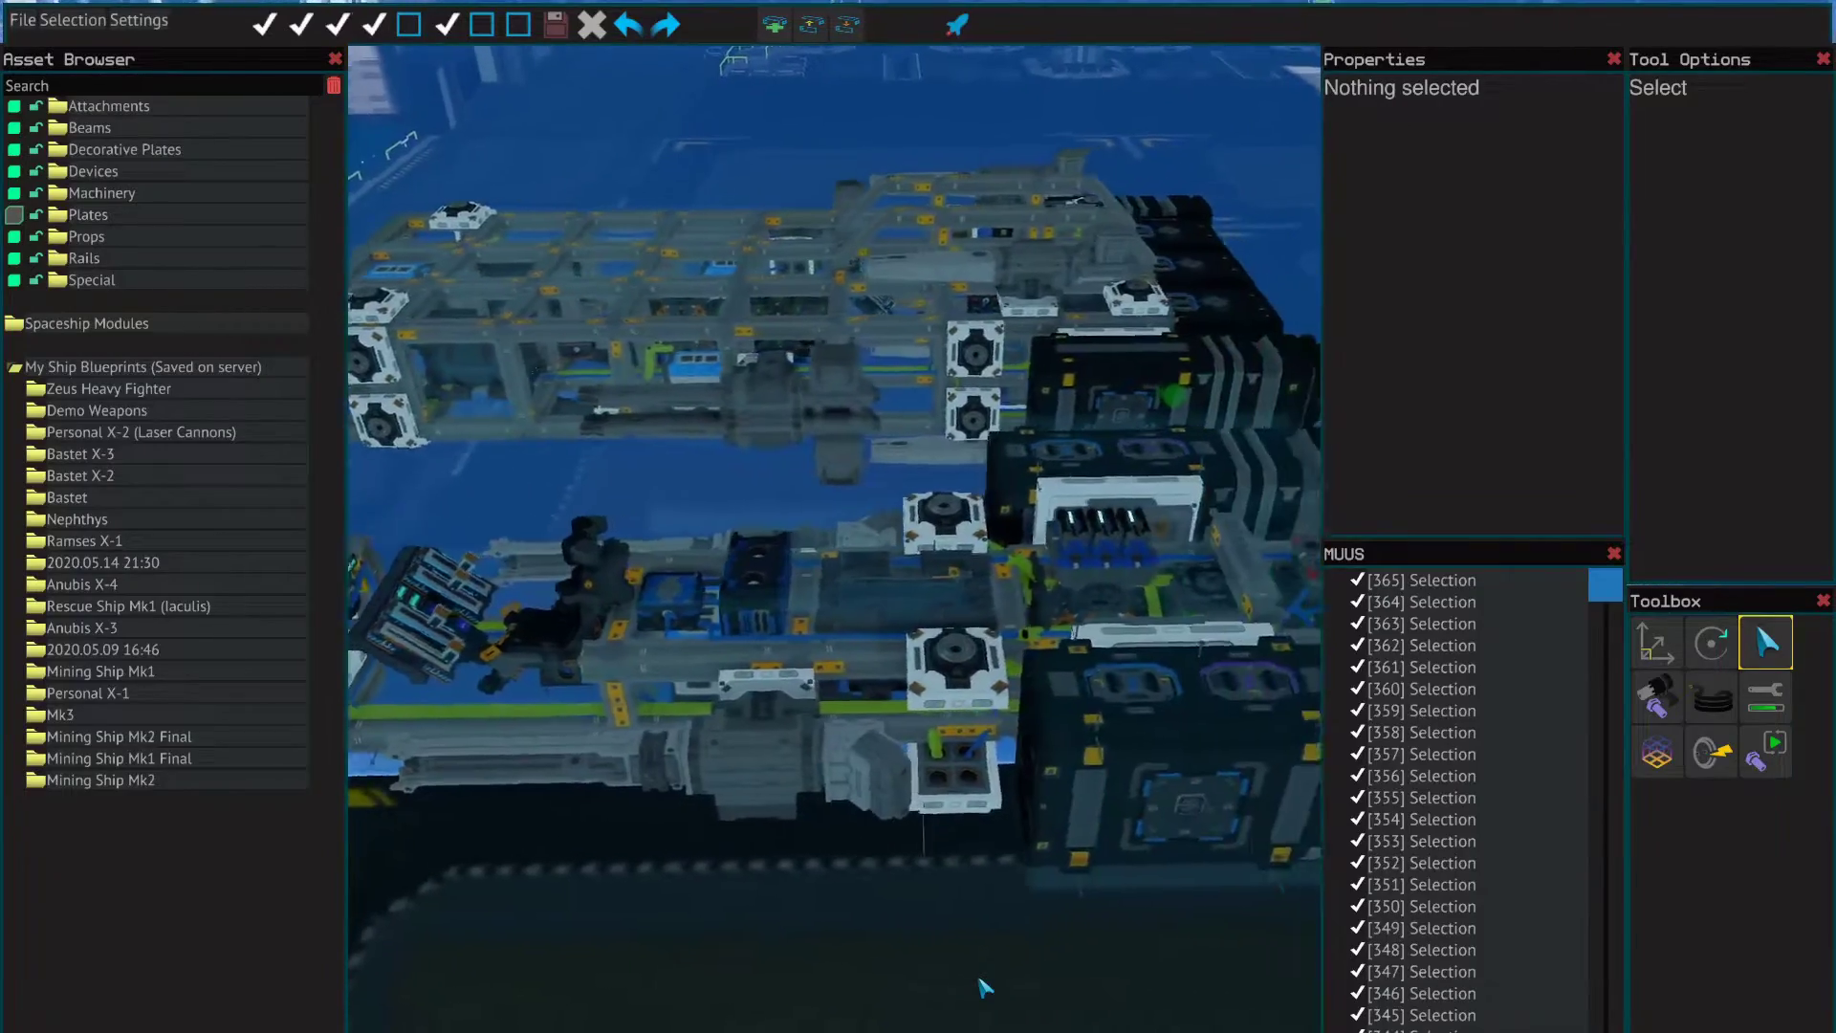
key(d)
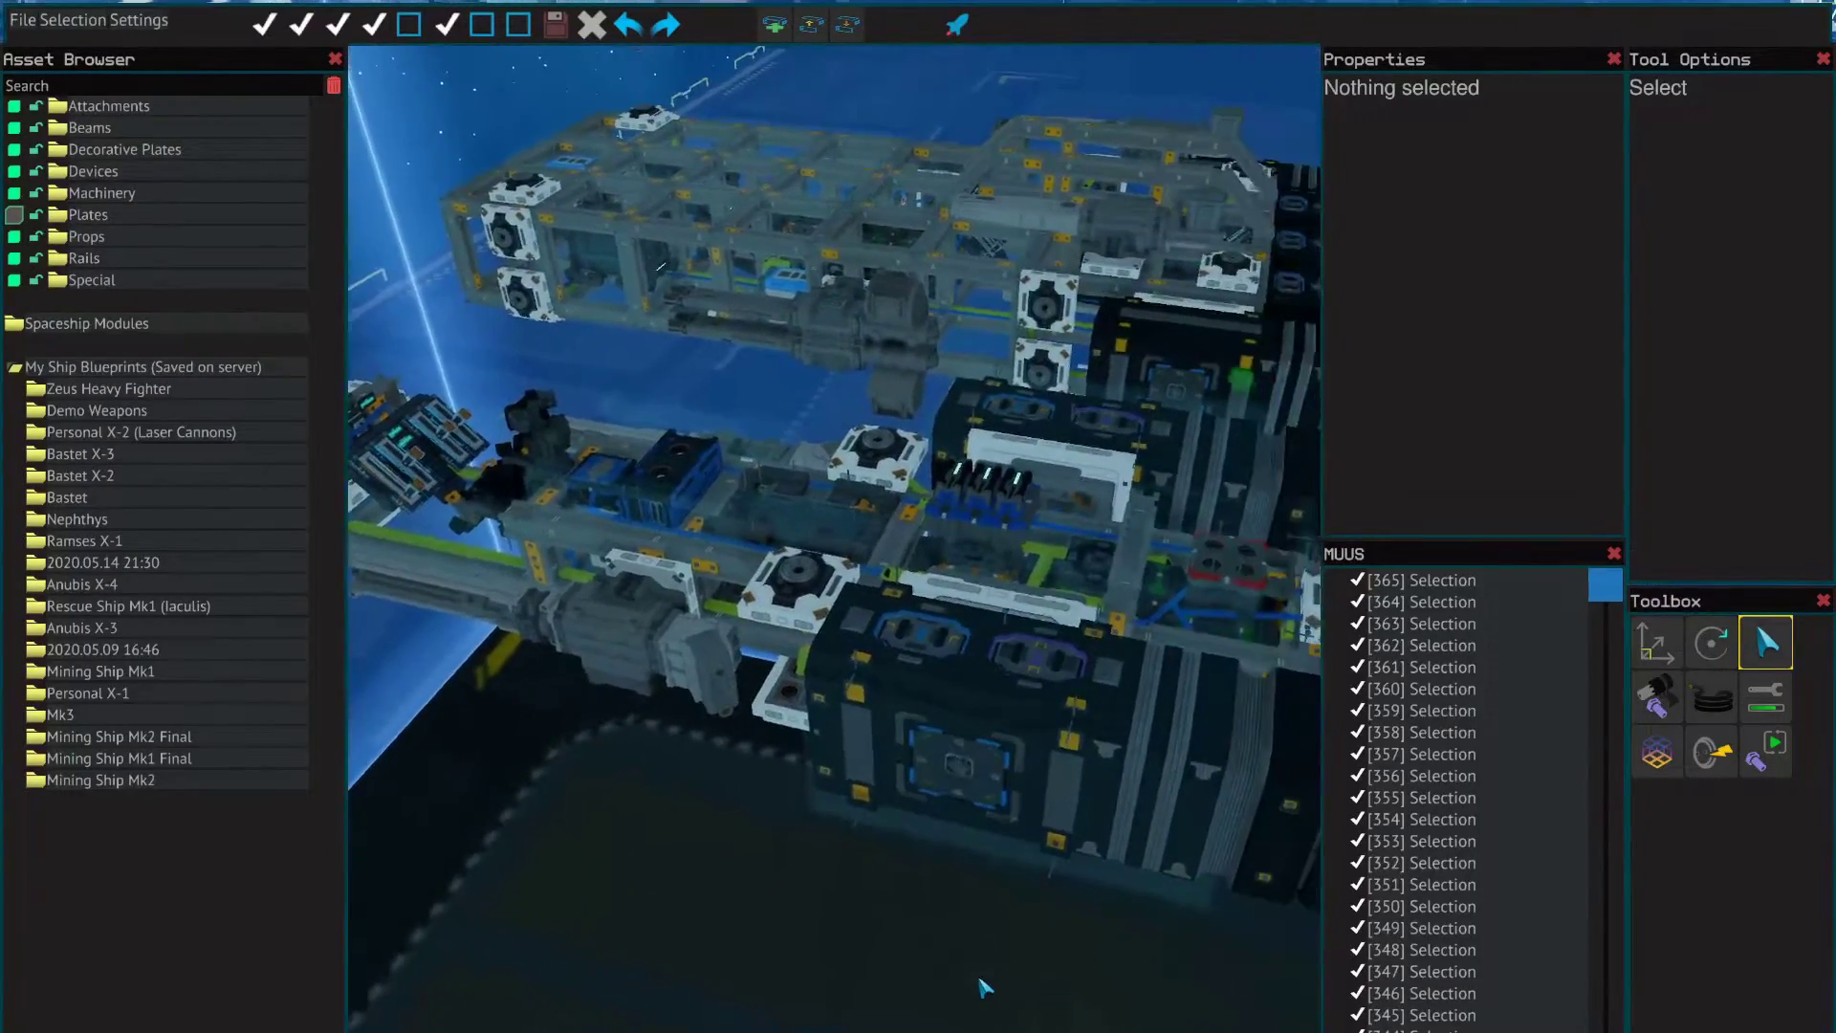
key(w)
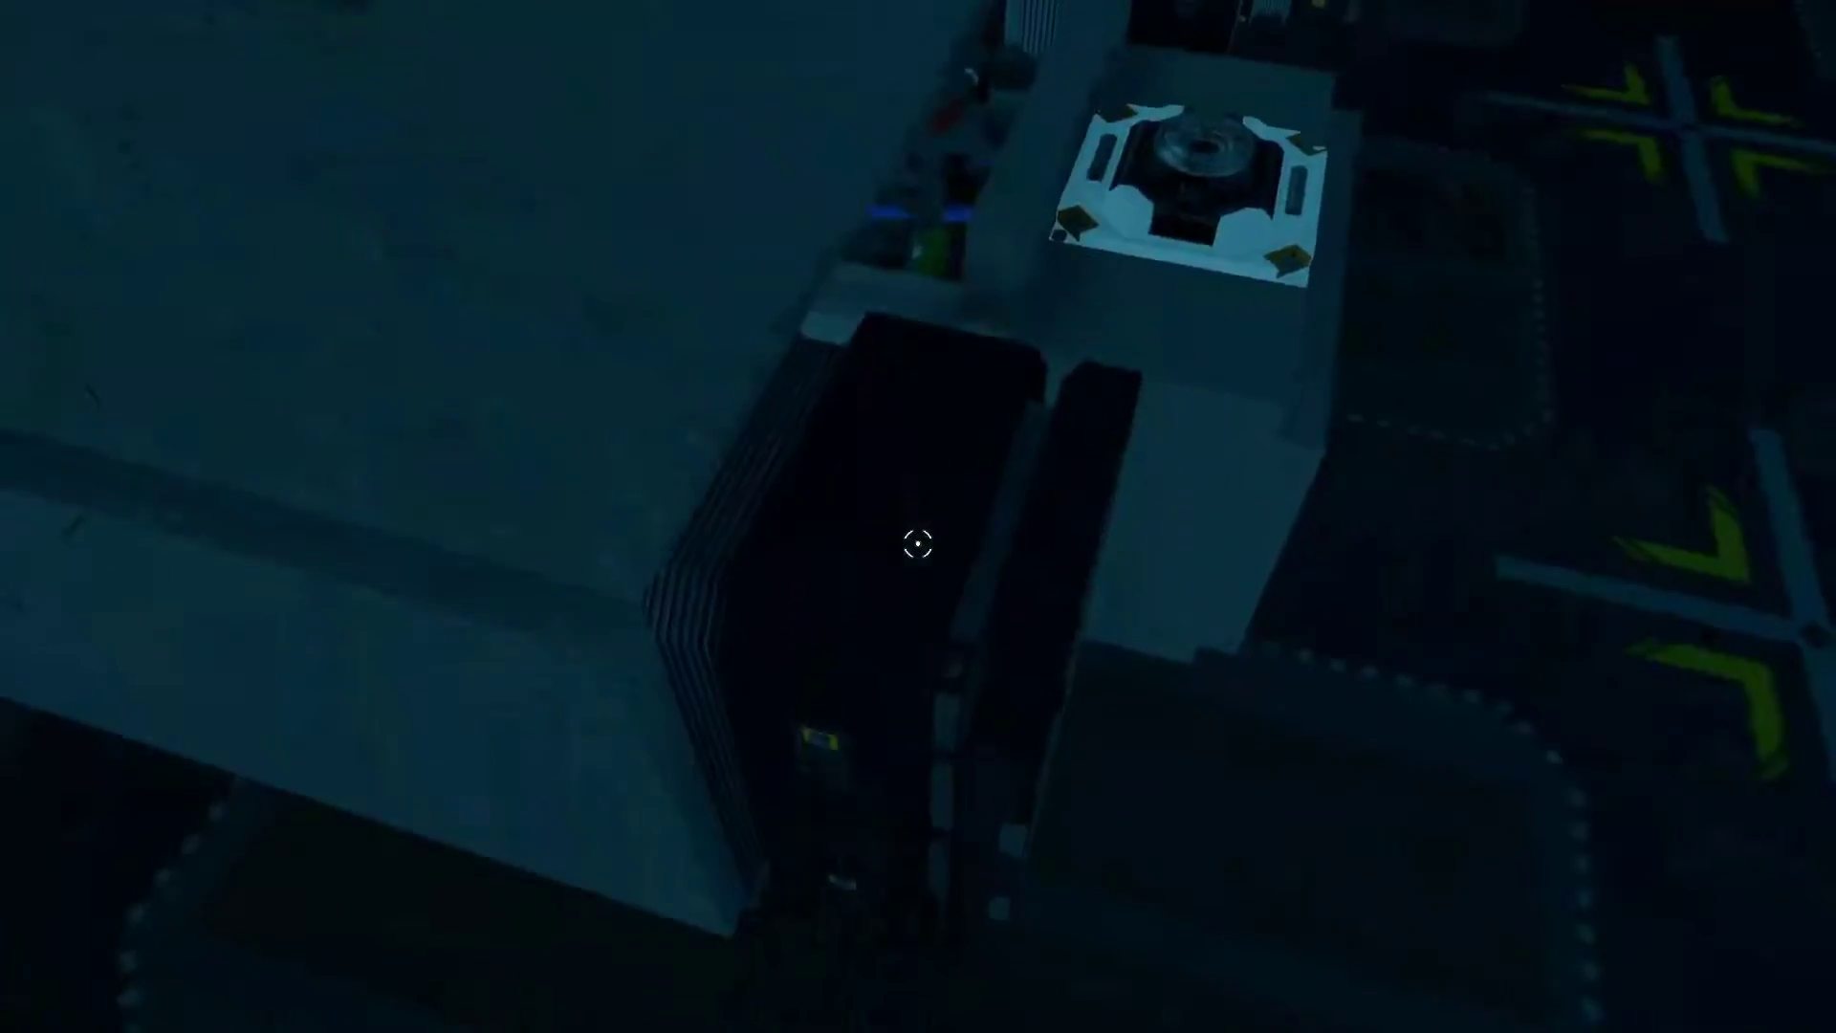
key(u)
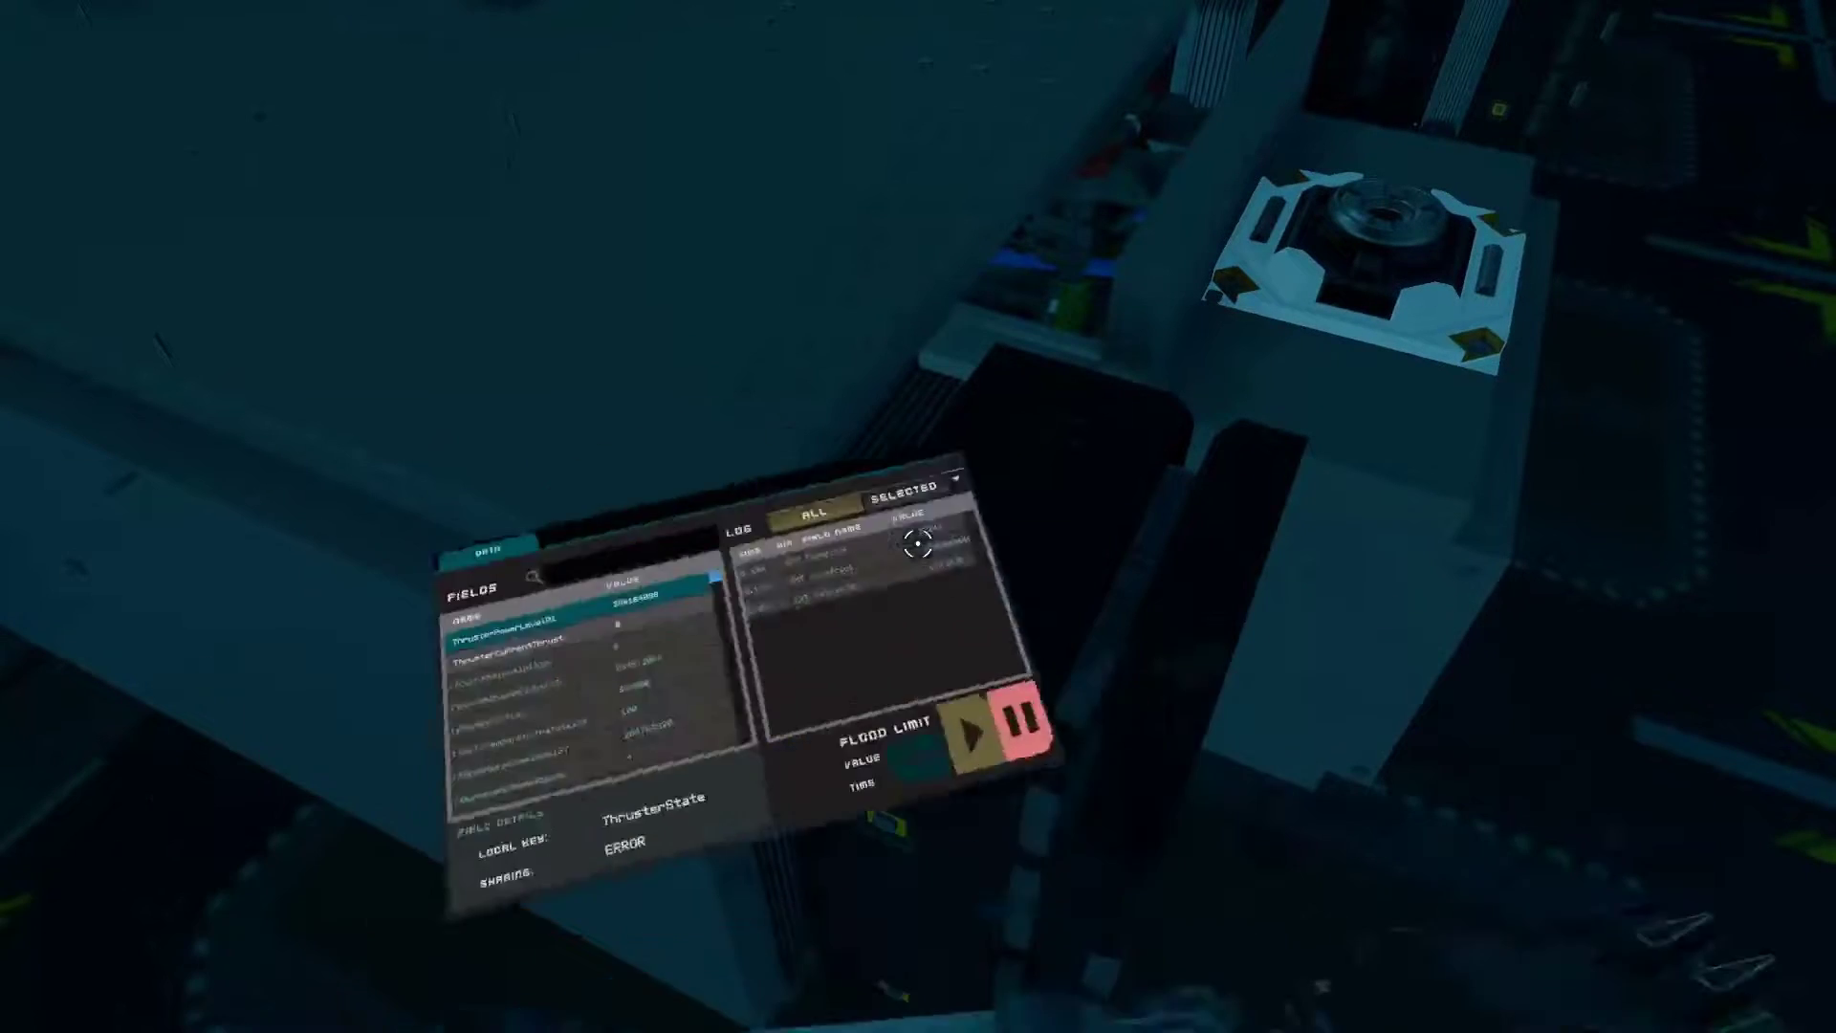
click(707, 526)
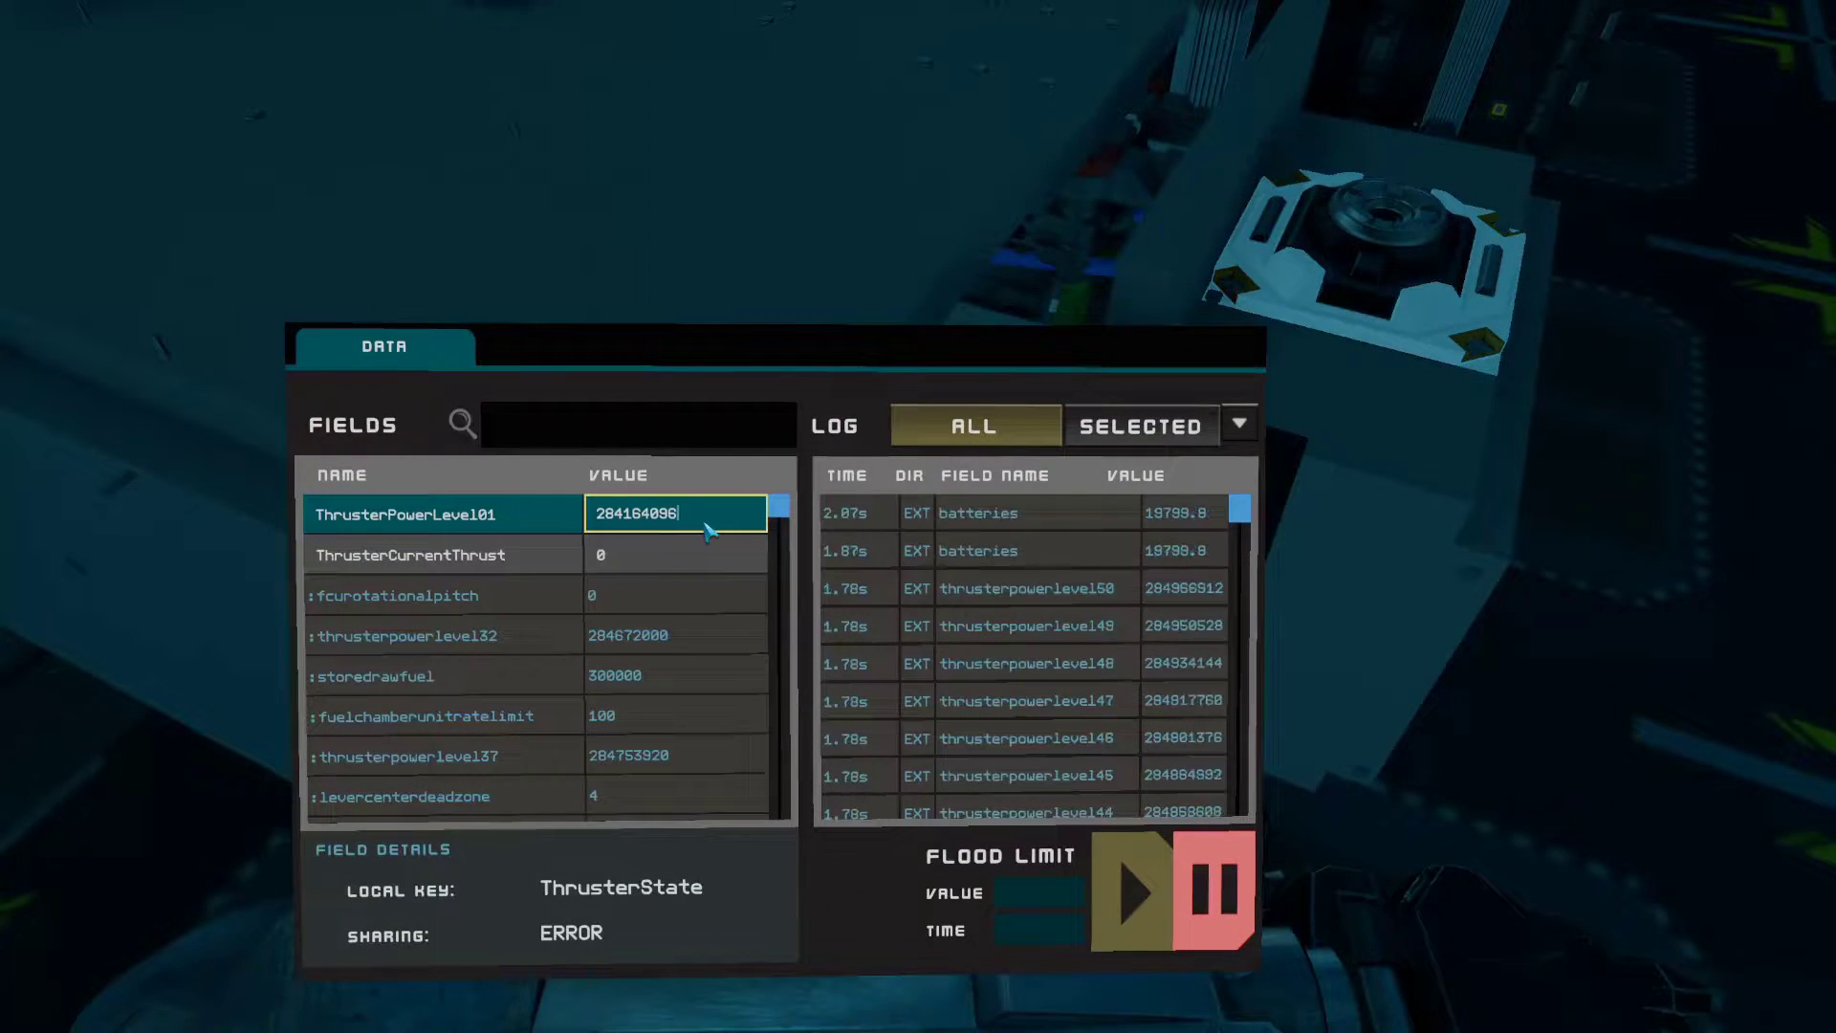
key(BackSpace)
key(BackSpace)
key(BackSpace)
key(BackSpace)
key(BackSpace)
key(BackSpace)
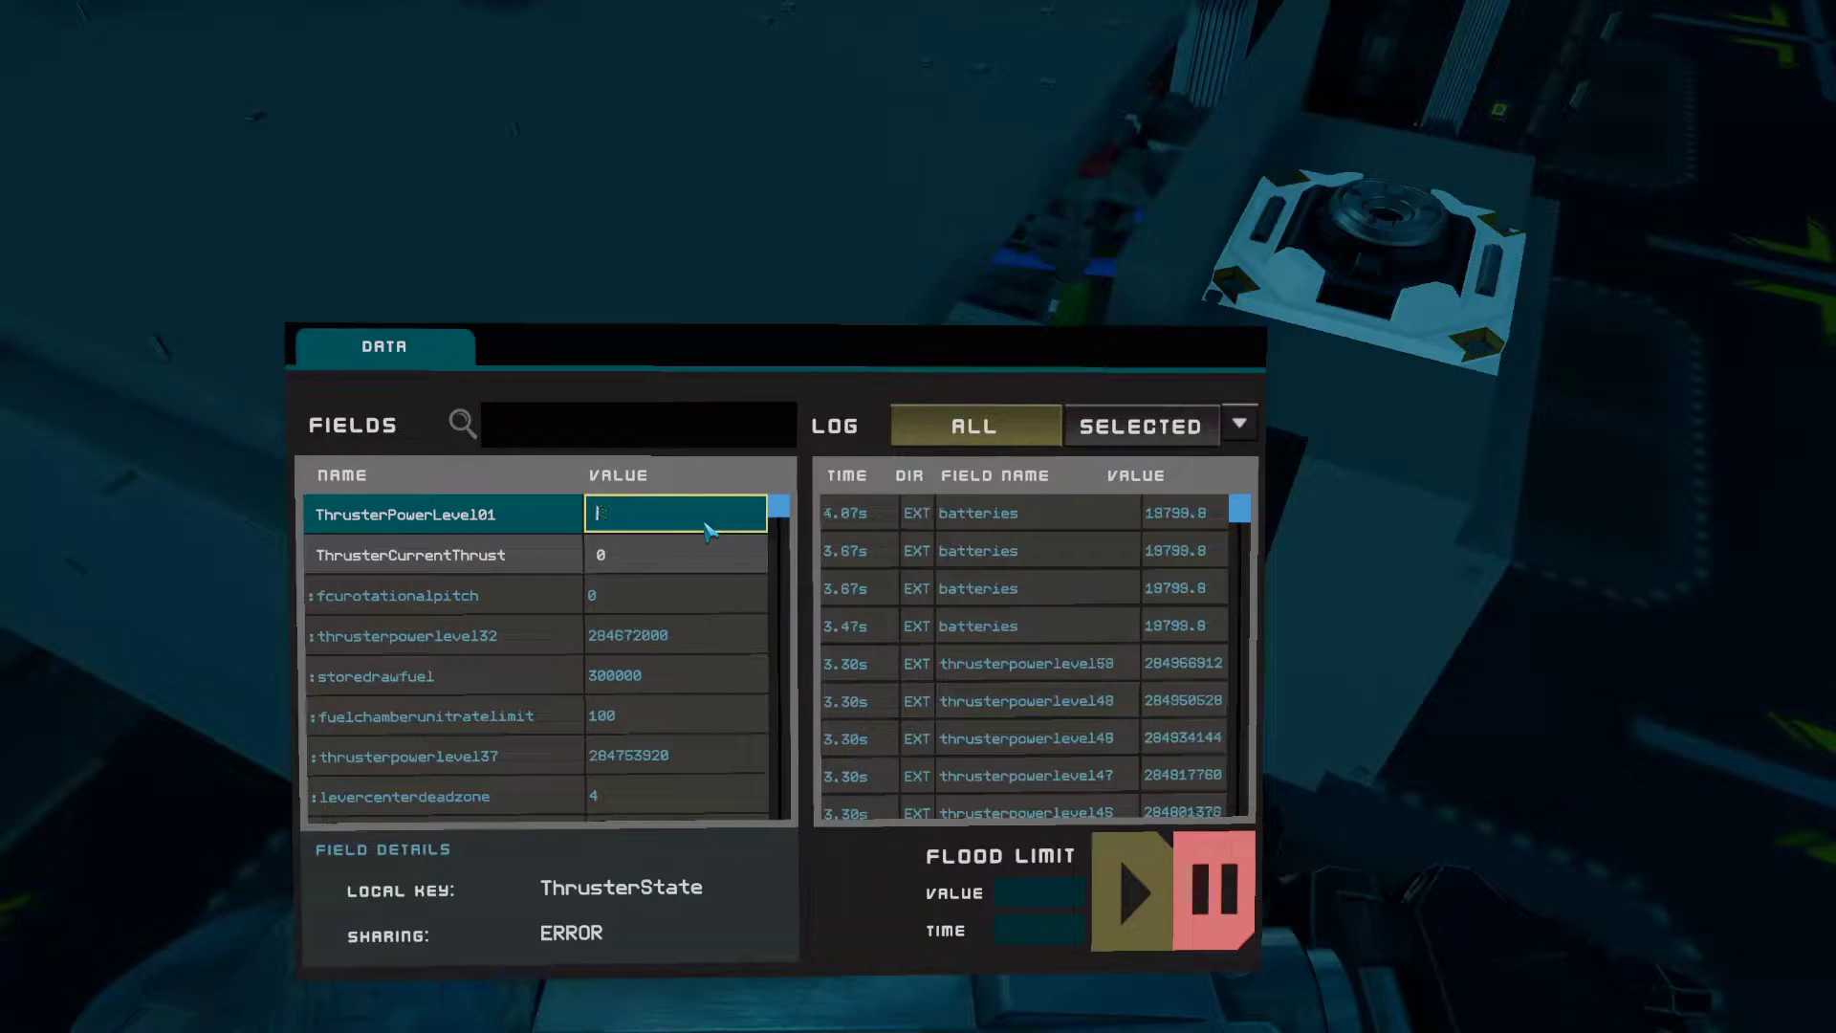
text(100)
key(Return)
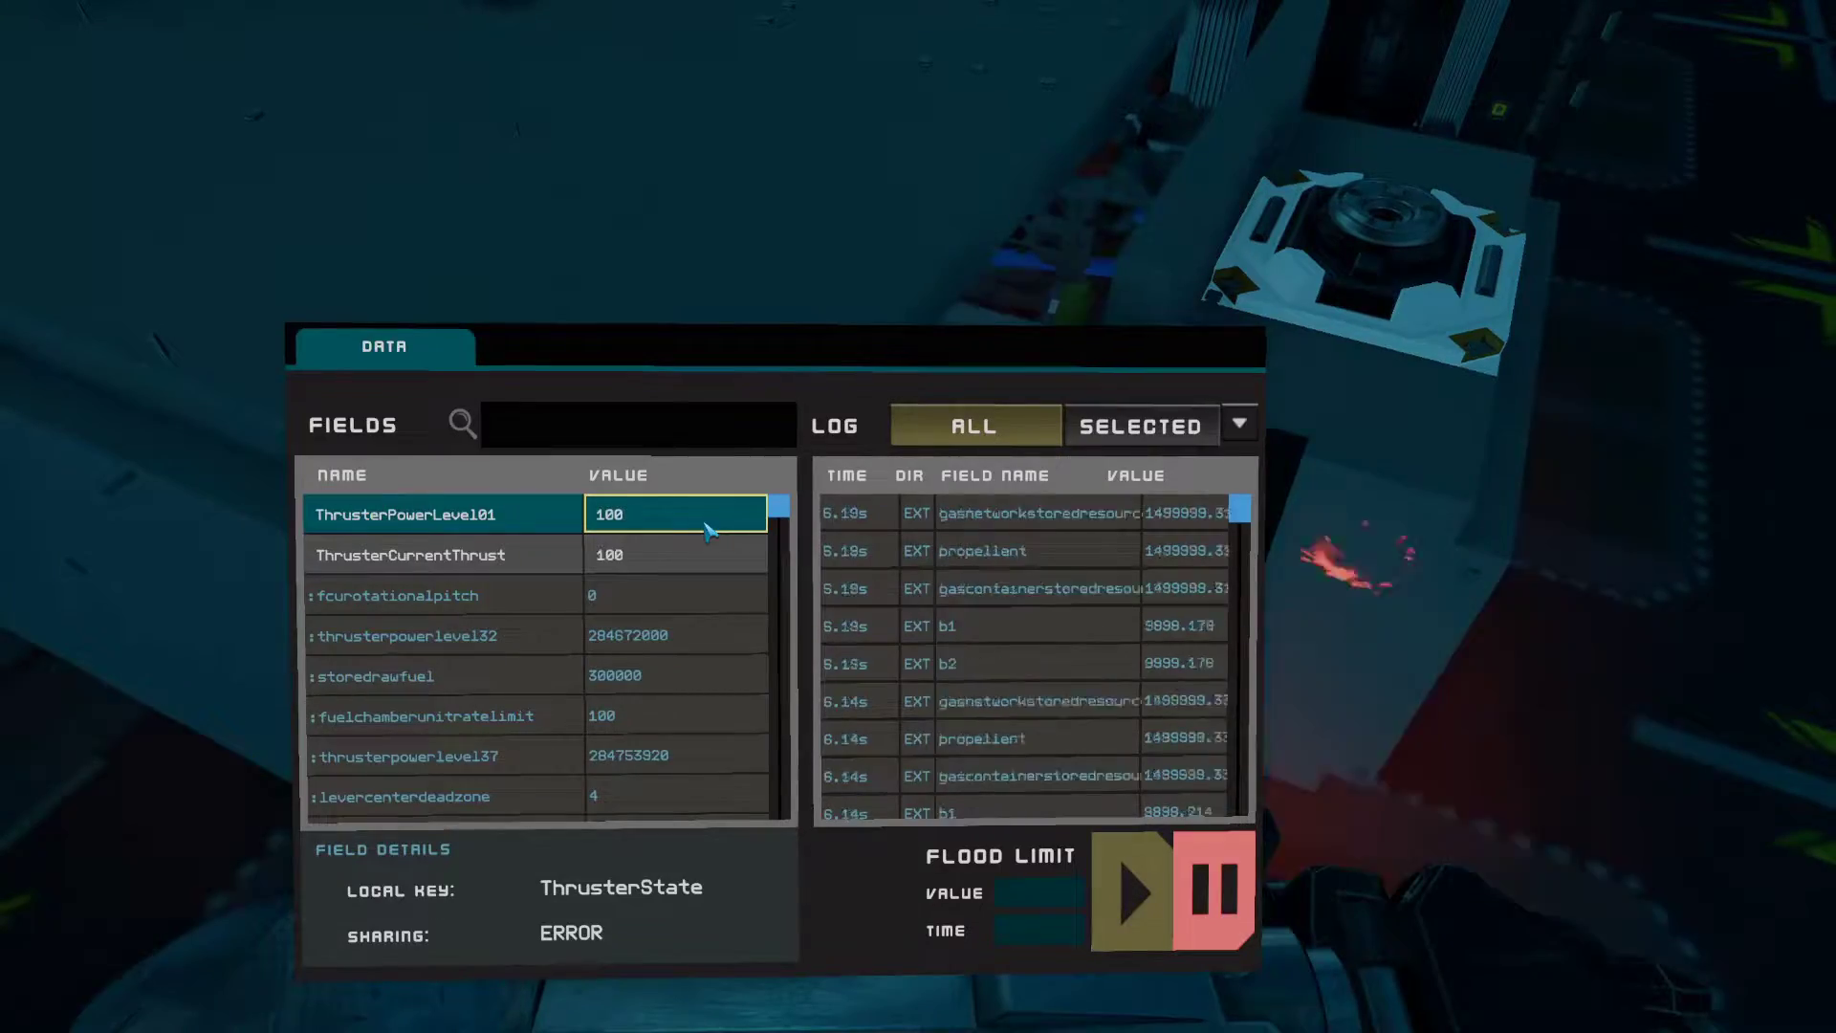
key(e)
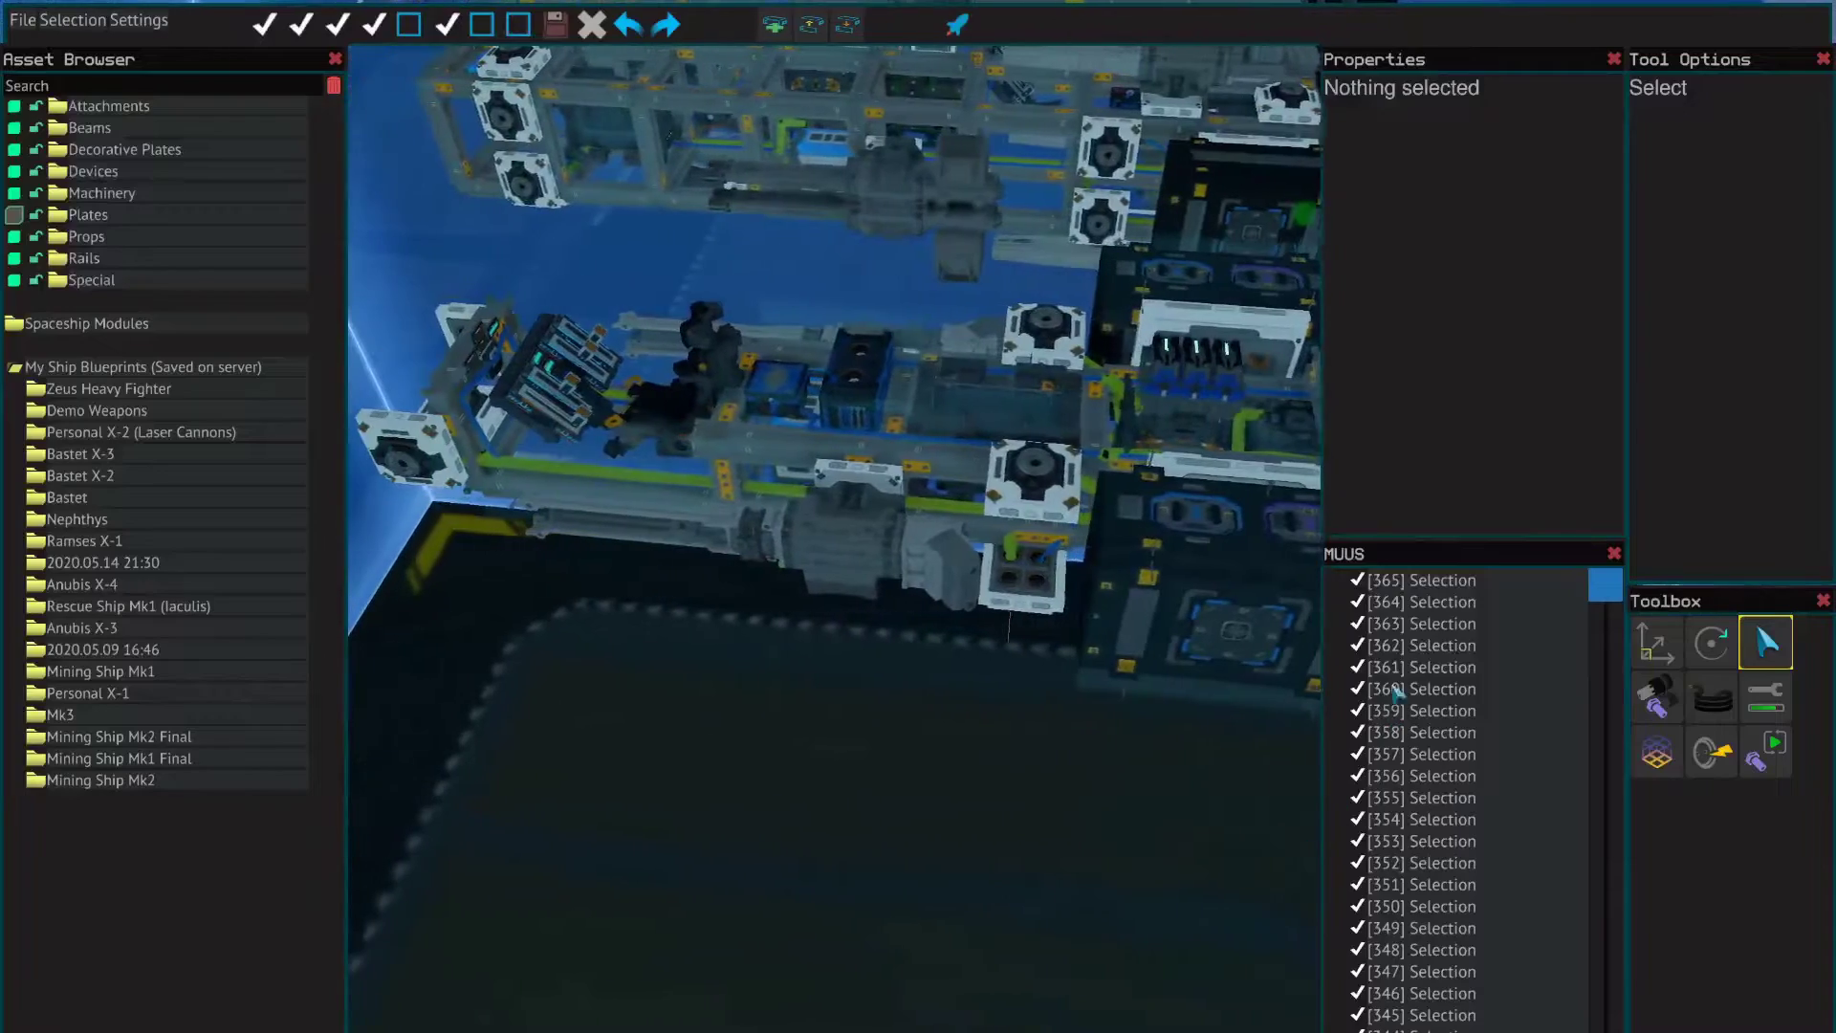
Step: Inspect the data fields of the box thruster at the smaller ship's rear in the designer, then clear the selection
drag(1243, 554, 894, 554)
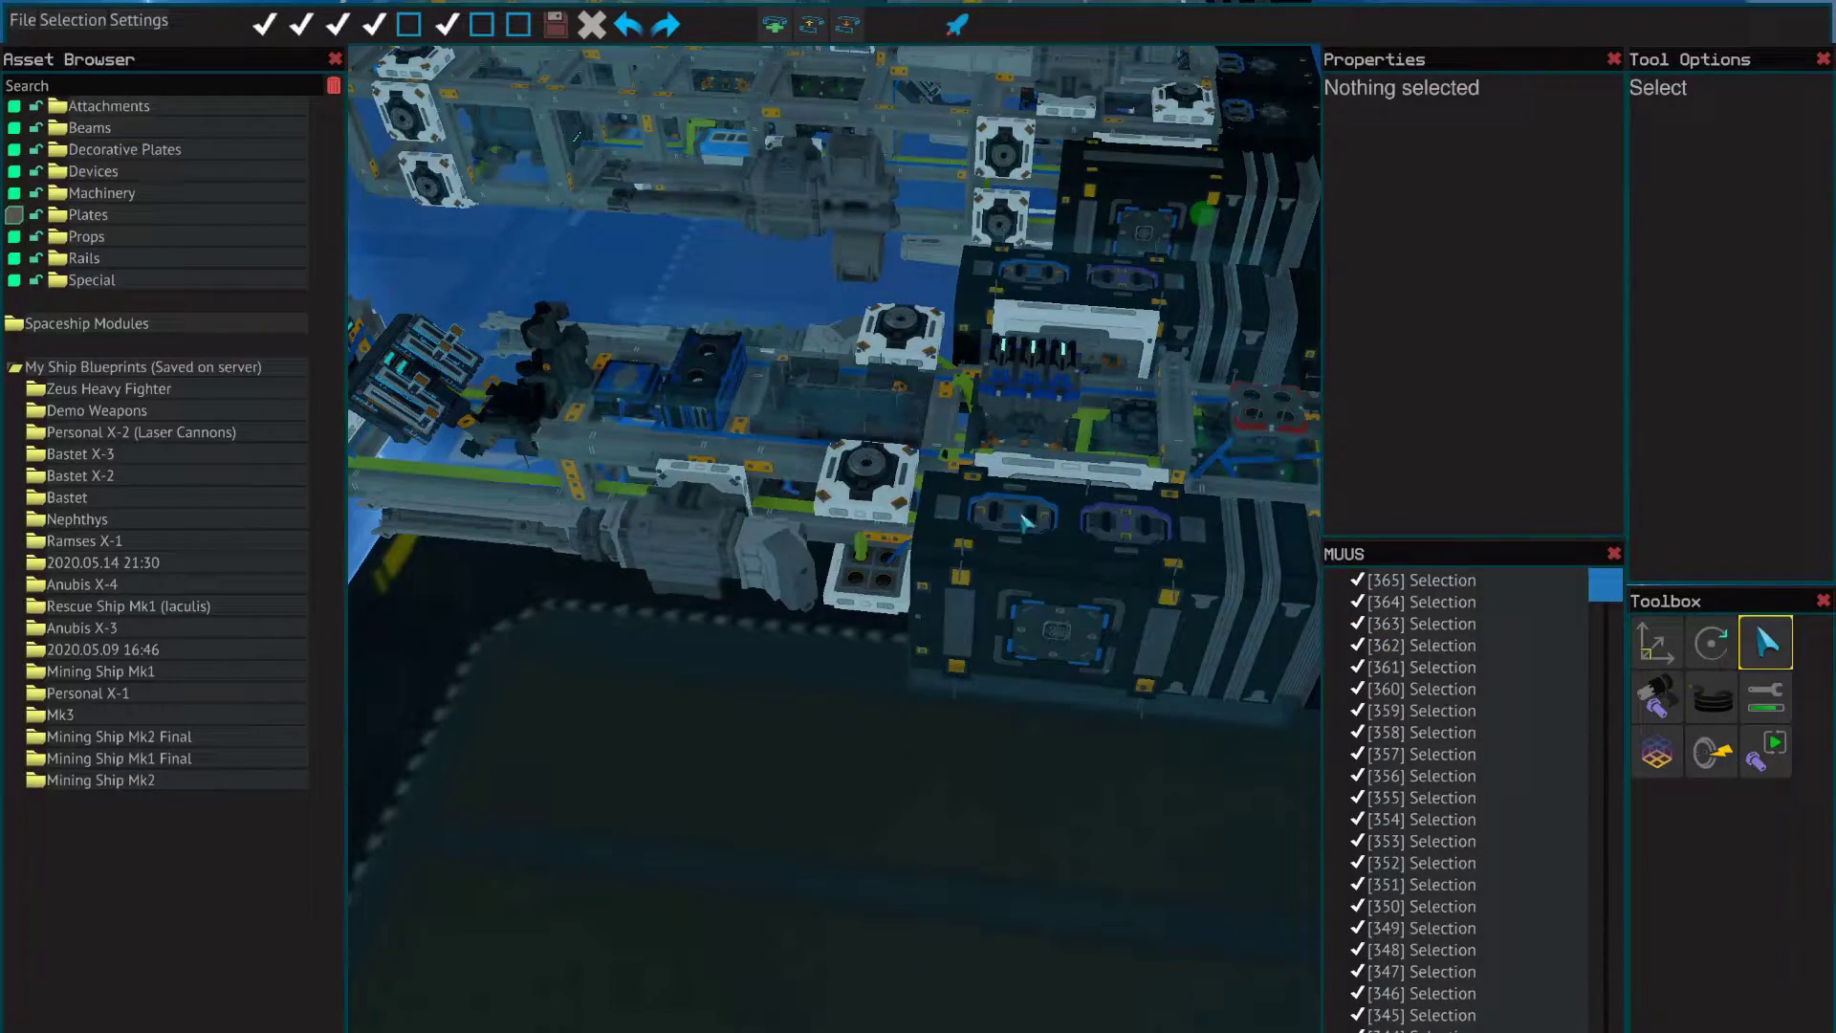
key(d)
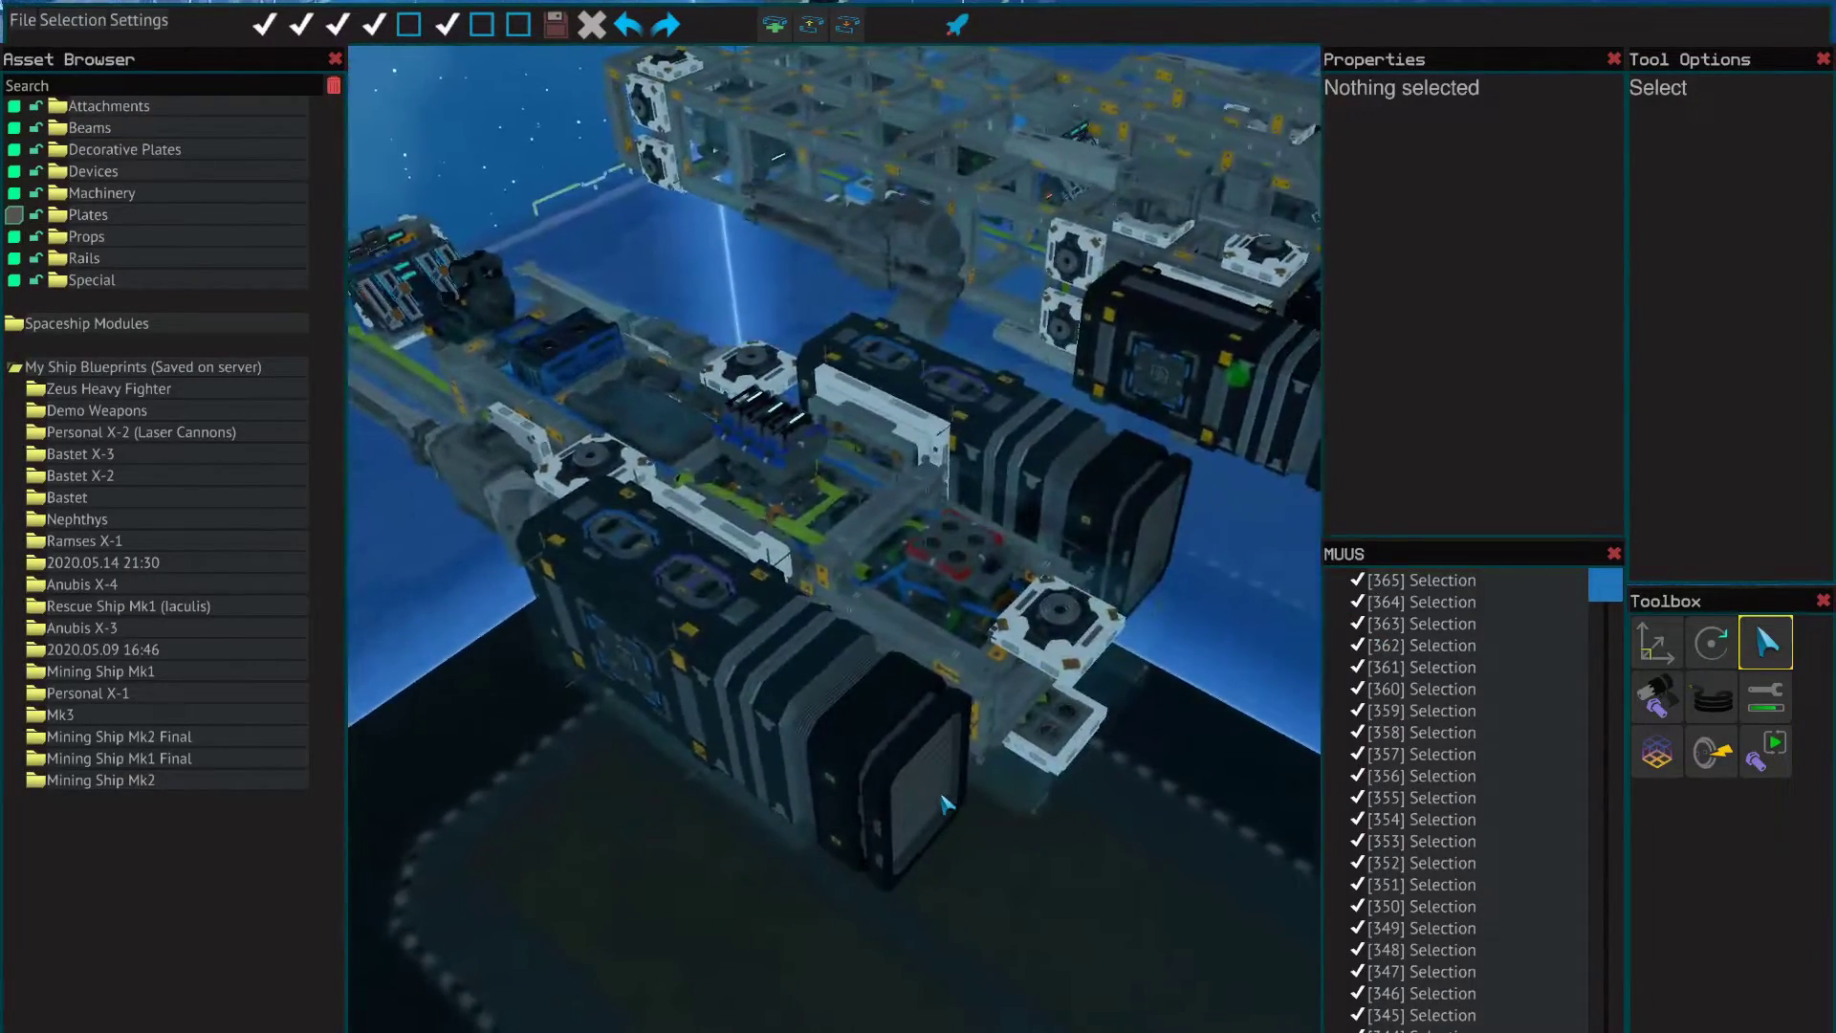
key(a)
key(s)
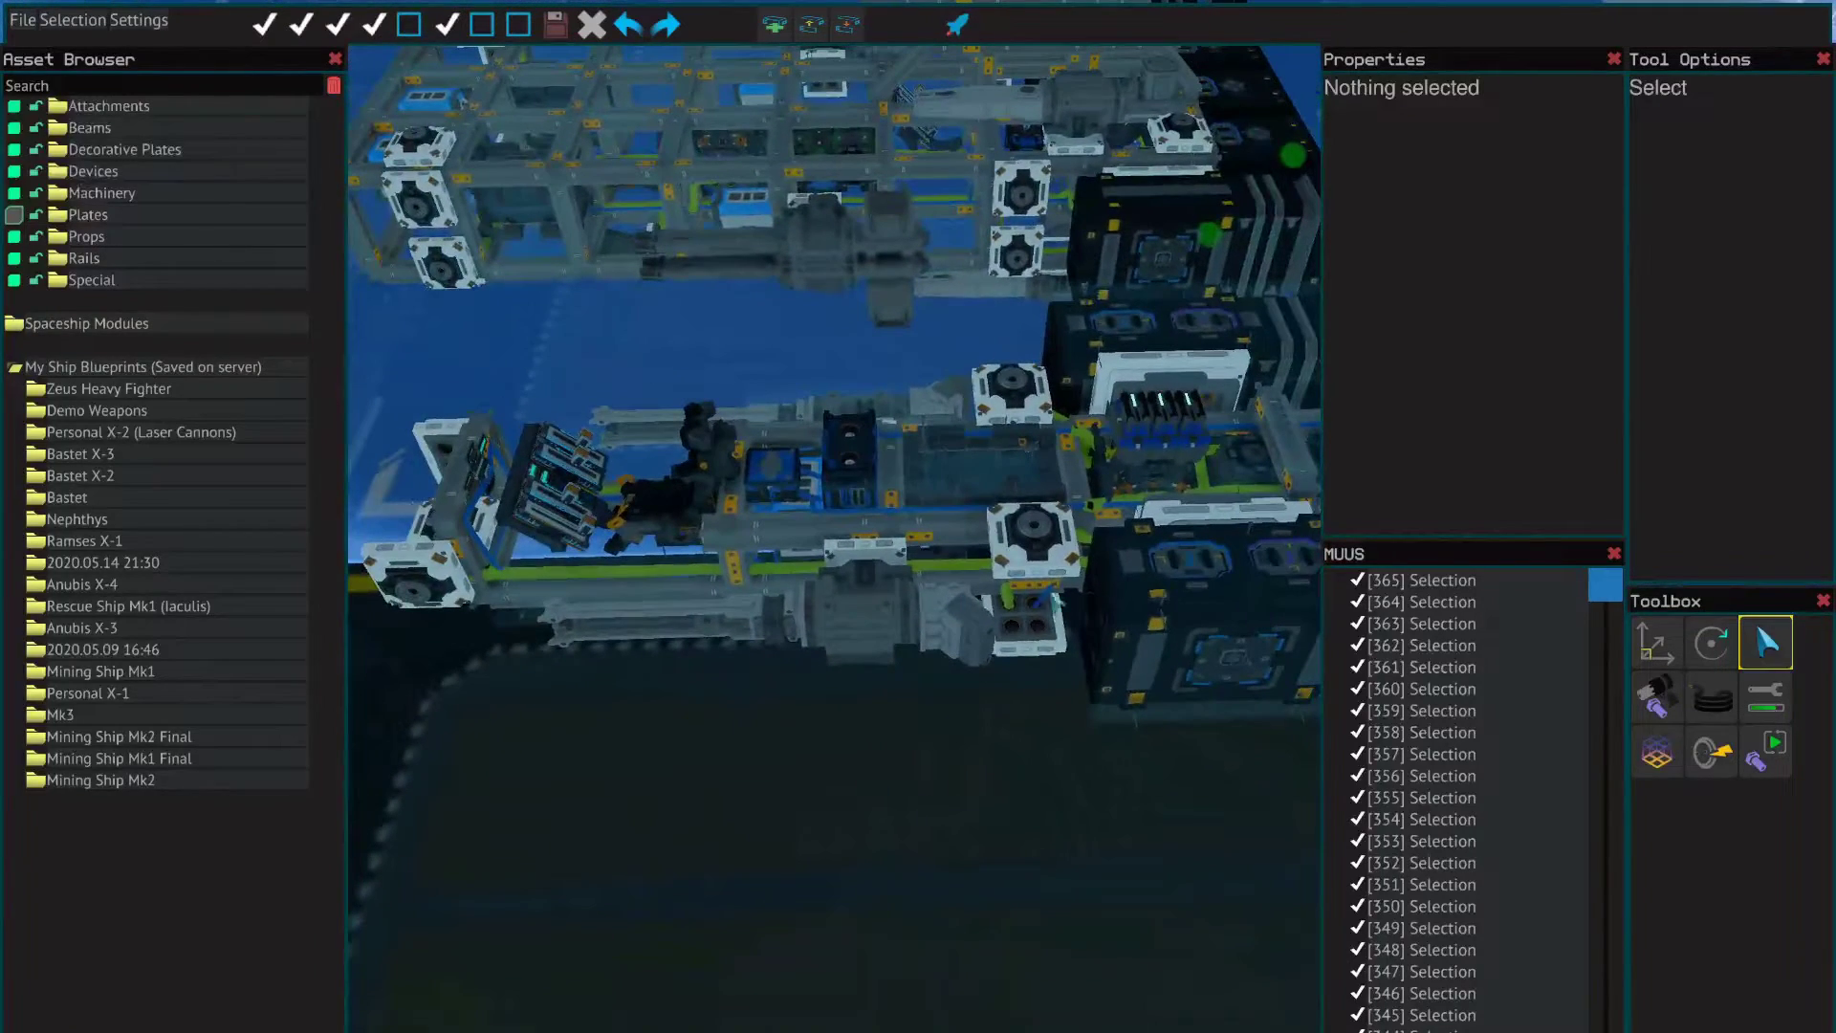
key(d)
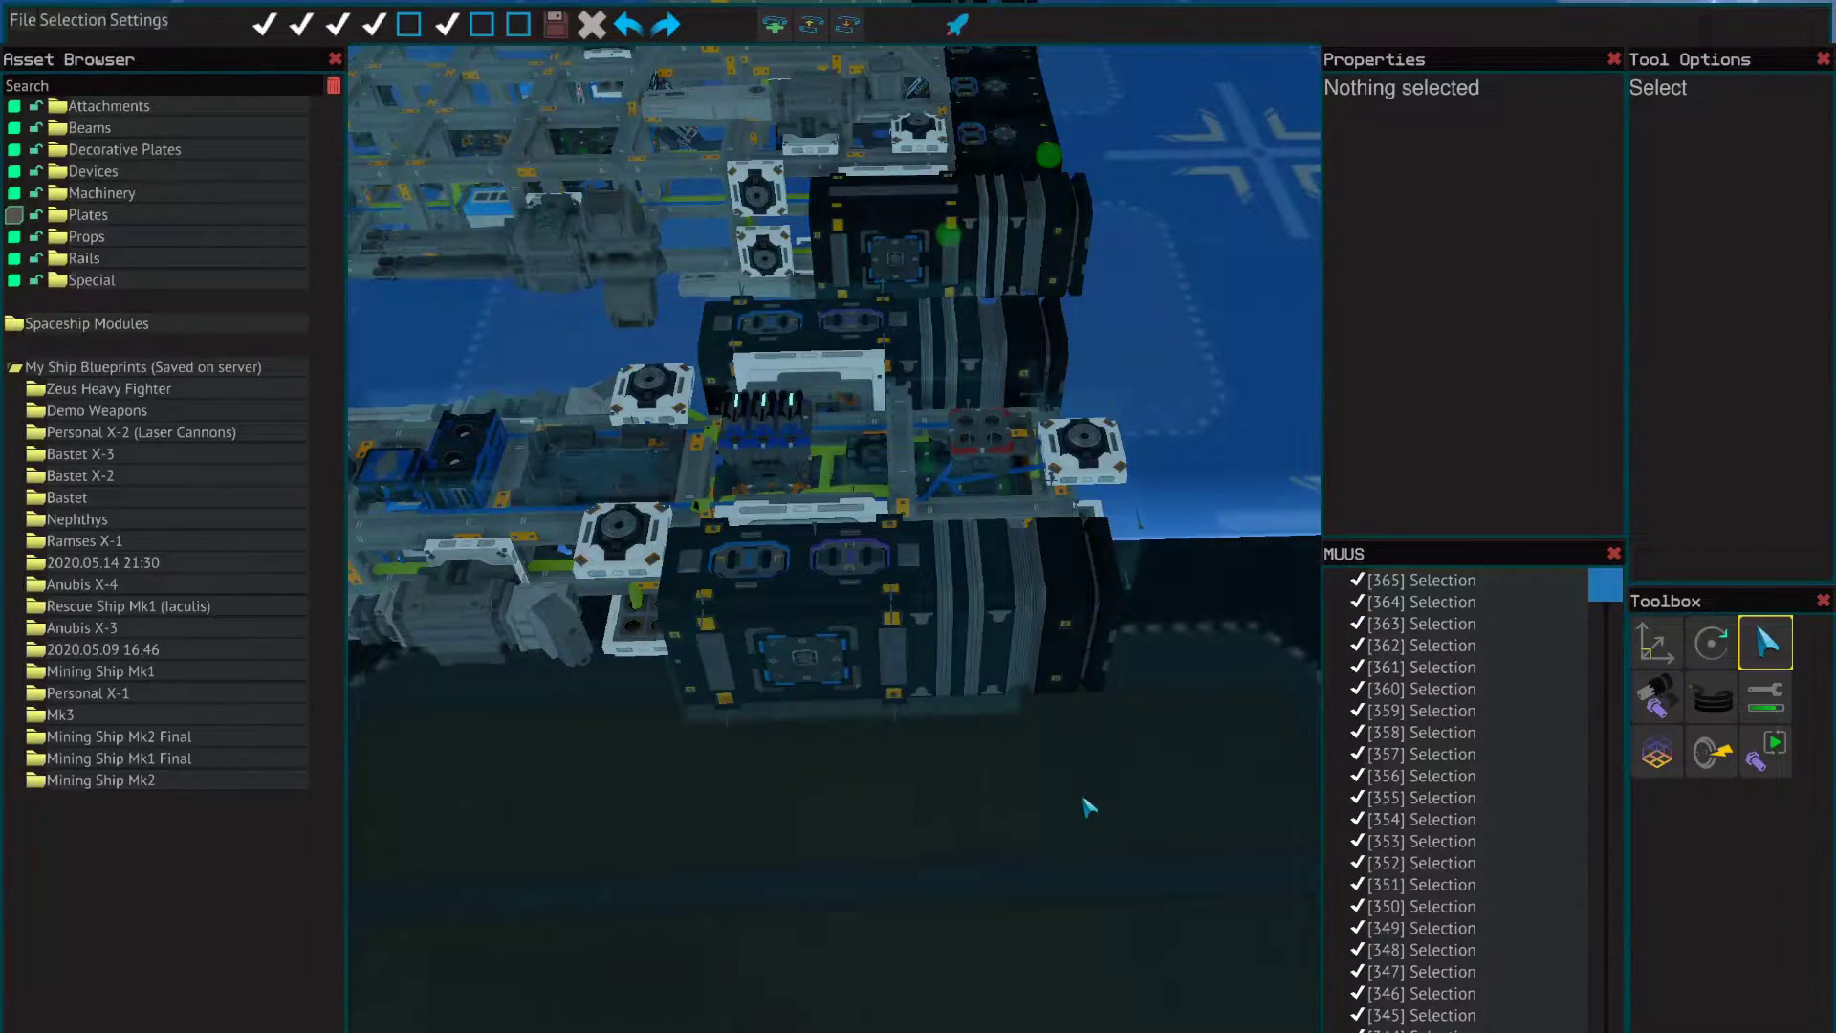
key(a)
key(d)
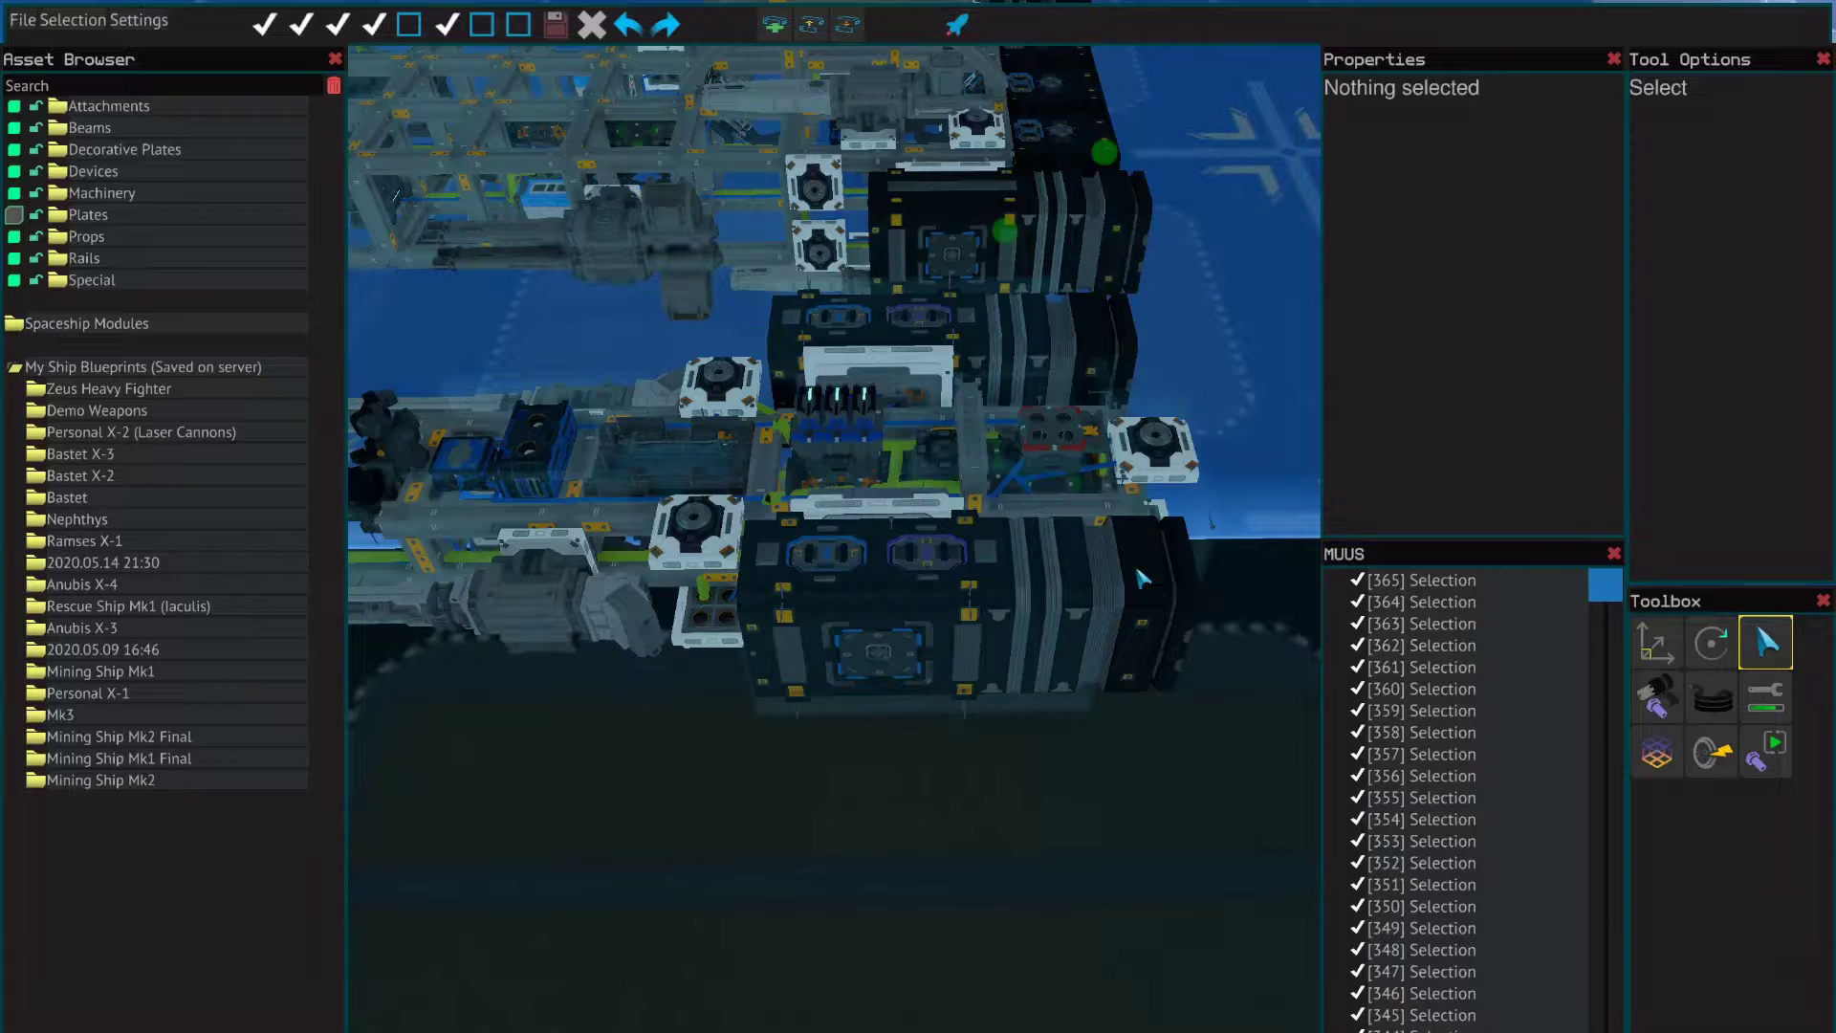
click(1143, 584)
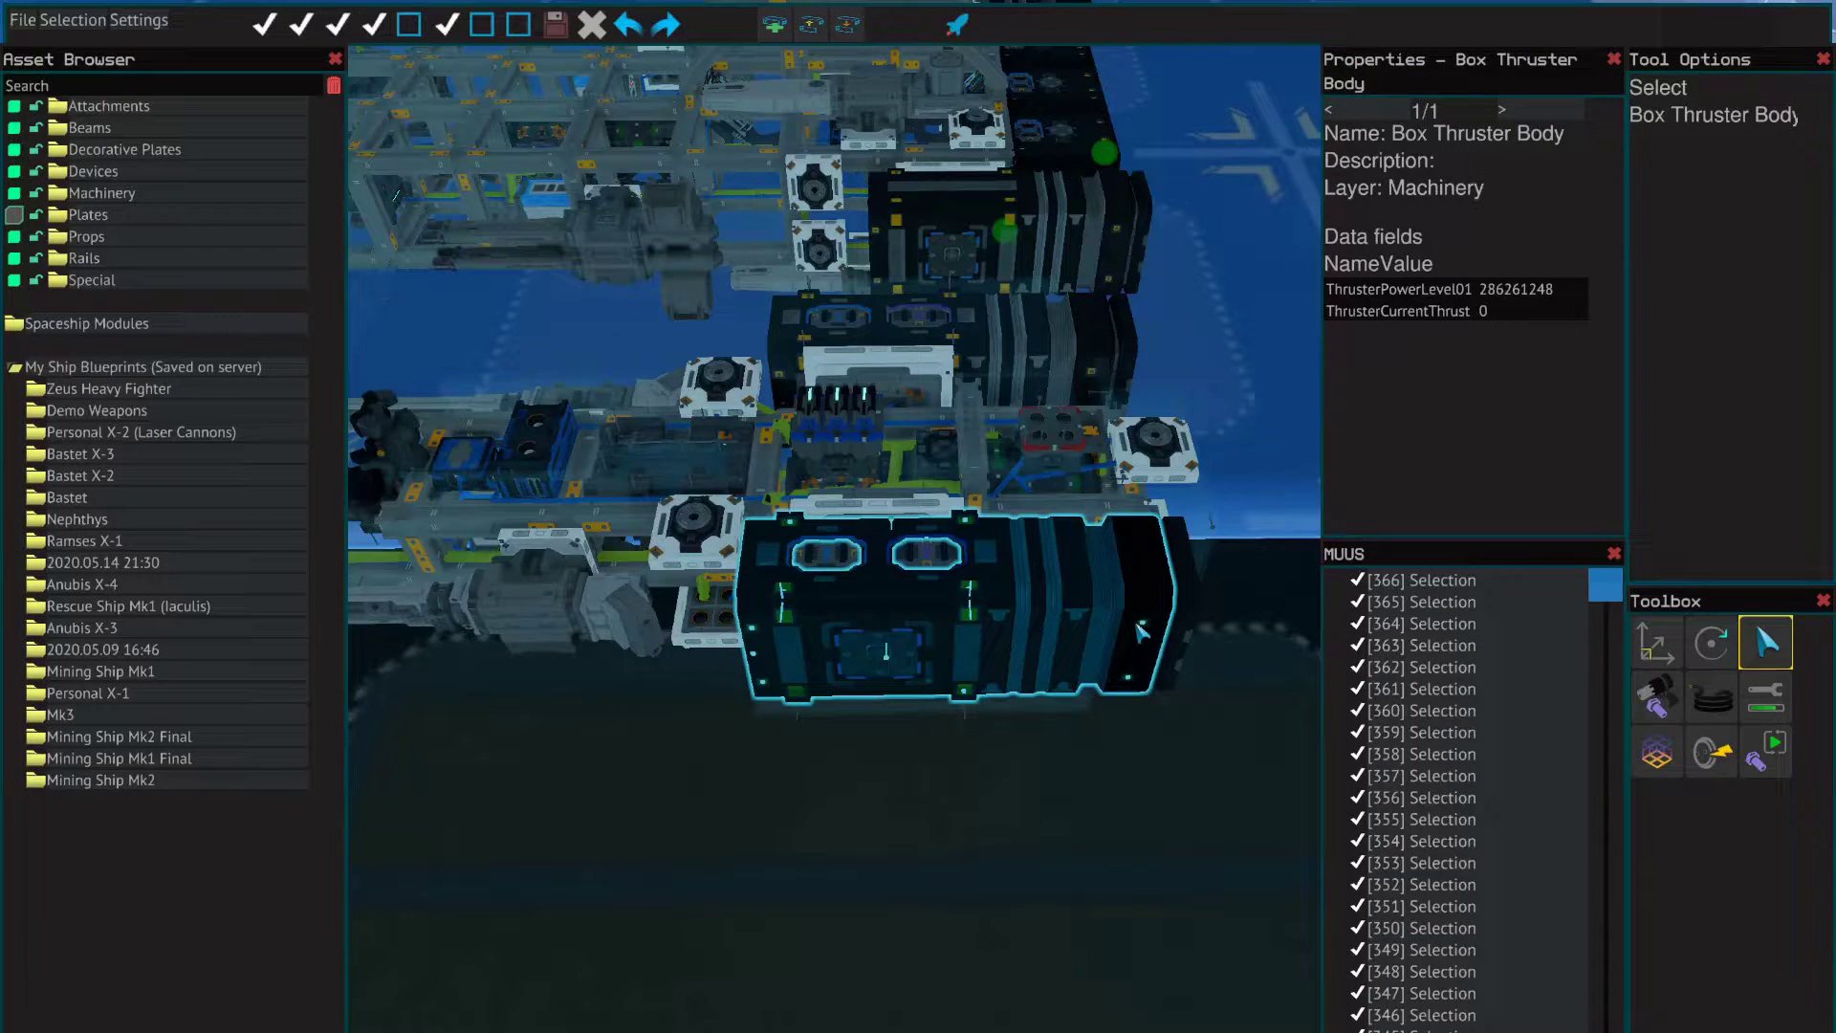
click(1042, 814)
Step: Compare the layout of the smaller ship's controls and rear thrusters with that of the open-frame ship
key(a)
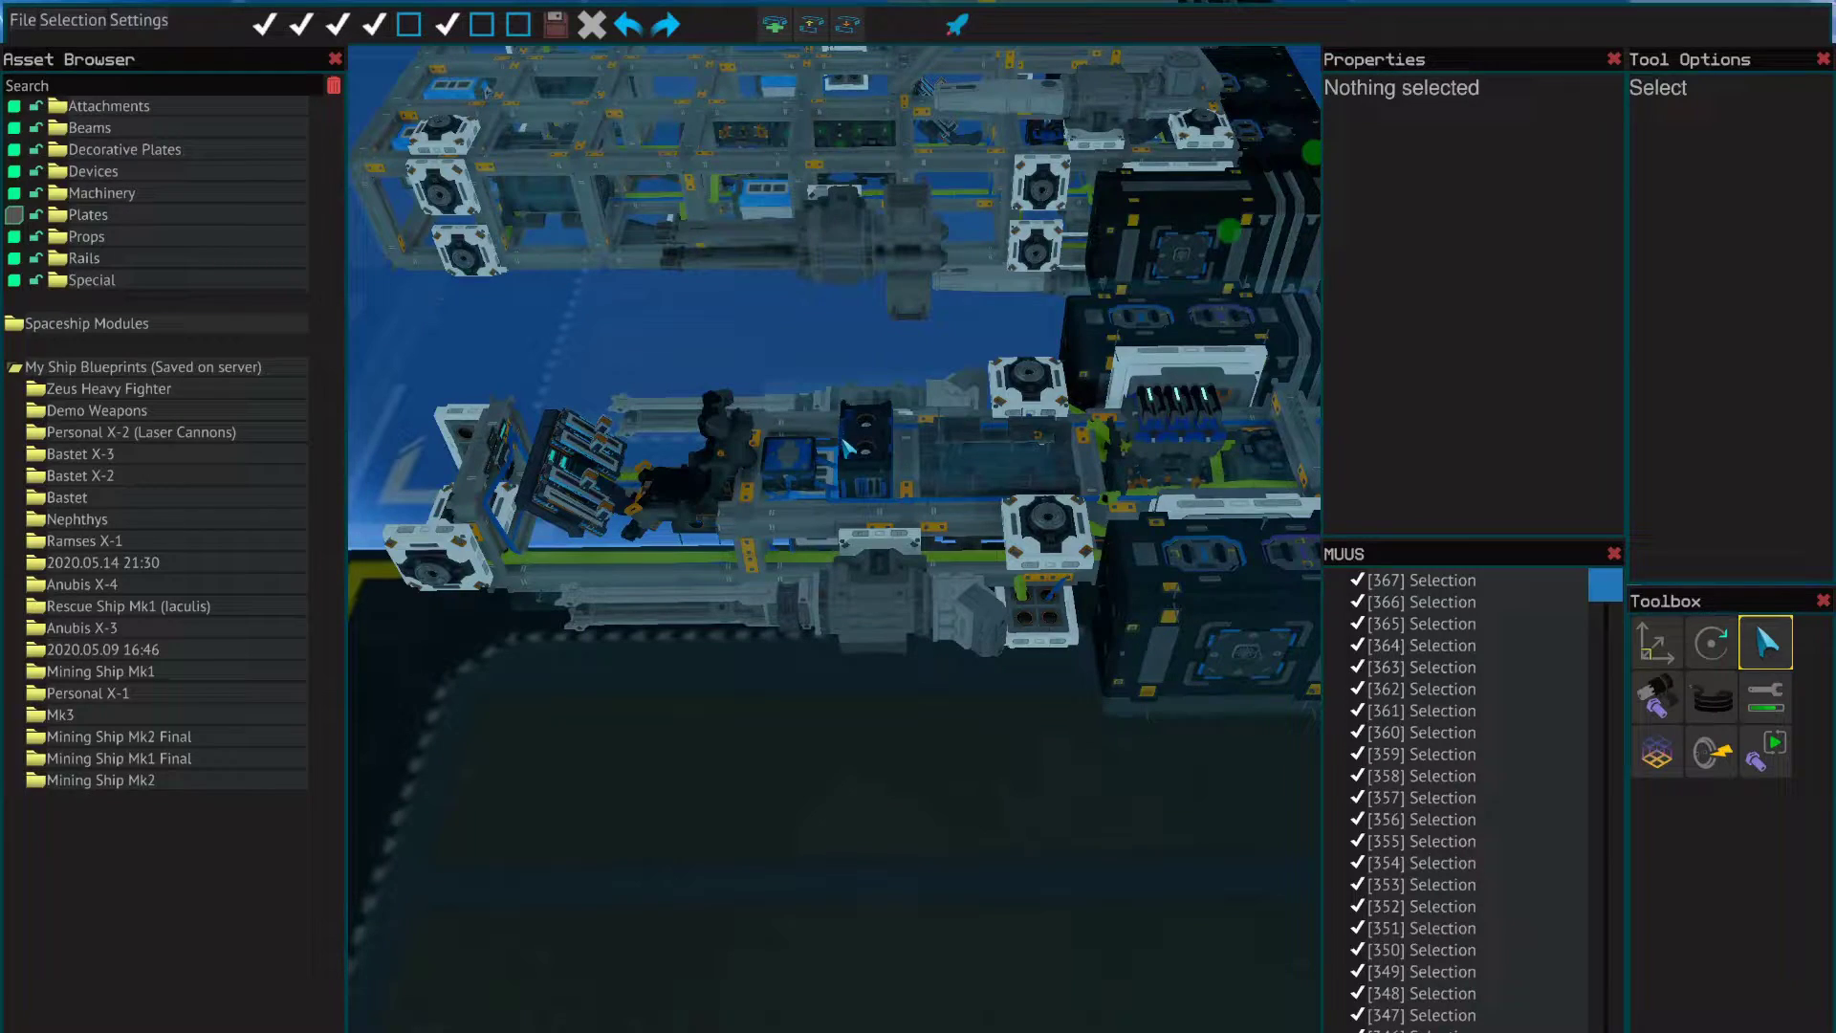
key(d)
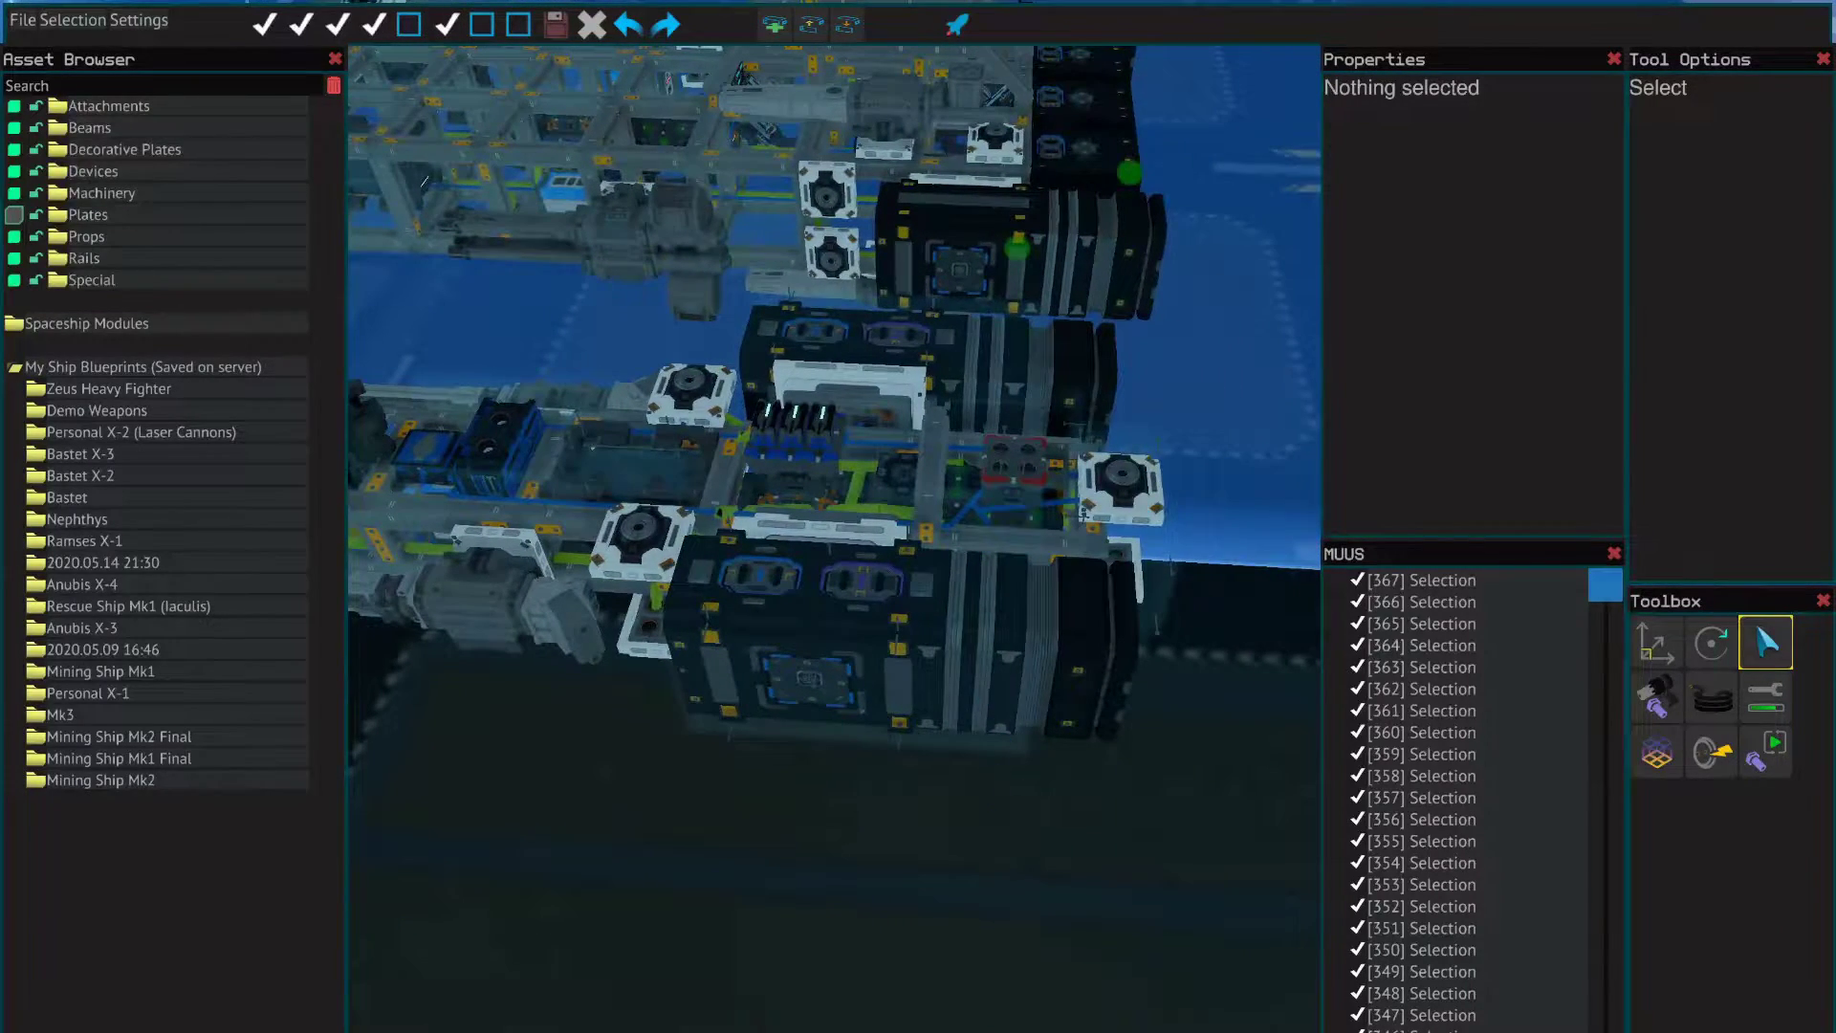
key(a)
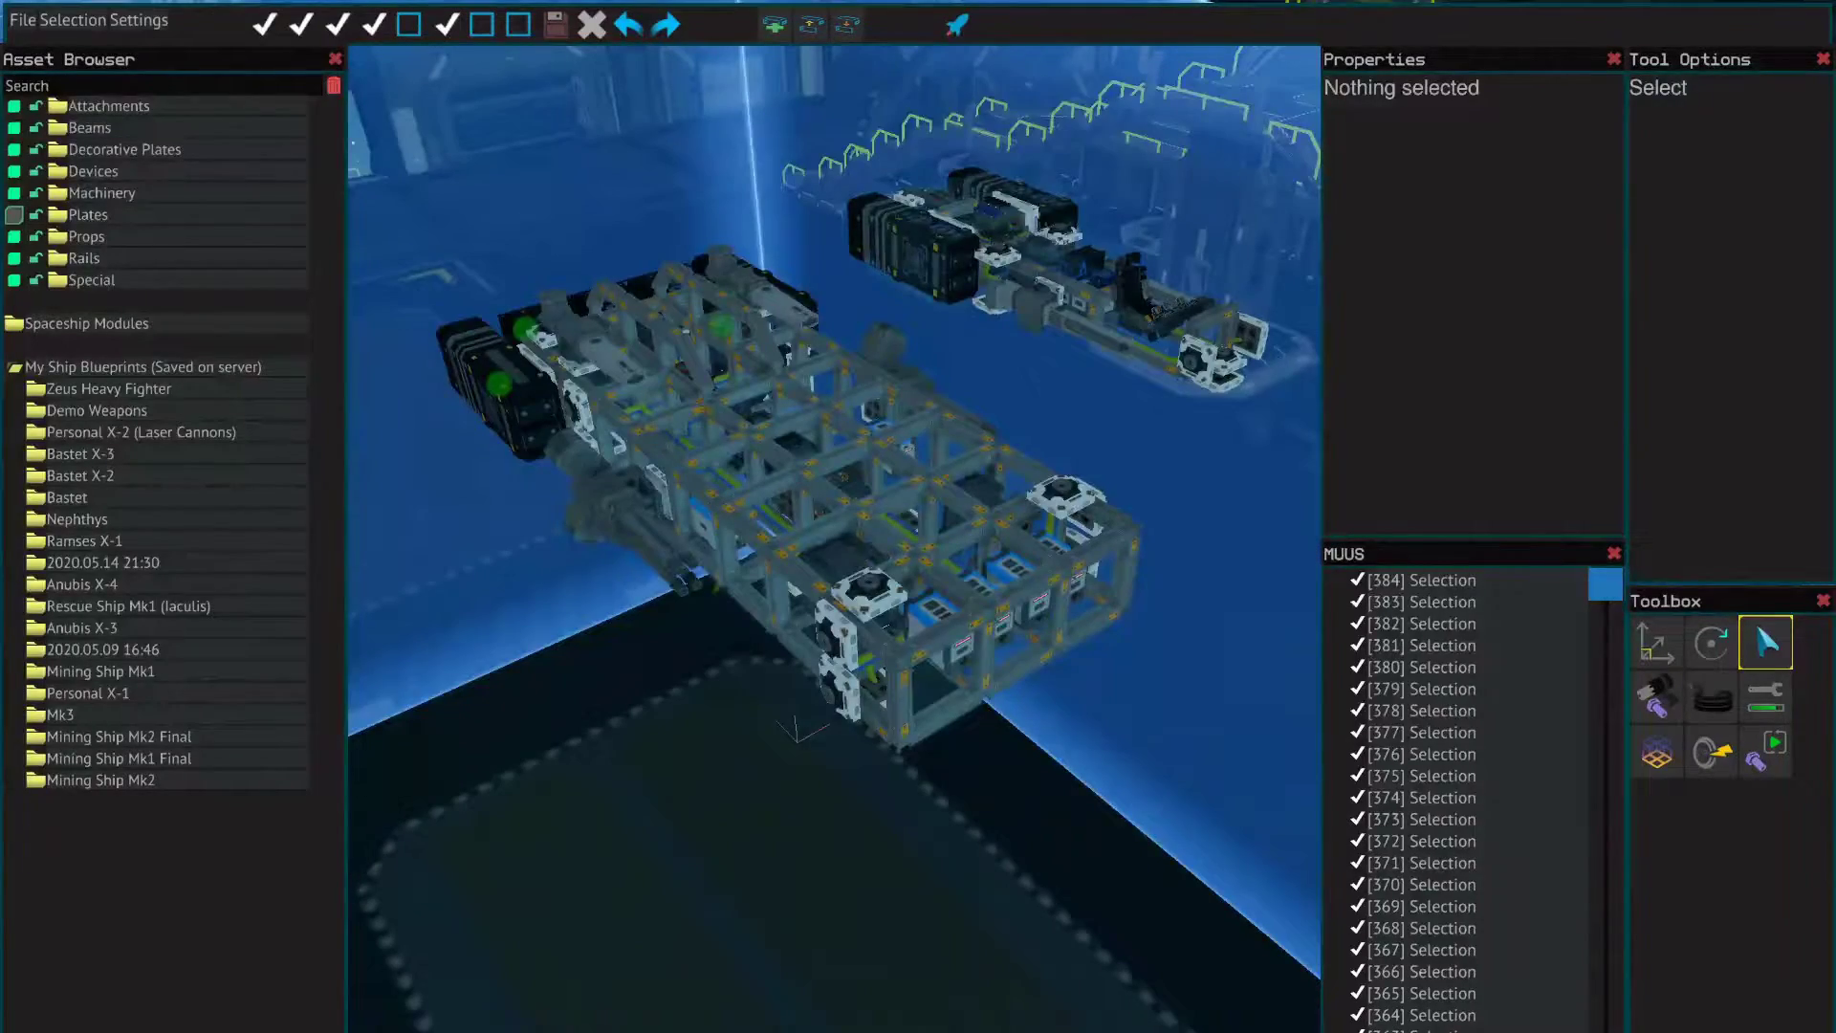
key(w)
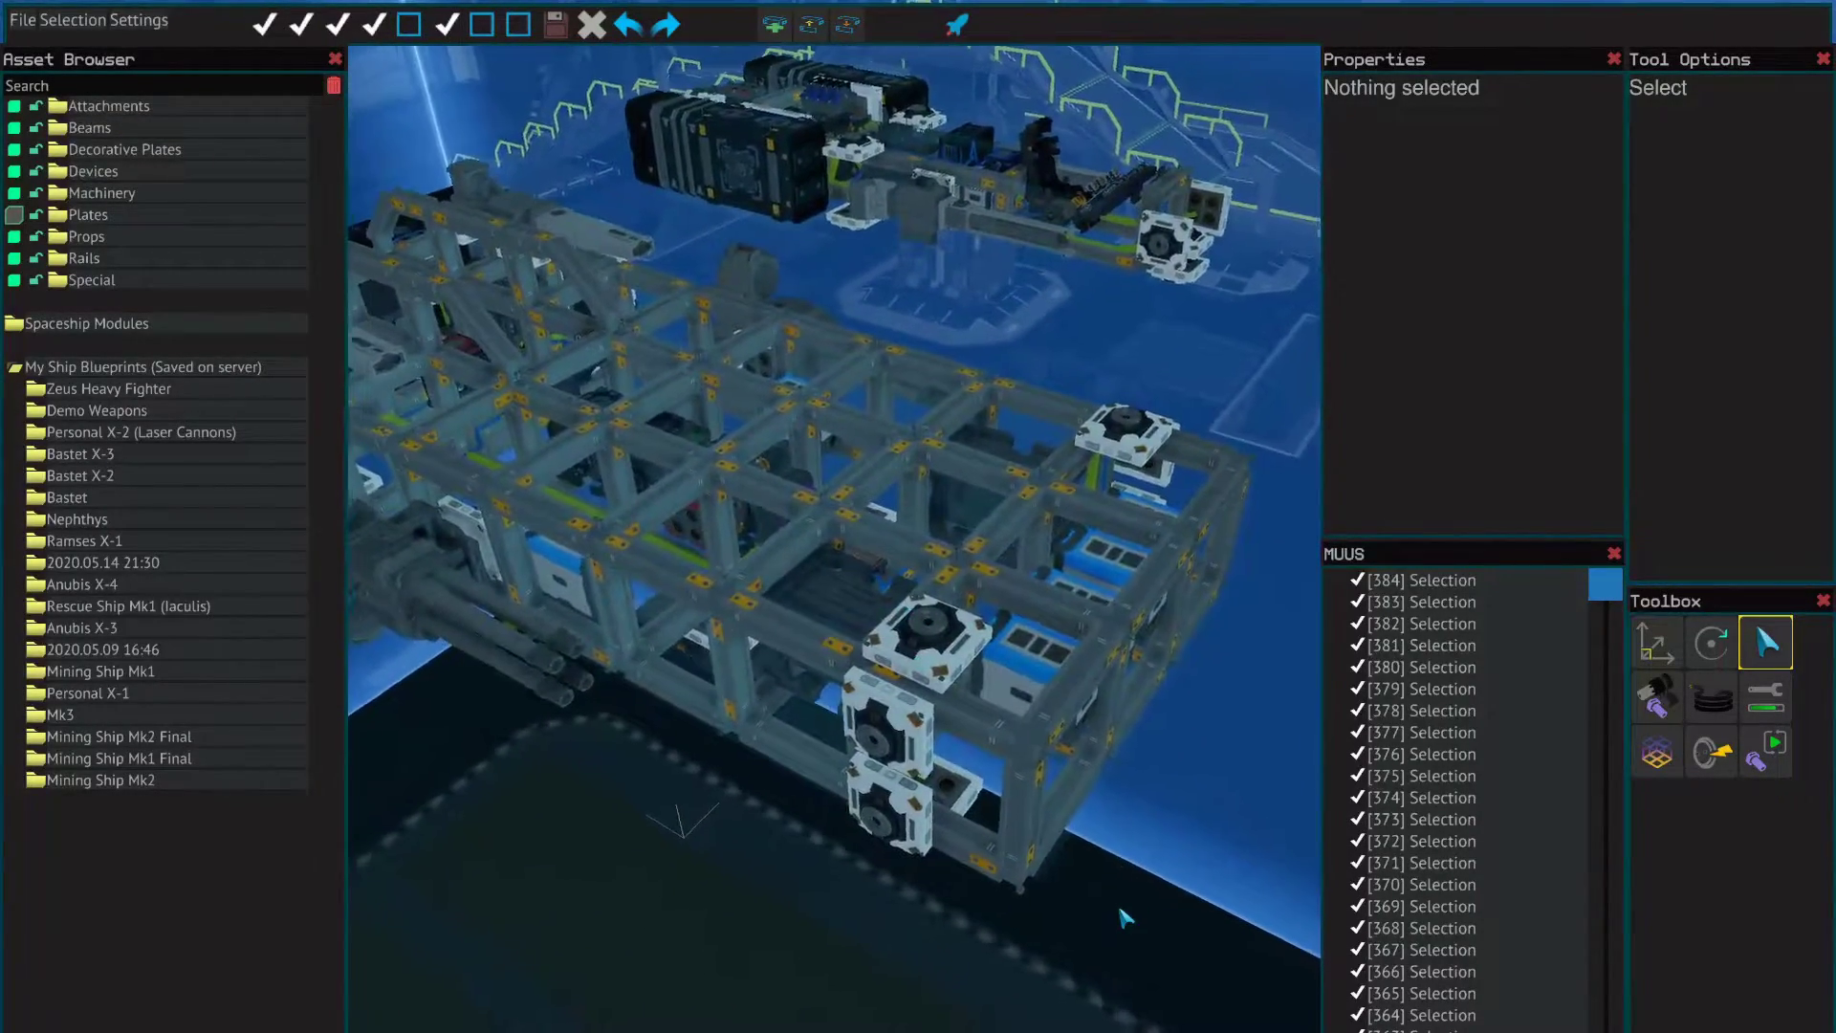
key(d)
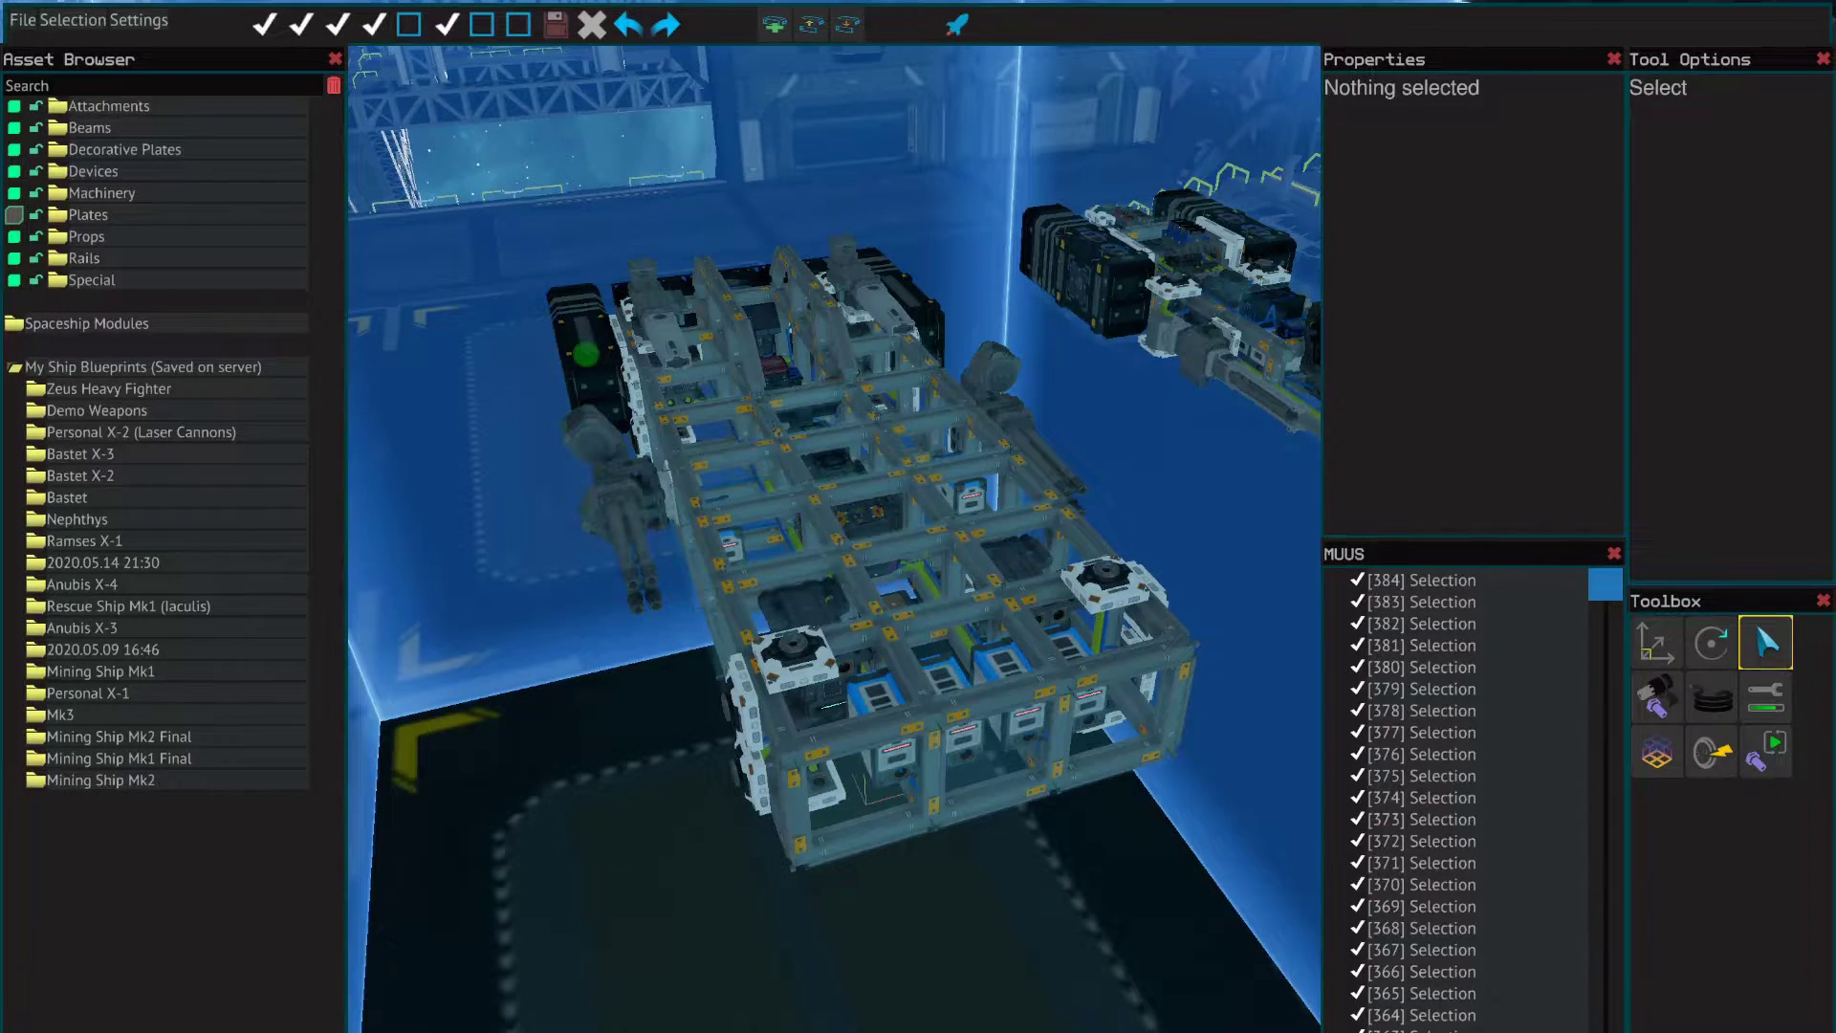
Step: Inspect the data fields of the inner centering lever that controls roll on the smaller ship's control panel
key(d)
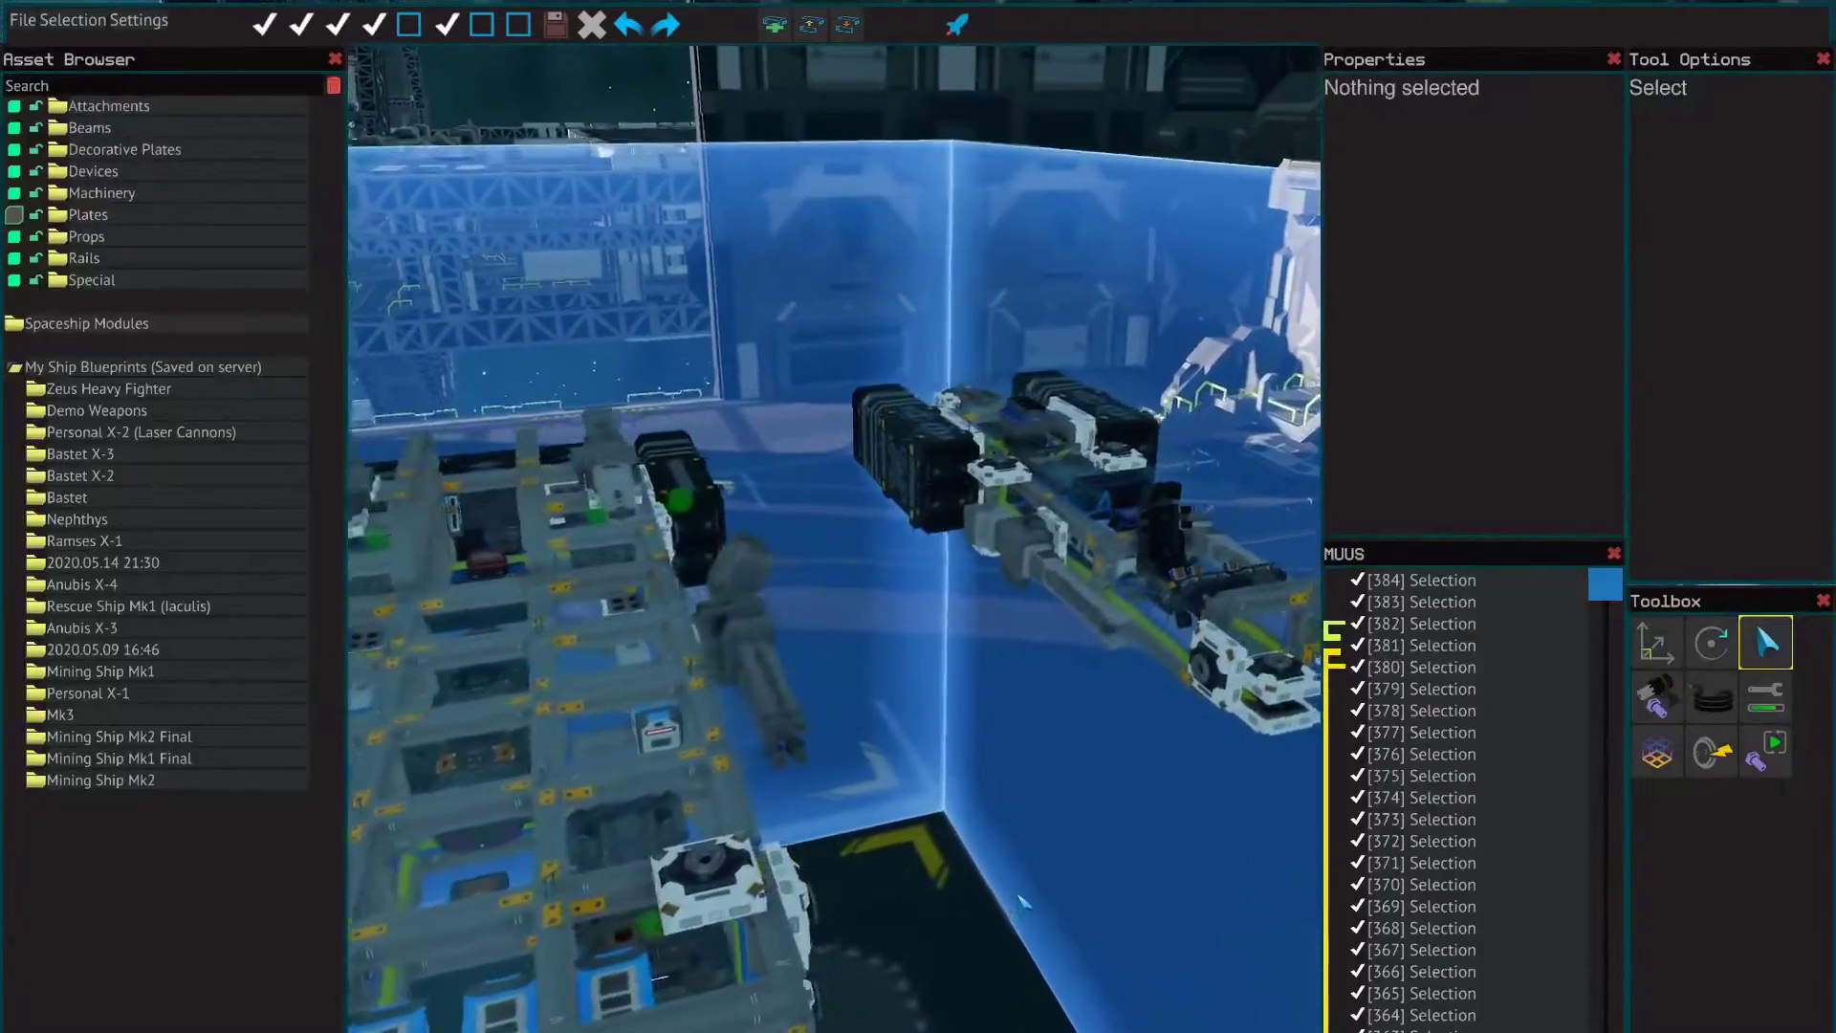
key(w)
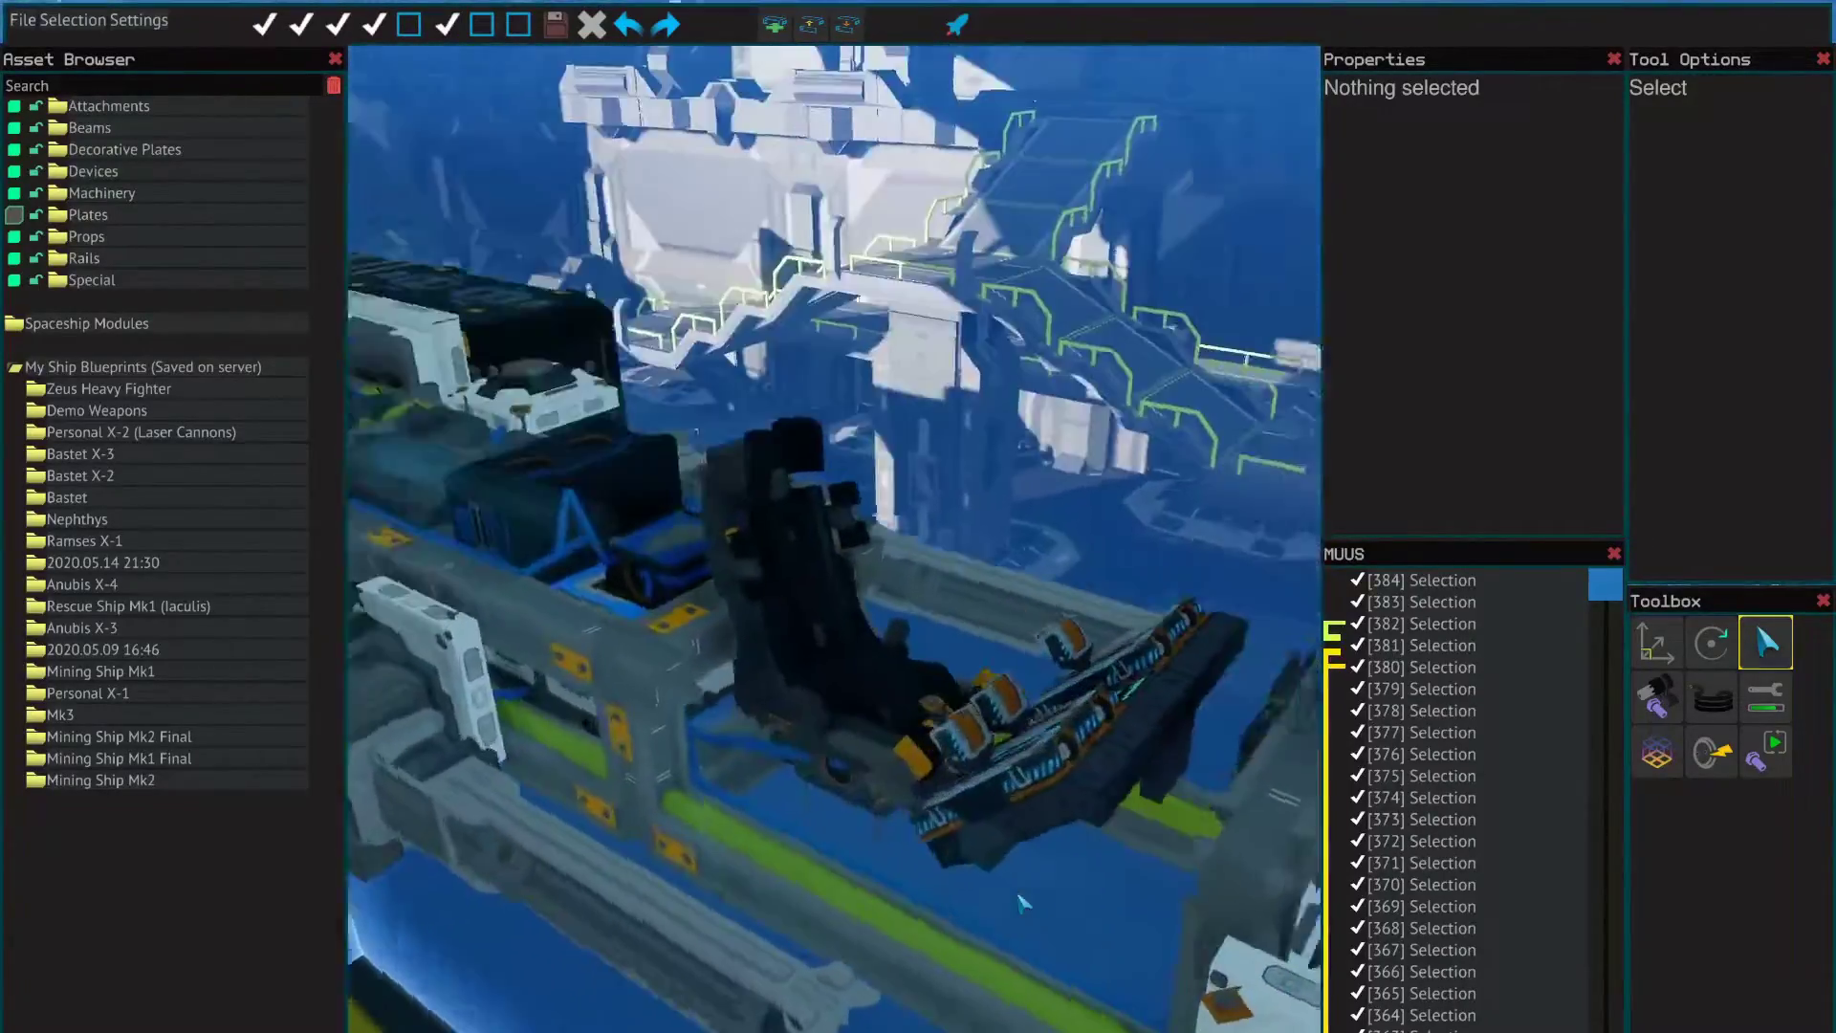
key(a)
key(s)
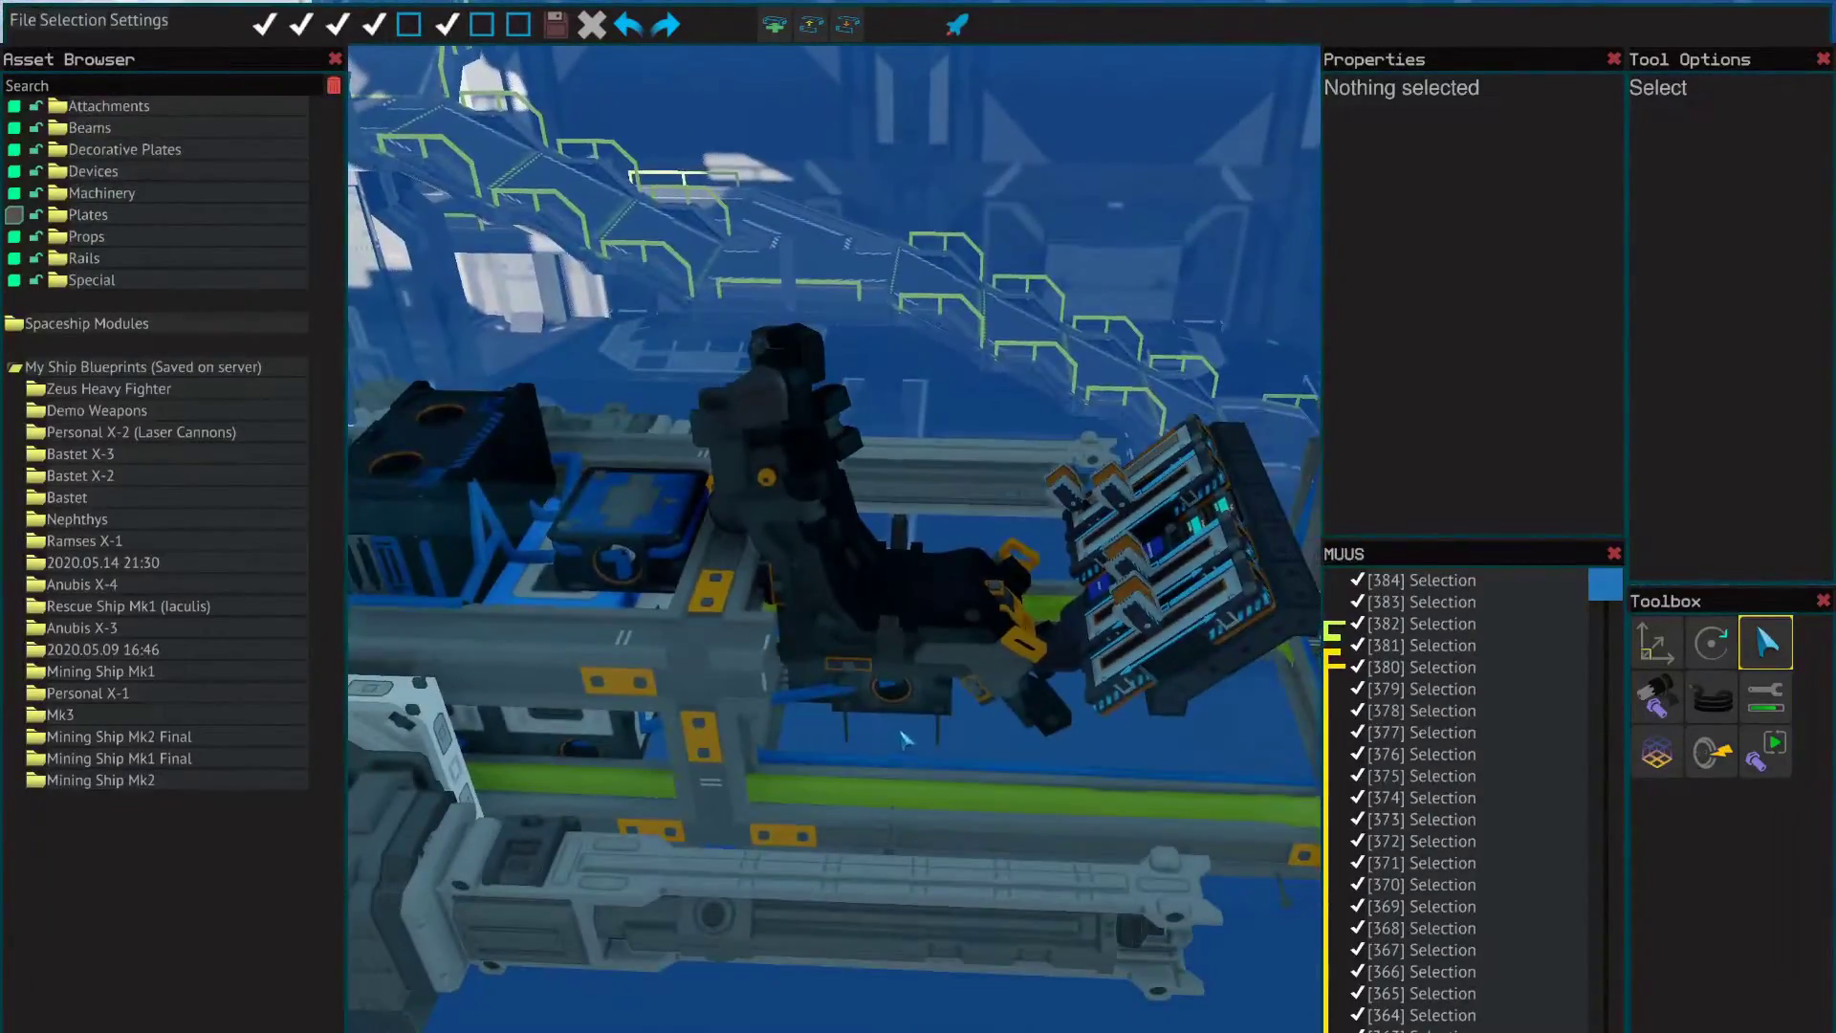
key(w)
key(a)
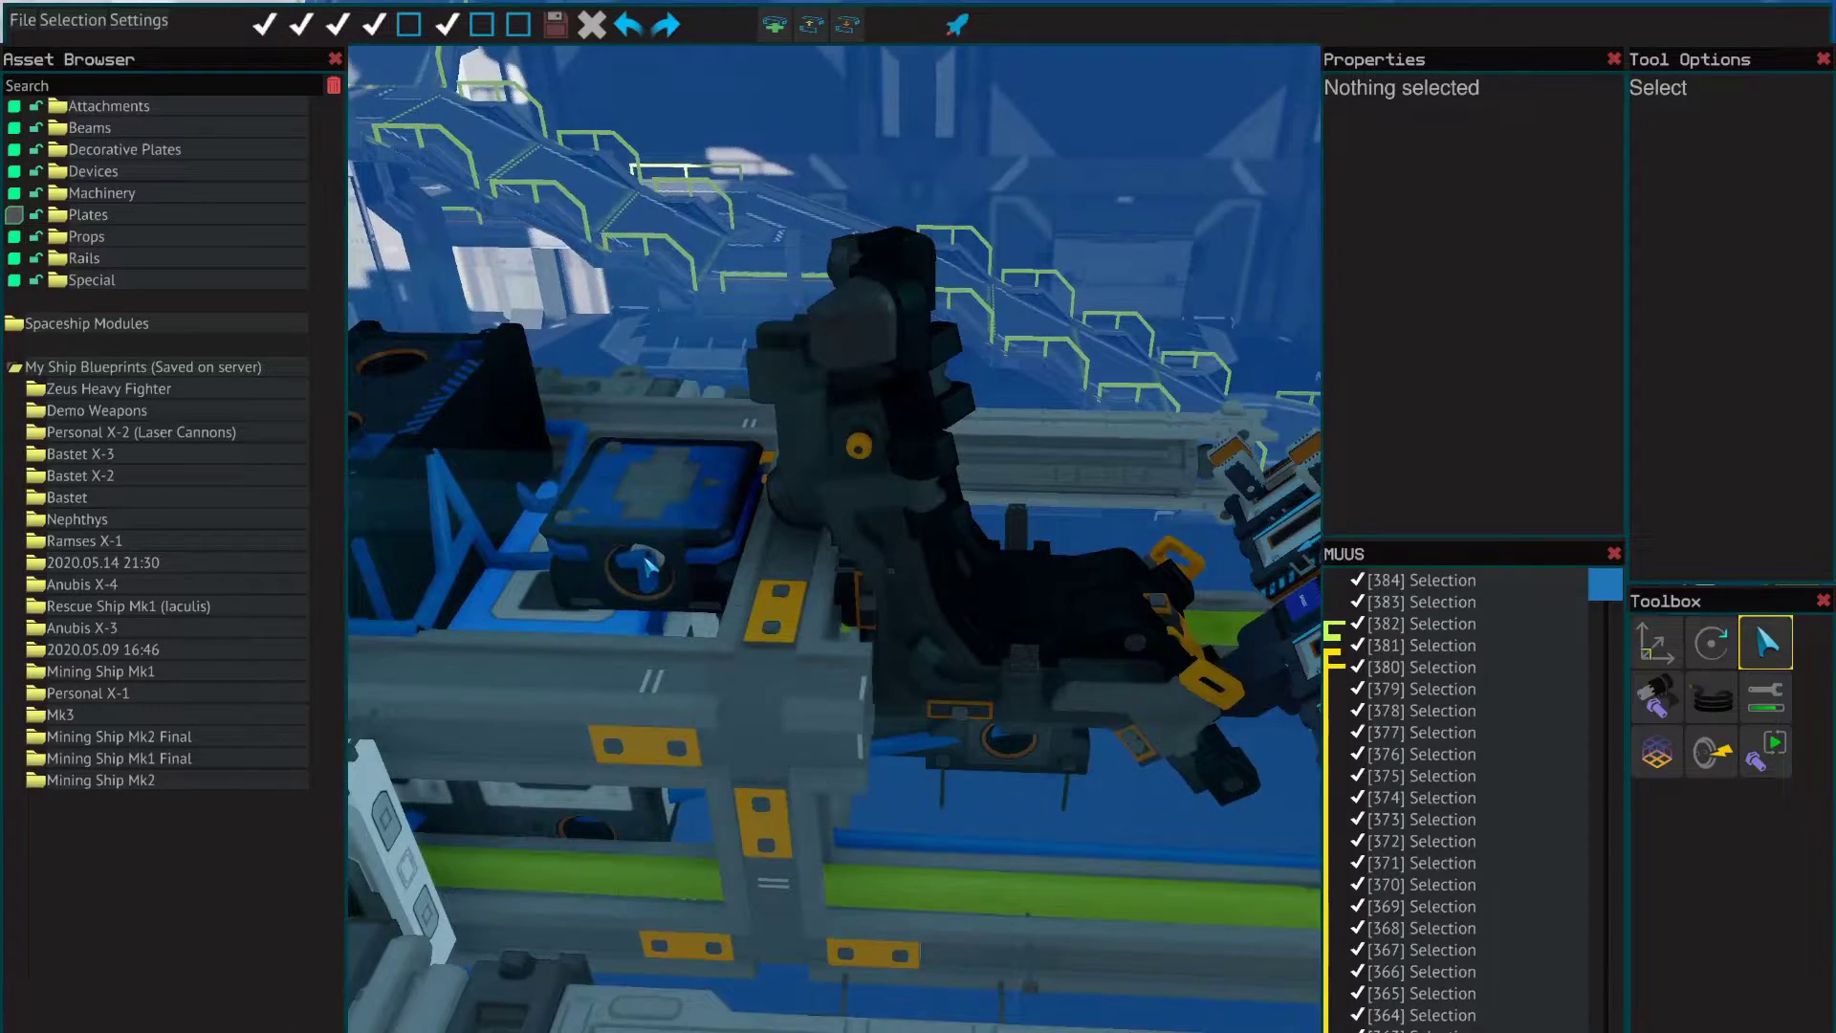
key(d)
key(w)
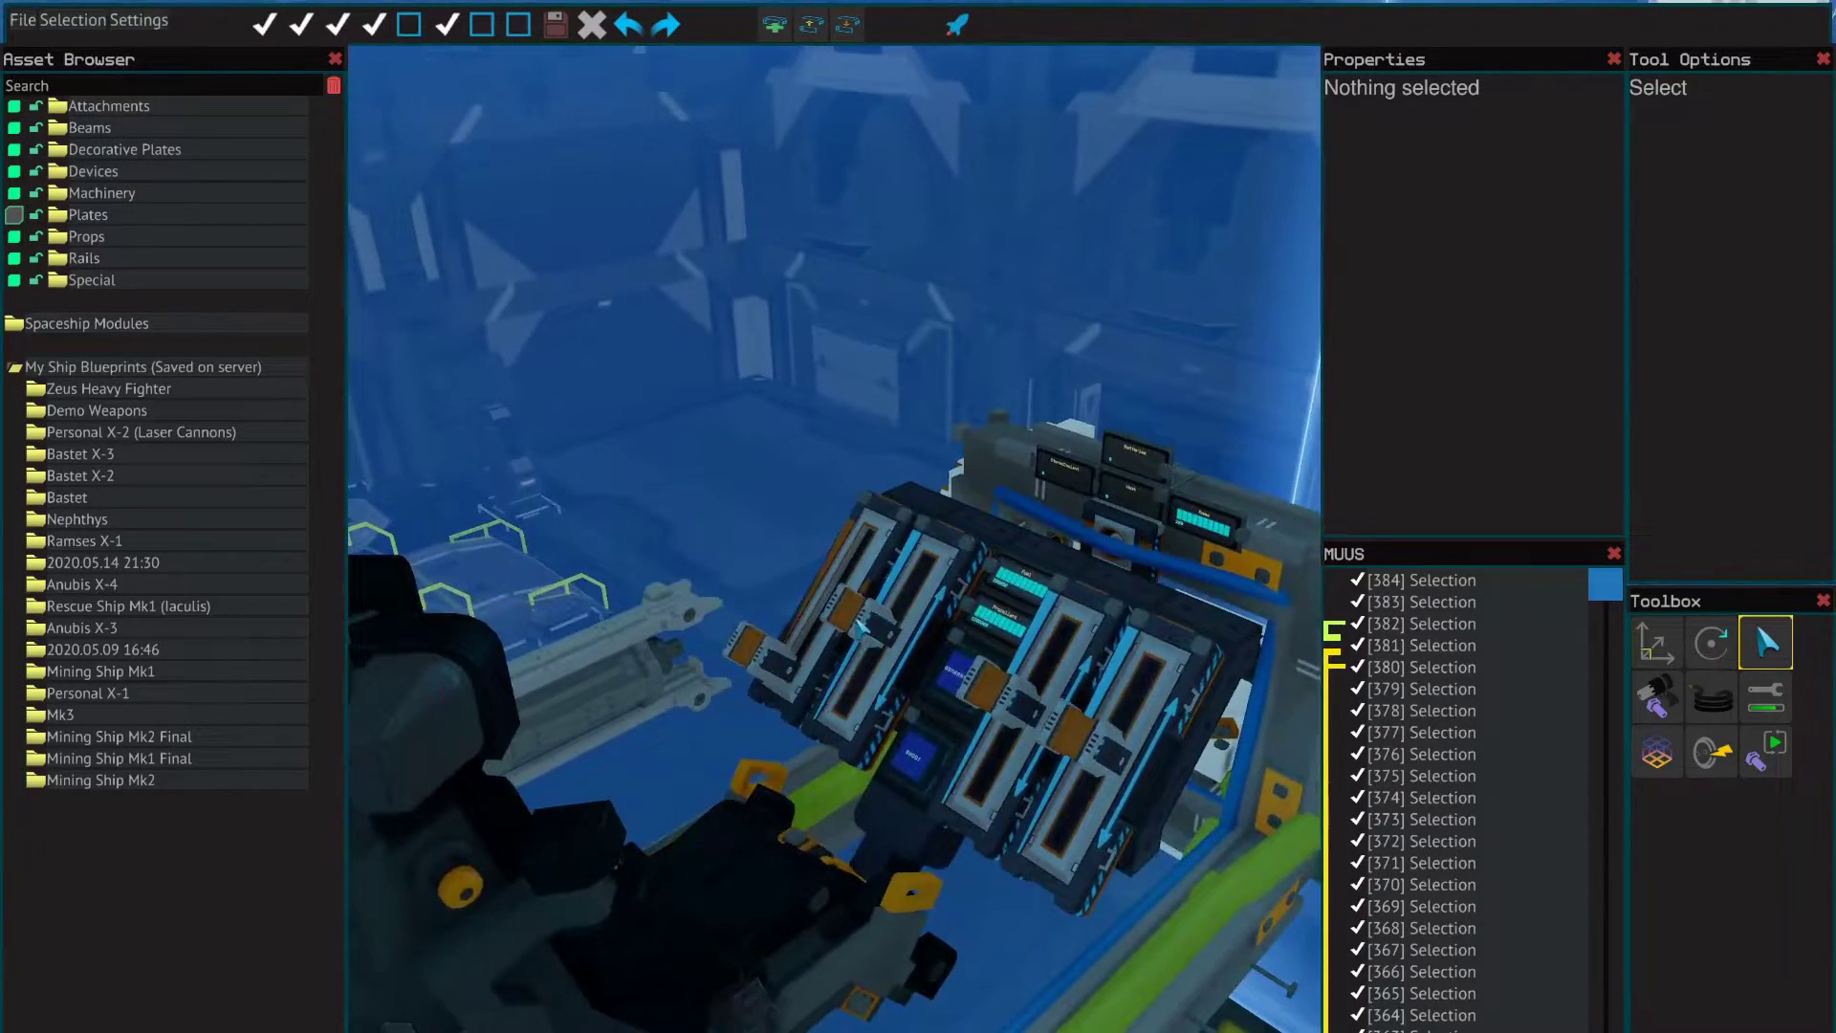
click(1064, 660)
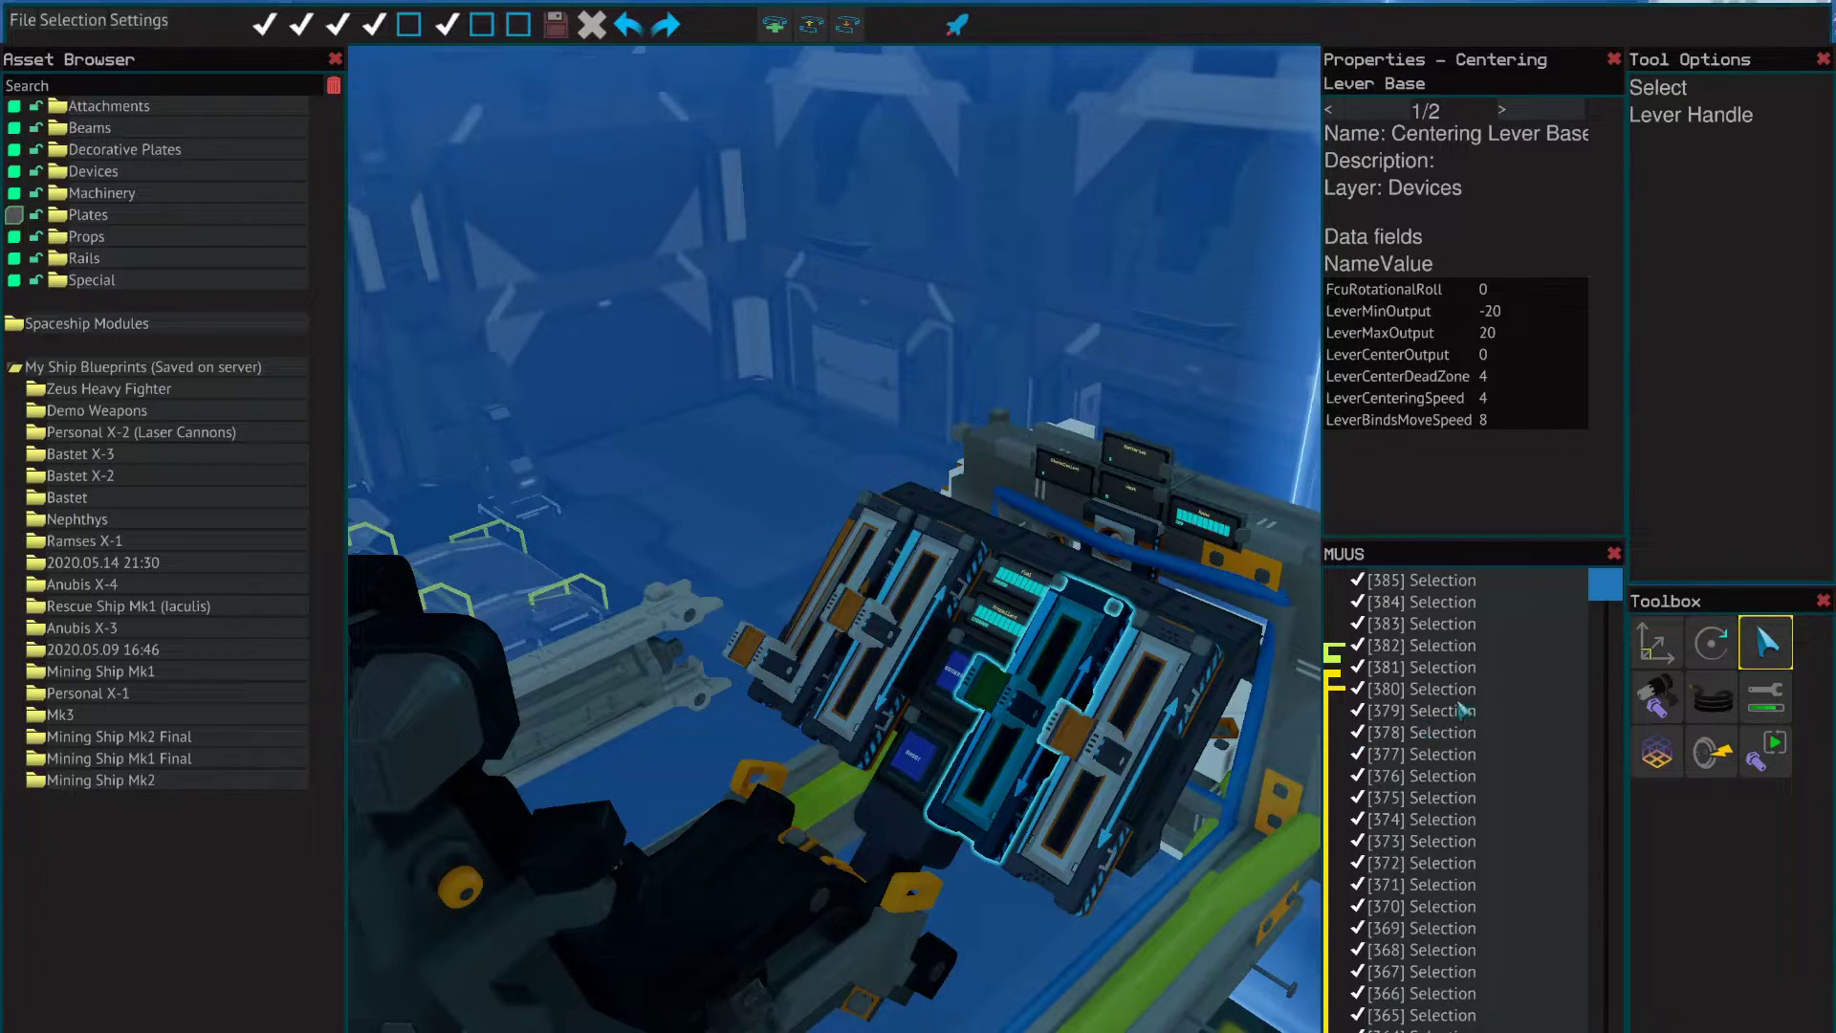
Step: Set the roll lever's LeverCenteringSpeed to 0 on the built ship
key(s)
key(d)
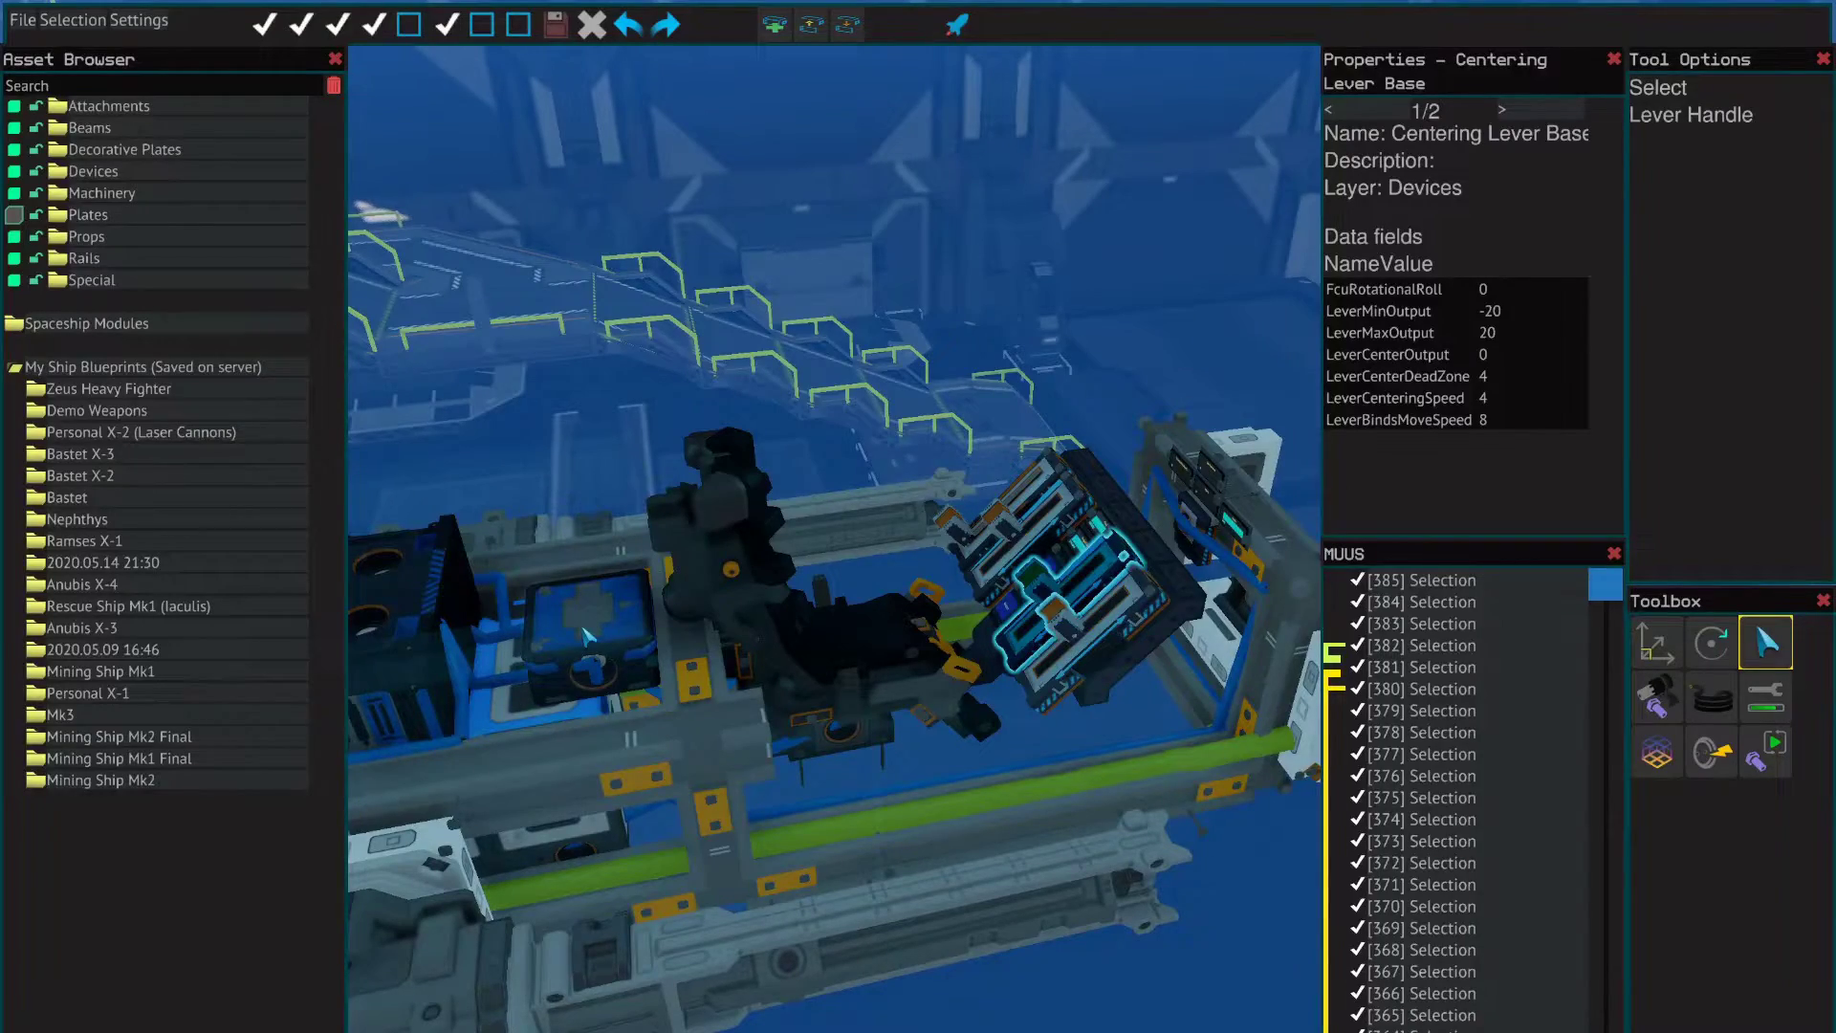
key(f)
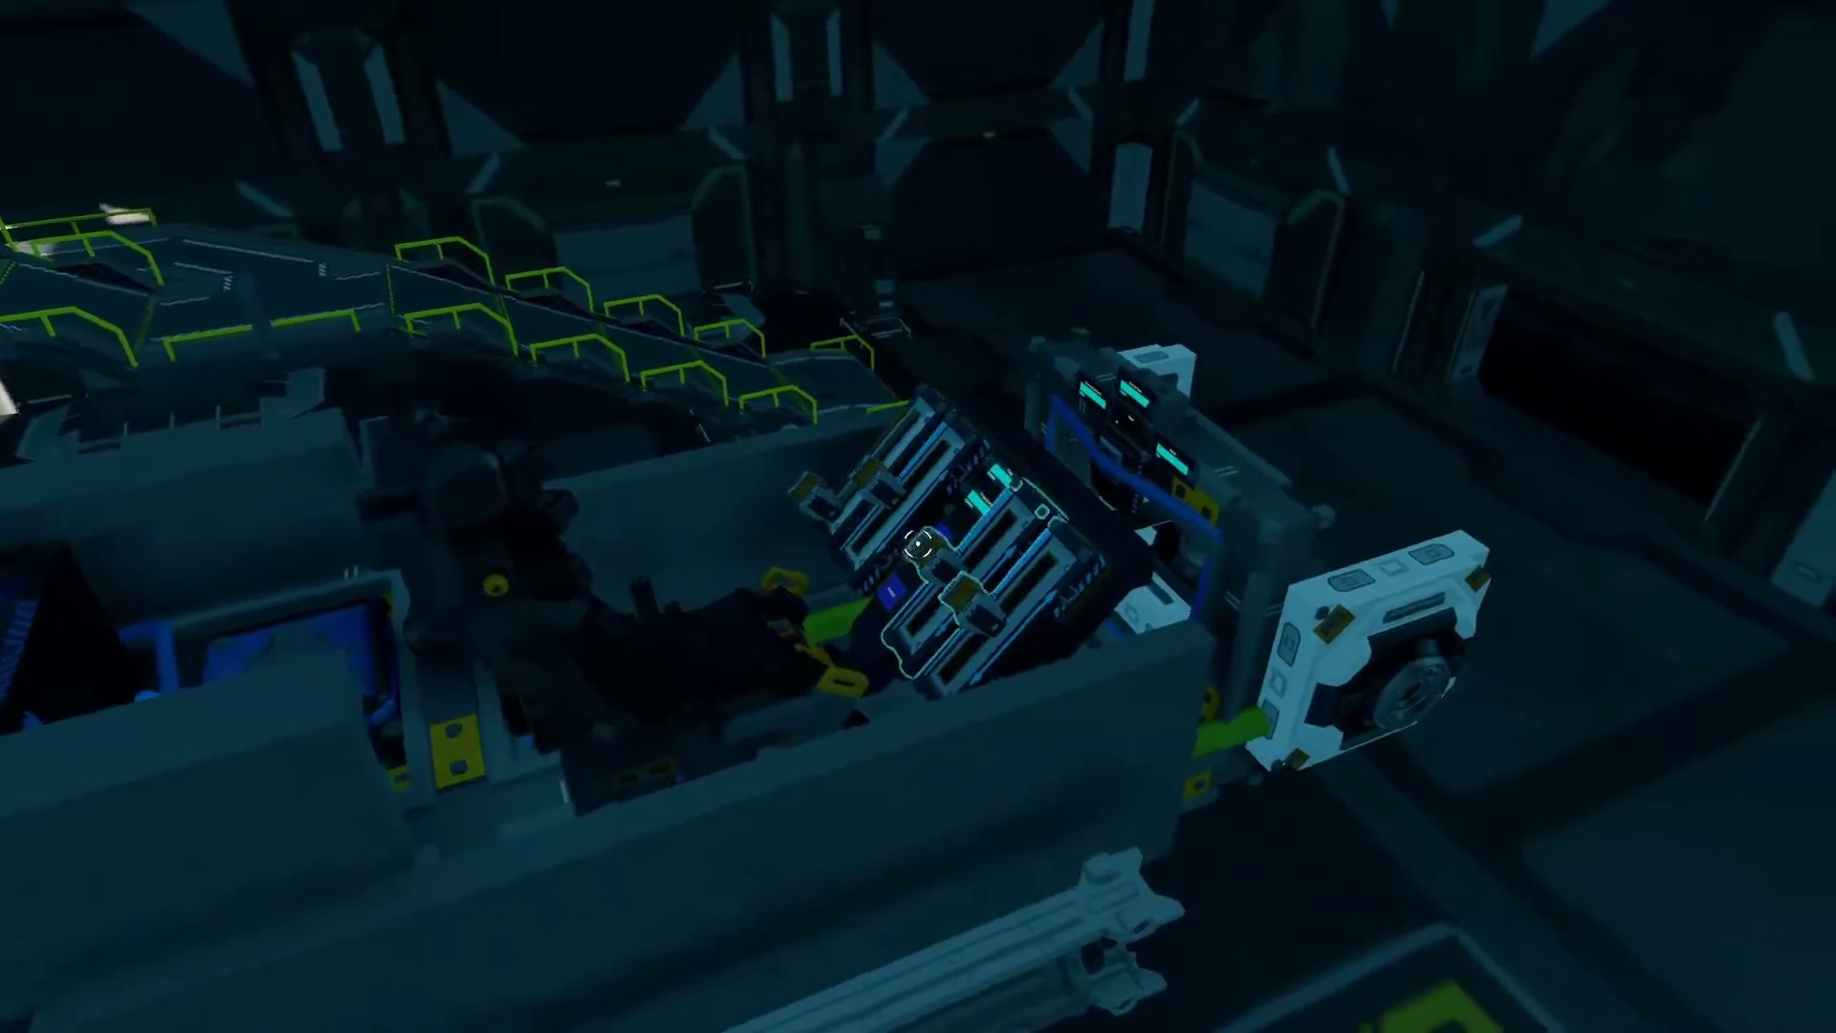
key(u)
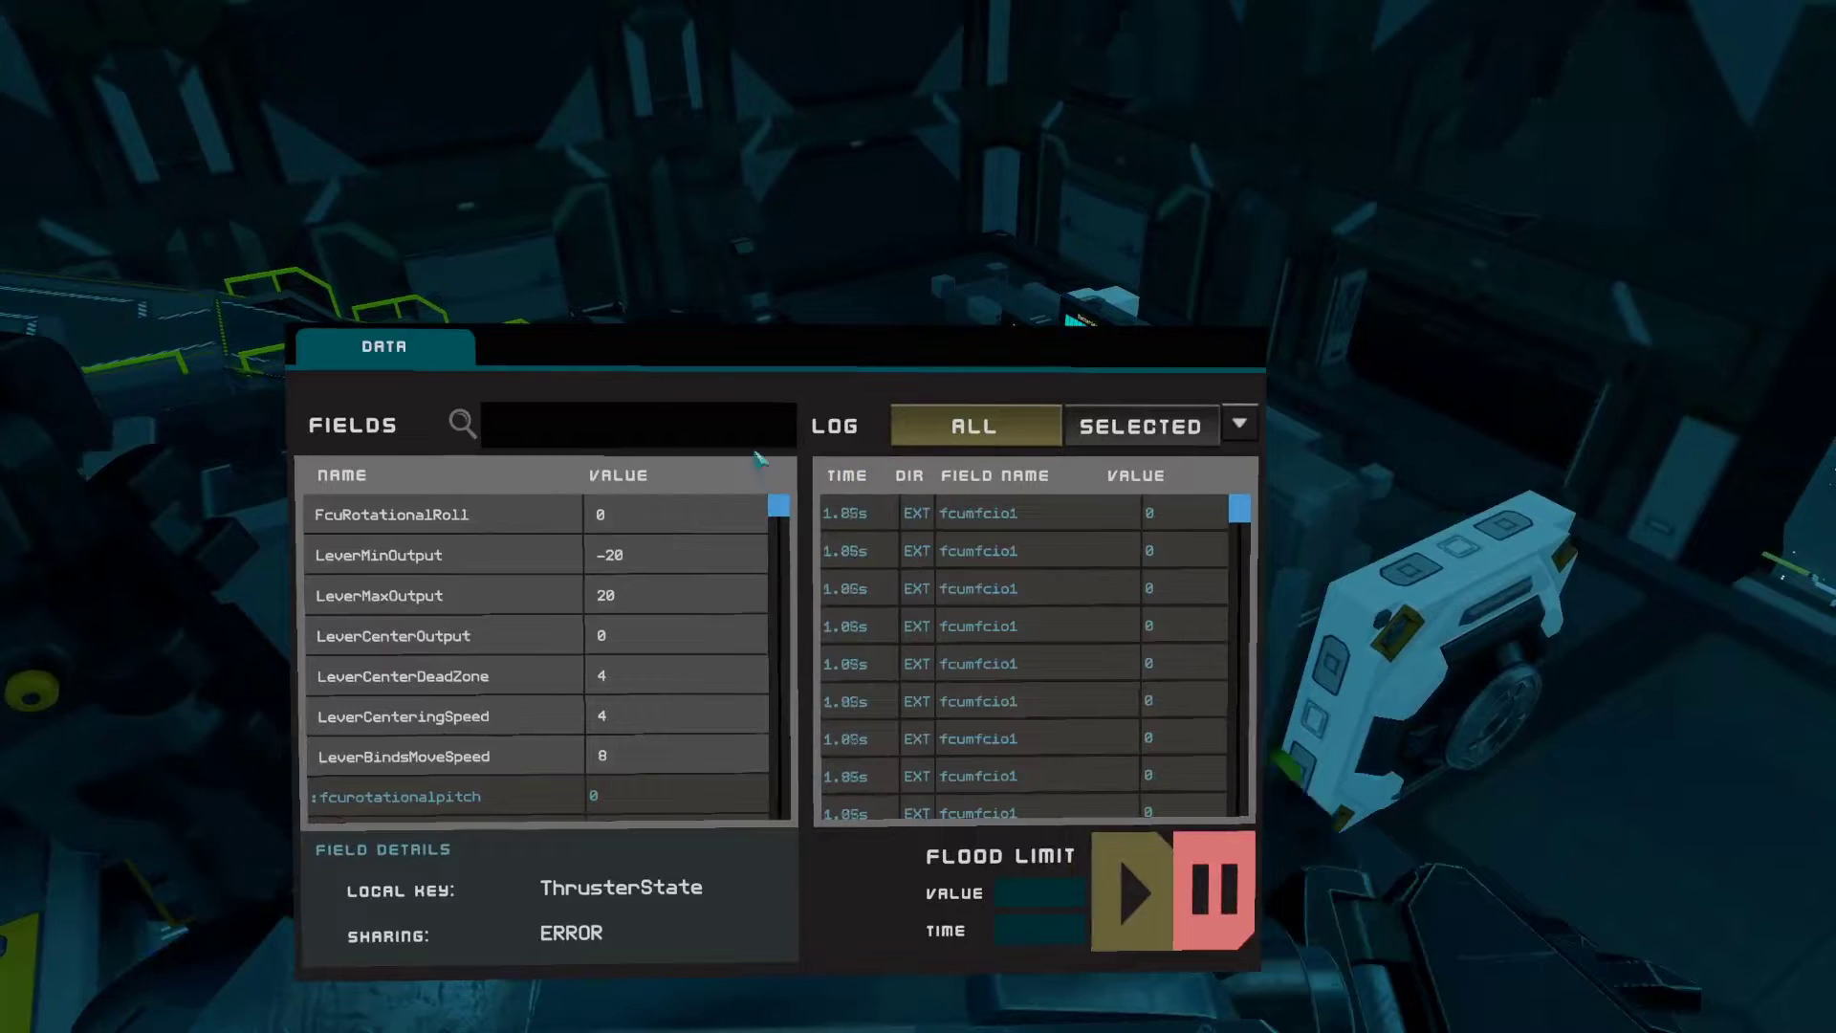
click(639, 717)
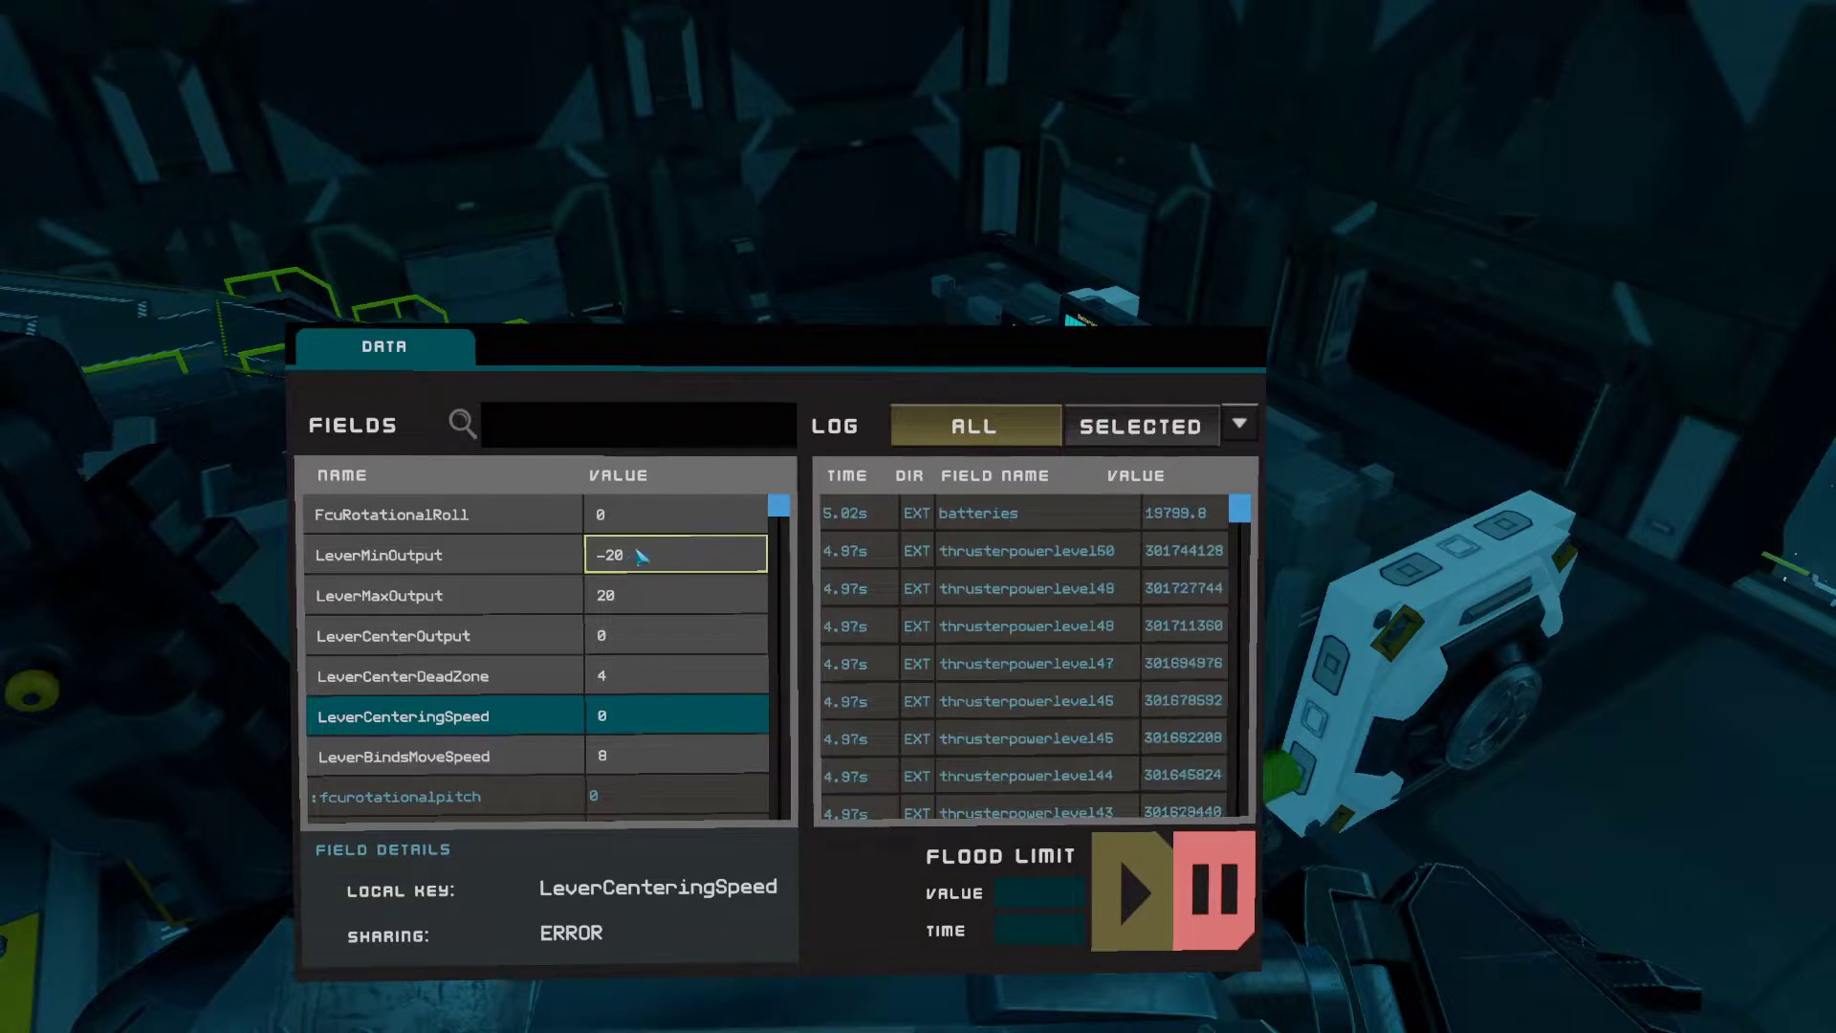
key(u)
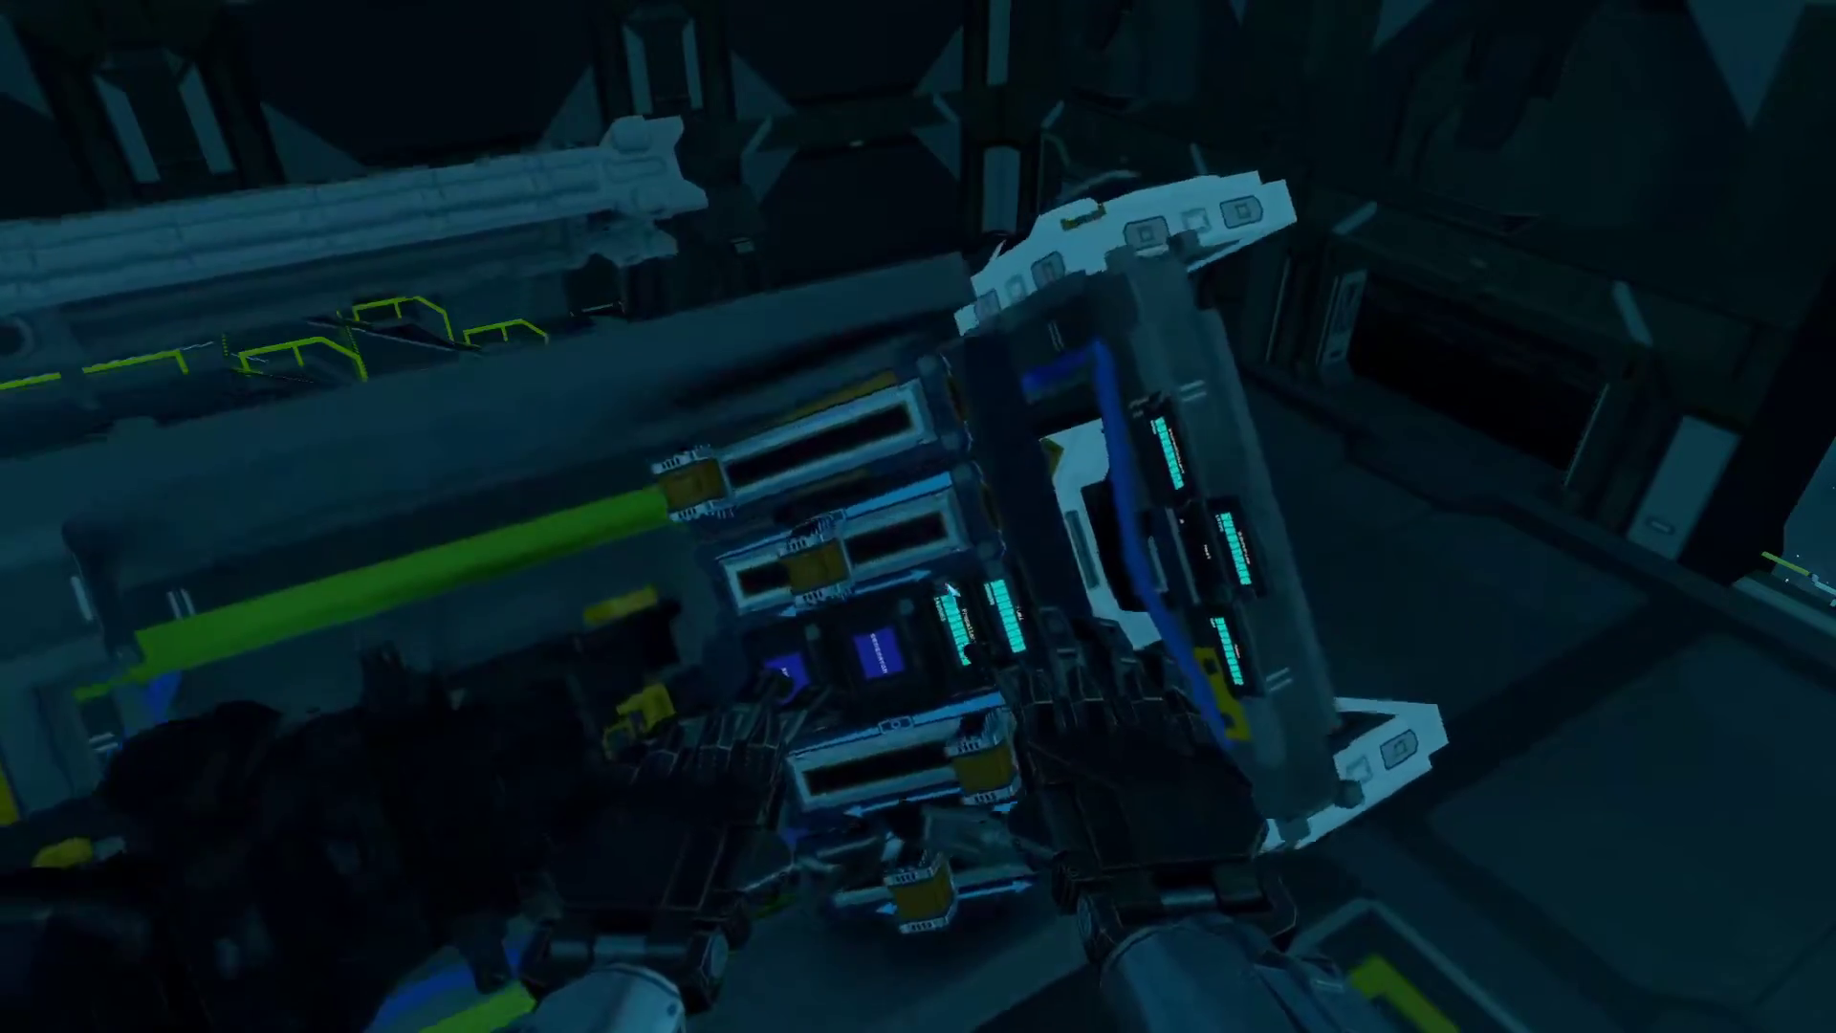
Step: Check the flight control unit's FcuRotationalRoll field on the built ship, then return to the lever panel in the designer
key(u)
key(e)
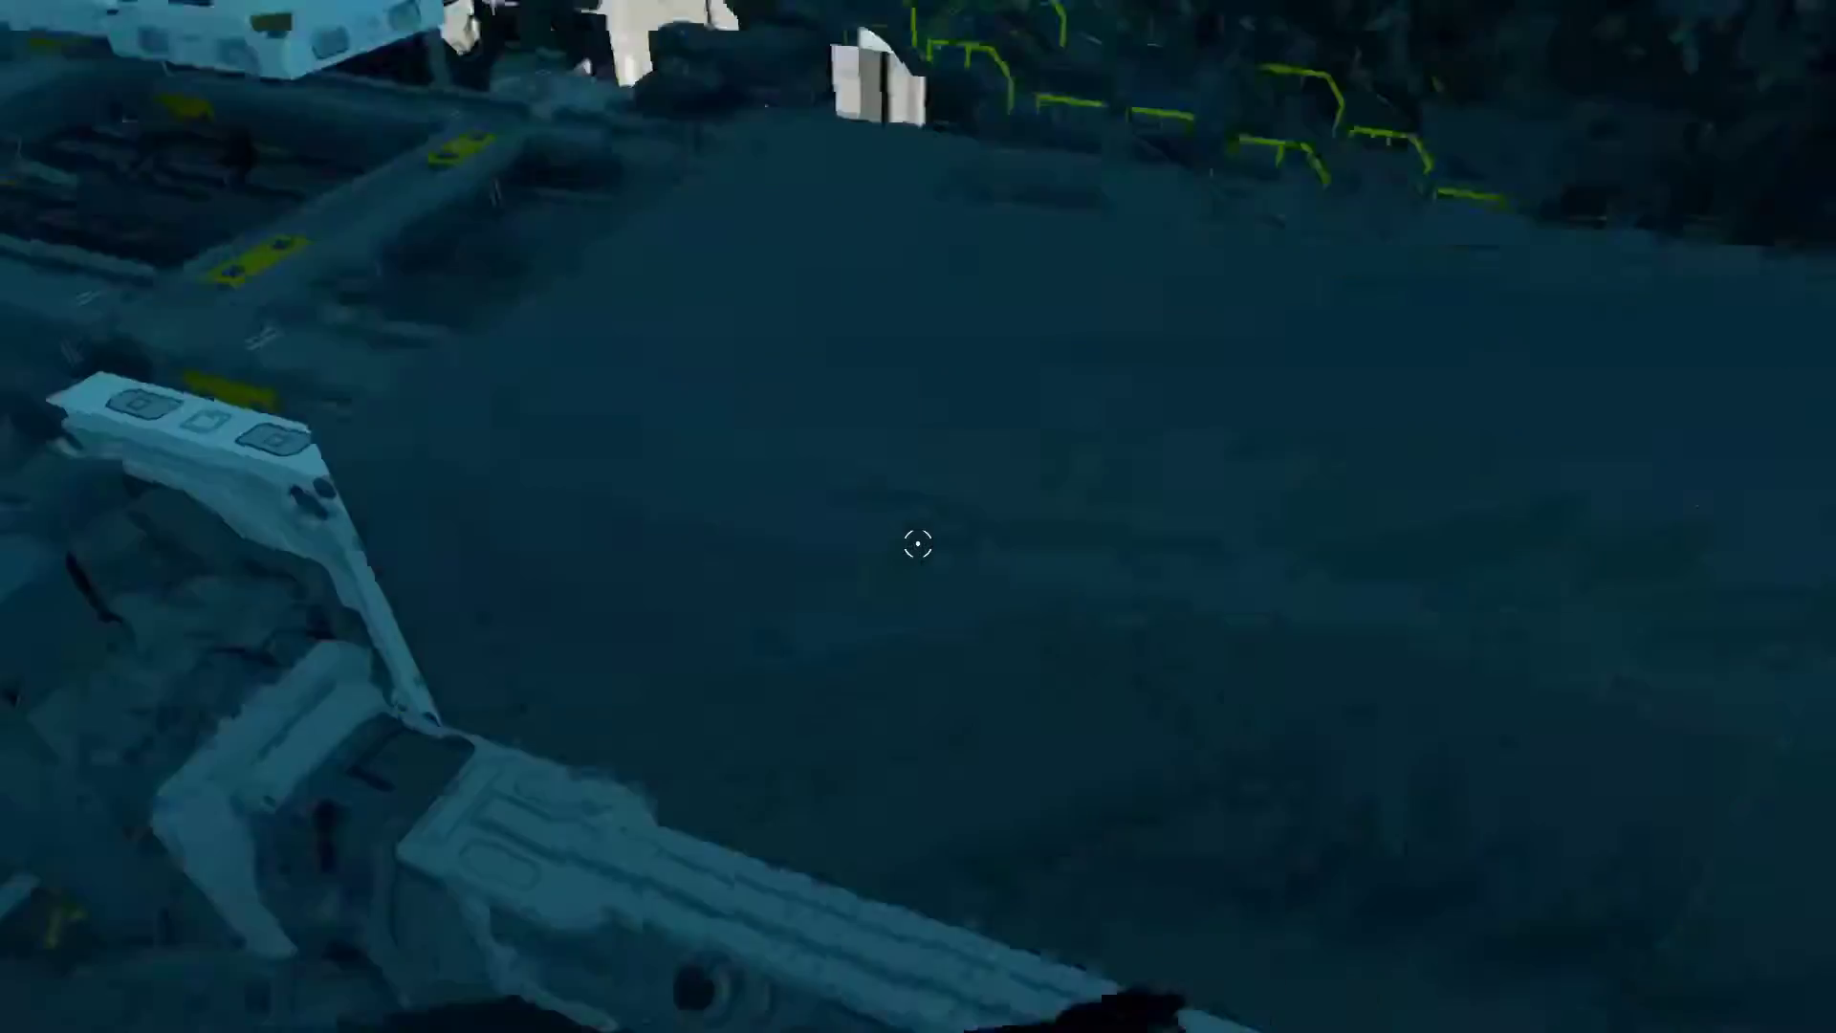
key(space)
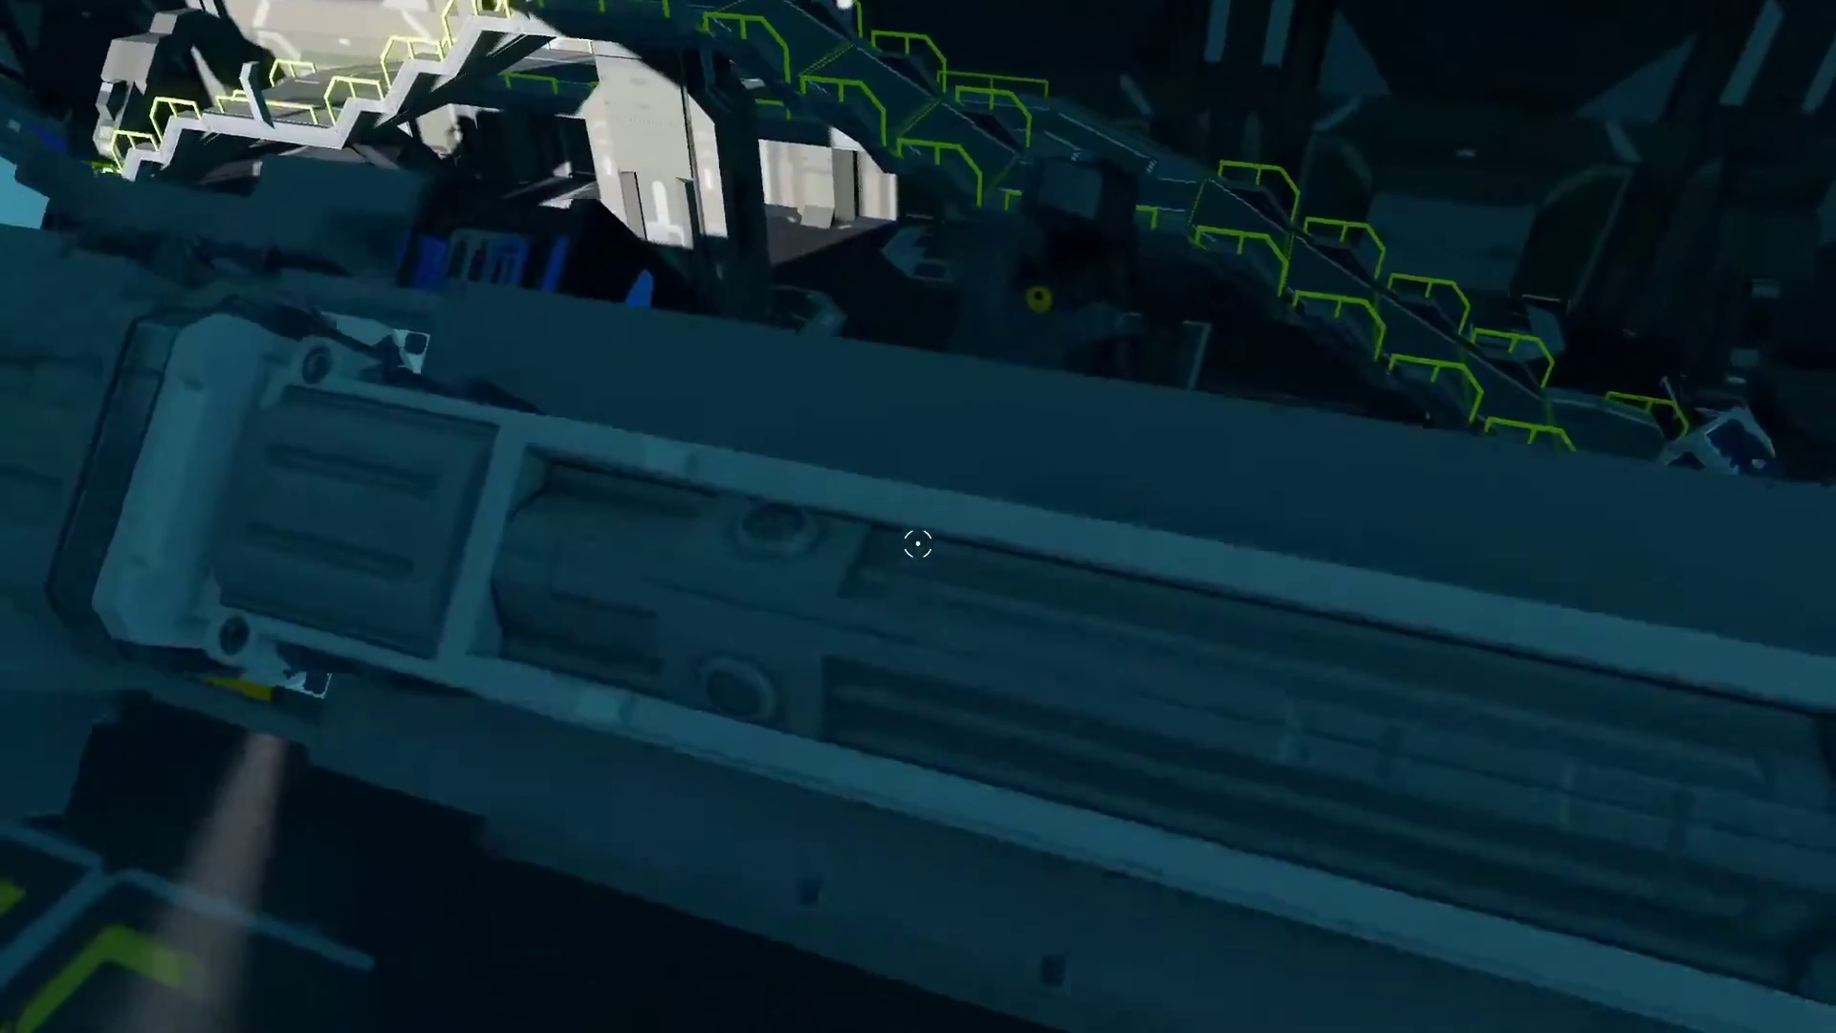
key(e)
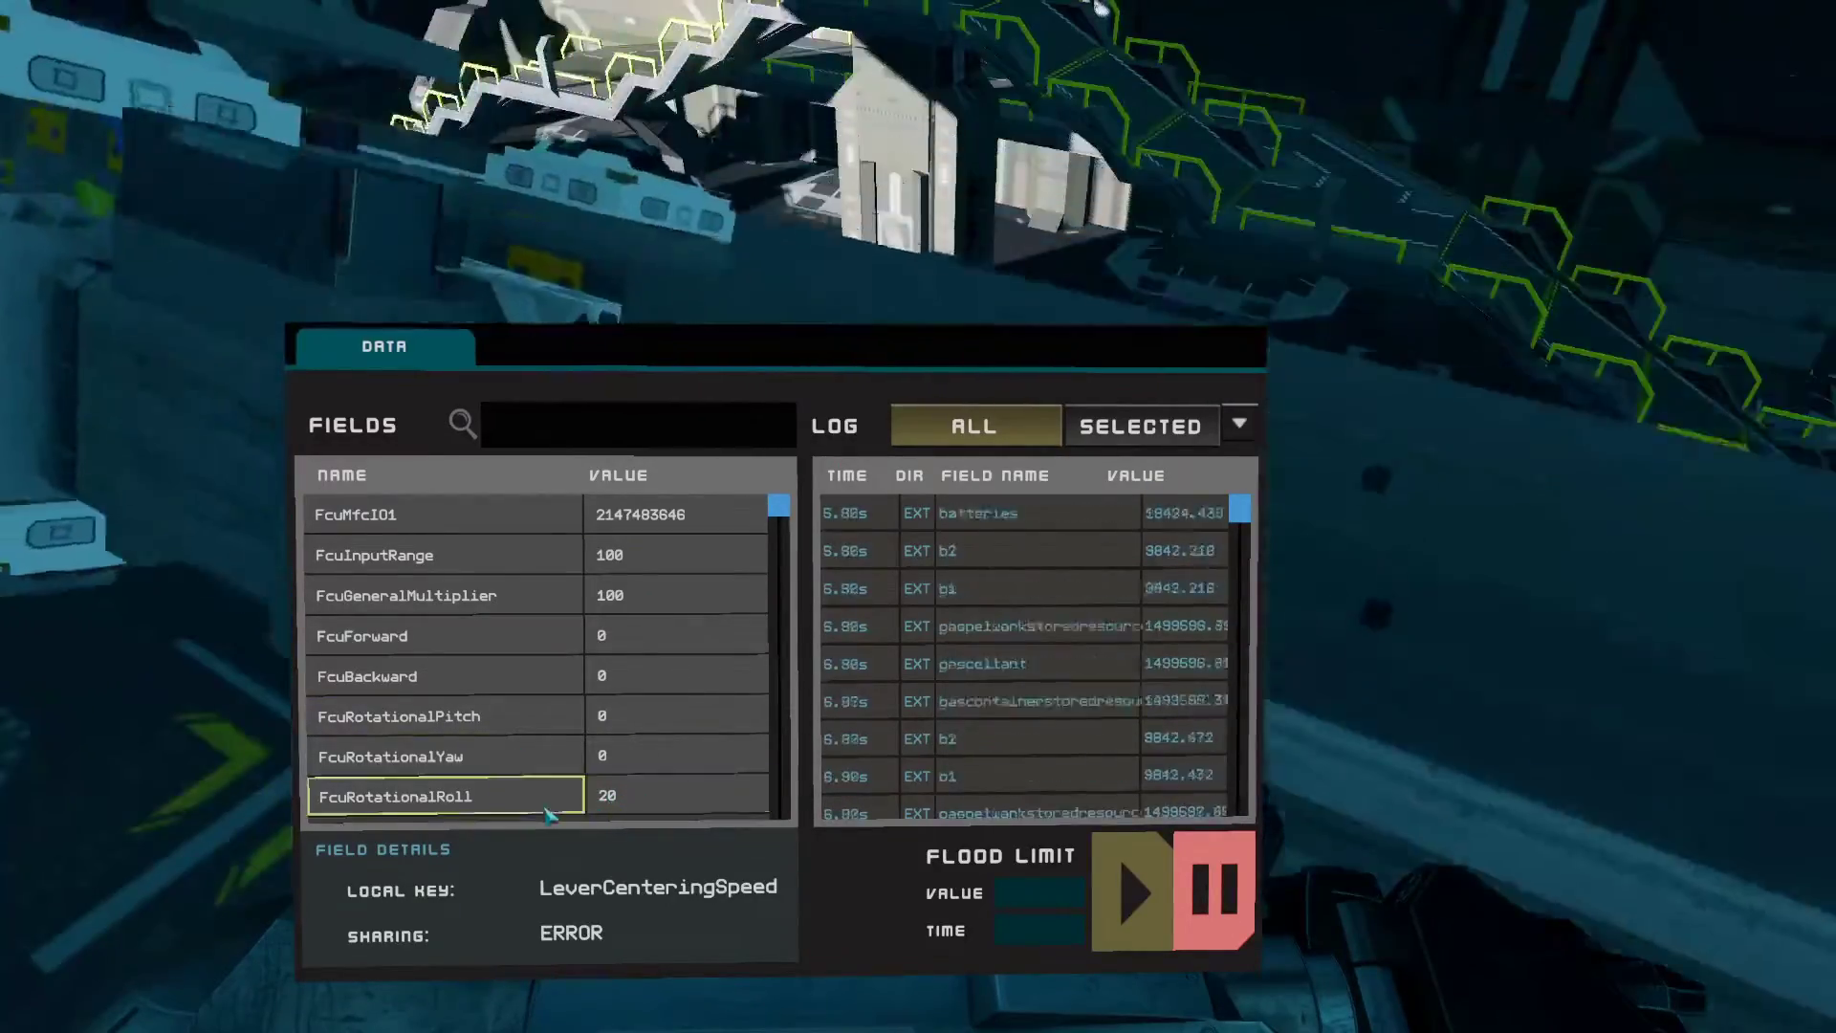
key(e)
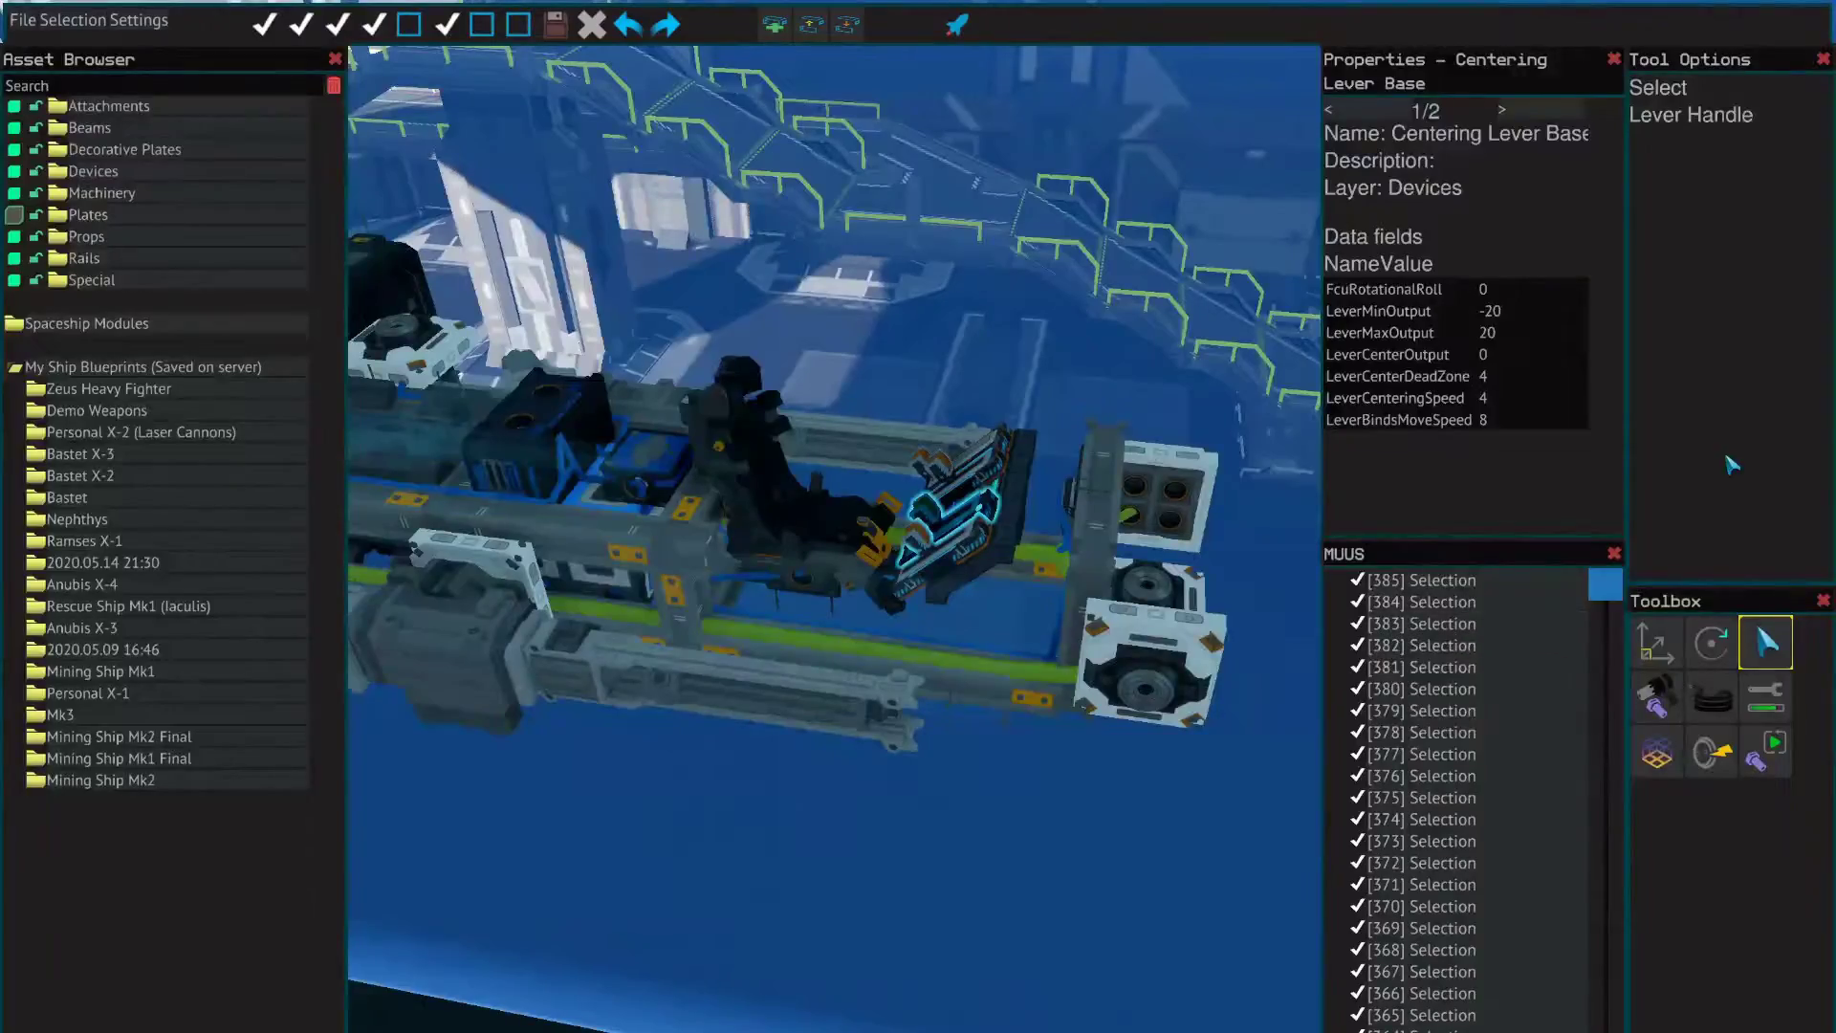
key(w)
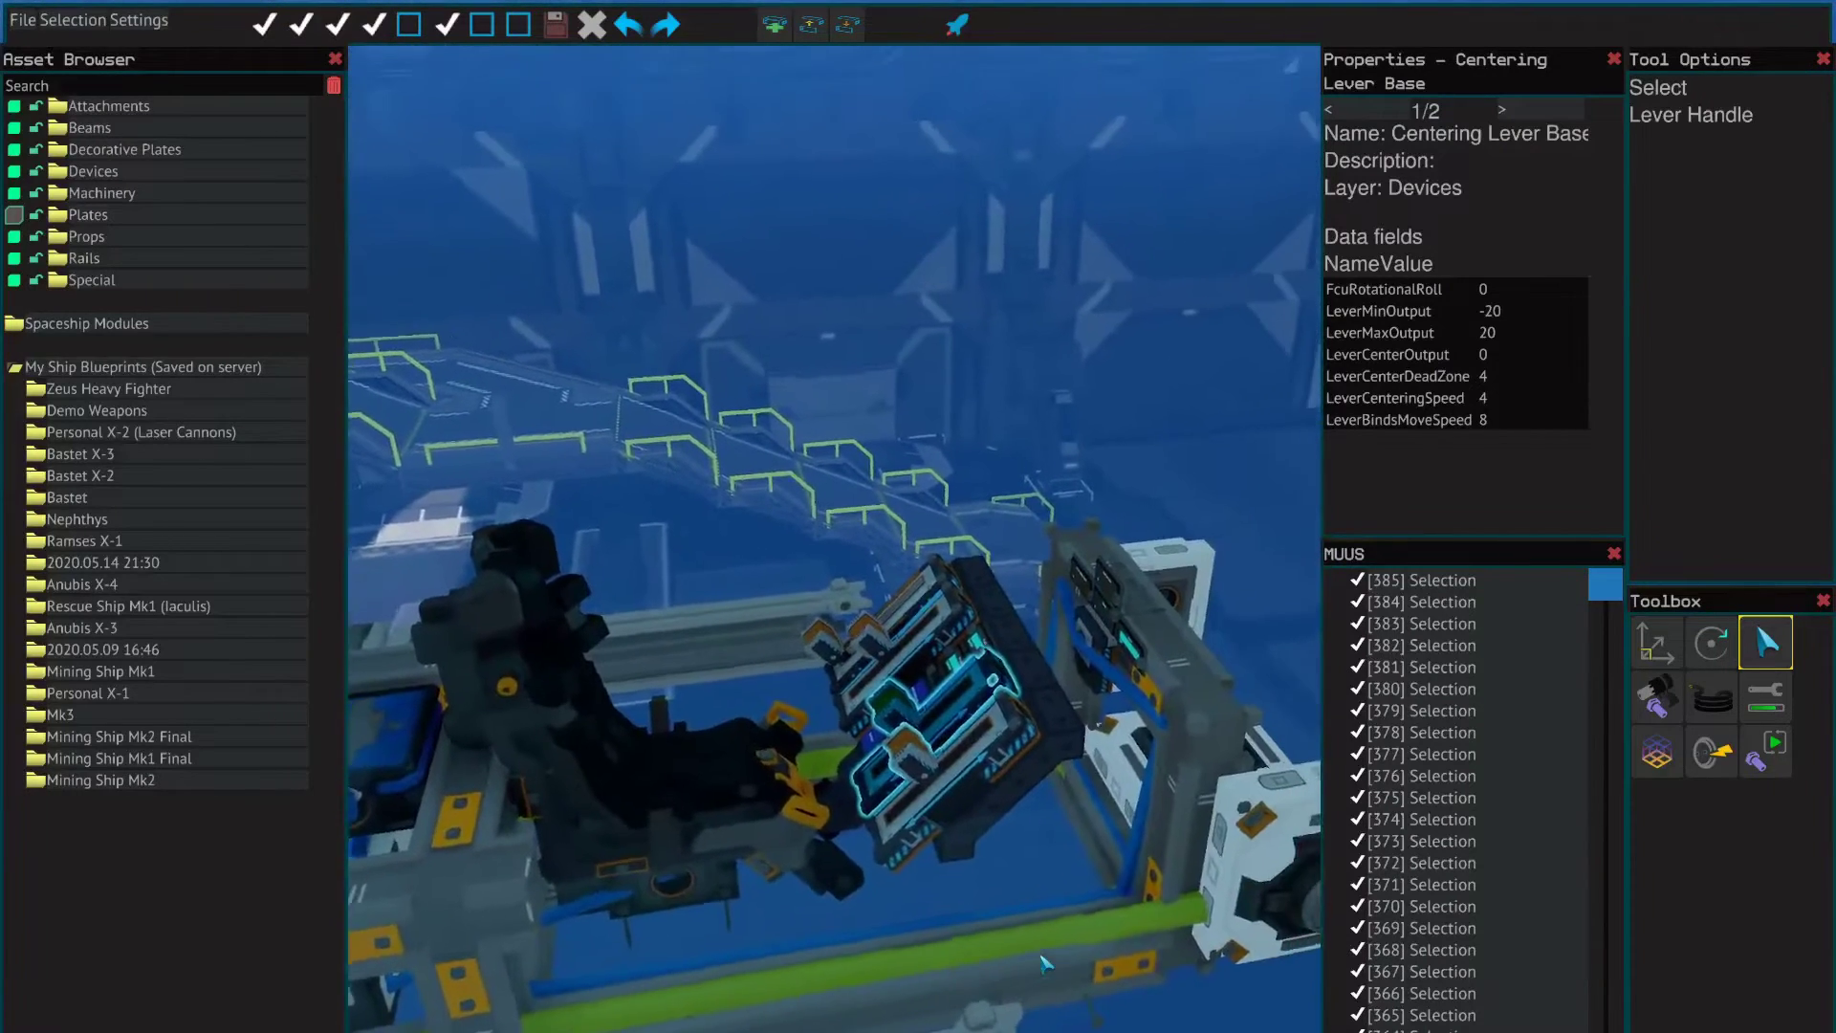
Step: Compare the roll lever's FcuRotationalRoll data field with the matching field on the flight control unit behind the pilot seat
key(a)
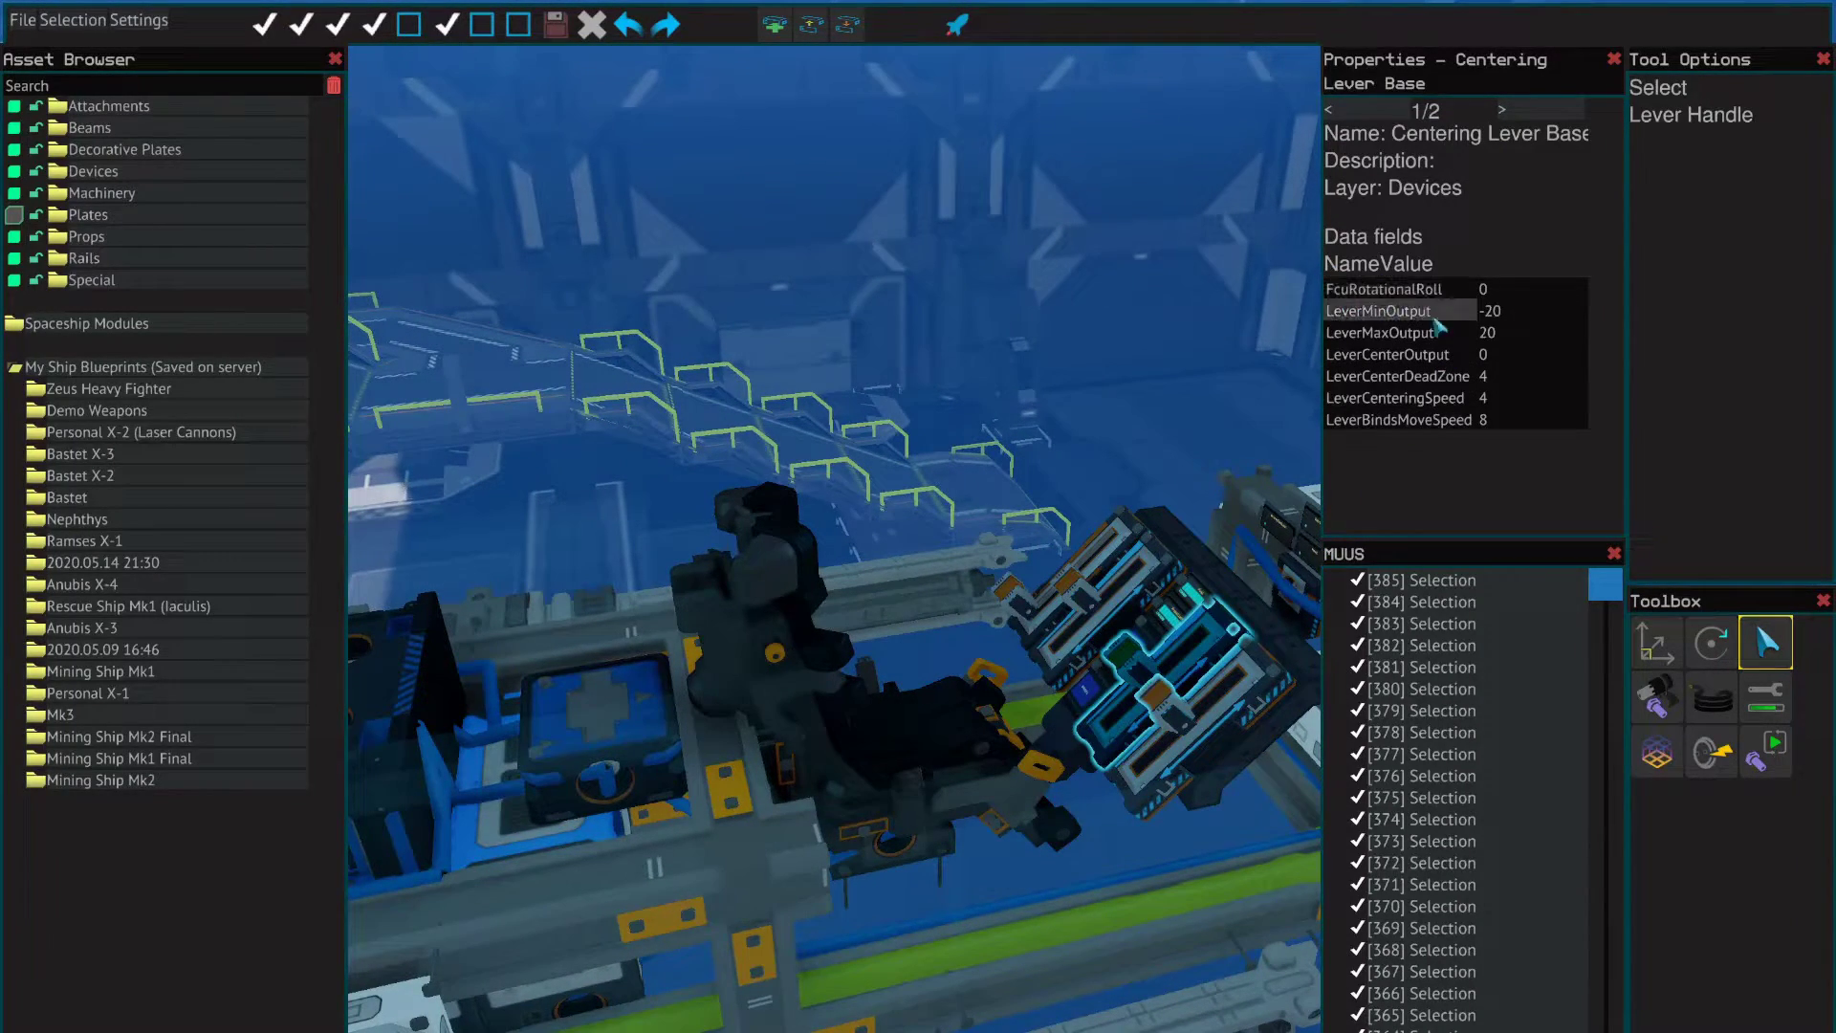
click(617, 687)
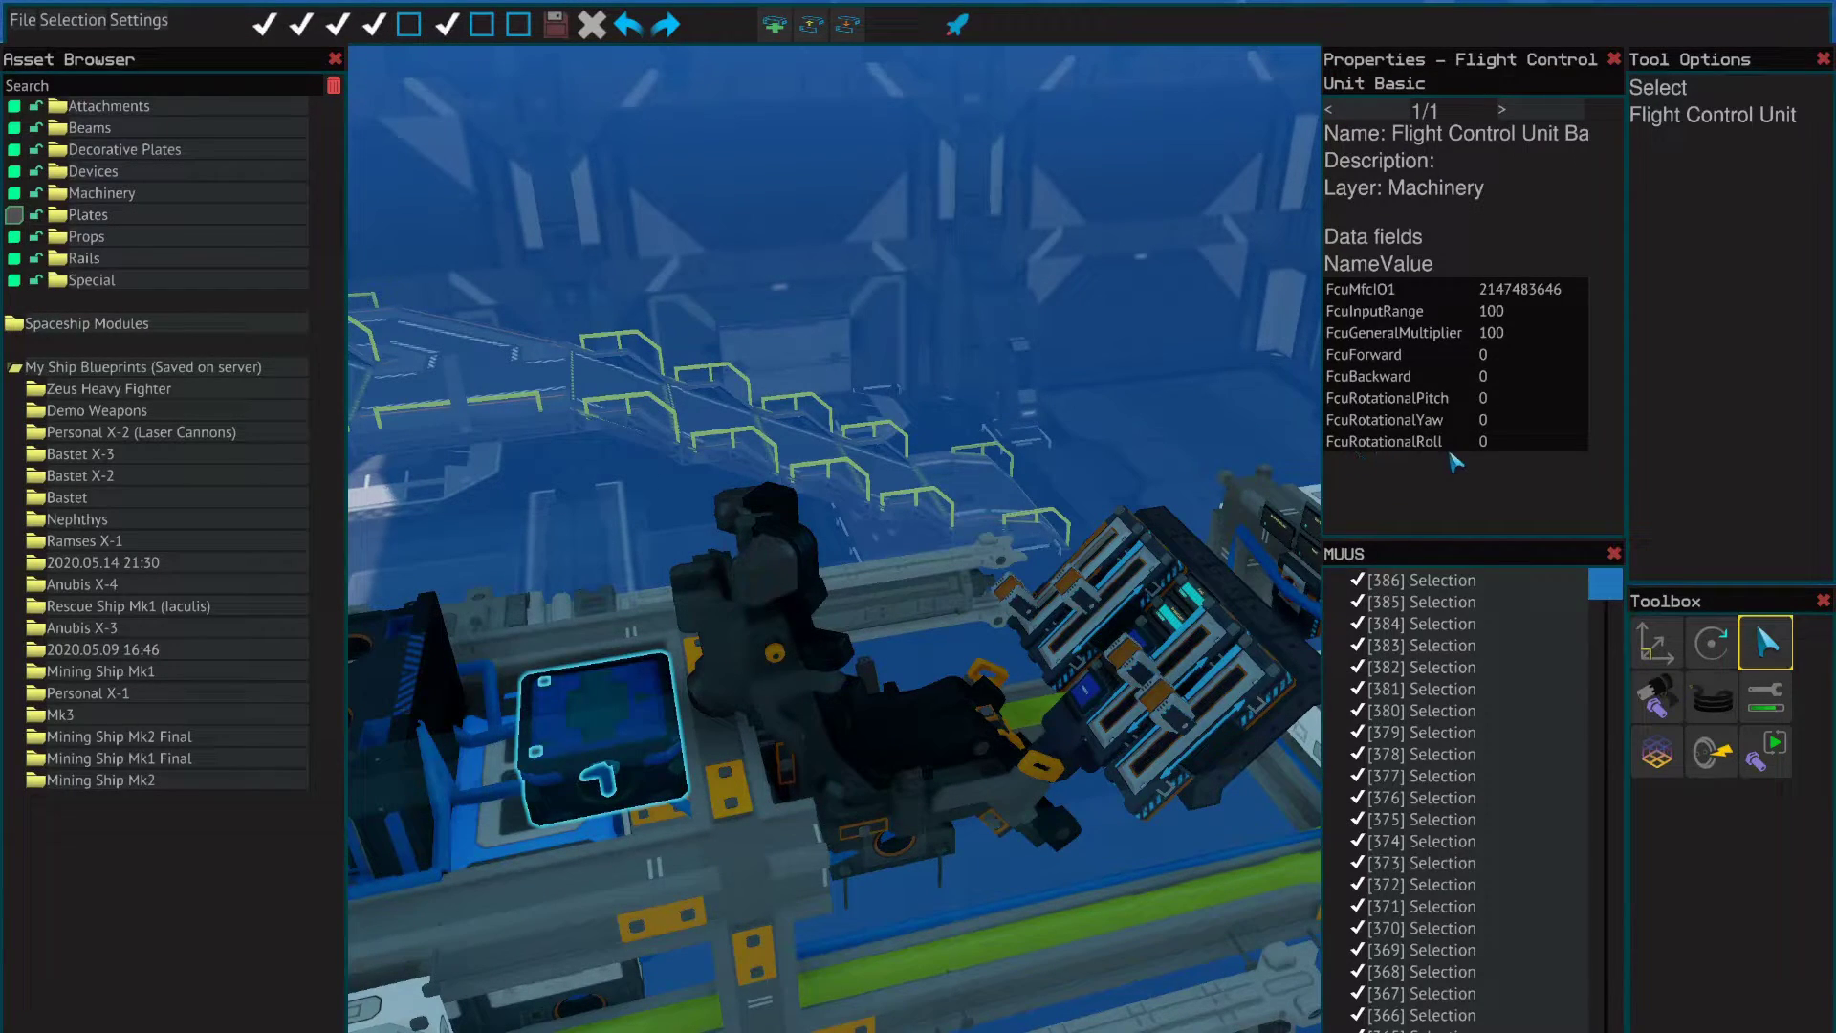
click(1212, 646)
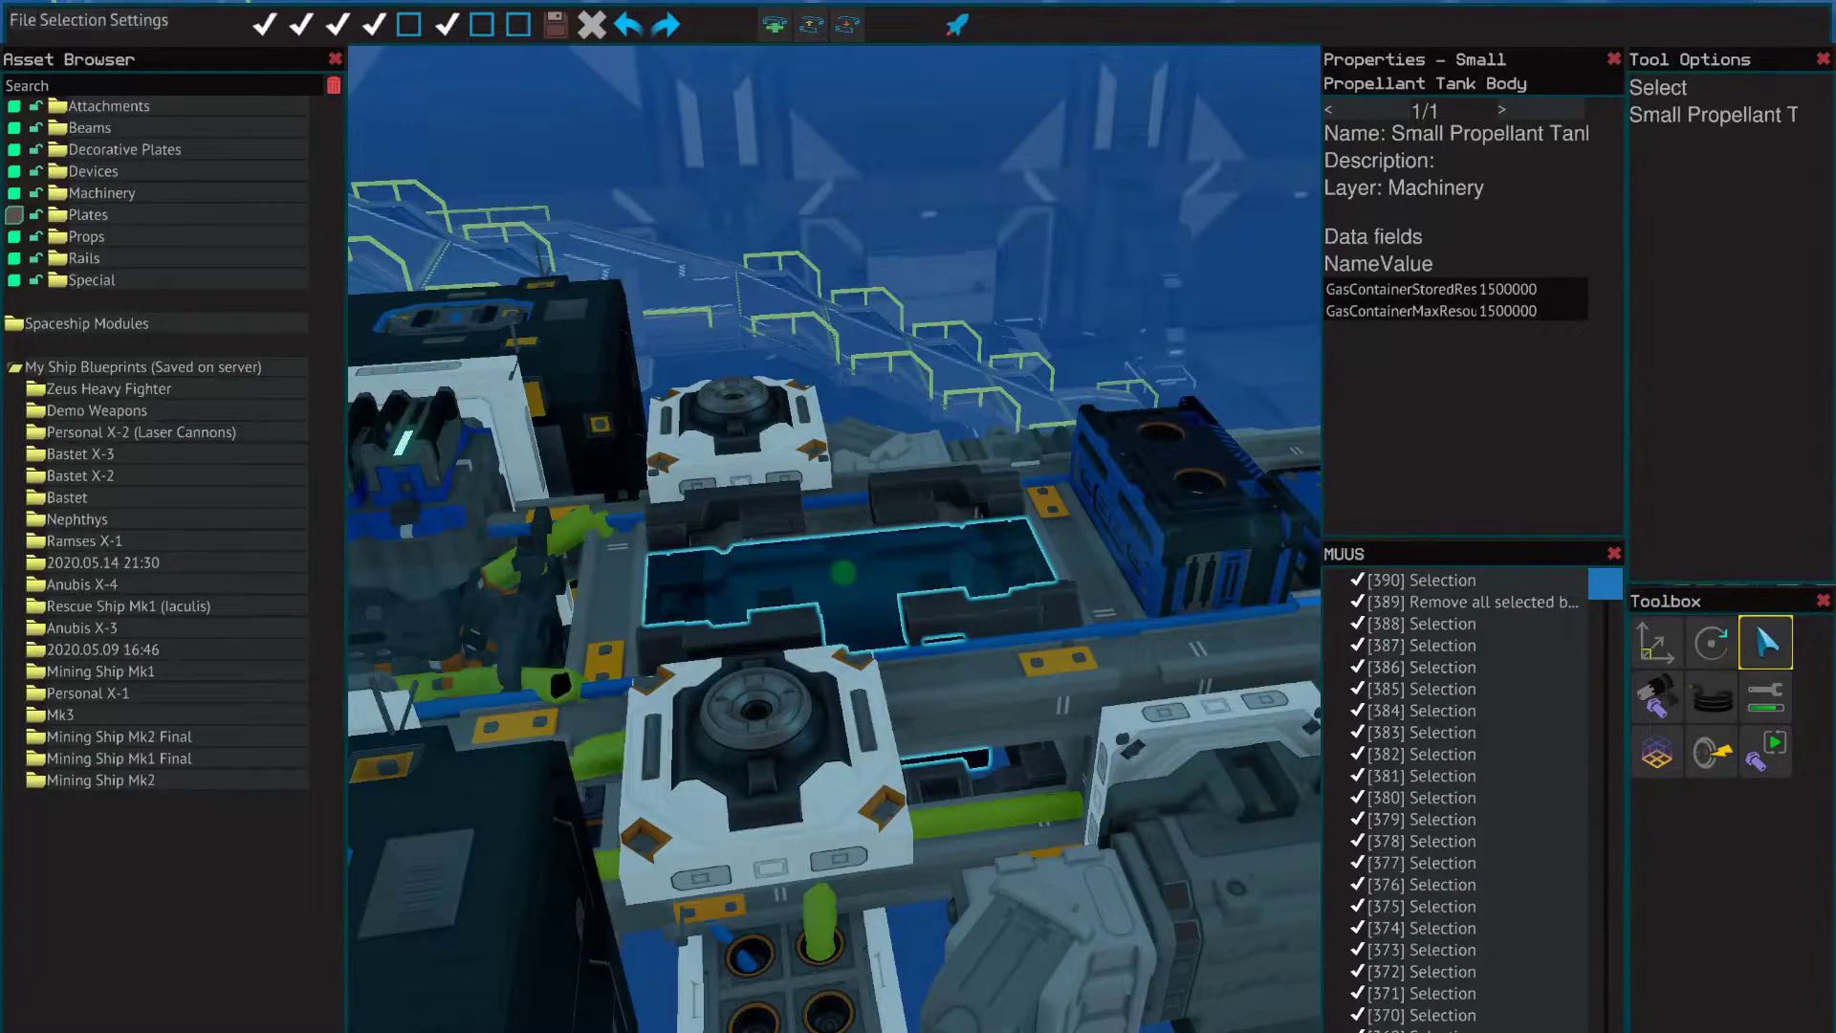
Step: Examine the ship's frame around the small propellant tank with the Durability tool, then return to the Select tool
click(1115, 359)
drag(1100, 268, 1100, 268)
click(1765, 696)
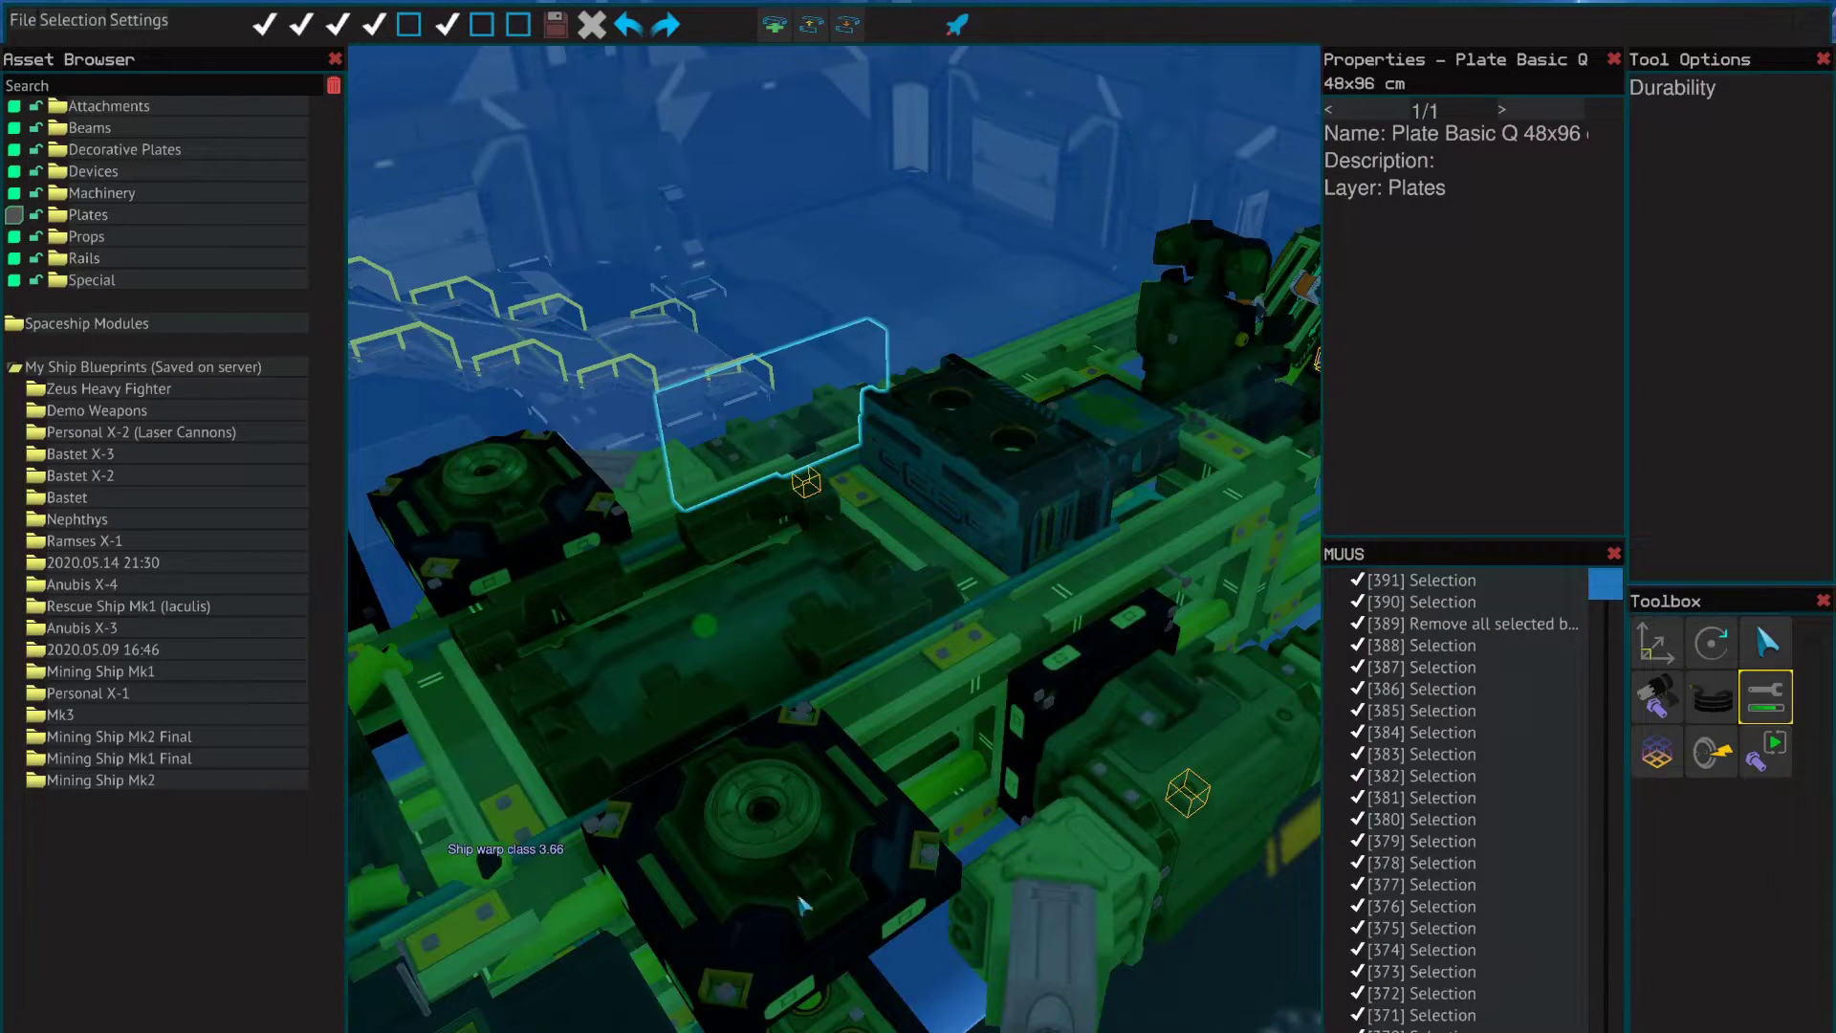
key(w)
key(a)
scroll(968, 882, down, 2)
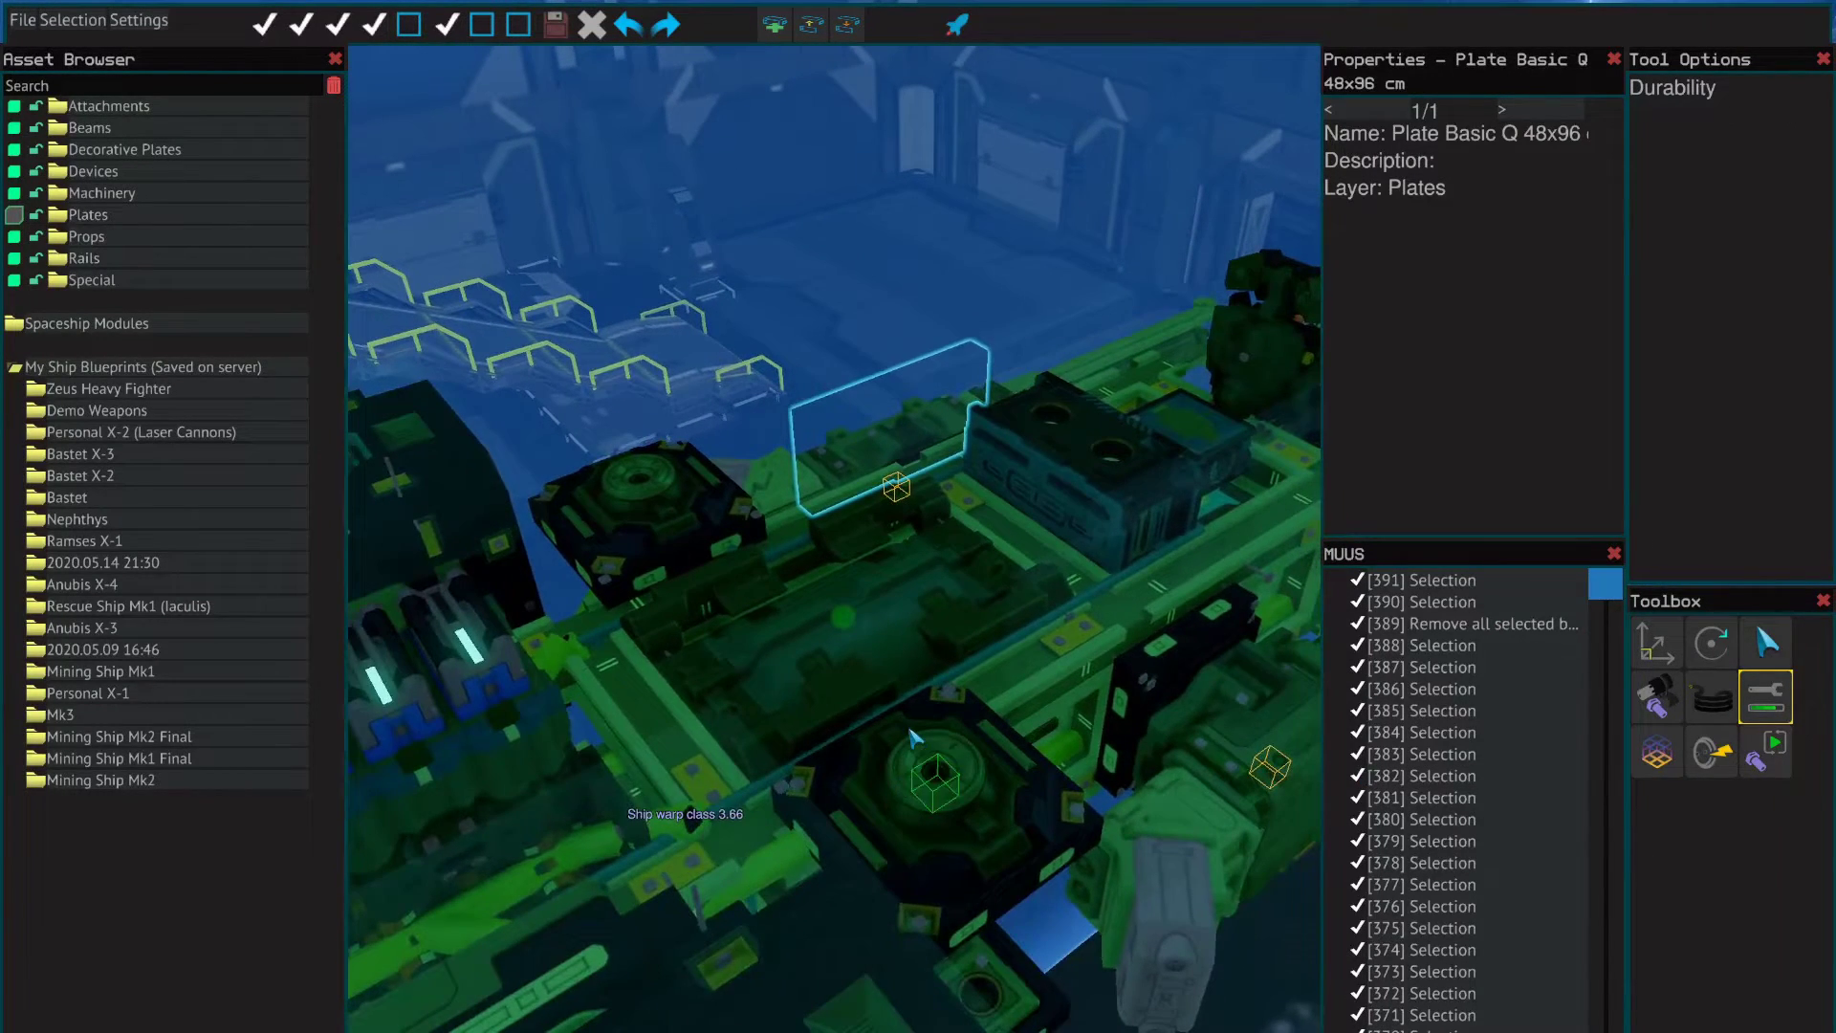
click(1742, 623)
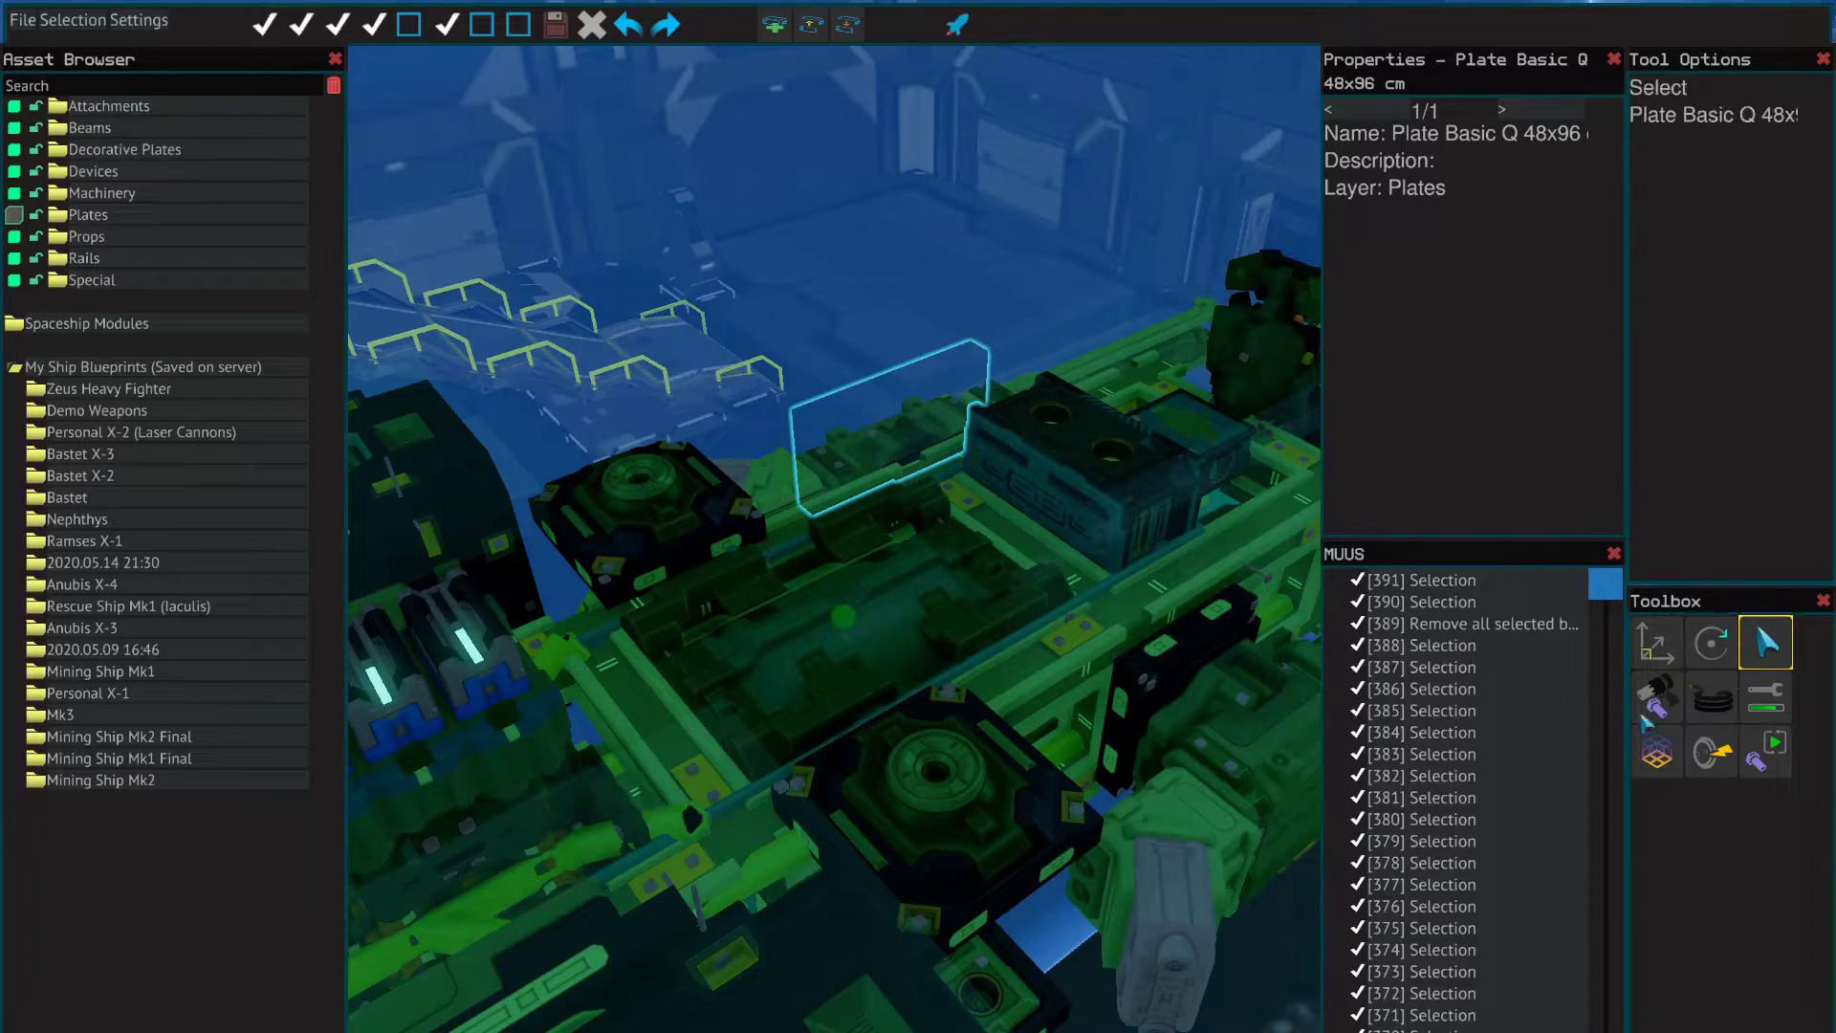
key(w)
key(a)
click(1763, 698)
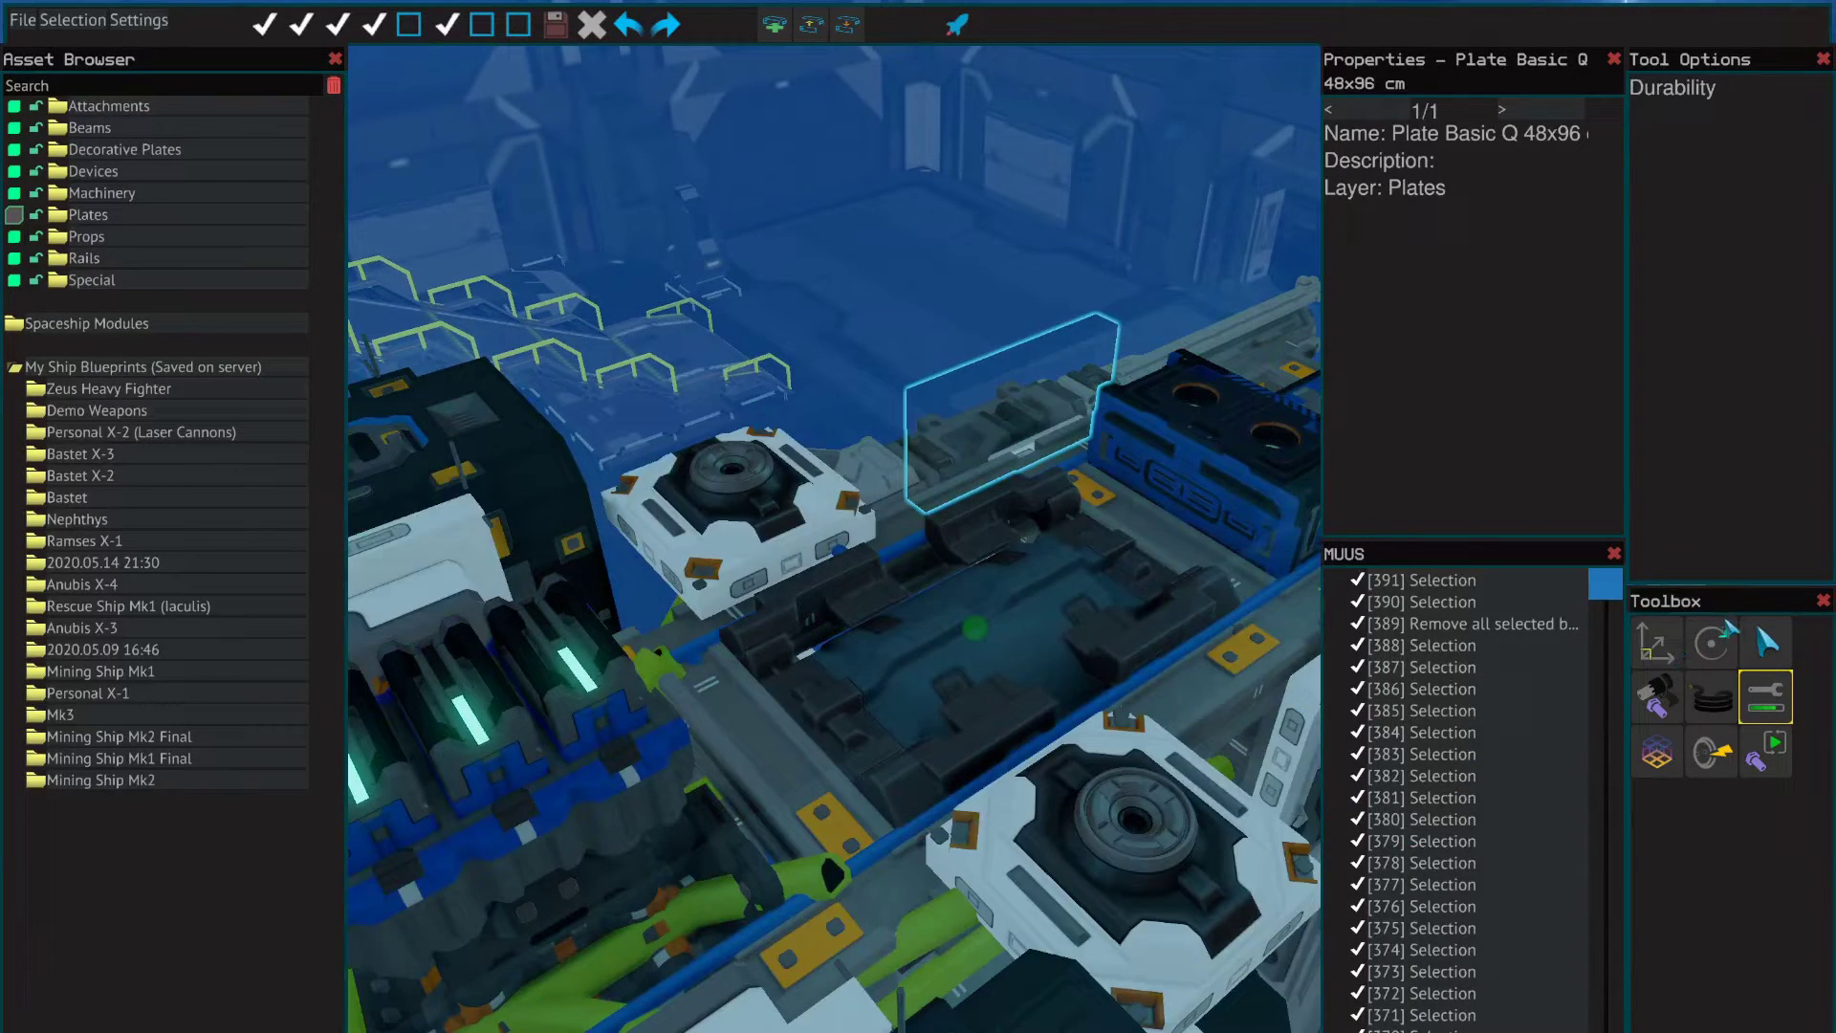
click(1757, 643)
Step: Inspect the data fields of the small propellant tank's support, including IsOpenId and FlowId, and its place between the thrusters
click(854, 602)
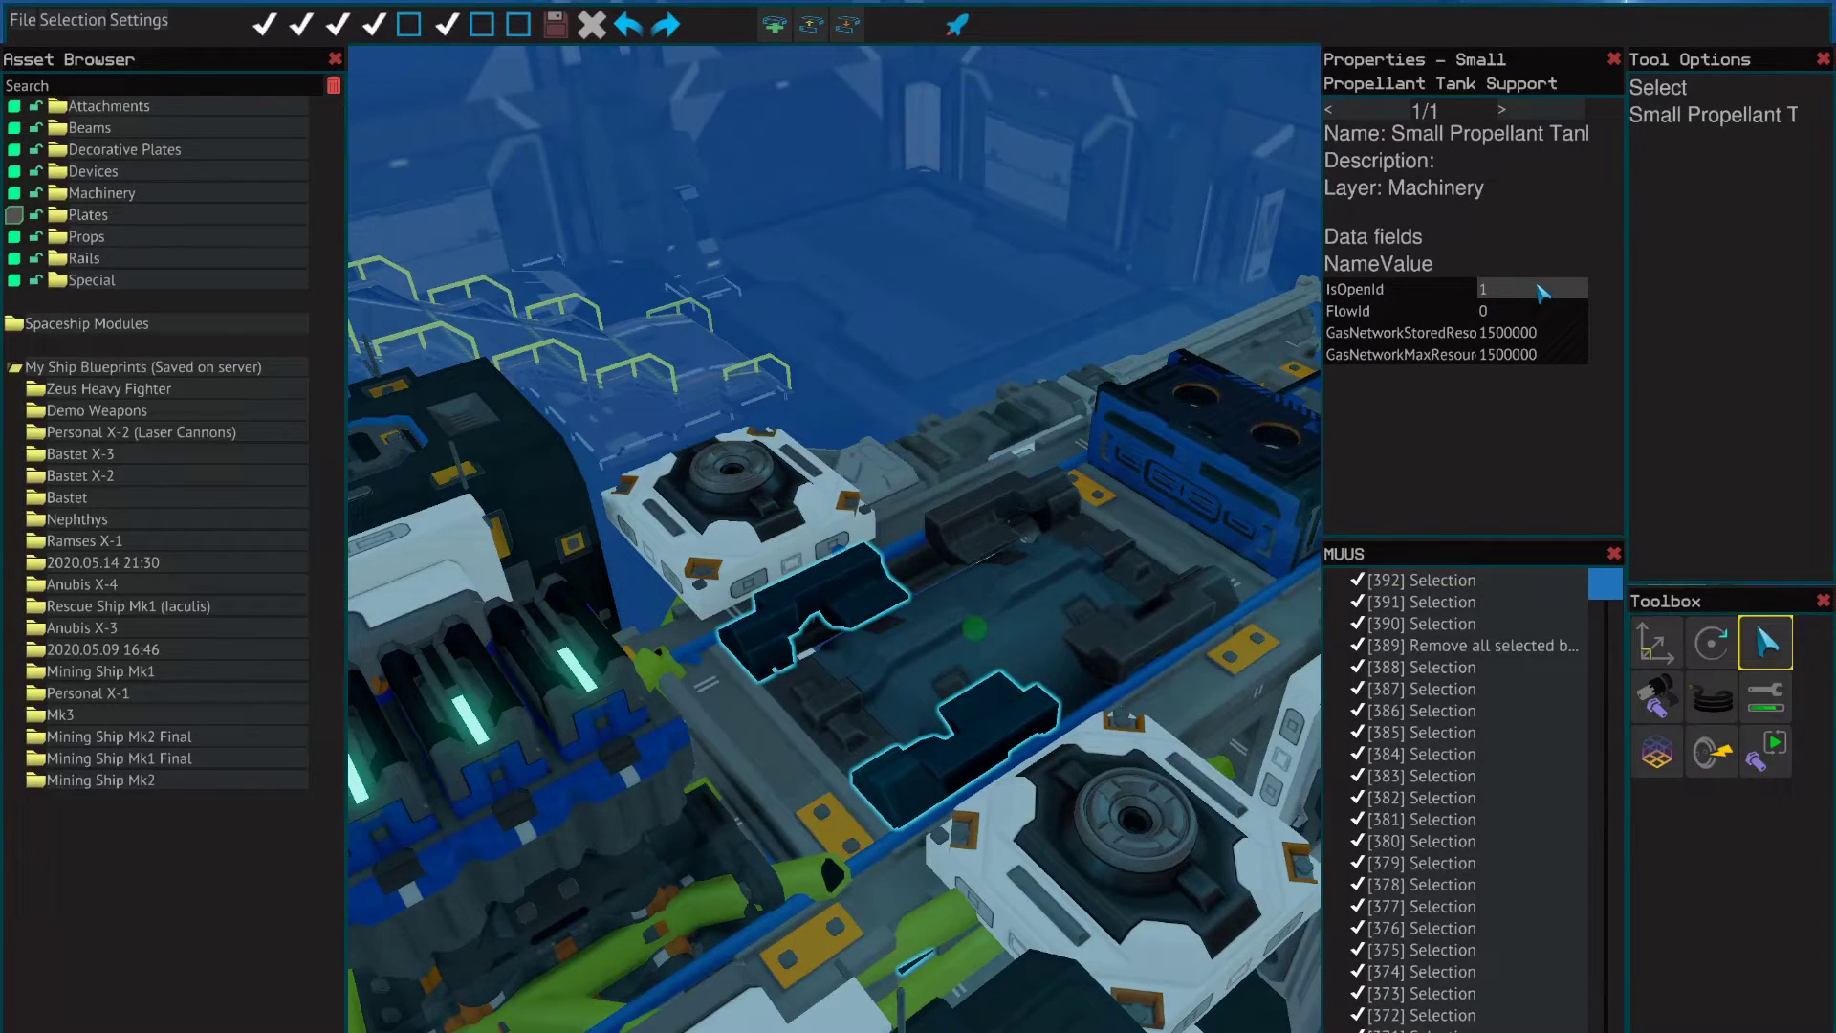
key(s)
key(s)
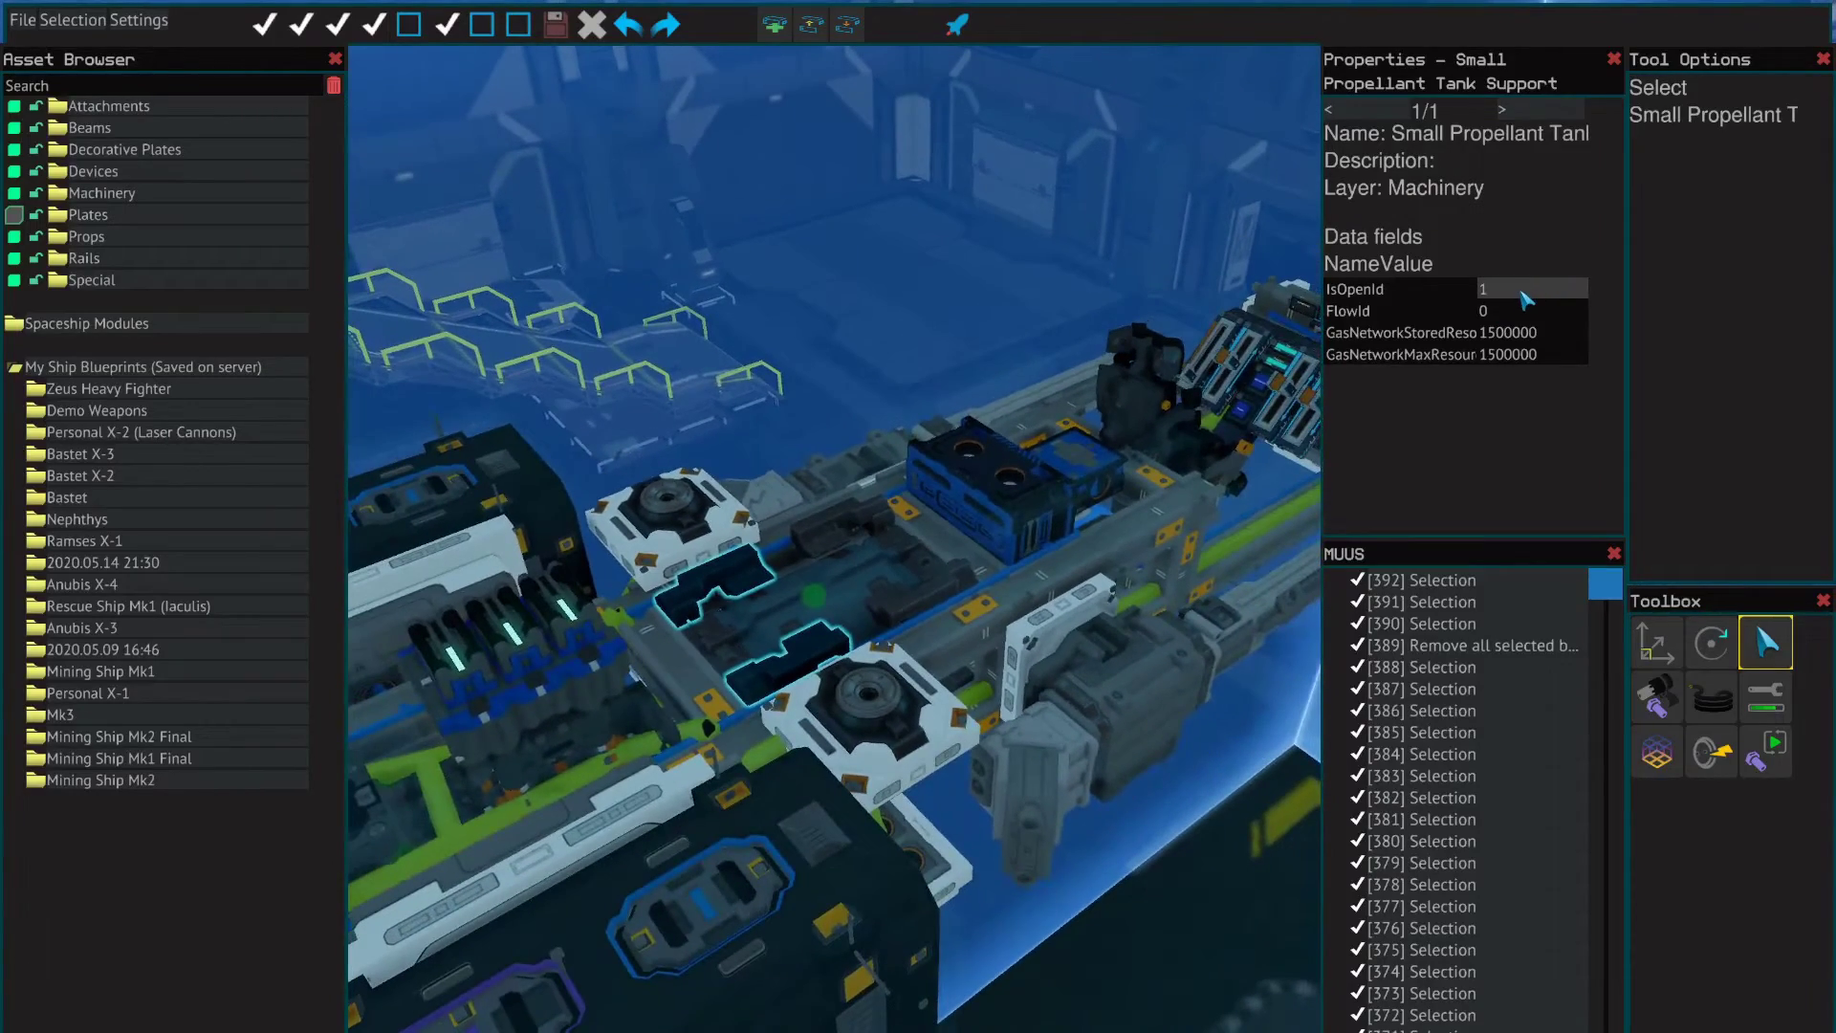
key(w)
key(w)
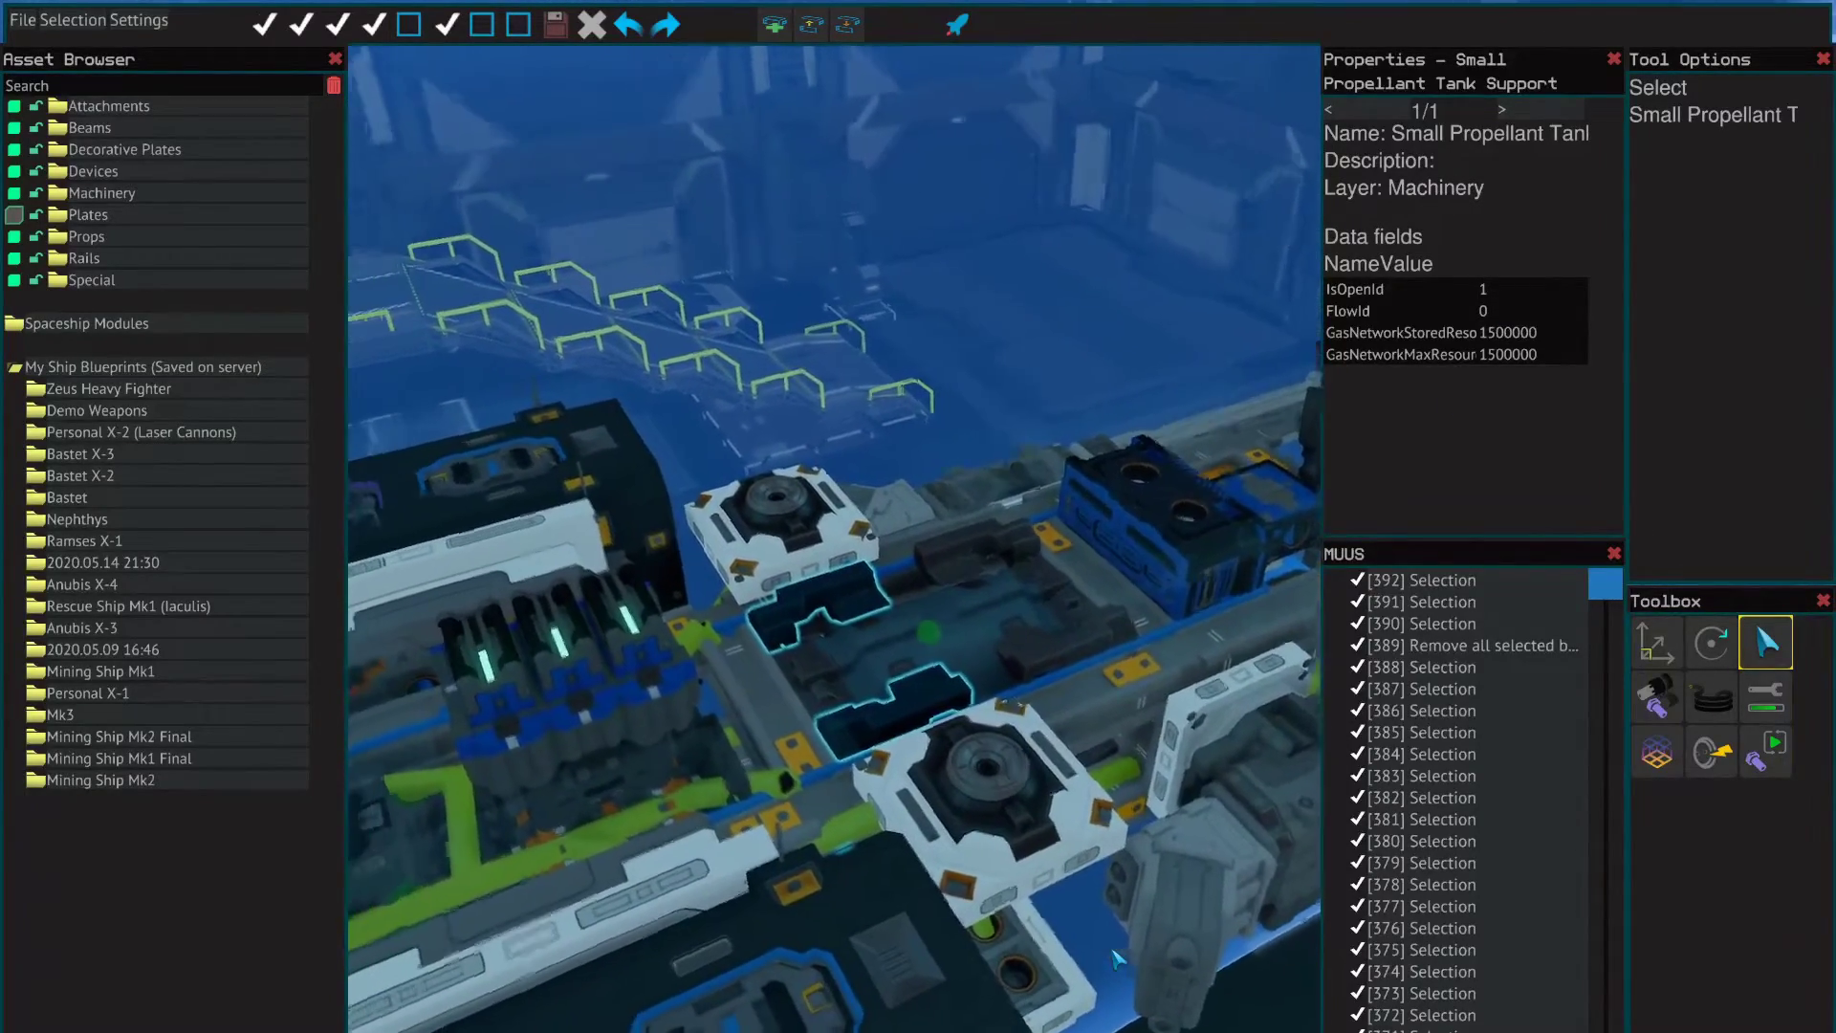
drag(1118, 960, 956, 937)
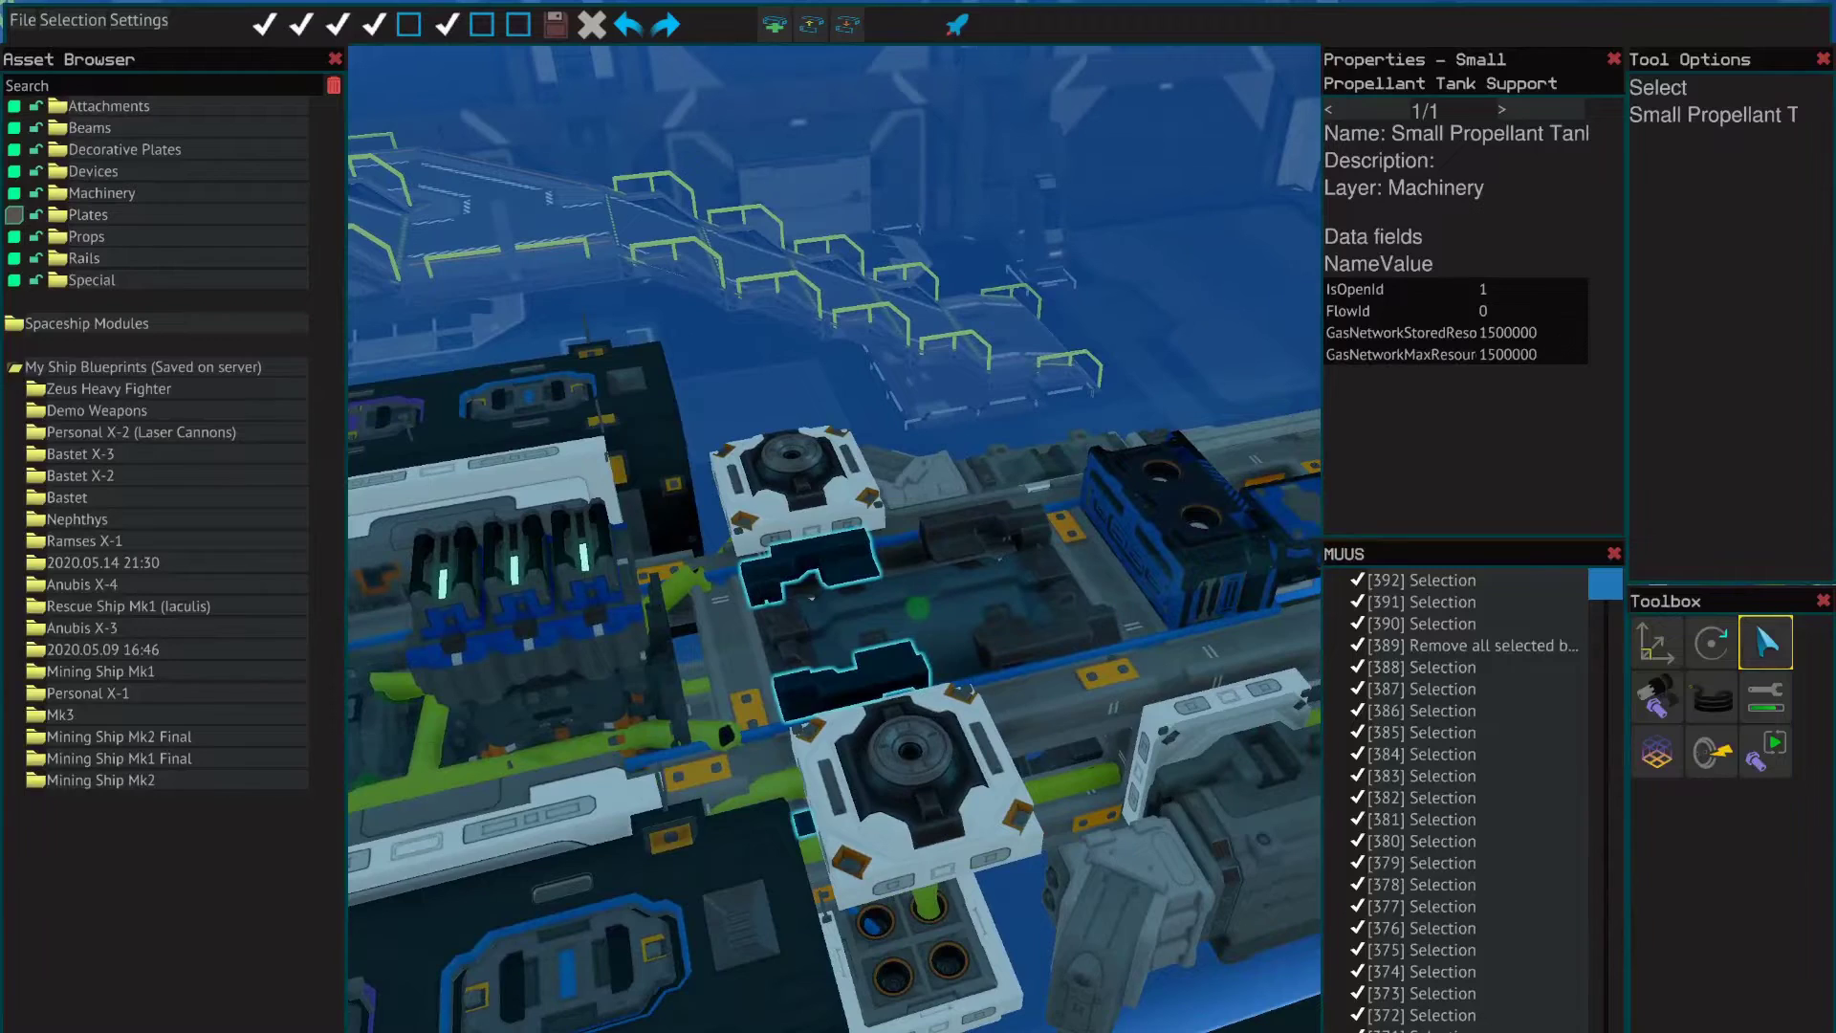